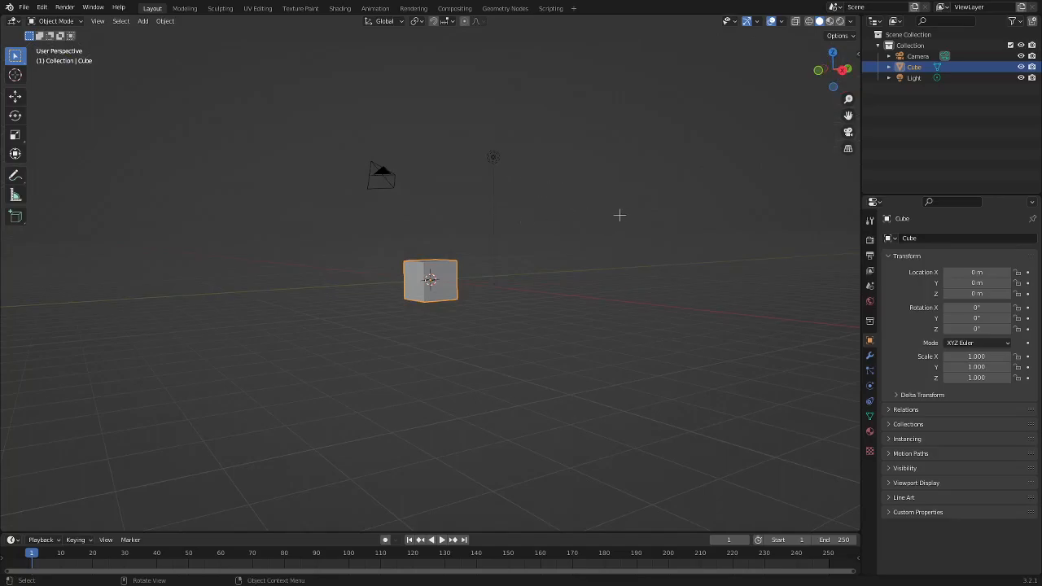
Select the default camera and light together and delete them from the scene.
scroll(537, 139, "up", 3)
scroll(537, 139, "down", 2)
mouse_move(317, 112)
left_mouse_down()
mouse_move(615, 159)
mouse_move(562, 162)
mouse_move(316, 121)
left_mouse_up()
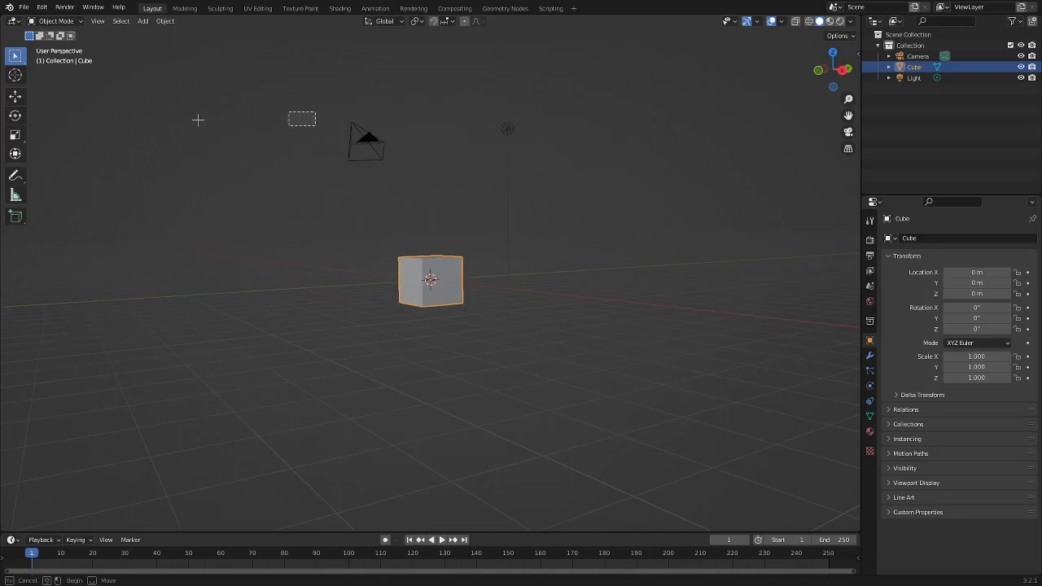
left_click_drag(389, 109, 356, 120)
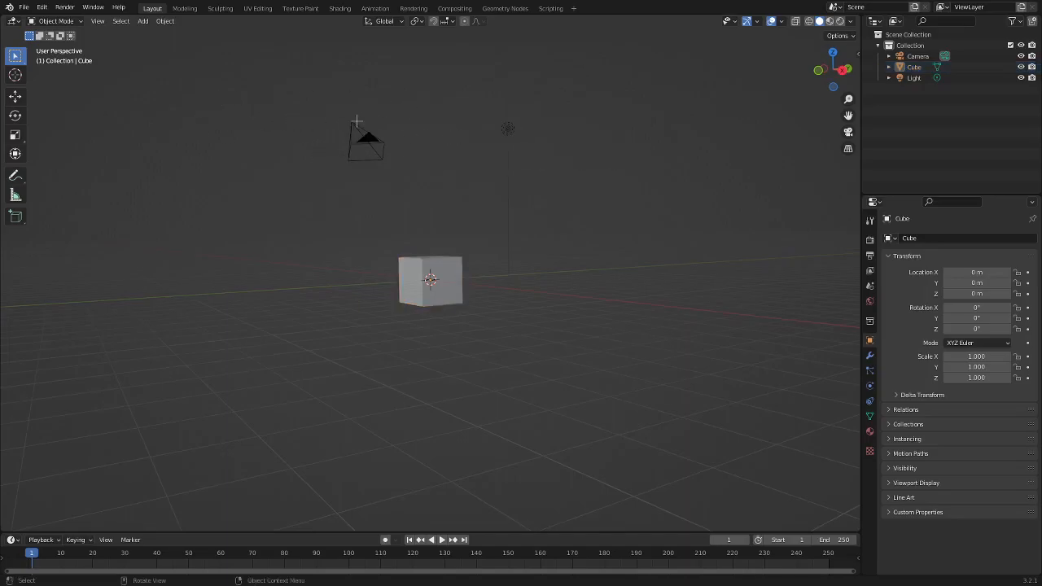
left_click_drag(223, 83, 645, 171)
key("x")
key("x")
left_click(469, 143)
Preview the cube in rendered shading and return the viewport to solid shading.
middle_click_drag(469, 144, 491, 181)
scroll(491, 182, "up", 9)
scroll(491, 181, "down", 4)
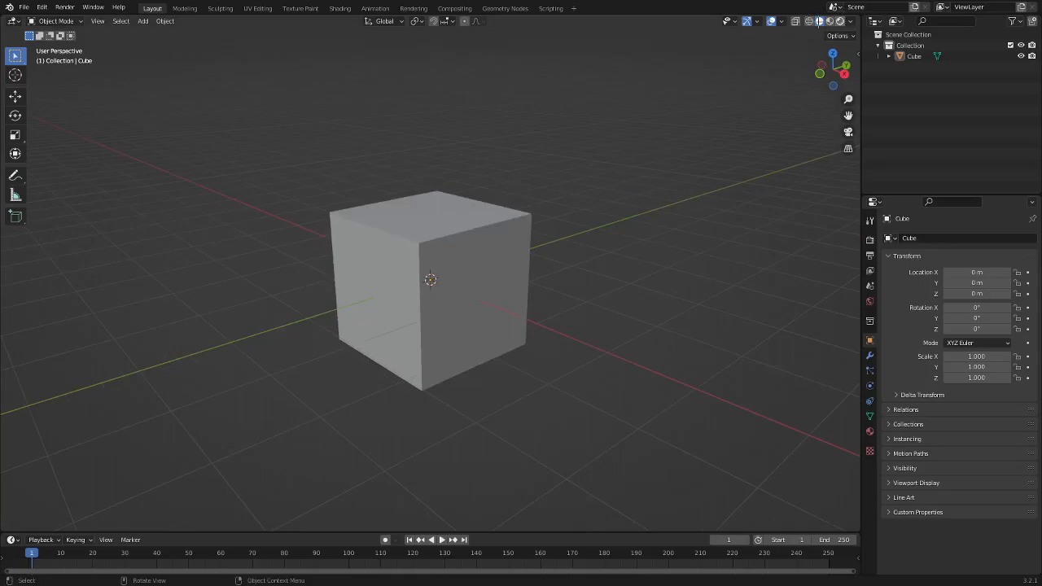
left_click(840, 21)
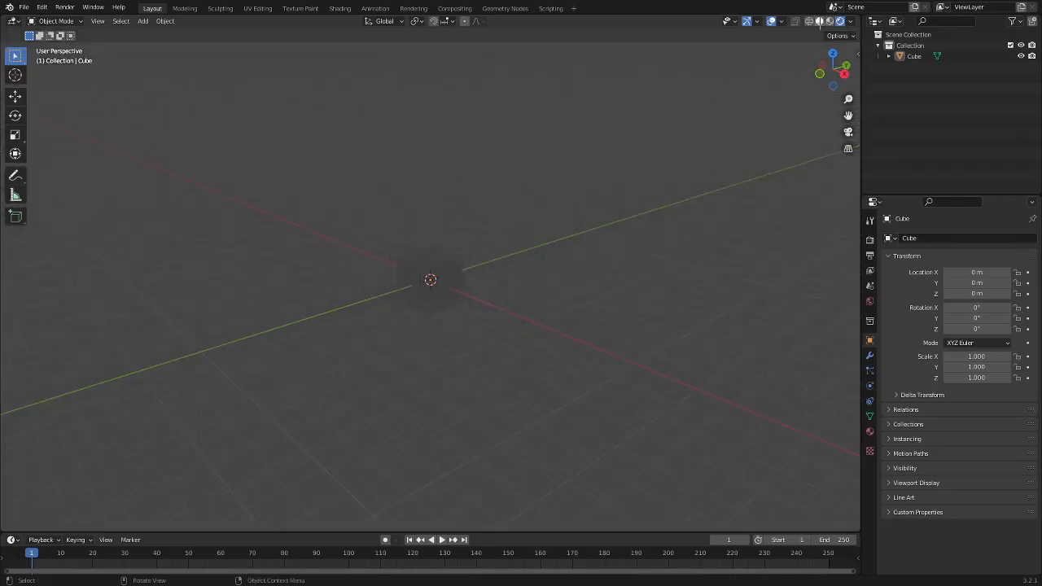
left_click(818, 21)
middle_click_drag(682, 161, 723, 158)
Delete the default cube so the scene is empty.
key("a")
key("alt+a")
mouse_move(565, 184)
middle_mouse_down()
mouse_move(529, 193)
mouse_move(514, 179)
mouse_move(548, 236)
mouse_move(565, 203)
mouse_move(600, 190)
mouse_move(550, 195)
middle_mouse_up()
key("a")
key("x")
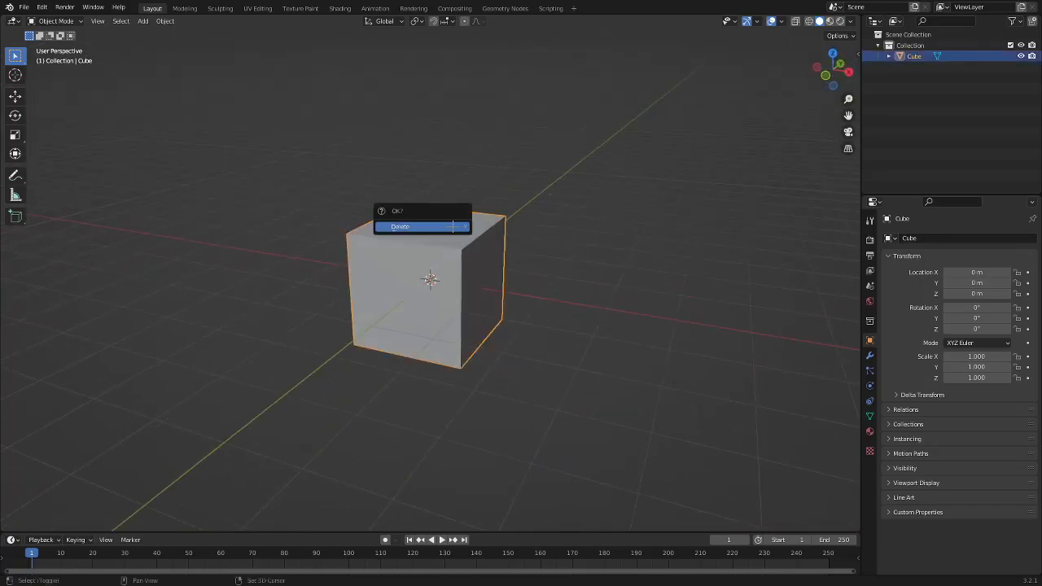
left_click(452, 226)
Add a Round Cube mesh and set its radius to 1.00 to form a sphere.
key("shift+a")
mouse_move(448, 182)
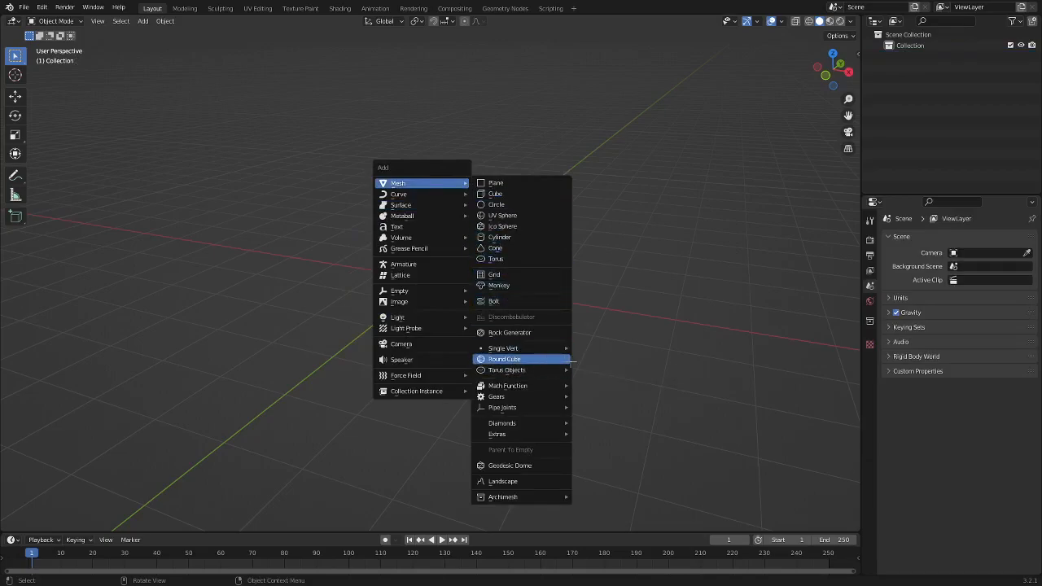
left_click(533, 358)
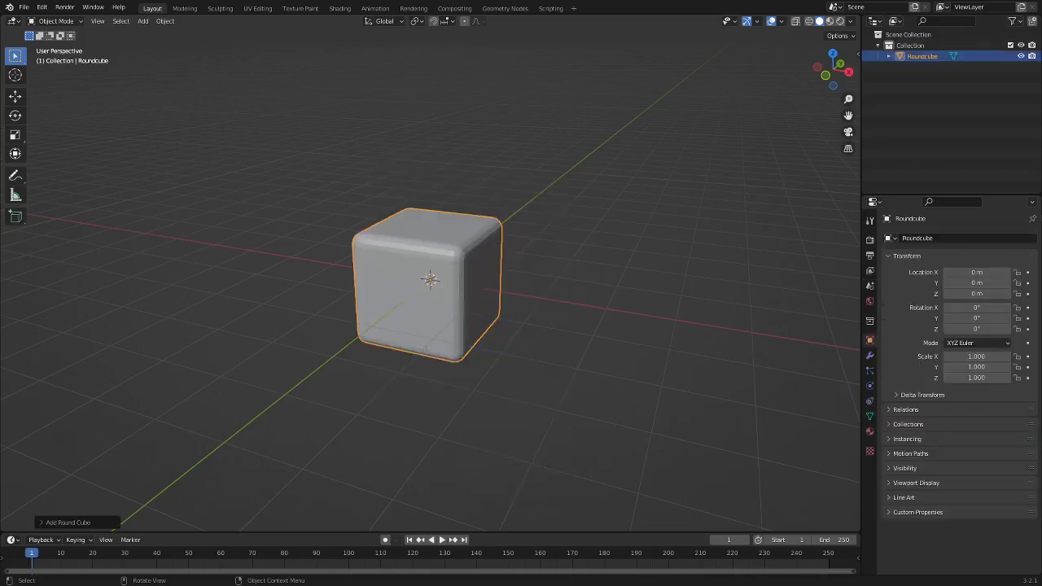
left_click(60, 524)
left_click_drag(88, 265, 101, 268)
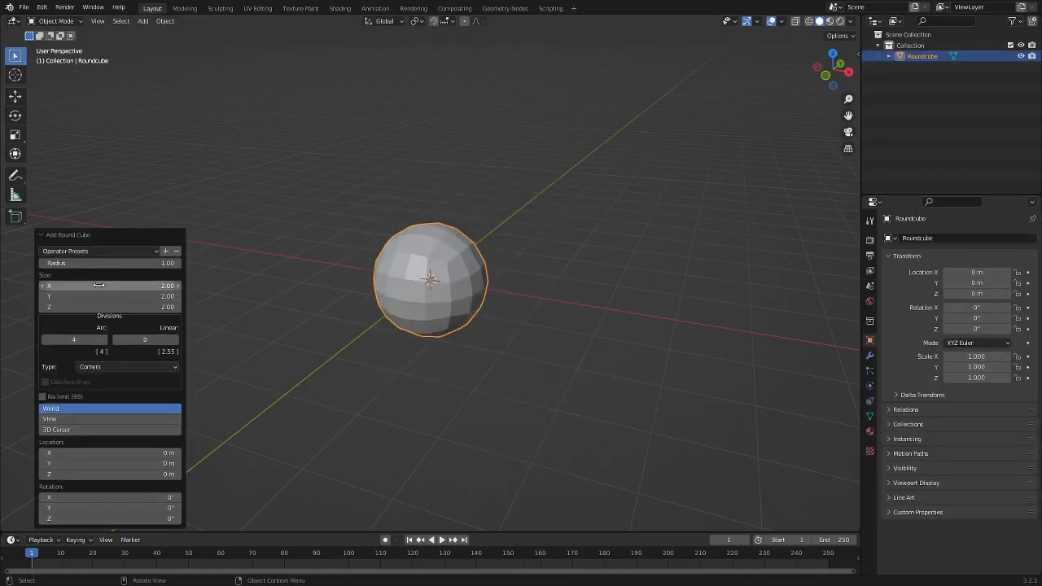
Scale the sphere up to about 1.745 and apply smooth shading to it.
key("s")
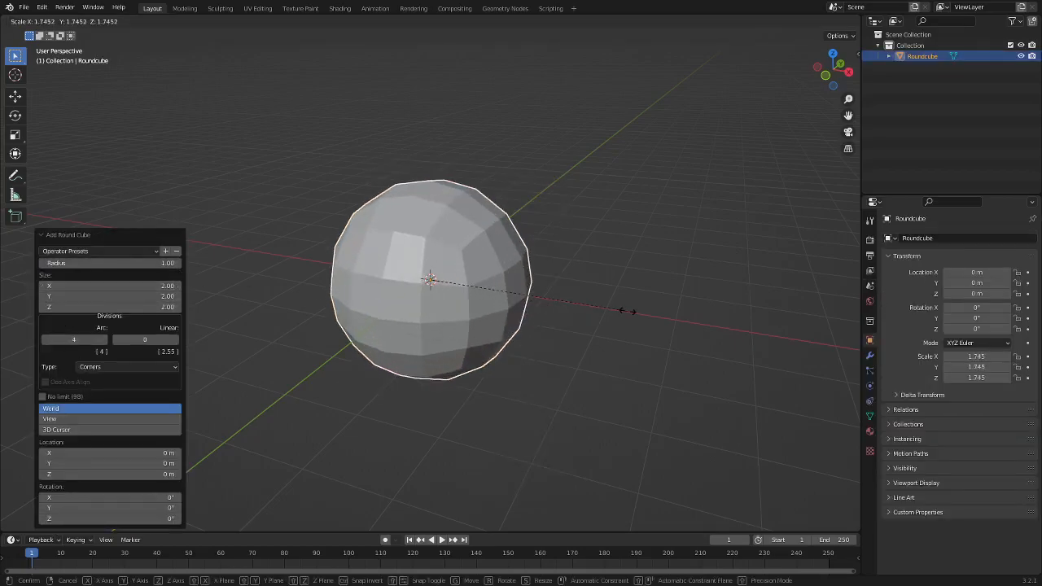
left_click(609, 306)
right_click(468, 266)
left_click(456, 285)
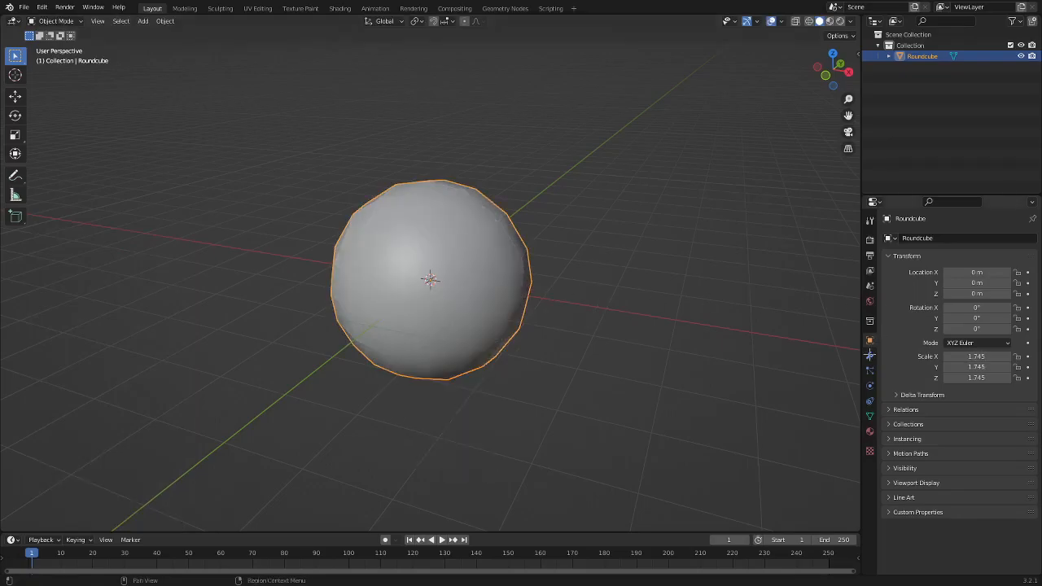
Add a Subdivision Surface modifier with viewport level 2 to the sphere and reapply smooth shading.
left_click(870, 355)
left_click(906, 238)
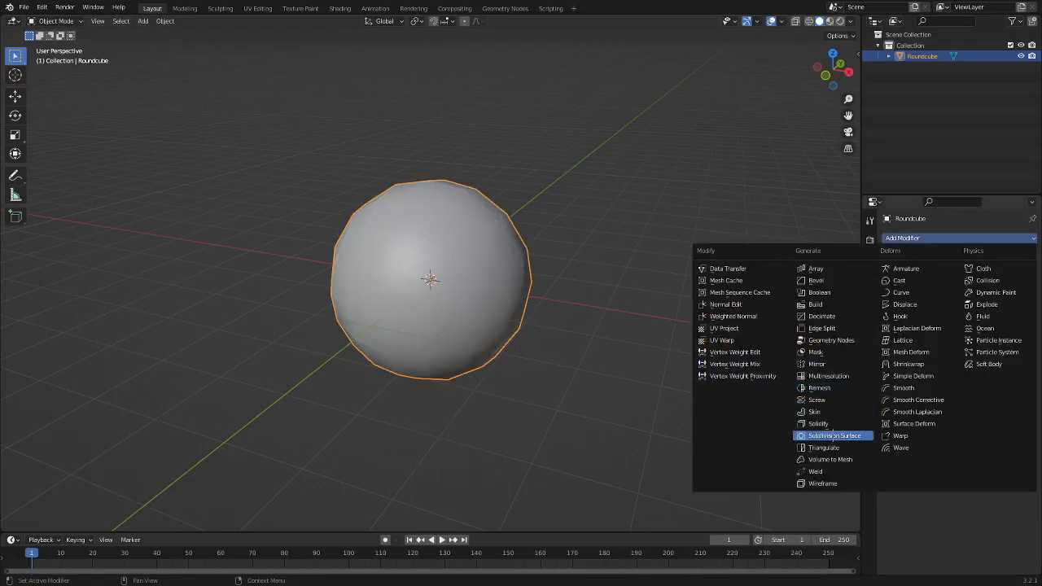
left_click(834, 435)
right_click(462, 279)
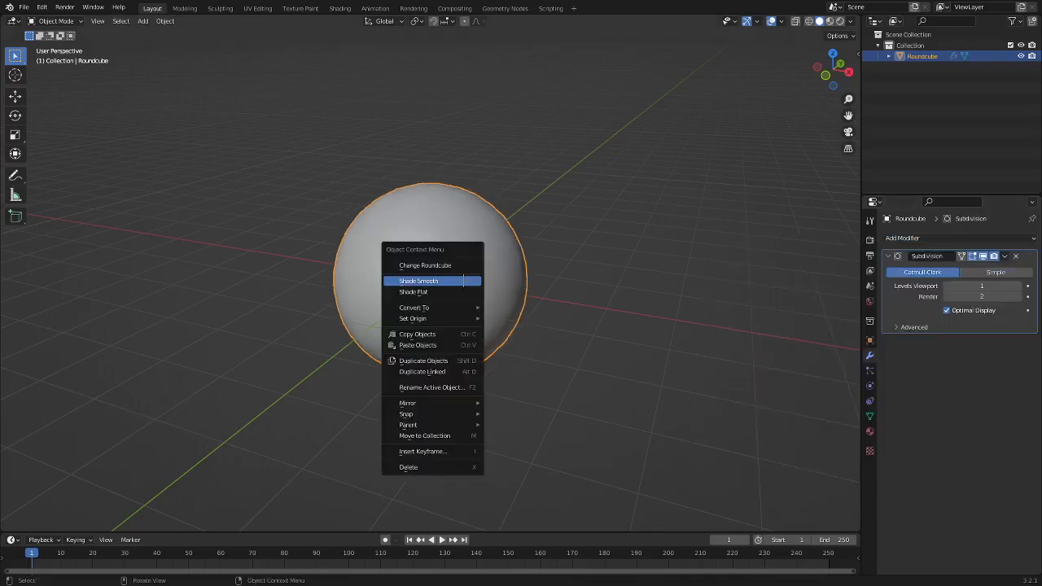
left_click(462, 289)
right_click(439, 276)
left_click(440, 262)
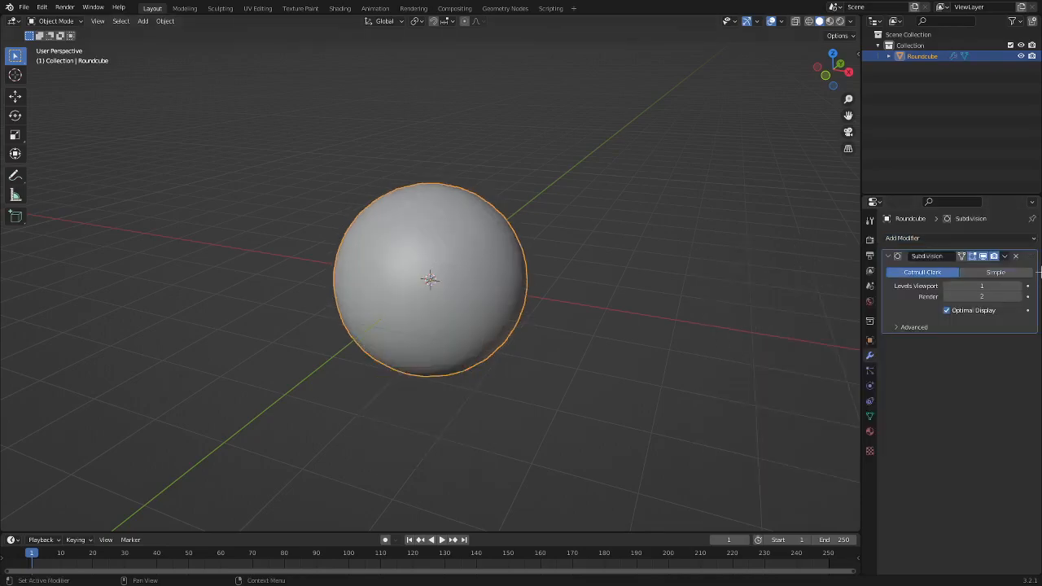
left_click(1018, 285)
middle_click_drag(413, 217, 530, 192)
scroll(529, 193, "up", 1)
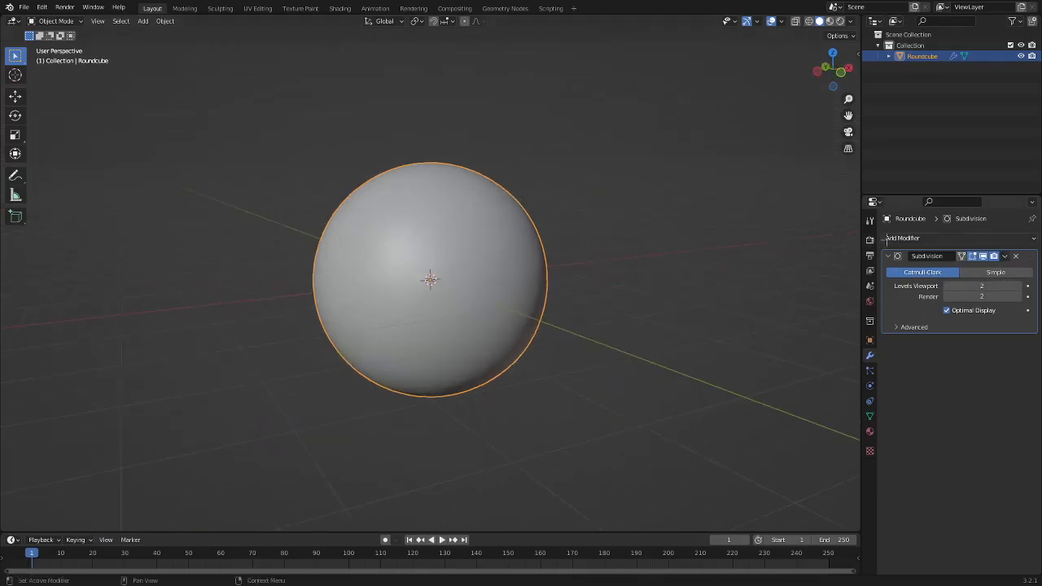
left_click(888, 255)
Switch the viewport to rendered shading and set the world background color to pure black, value 0.000.
left_click(605, 193)
mouse_move(605, 193)
middle_mouse_down()
mouse_move(539, 201)
mouse_move(539, 158)
mouse_move(513, 228)
middle_mouse_up()
left_click(840, 21)
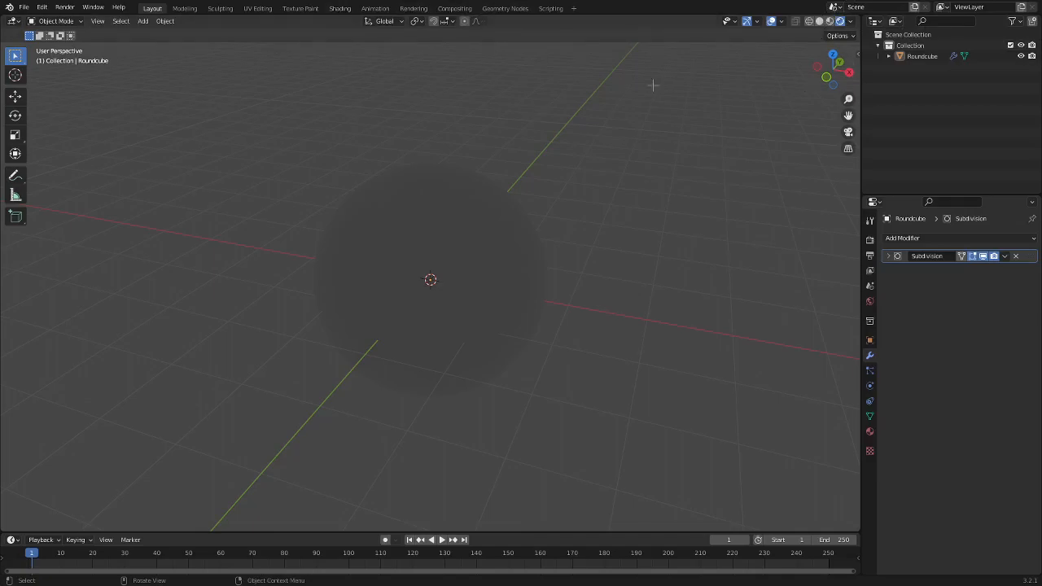
left_click(870, 239)
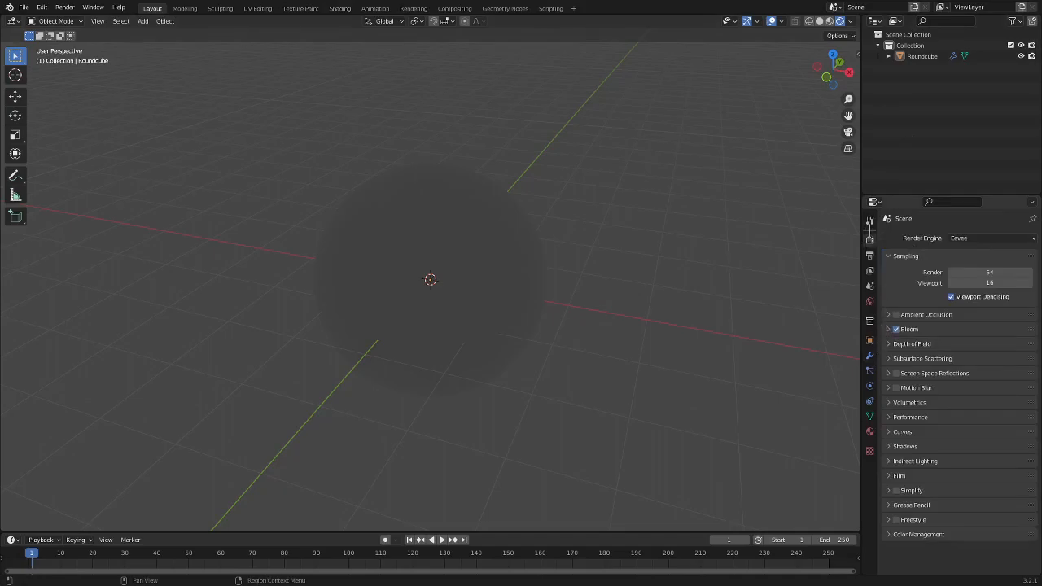
left_click(869, 255)
scroll(893, 305, "down", 1)
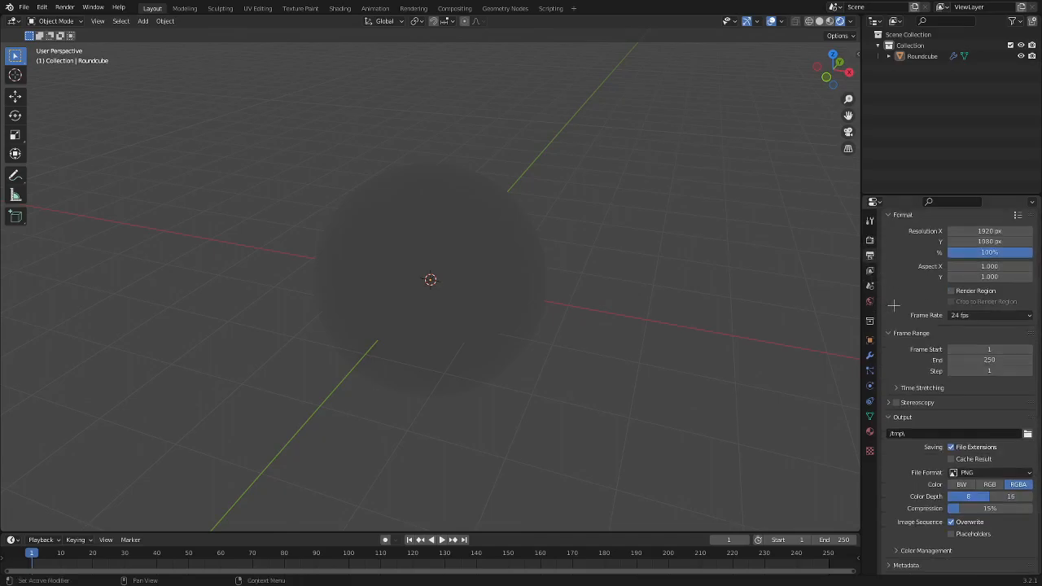
scroll(920, 316, "down", 1)
scroll(919, 316, "up", 2)
left_click(869, 270)
left_click(869, 286)
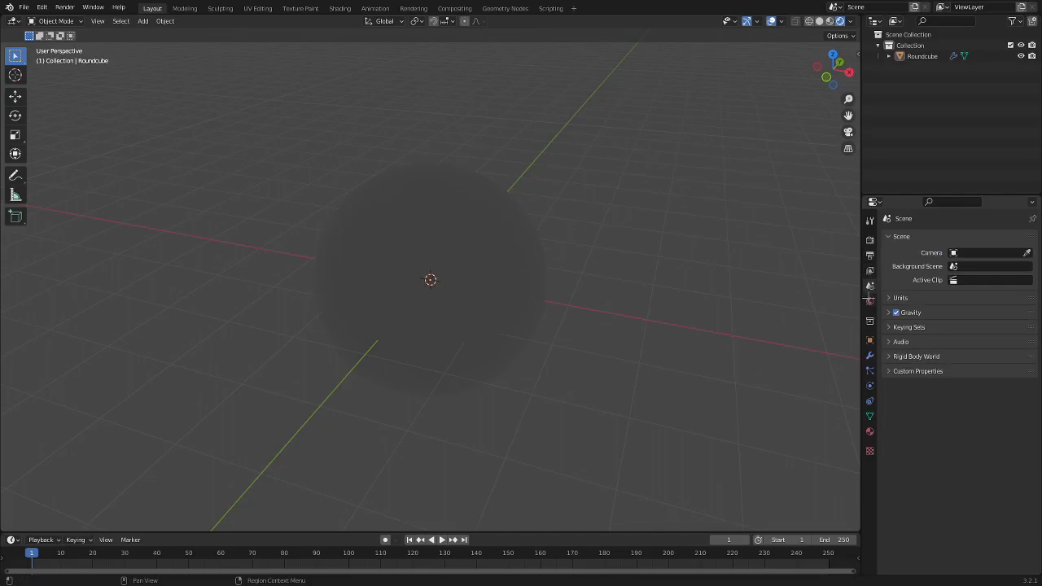
left_click(868, 300)
left_click(998, 311)
left_click(1014, 230)
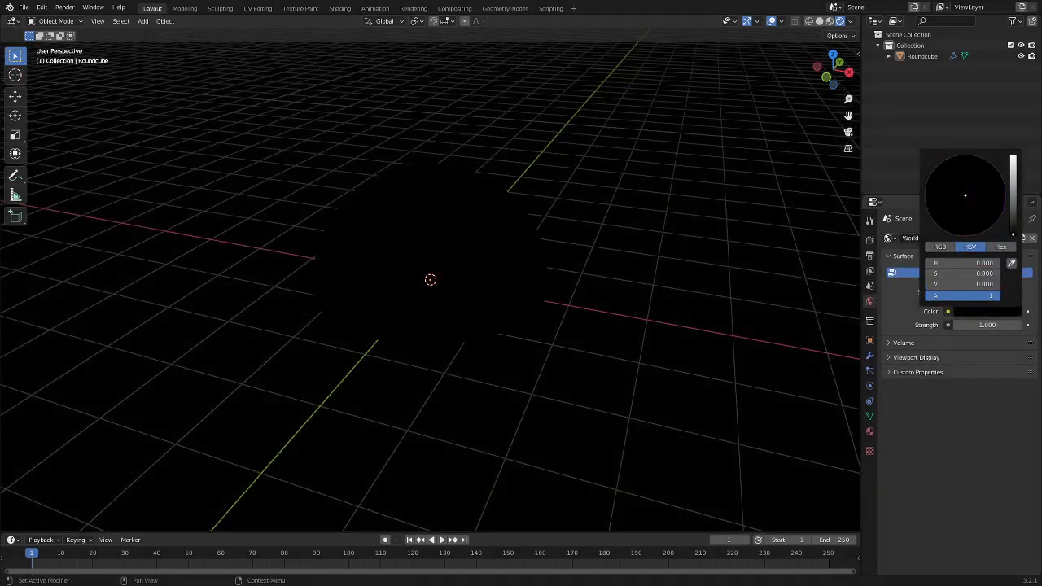
middle_click_drag(692, 259, 642, 230)
scroll(642, 230, "up", 3)
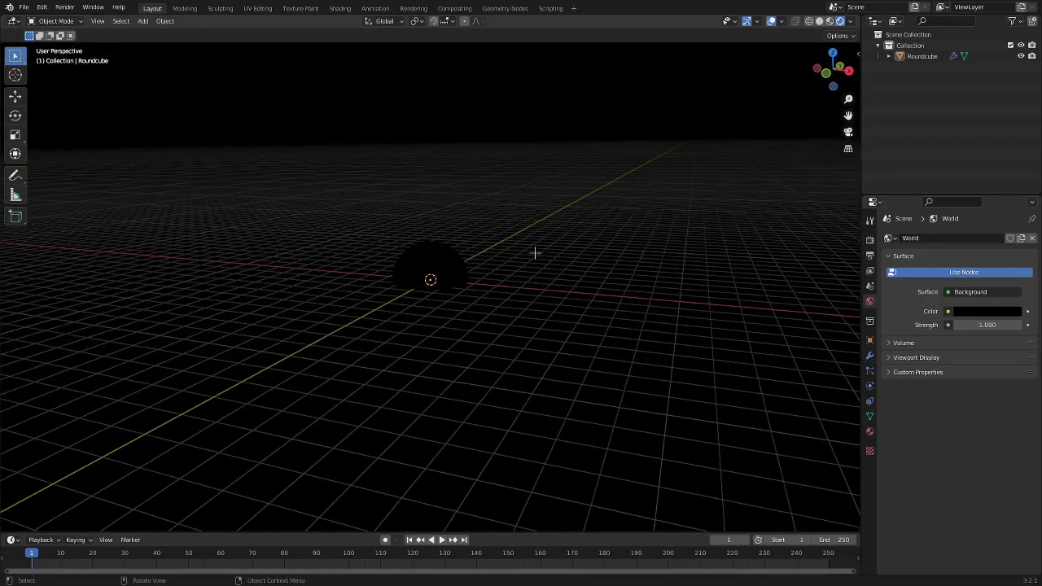
Toggle the viewport overlays off and on to compare the black scene with and without the grid.
left_click(771, 21)
left_click(771, 21)
left_click(771, 21)
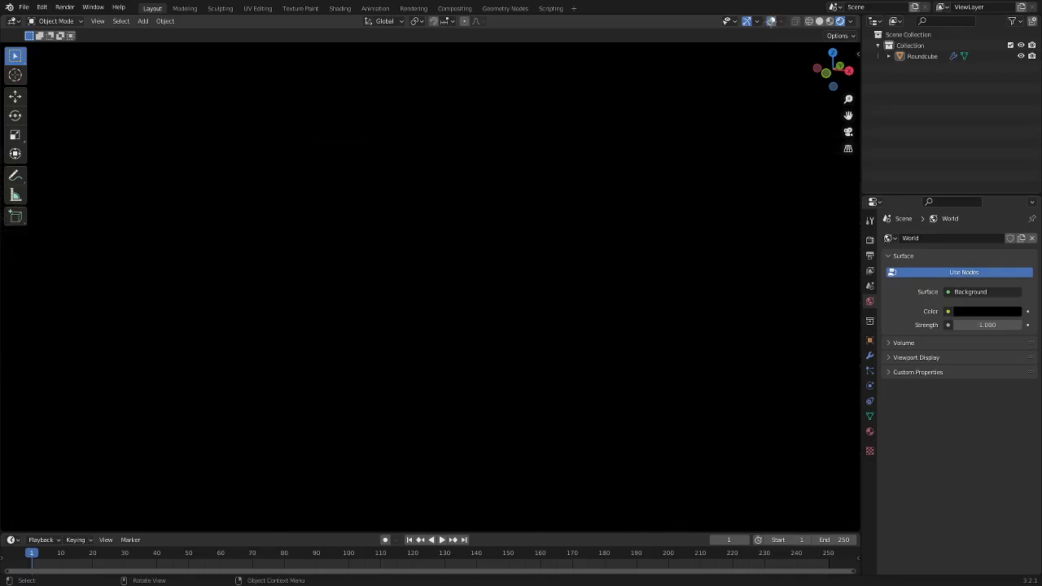
left_click(771, 21)
left_click(771, 21)
left_click(771, 21)
left_click(770, 21)
left_click(771, 21)
left_click(771, 21)
left_click(770, 21)
middle_click_drag(809, 389, 575, 330)
scroll(439, 275, "down", 4)
scroll(425, 269, "up", 6)
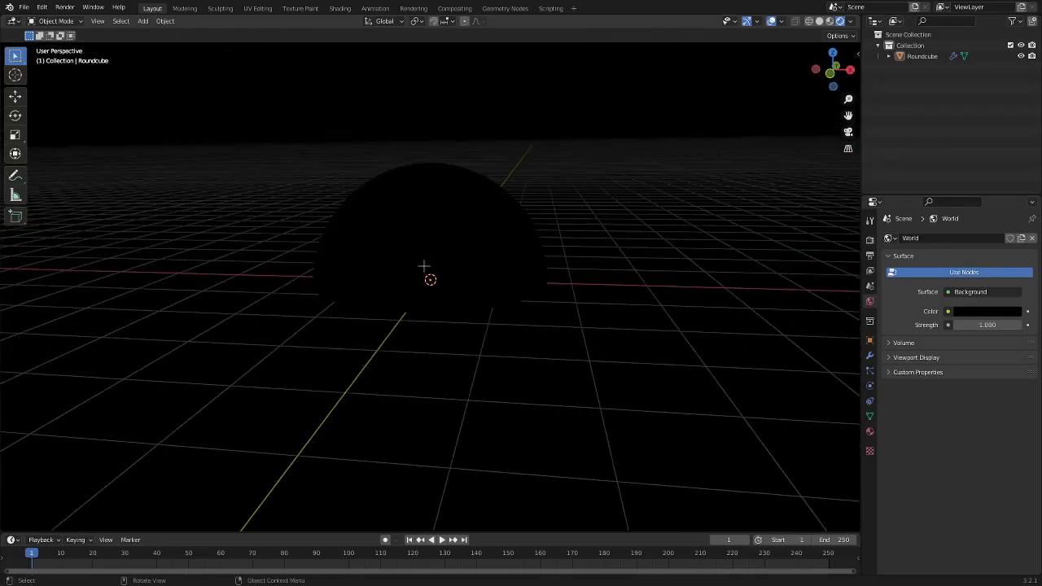
Select the sphere and create a new material for it.
left_click(443, 218)
scroll(473, 235, "down", 2)
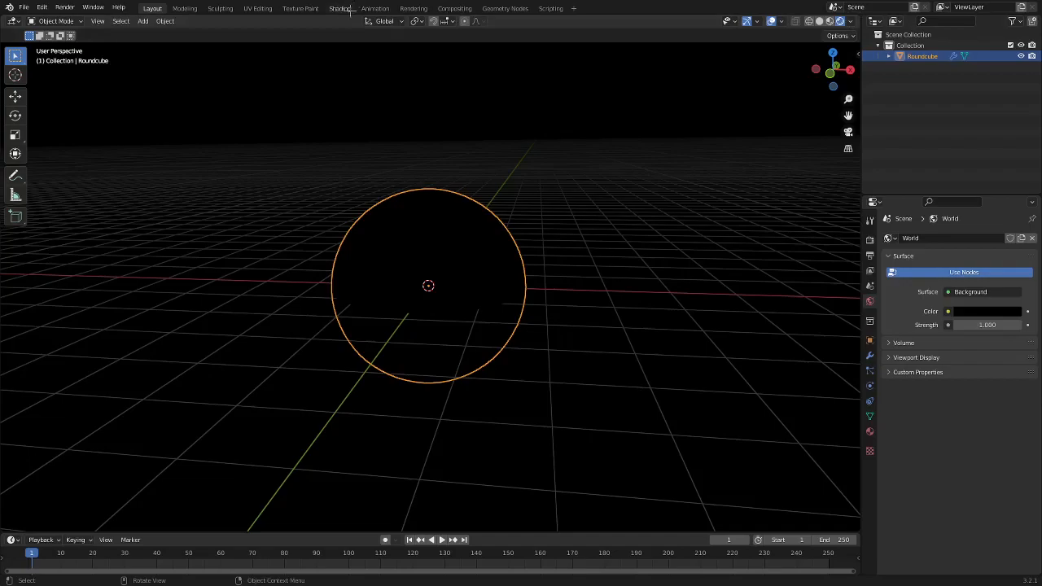
left_click(869, 431)
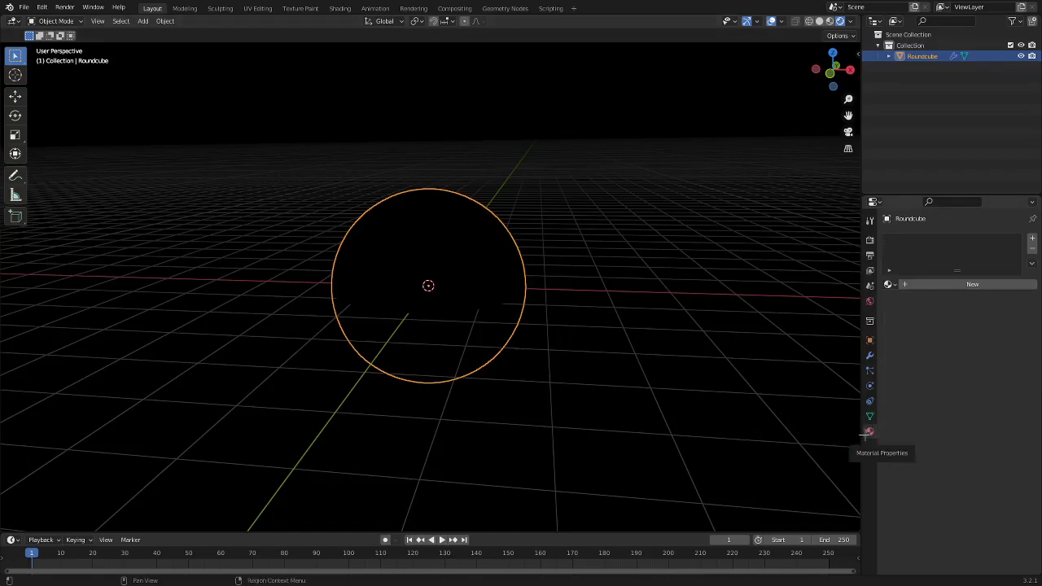
left_click(941, 284)
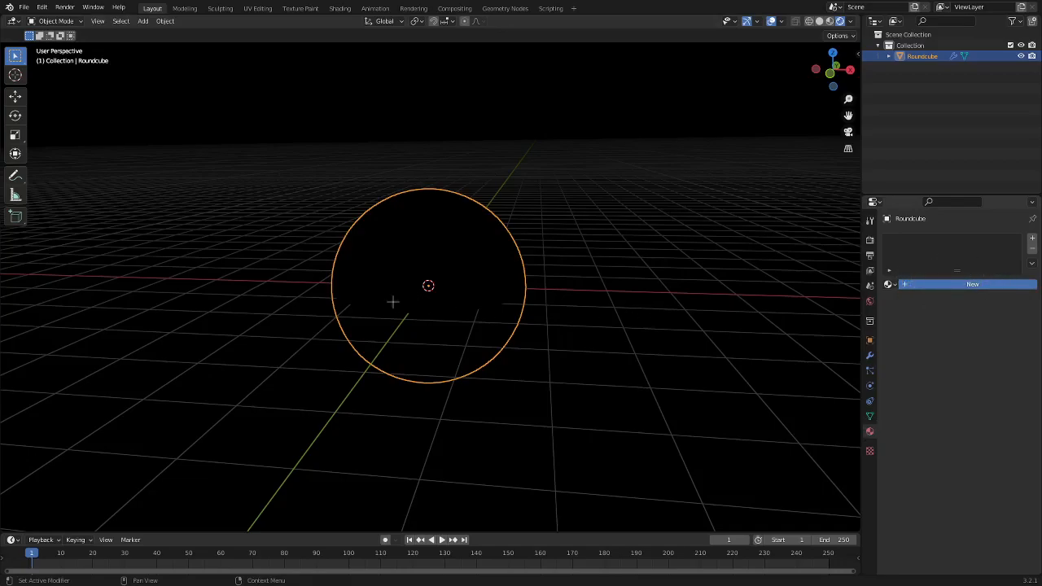
left_click(918, 284)
Split the 3D viewport vertically and turn the new area beside it into a Shader Editor of nearly equal width.
middle_click_drag(654, 268, 632, 297)
scroll(632, 298, "down", 4)
scroll(630, 268, "up", 3)
scroll(569, 236, "down", 5)
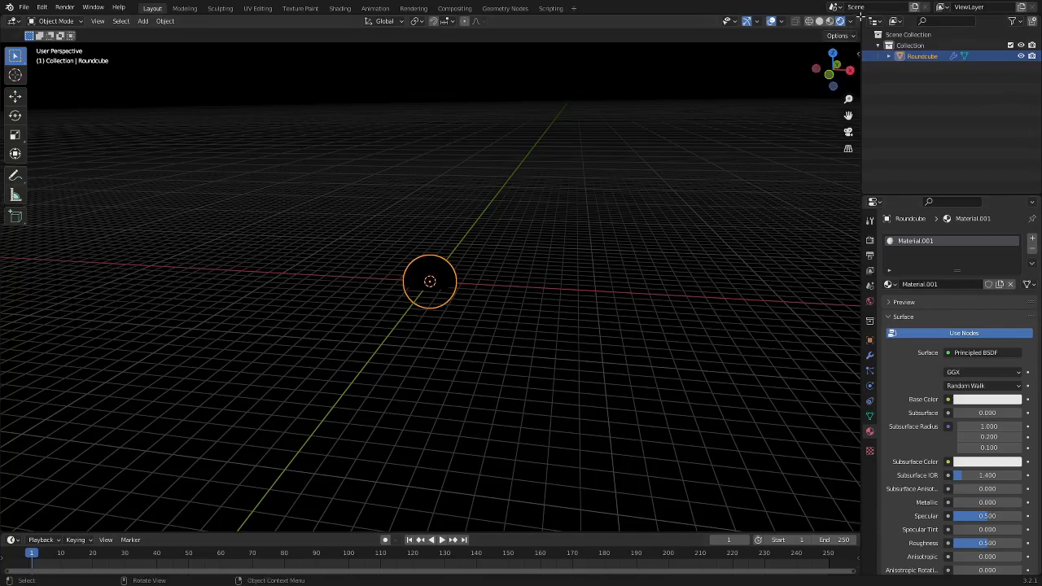
left_click_drag(856, 16, 833, 24)
left_click_drag(754, 26, 556, 19)
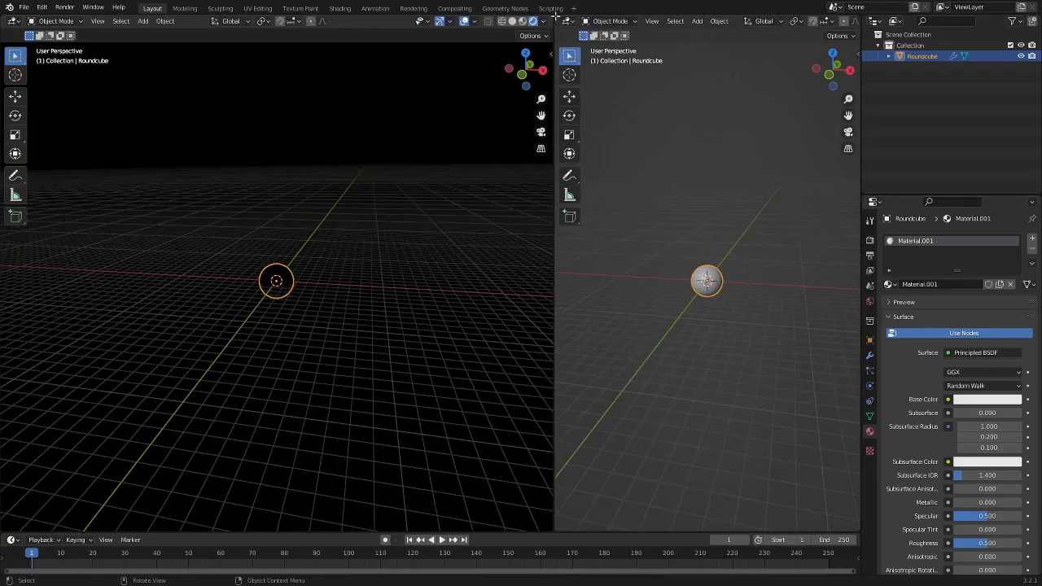
left_click_drag(551, 61, 298, 32)
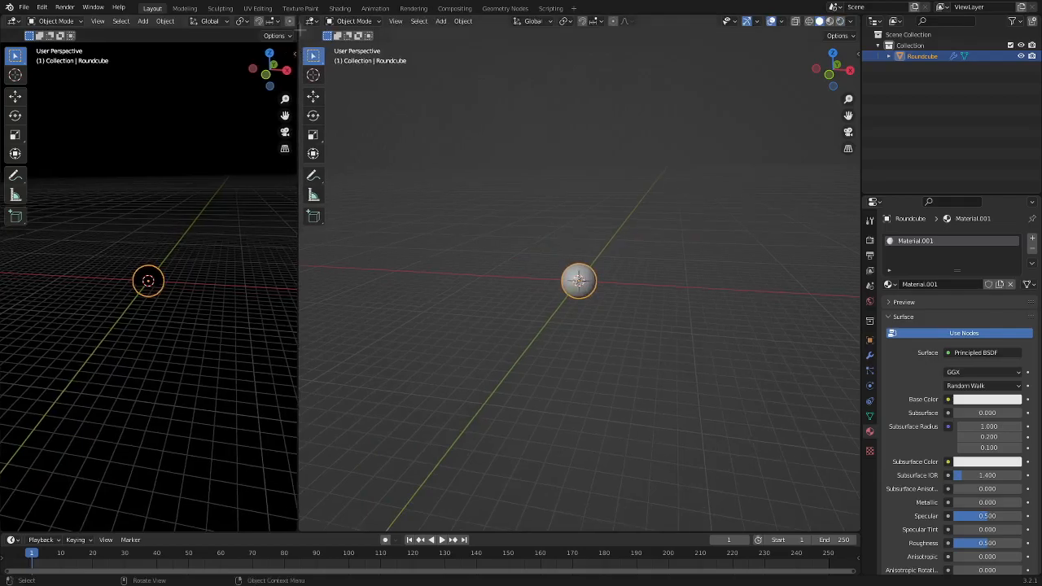
left_click(310, 21)
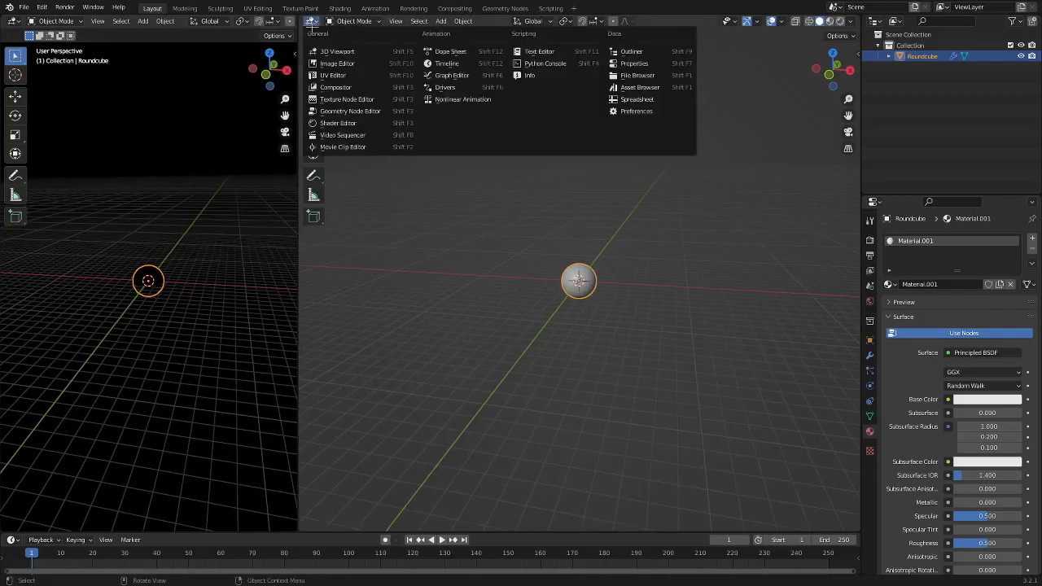
left_click(347, 123)
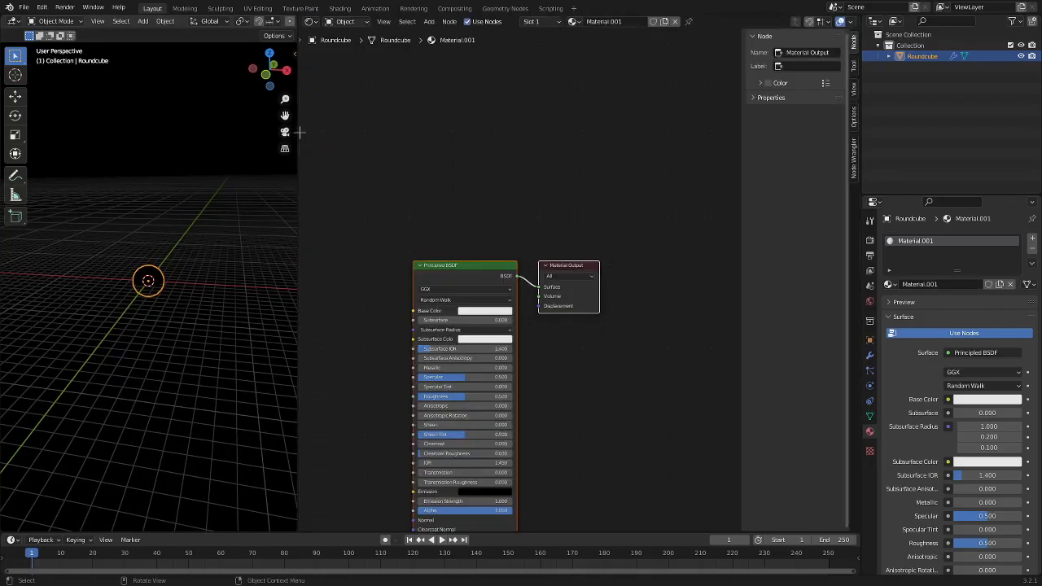
left_click_drag(294, 133, 416, 137)
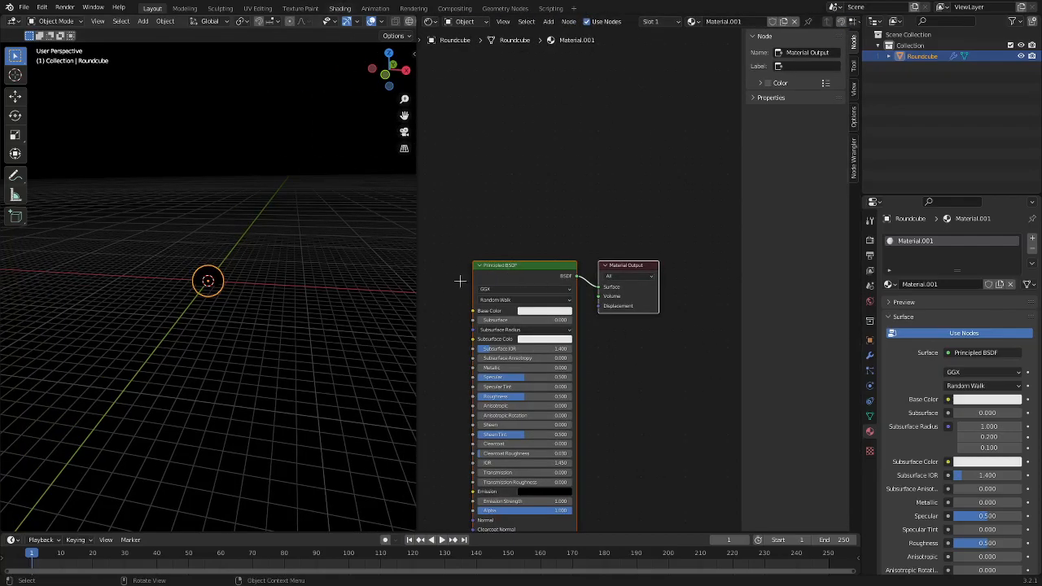
Compare the Shading workspace with the Layout workspace and examine the material's Principled BSDF and Material Output nodes.
left_click(340, 8)
middle_click_drag(503, 207, 544, 208)
scroll(110, 439, "down", 1)
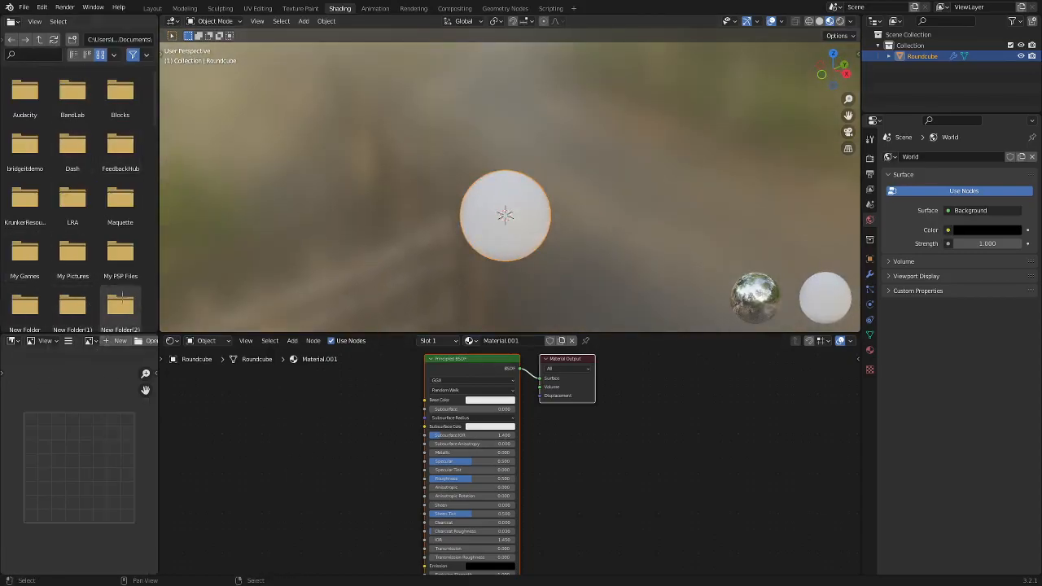
left_click(152, 8)
scroll(662, 400, "up", 4)
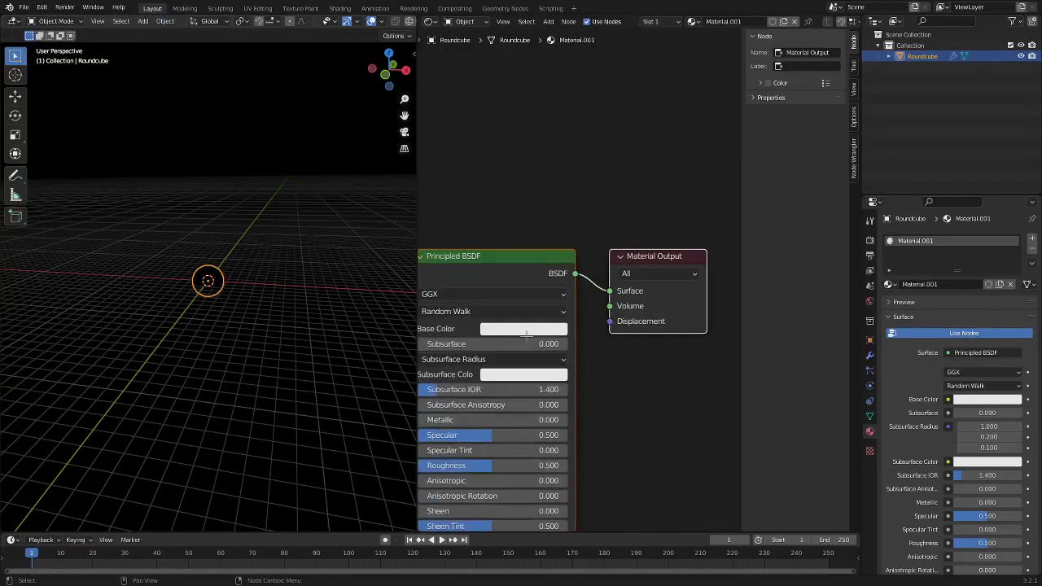
middle_click_drag(737, 283, 731, 281)
middle_click_drag(694, 320, 669, 279)
scroll(670, 279, "down", 4)
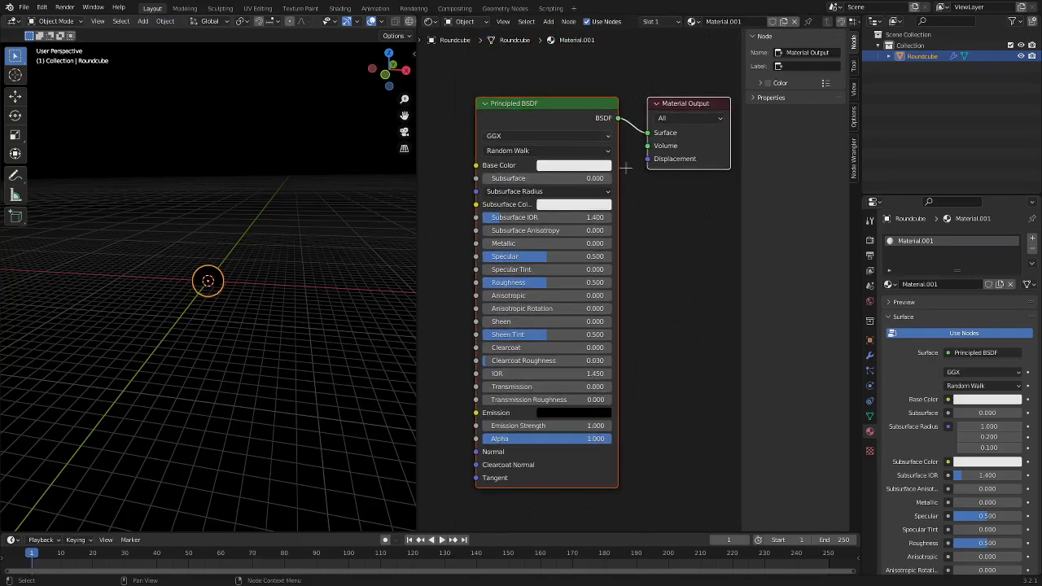
scroll(670, 279, "up", 2)
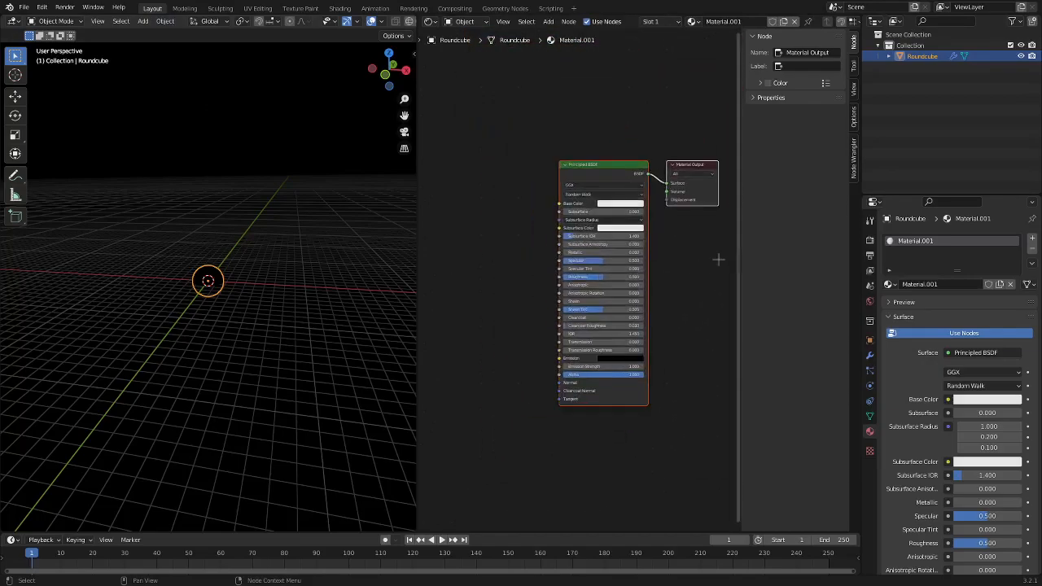
Hide the Shader Editor's sidebar and move the Material Output node up and away from the Principled BSDF node.
key("n")
scroll(721, 265, "up", 5)
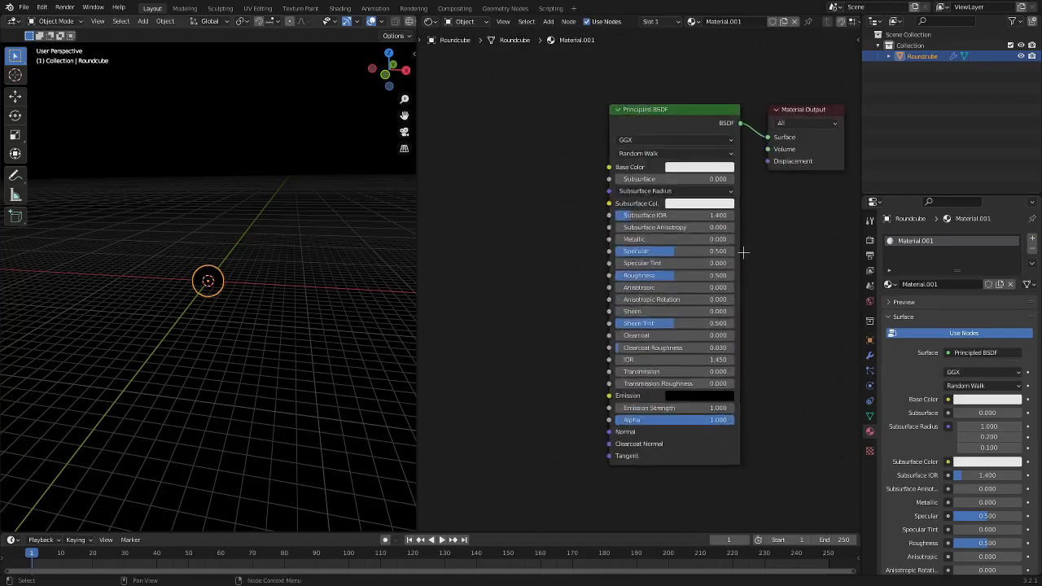
scroll(742, 251, "down", 1)
middle_click_drag(741, 247, 700, 308)
left_click_drag(719, 189, 761, 129)
scroll(291, 293, "up", 8)
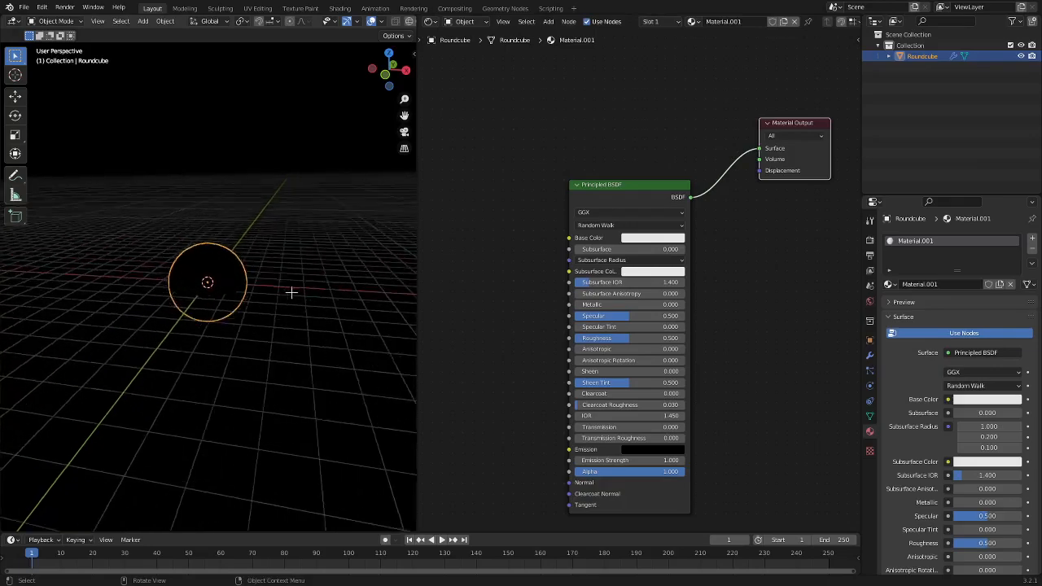
scroll(732, 233, "up", 2)
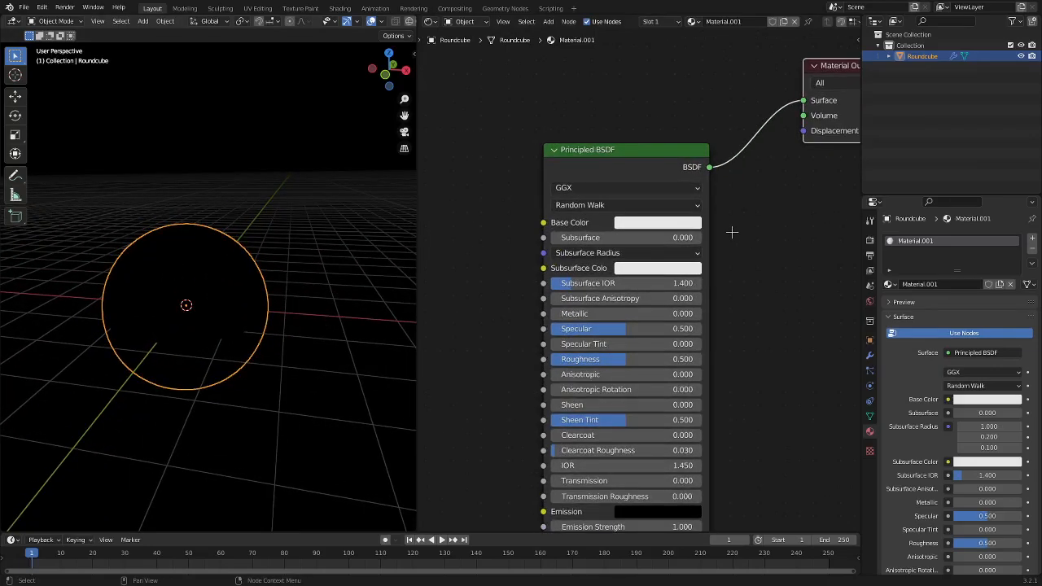
Shift the Principled BSDF node further away from the Material Output node to widen the gap between them.
left_click_drag(635, 169, 539, 175)
middle_click_drag(686, 180, 616, 248)
left_click_drag(533, 244, 503, 236)
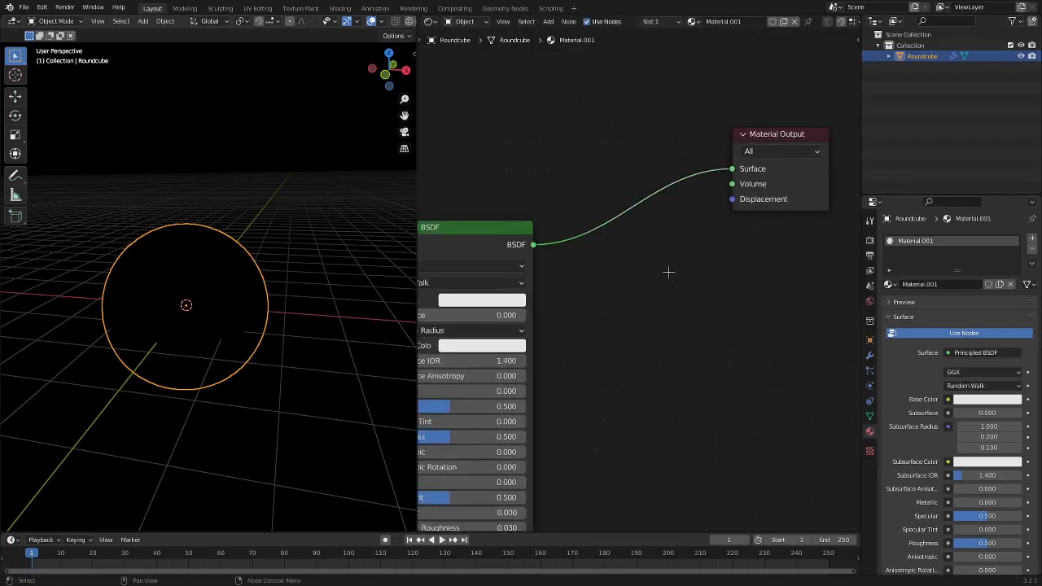
scroll(274, 282, "down", 5)
Add a point light and raise it about 4.1 m along Z above the sphere.
key("shift+a")
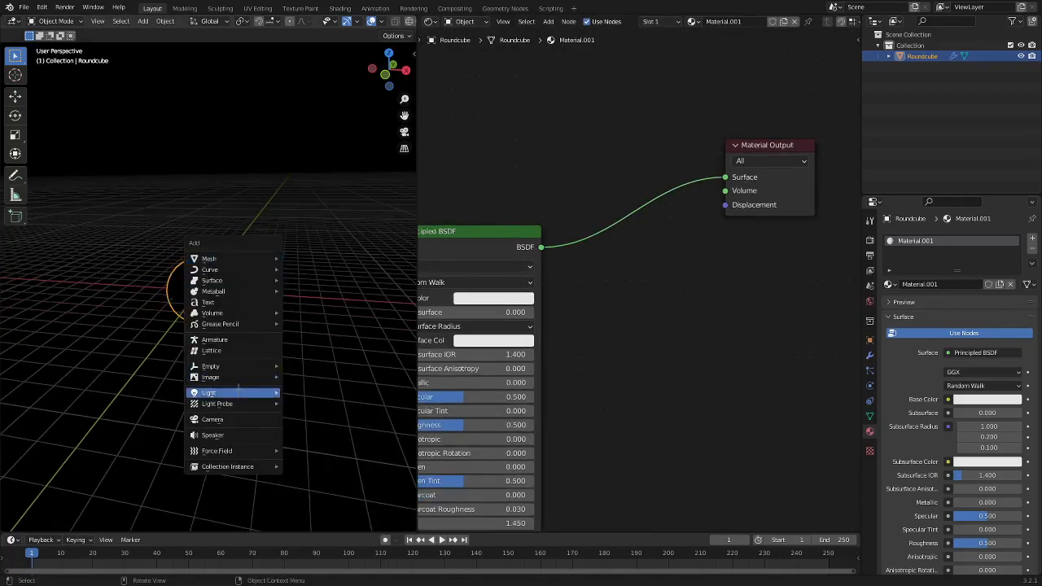
left_click(298, 395)
key("g")
key("z")
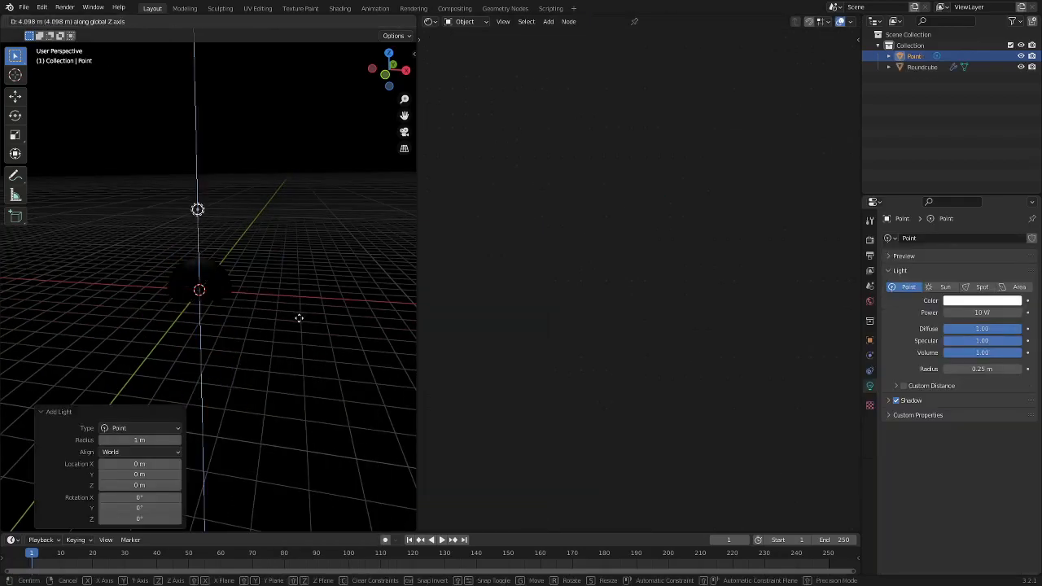
left_click(298, 316)
Scale the point light by about 6.6, then set its power to about 427 W and its radius to 0.63 m.
key("s")
left_click(24, 275)
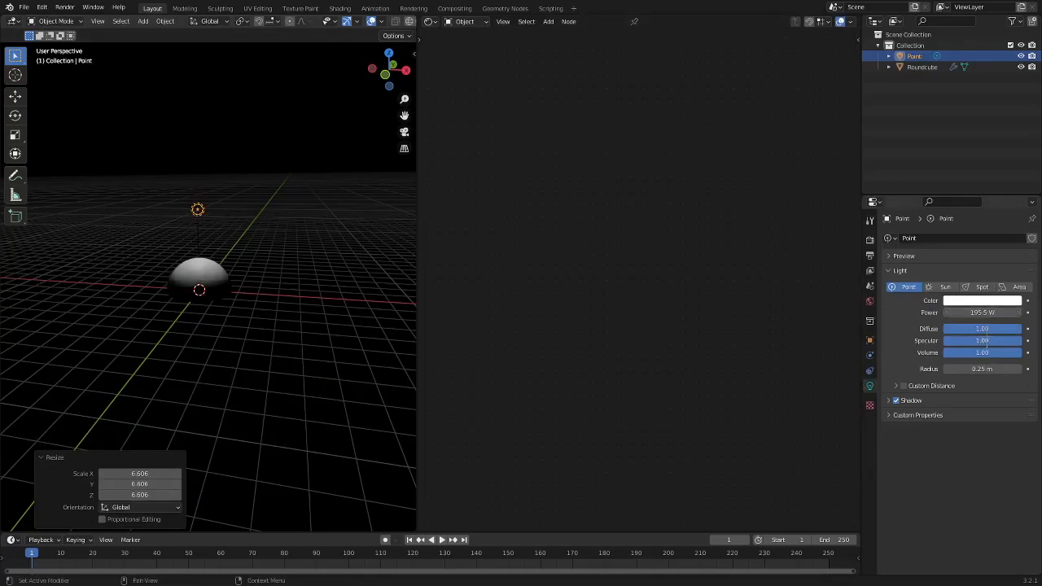
mouse_move(966, 368)
left_mouse_down()
mouse_move(1010, 367)
mouse_move(970, 362)
left_mouse_up()
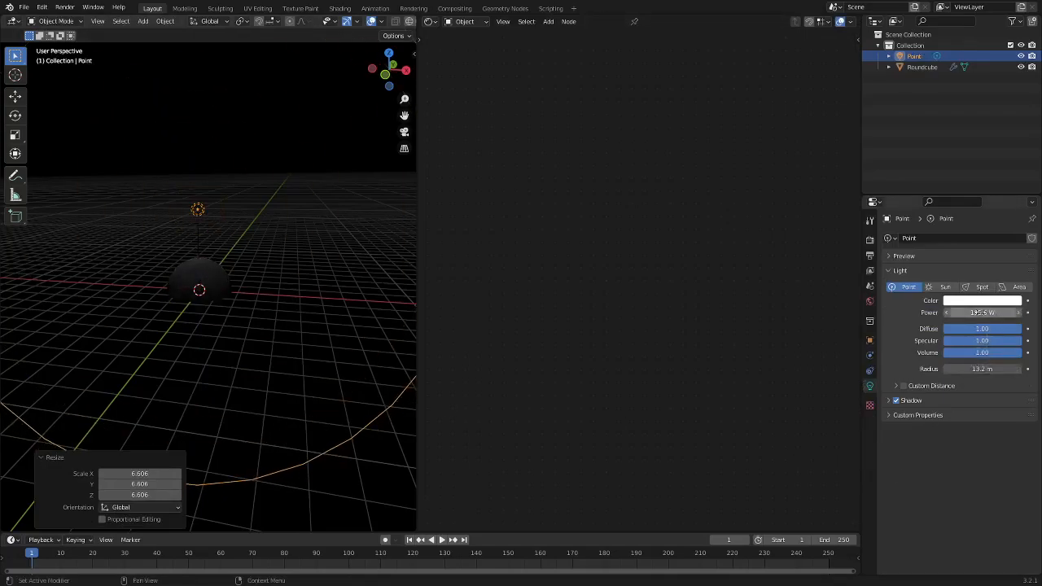
left_click_drag(982, 313, 1013, 312)
left_click_drag(983, 369, 936, 369)
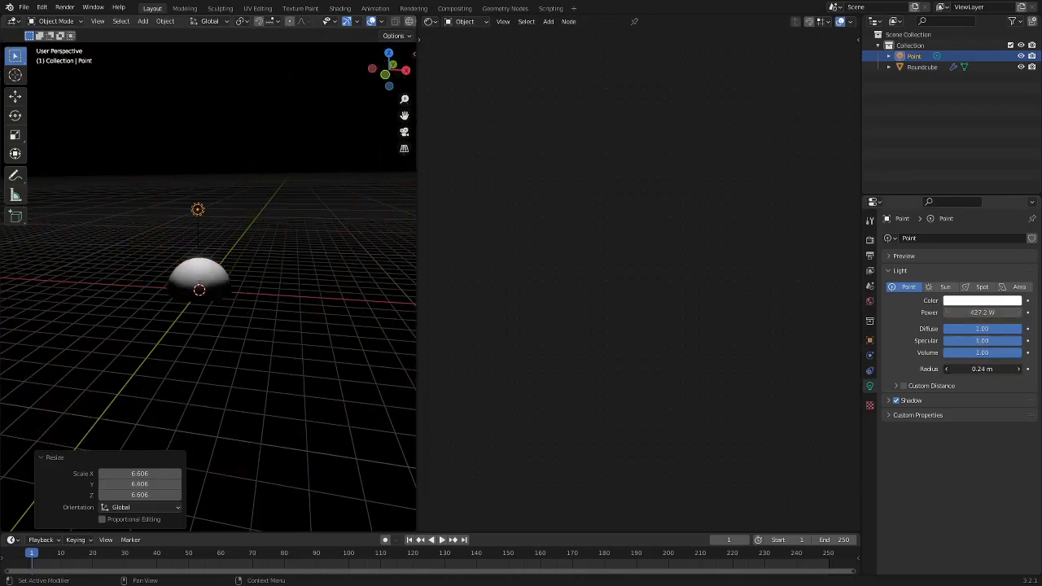
Duplicate the point light twice, placing one copy about 3.6 m along X and another by moving it in the YZ plane.
key("shift+d")
left_click(307, 236)
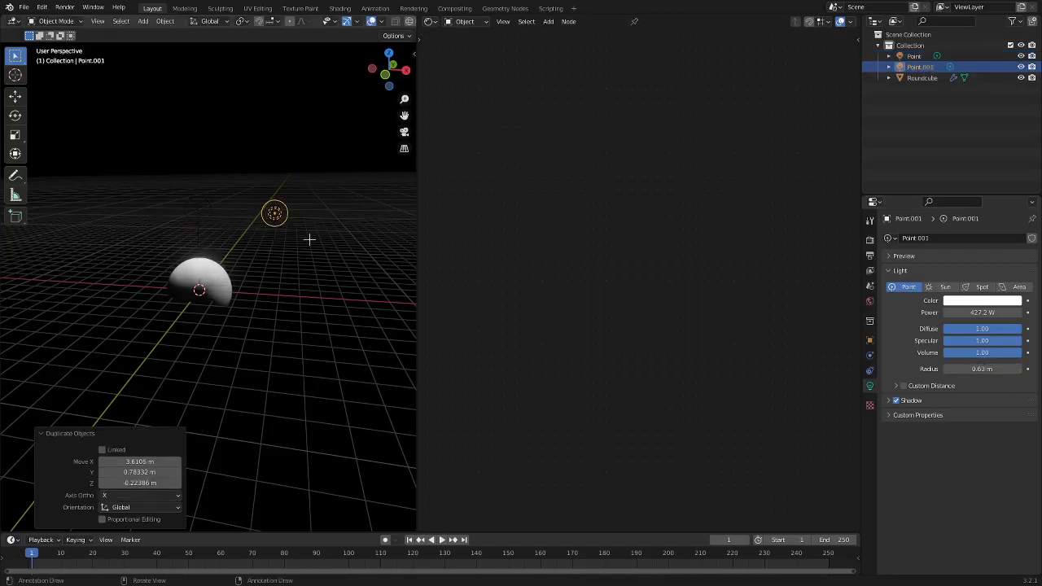
key("shift+d")
key("shift+x")
left_click(263, 258)
middle_click_drag(263, 258, 199, 285)
scroll(140, 184, "down", 4)
left_click(155, 193)
middle_click_drag(155, 193, 228, 176)
scroll(227, 177, "up", 12)
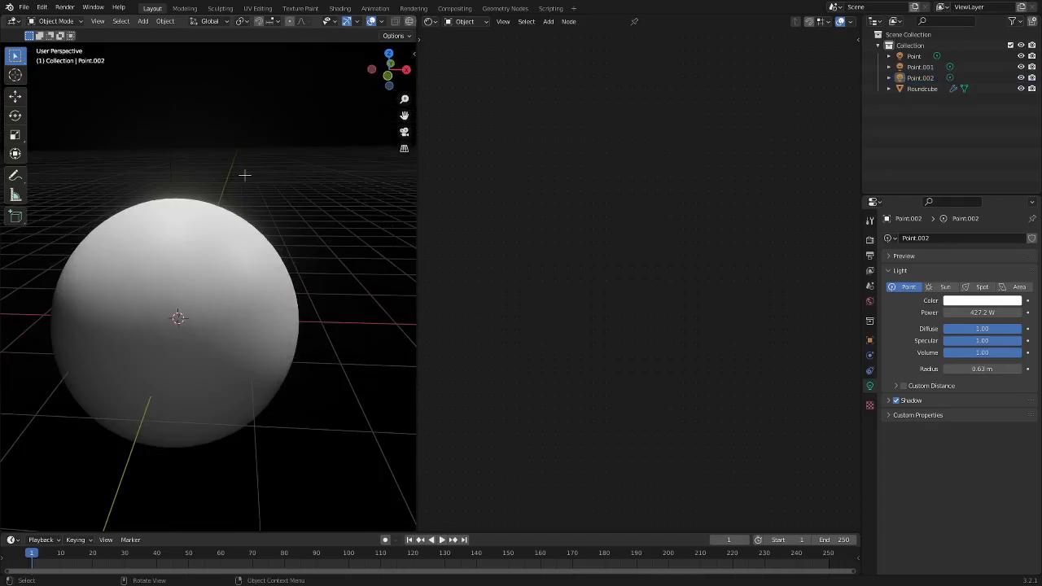
Select the sphere and disconnect the Principled BSDF node from the Material Output's Surface input.
left_click(204, 271)
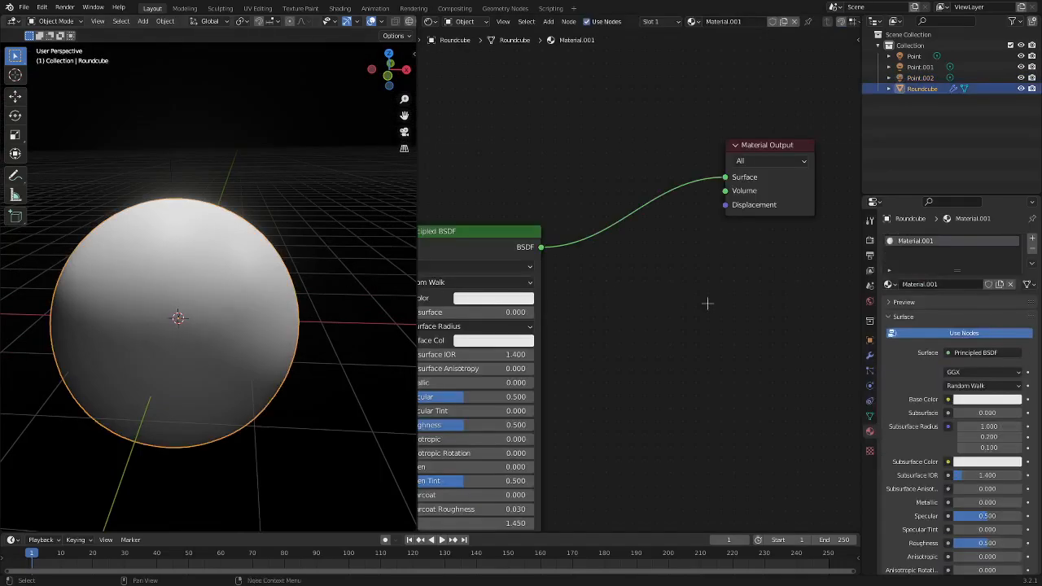
scroll(464, 317, "up", 3)
left_click(533, 291)
left_click_drag(560, 152, 586, 141)
key("Escape")
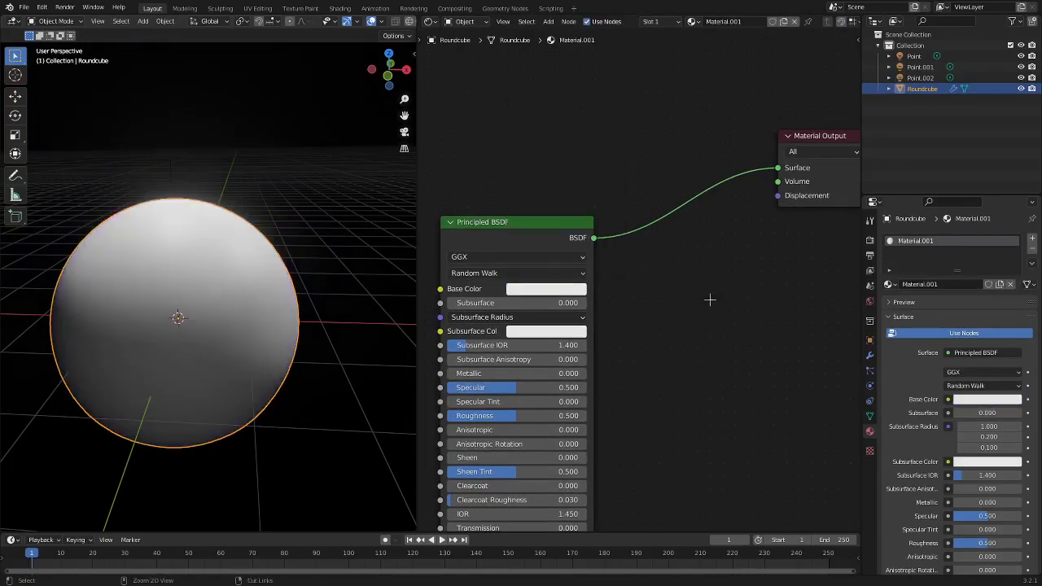
left_click_drag(777, 167, 681, 244)
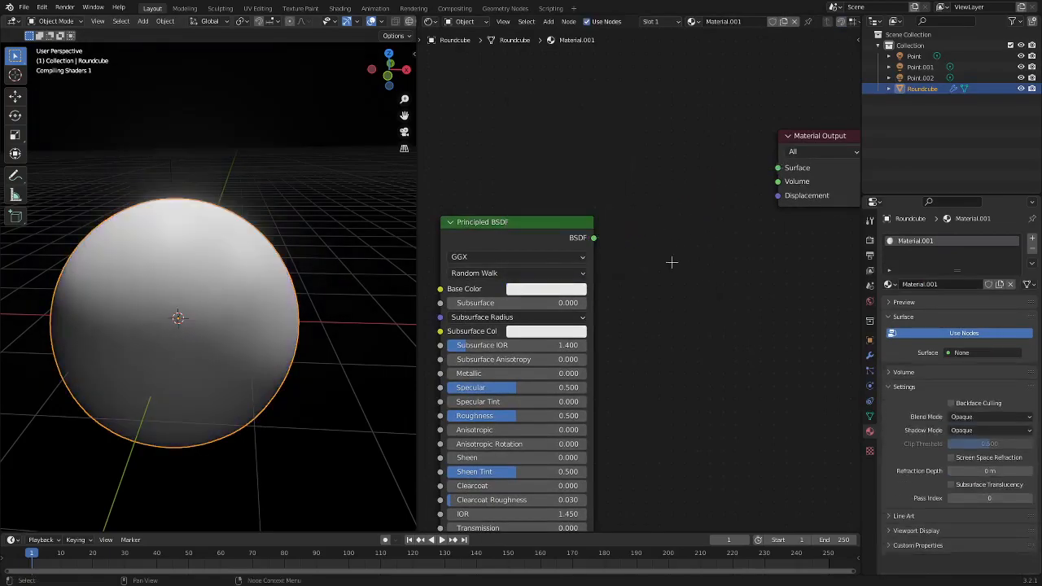
Select the point lights and duplicate them three times around the sphere.
middle_click_drag(151, 319, 215, 145)
scroll(186, 263, "down", 3)
left_click_drag(147, 218, 260, 257)
middle_click_drag(268, 268, 263, 291)
key("shift+d")
left_click(235, 266)
key("shift+d")
left_click(274, 279)
key("shift+d")
left_click(208, 269)
Undo the repeated duplications of the point lights.
key("ctrl+z")
key("ctrl+z")
key("ctrl+z")
key("ctrl+z")
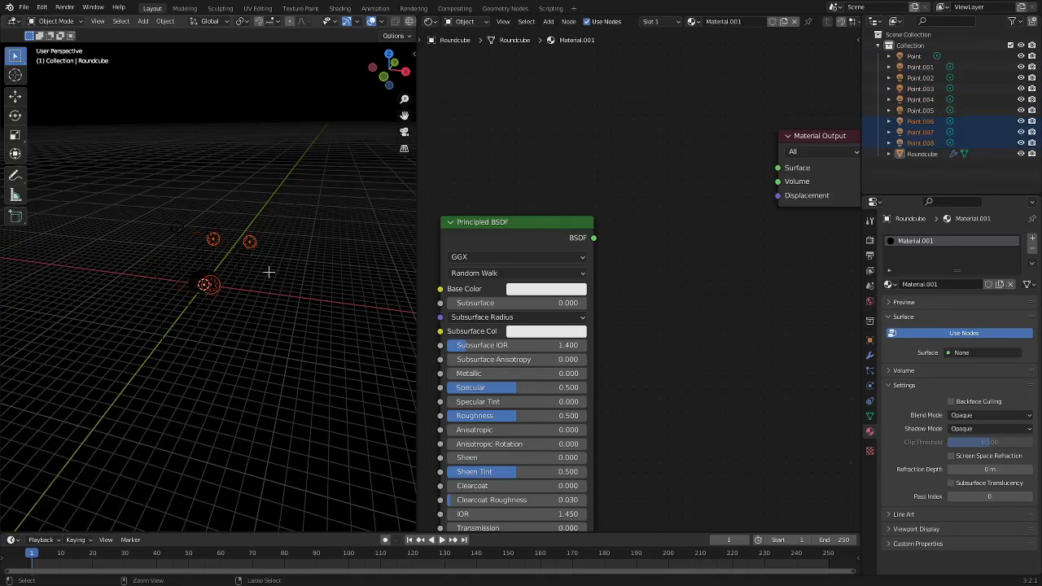
key("ctrl+z")
key("ctrl+z")
key("ctrl+z")
key("ctrl+z")
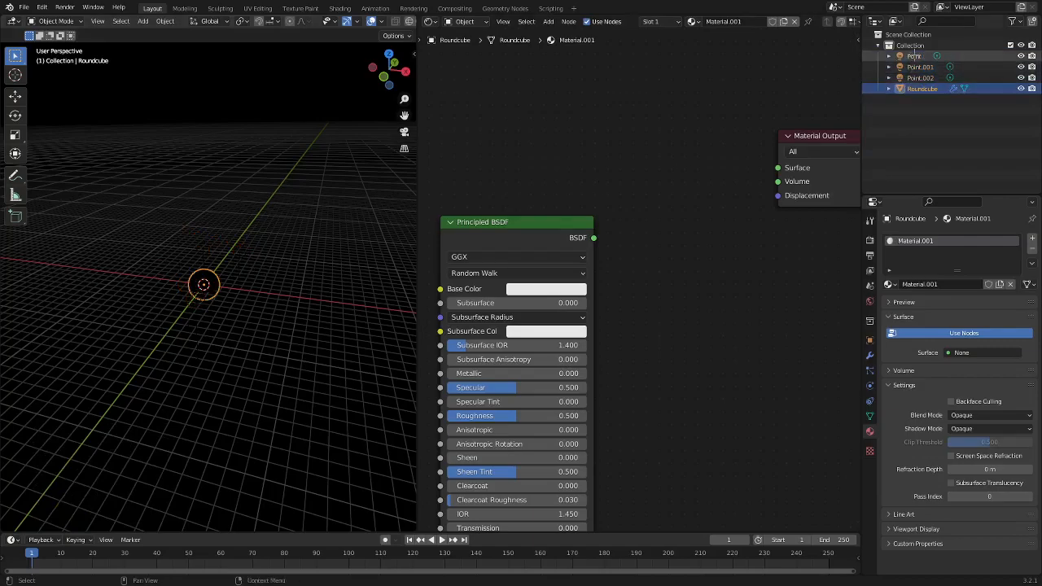
Delete the three point lights from the scene and the disconnected Principled BSDF node from the material.
left_click(917, 57)
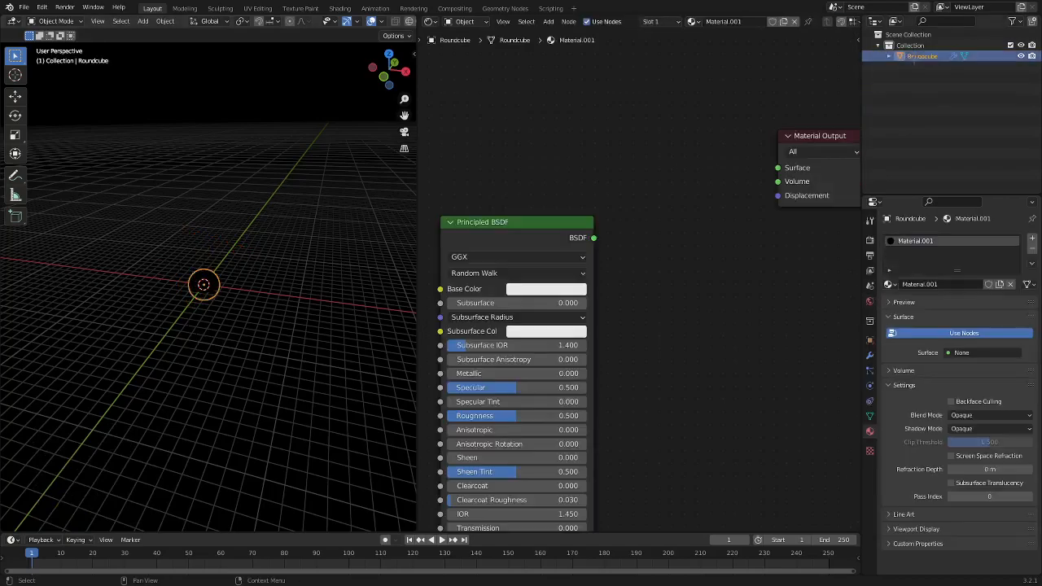
scroll(293, 256, "up", 10)
left_click_drag(535, 224, 600, 124)
key("x")
middle_click_drag(216, 300, 228, 263)
scroll(231, 261, "down", 5)
key("shift+a")
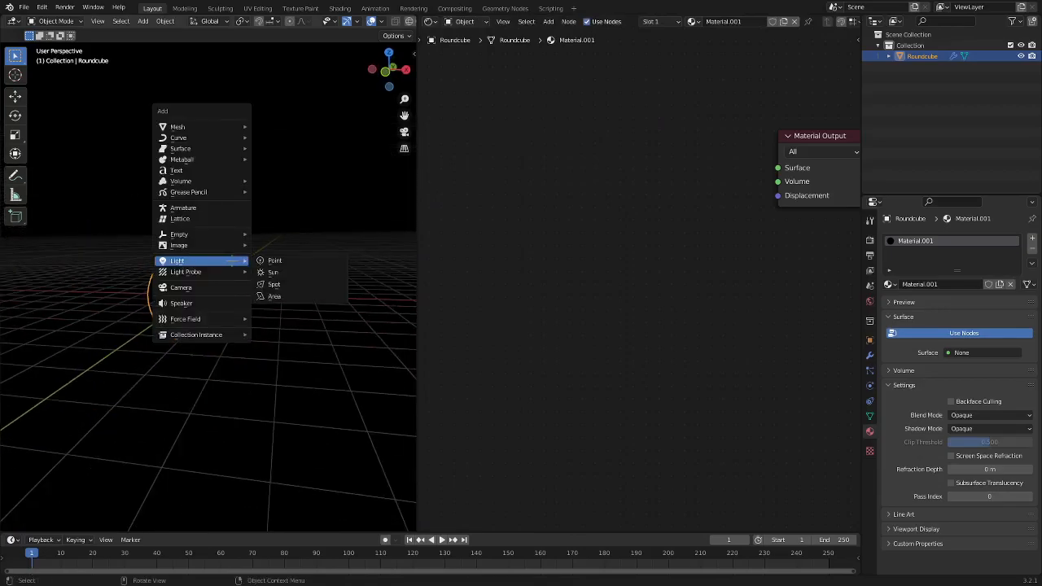
mouse_move(207, 126)
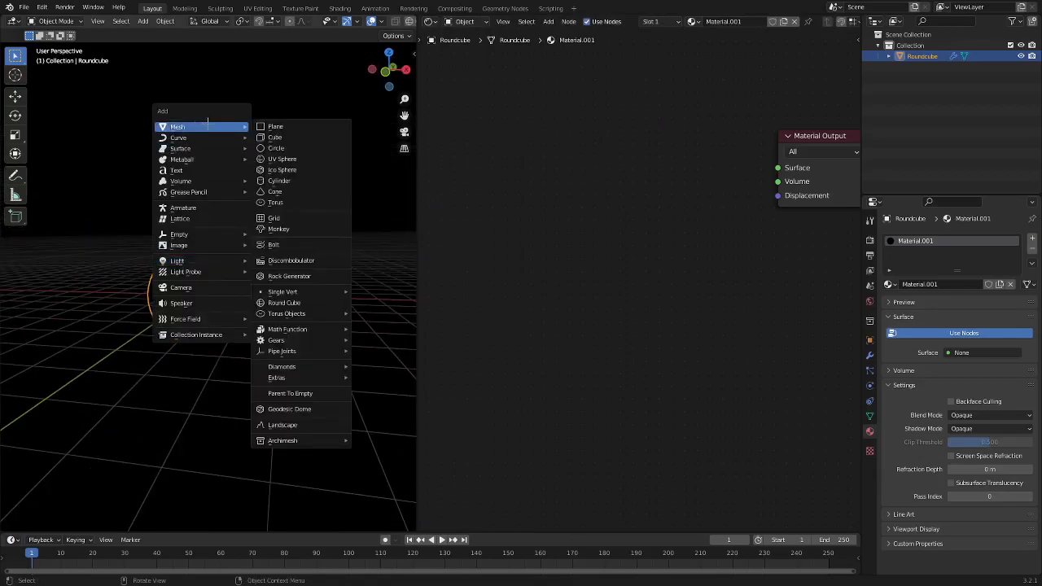
key("shift+a")
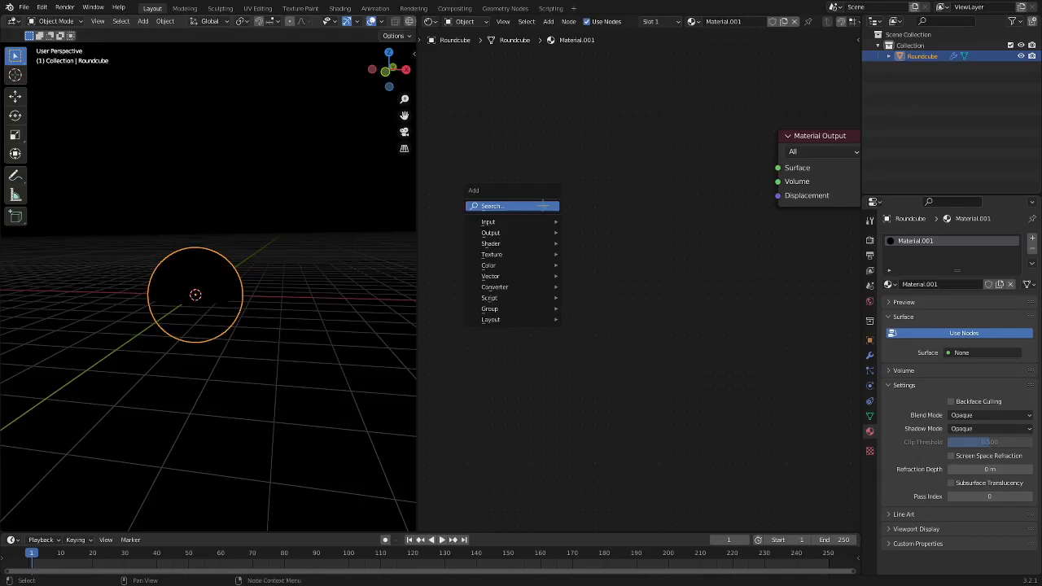
left_click(268, 176)
Add a plane mesh and raise it about 7.4 m along Z above the sphere.
key("shift+a")
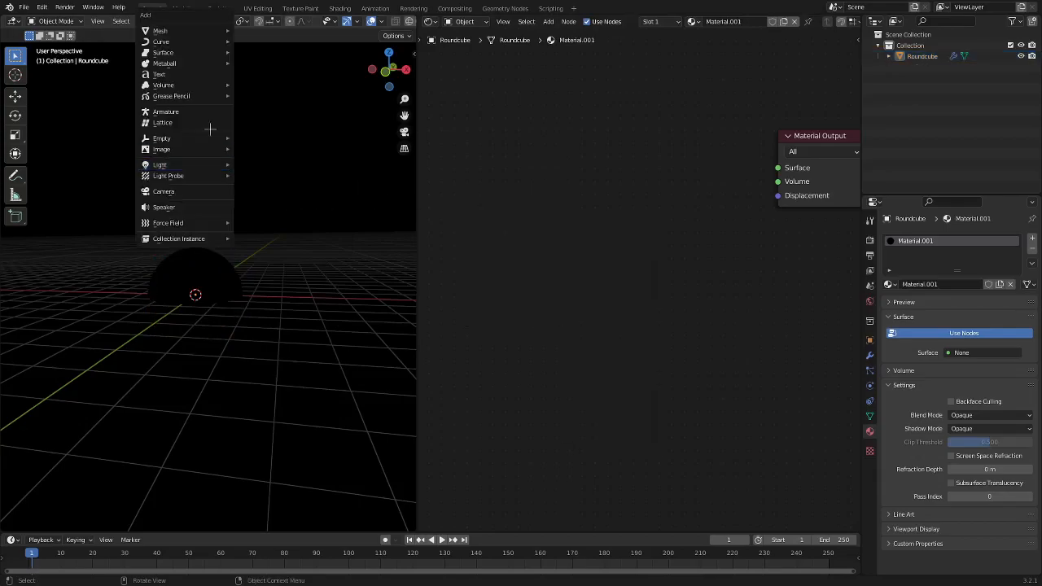
mouse_move(159, 30)
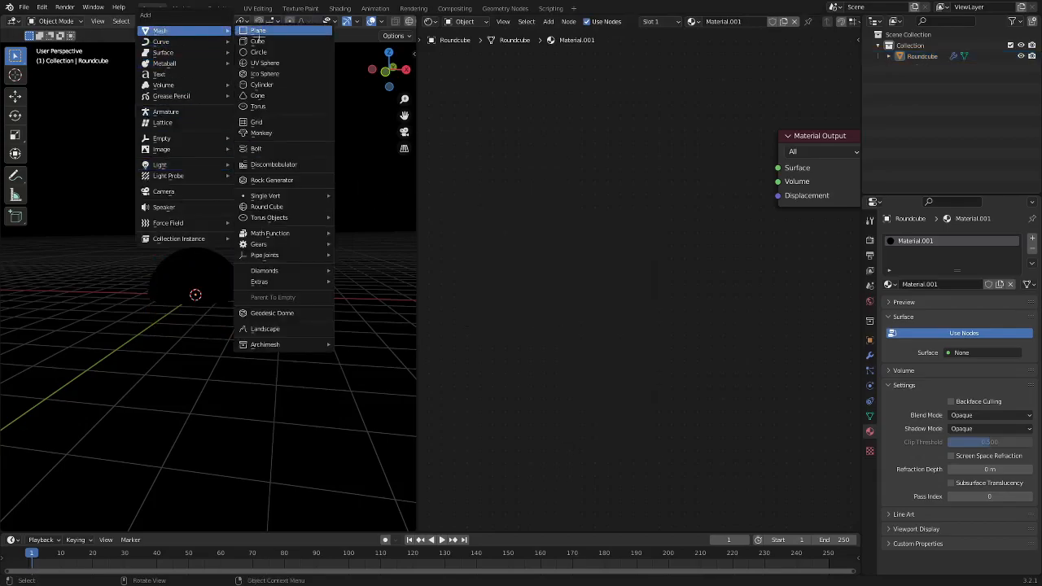
left_click(257, 31)
key("g")
key("z")
left_click(294, 81)
key("s")
key("x")
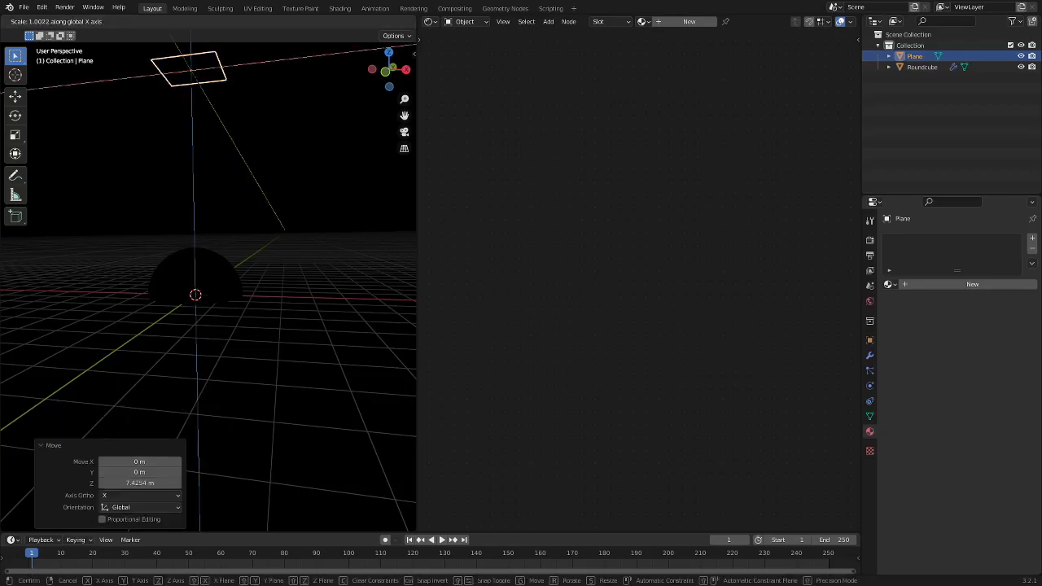
key("Escape")
middle_click_drag(277, 218, 178, 186)
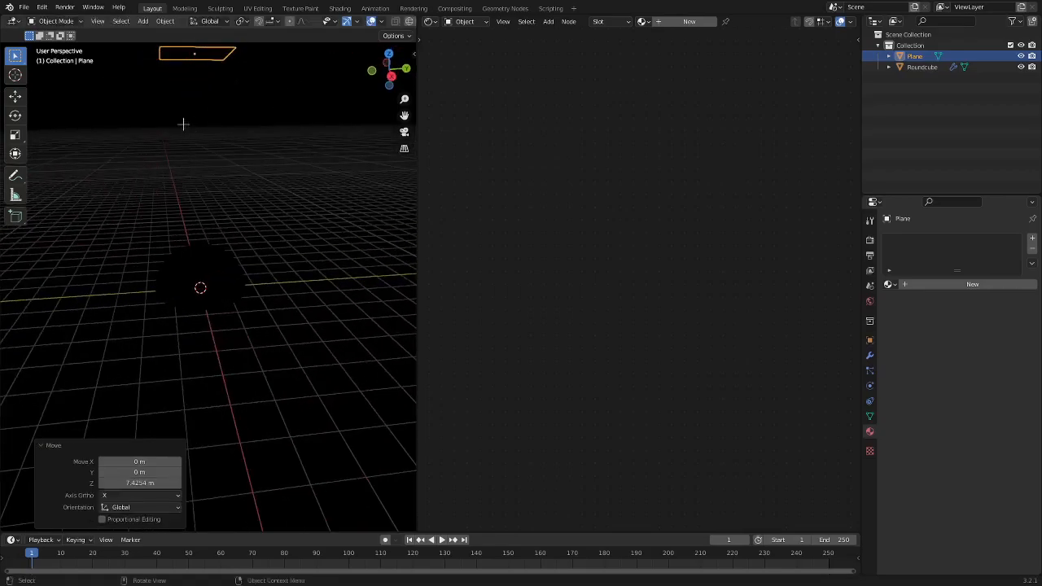
scroll(185, 125, "down", 4)
key("g")
key("y")
key("Escape")
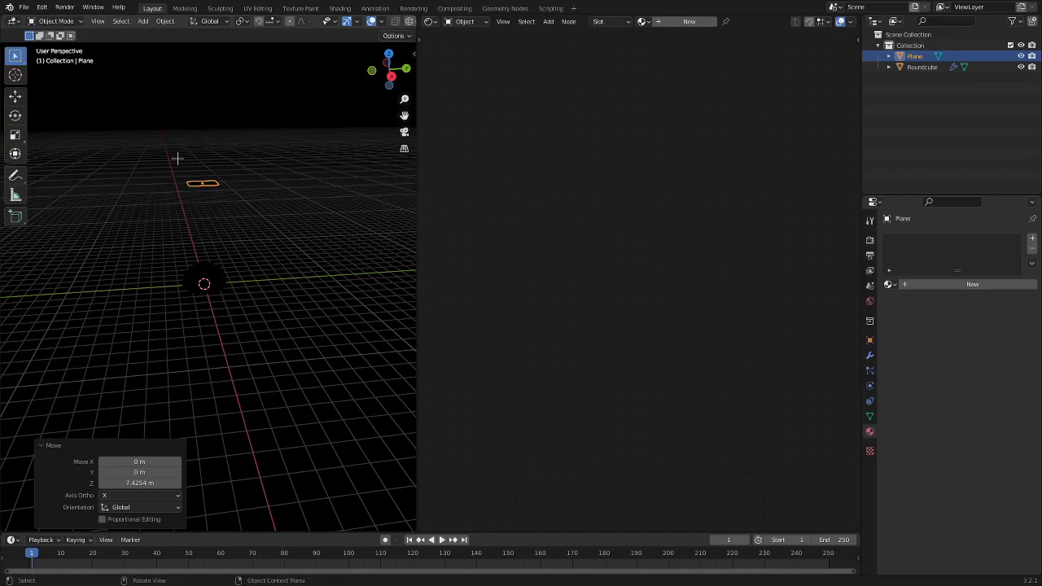
Delete the plane above the sphere.
key("x")
left_click(180, 155)
Brighten the world background color from black to a light grey.
scroll(340, 263, "up", 4)
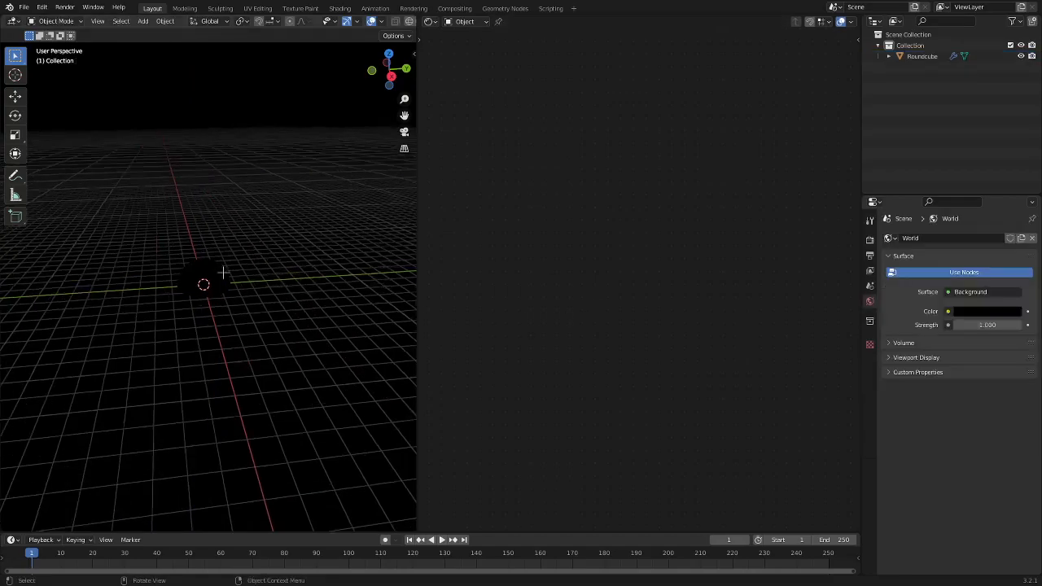
left_click(992, 313)
left_click_drag(1014, 215, 1014, 168)
Select the sphere, add a Principled BSDF node to its material and connect it to the Material Output's Surface input.
left_click(189, 282)
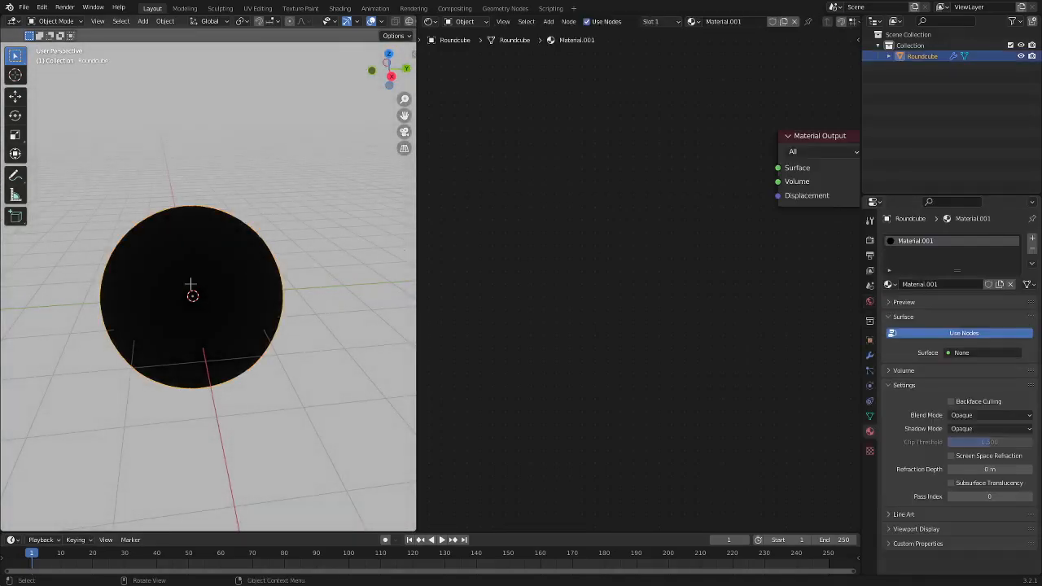
key("shift+a")
type("PRINC")
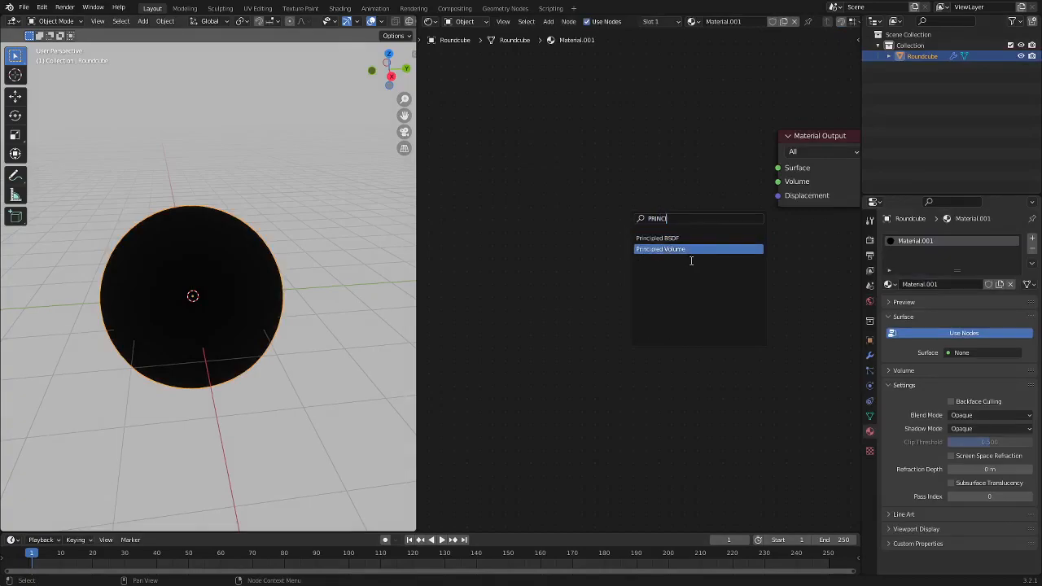
left_click(678, 238)
left_click(667, 189)
left_click_drag(672, 187, 778, 168)
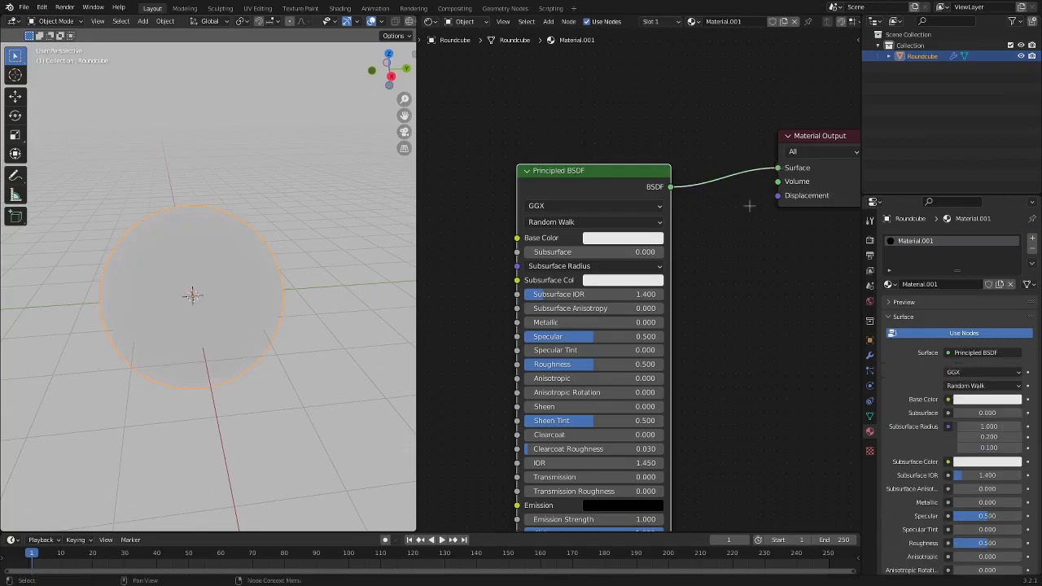
Set the Principled BSDF's base color to bright red.
middle_click_drag(213, 259, 305, 252)
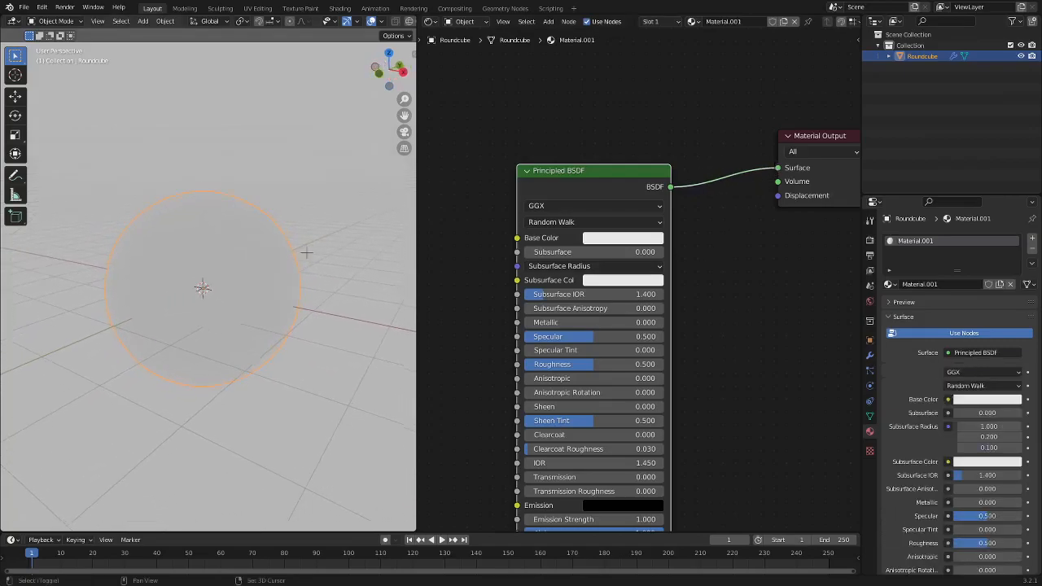
left_click(620, 238)
left_click_drag(619, 145, 684, 108)
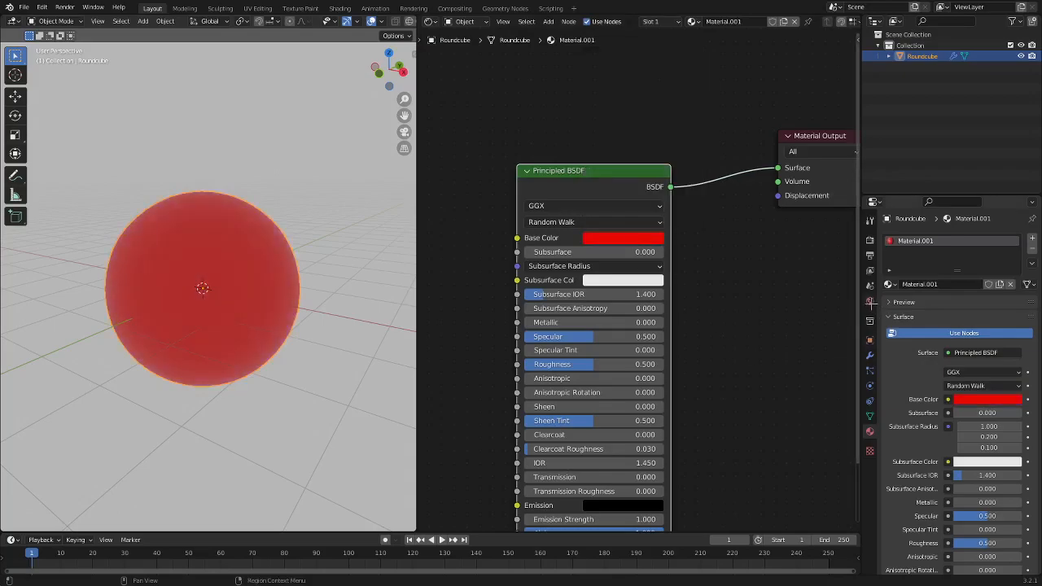
Darken the world background color to a medium grey.
left_click(870, 302)
left_click(988, 311)
left_click(1014, 196)
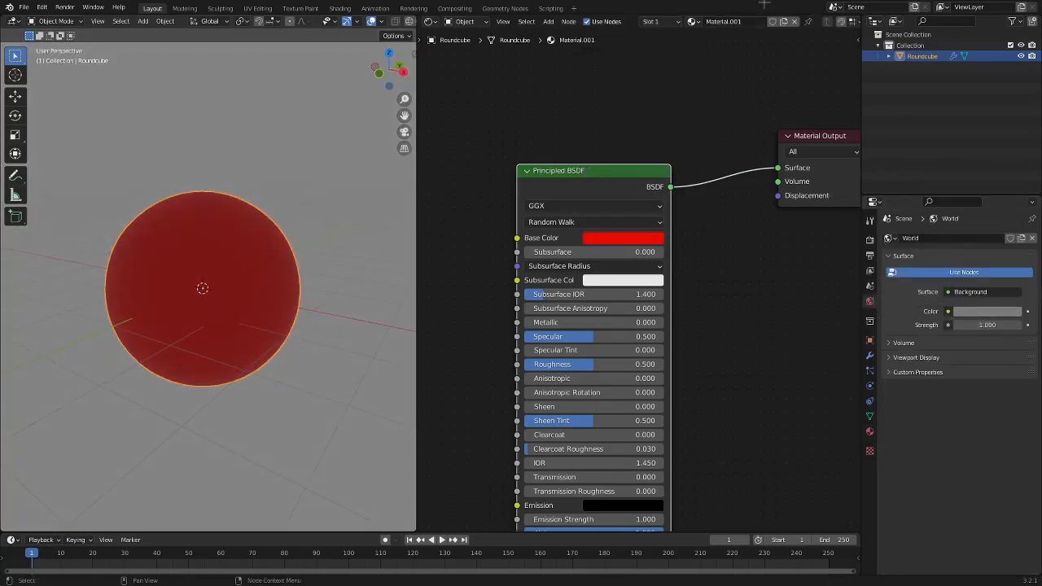
Delete the Principled BSDF node and switch the 3D viewport to Material Preview shading.
scroll(367, 21, "down", 2)
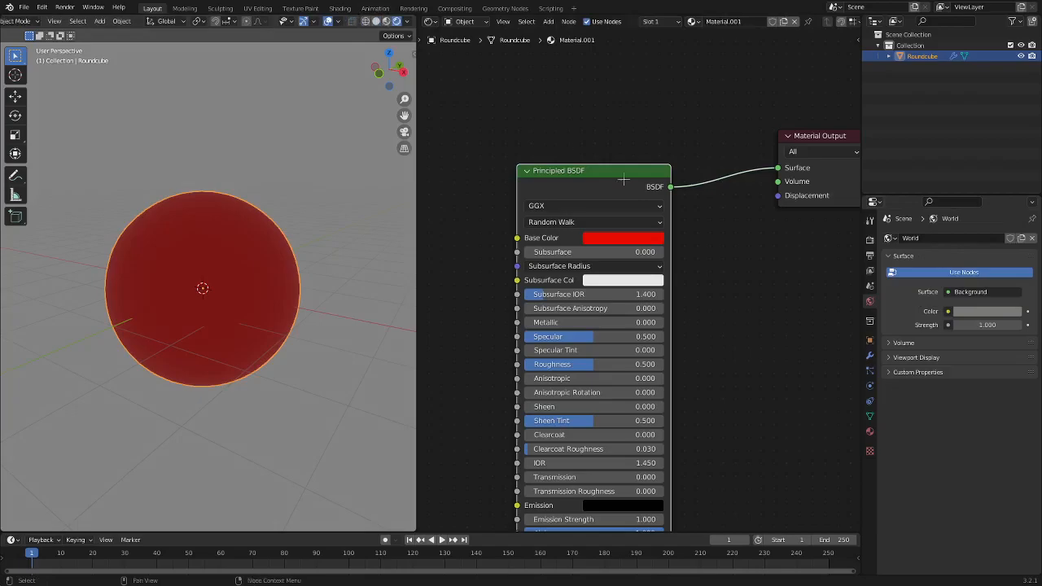
key("x")
left_click(387, 21)
middle_click_drag(265, 151, 307, 154)
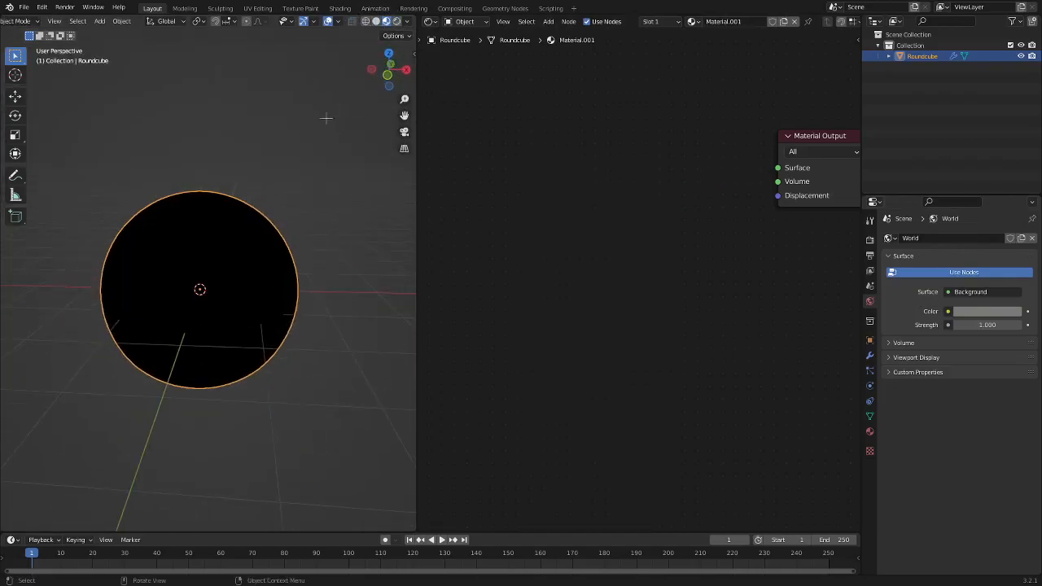
Add a Musgrave Texture node and connect its Height output to the Material Output's Surface input.
key("shift+a")
mouse_move(619, 224)
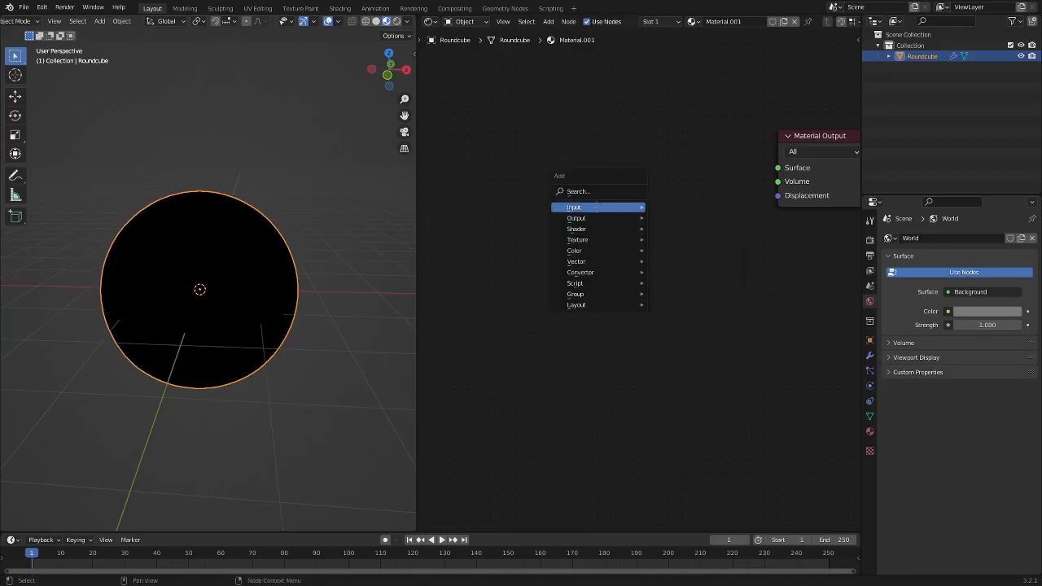
key("shift+a")
mouse_move(553, 228)
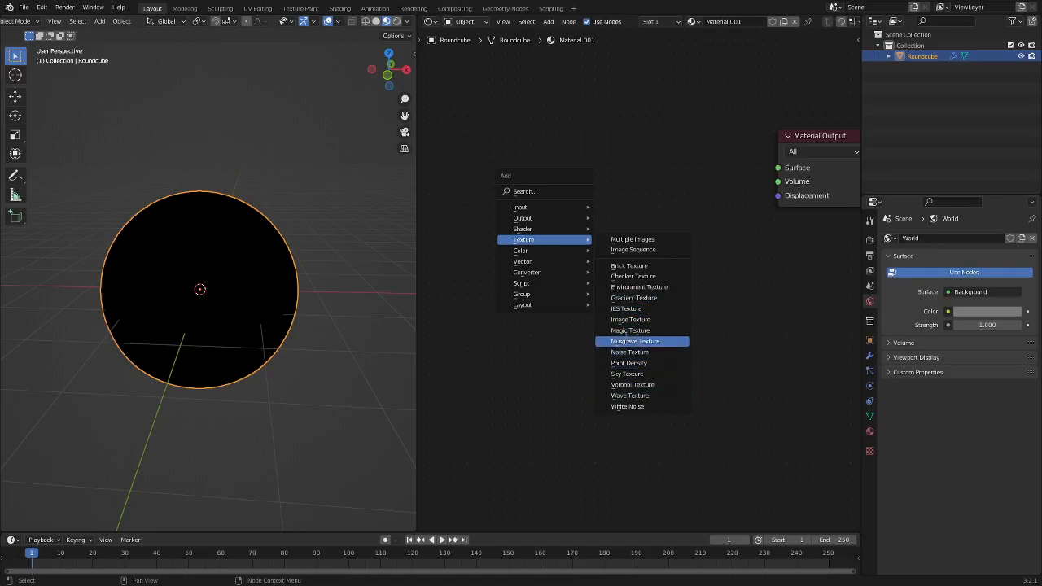
left_click(661, 345)
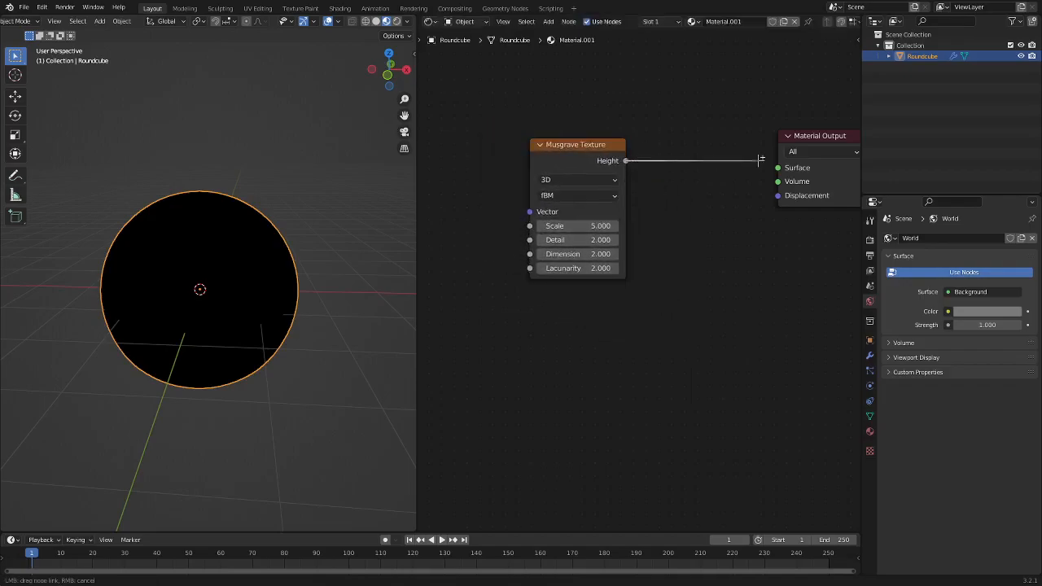
left_click_drag(772, 167, 777, 168)
scroll(369, 231, "up", 2)
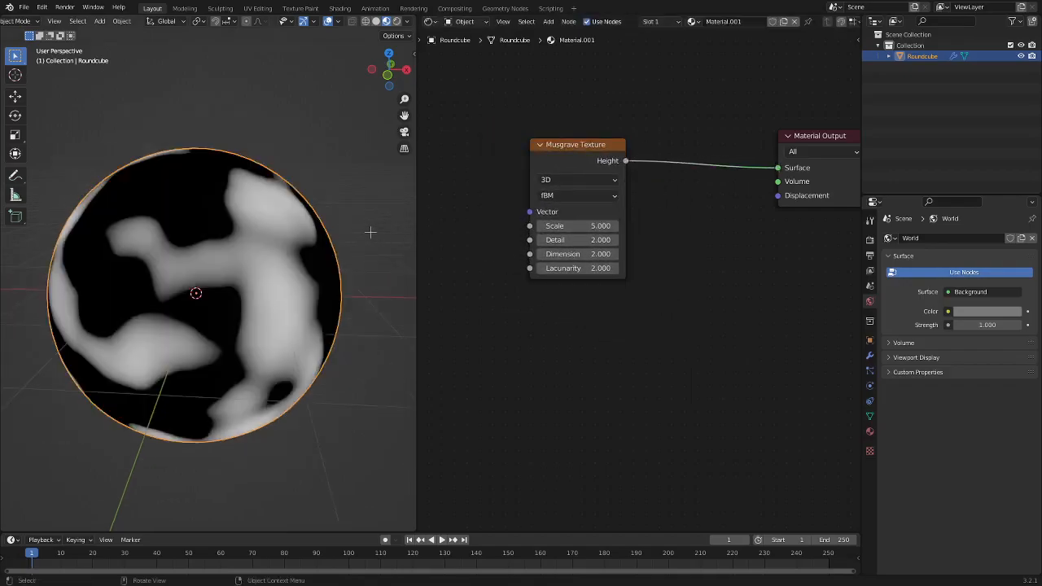
Set the Musgrave Texture's scale to 22.7, detail to 15, dimension to 17.6 and lacunarity to 0.5.
middle_click_drag(370, 225, 393, 226)
mouse_move(590, 225)
left_mouse_down()
mouse_move(621, 225)
mouse_move(570, 225)
left_mouse_up()
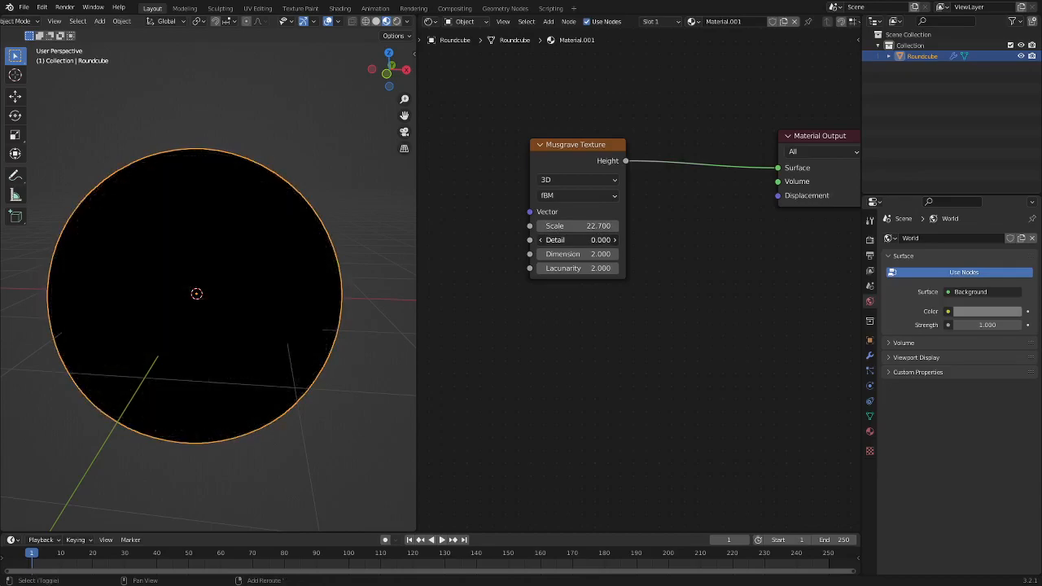
left_click_drag(562, 254, 607, 254)
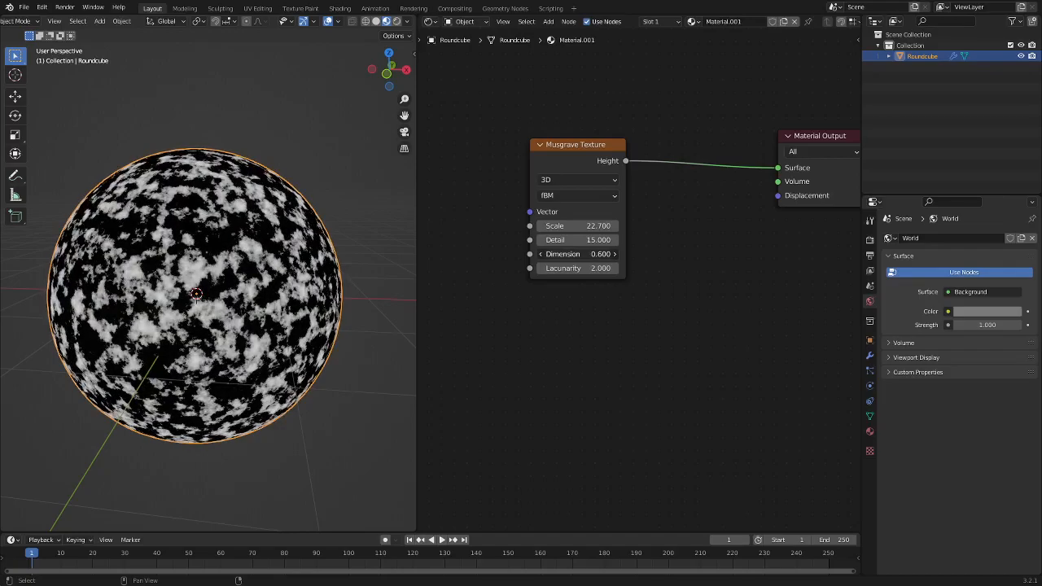
left_click_drag(607, 254, 566, 268)
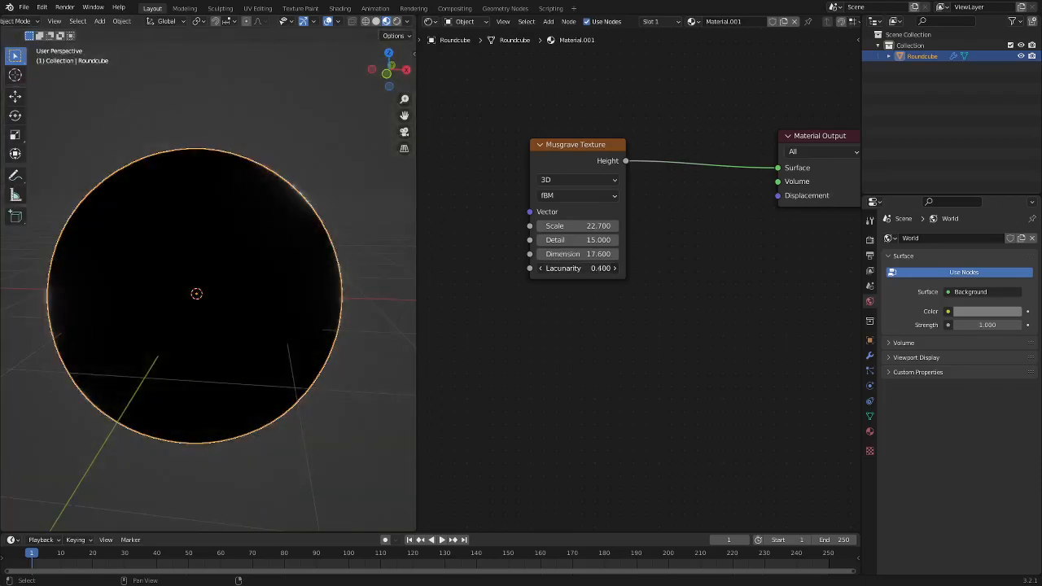
scroll(276, 244, "down", 3)
mouse_move(277, 244)
middle_mouse_down()
mouse_move(232, 258)
mouse_move(256, 256)
middle_mouse_up()
left_click_drag(570, 267, 576, 268)
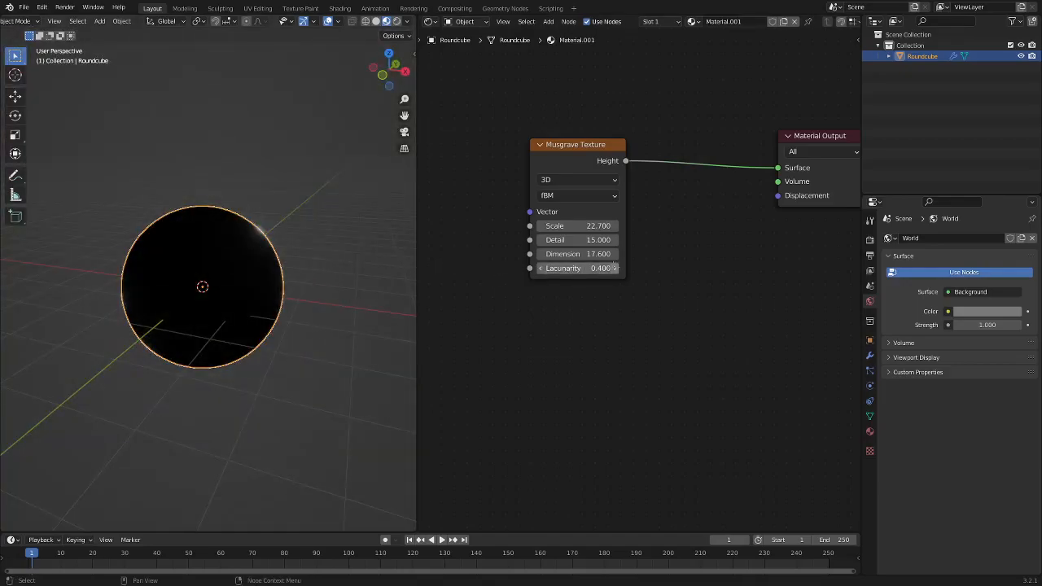
Preview the sphere in Rendered shading, return to Material Preview and raise the Musgrave Texture's lacunarity to 0.9.
left_click(396, 21)
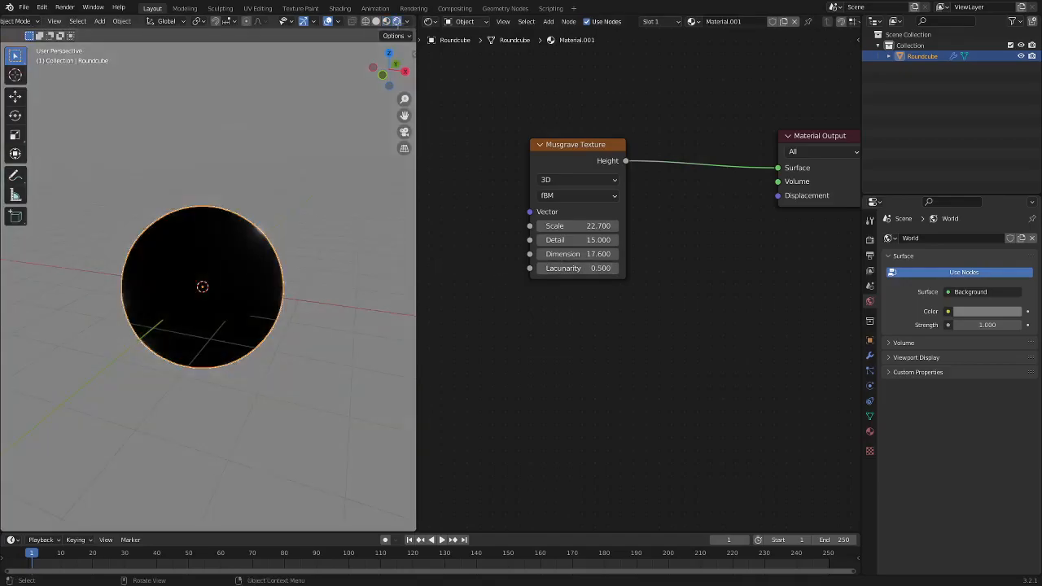
left_click(386, 21)
scroll(367, 256, "up", 3)
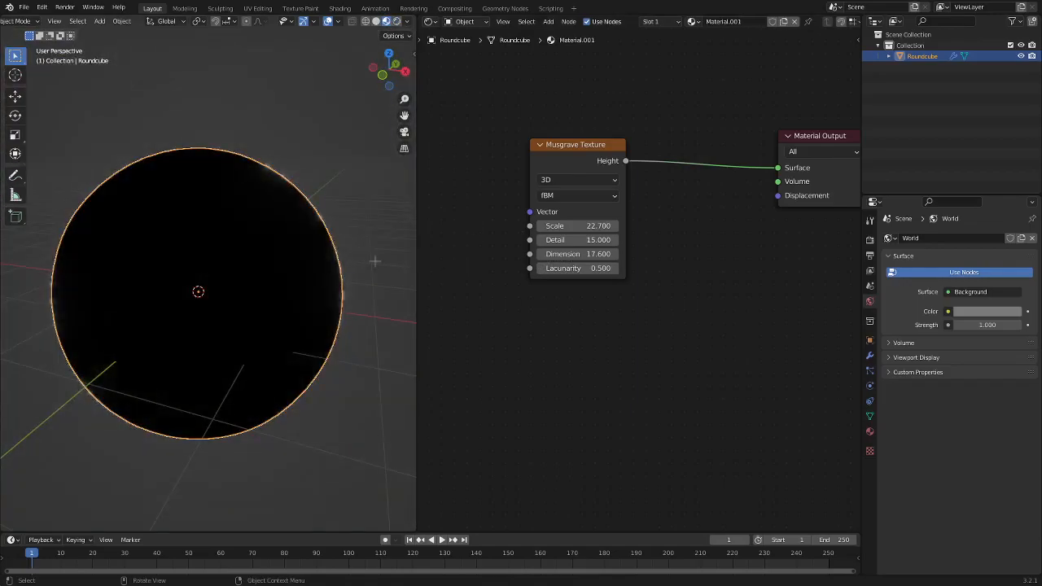
left_click_drag(607, 268, 640, 268)
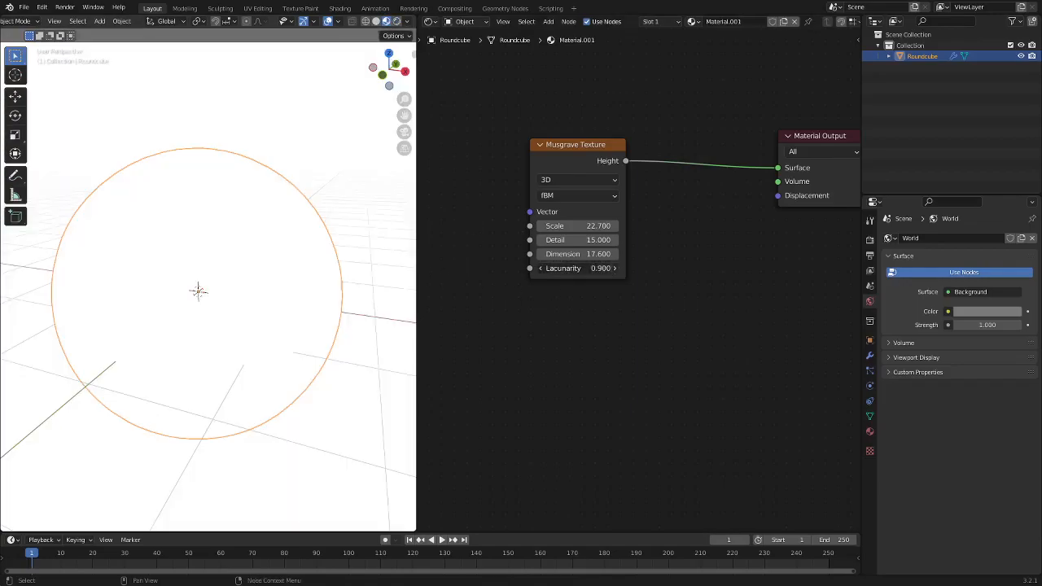
middle_click_drag(399, 254, 316, 239)
Replace the Musgrave Texture with a Checker Texture node and connect its Color output to the Material Output's Surface input.
key("x")
key("shift+a")
mouse_move(568, 155)
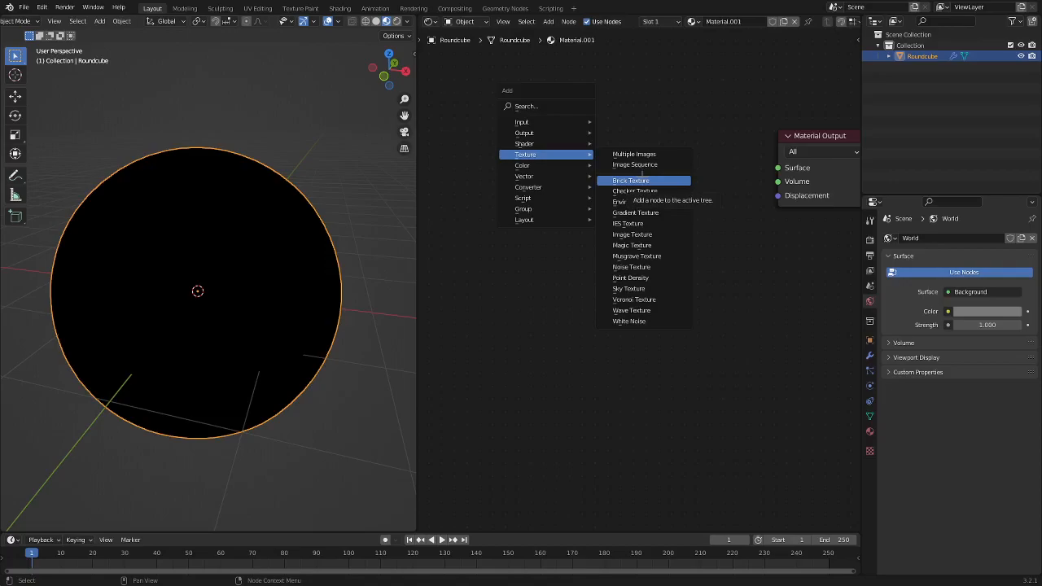
left_click(639, 190)
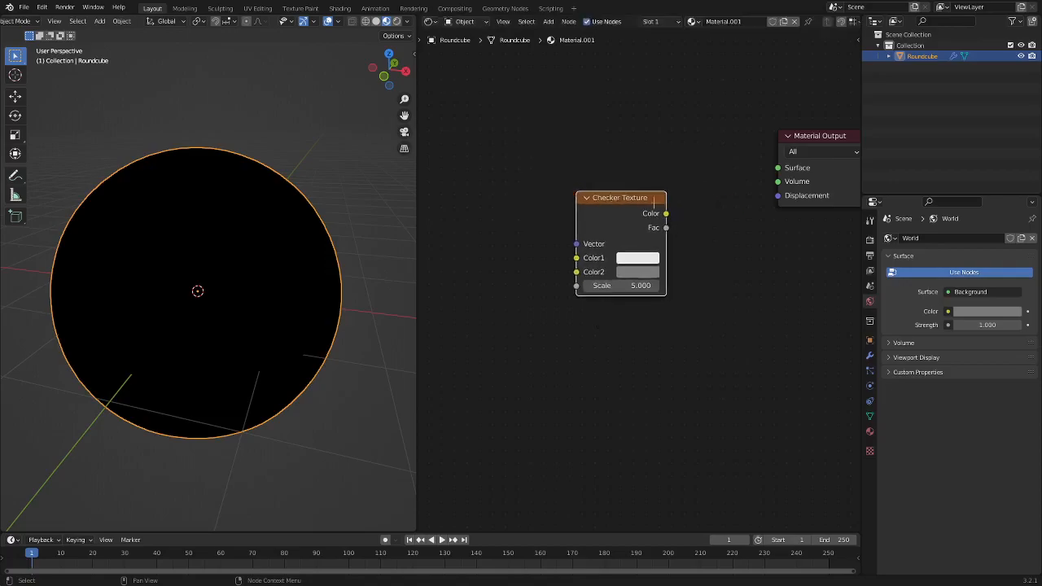
mouse_move(675, 219)
left_mouse_down()
mouse_move(751, 180)
mouse_move(681, 213)
left_mouse_up()
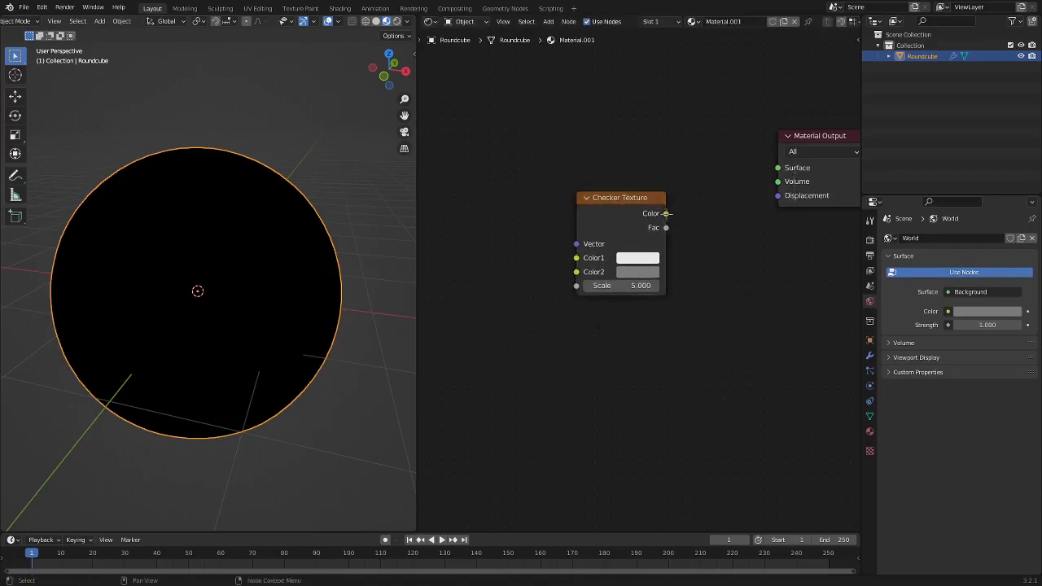
left_click_drag(765, 163, 778, 168)
left_click_drag(625, 202, 584, 180)
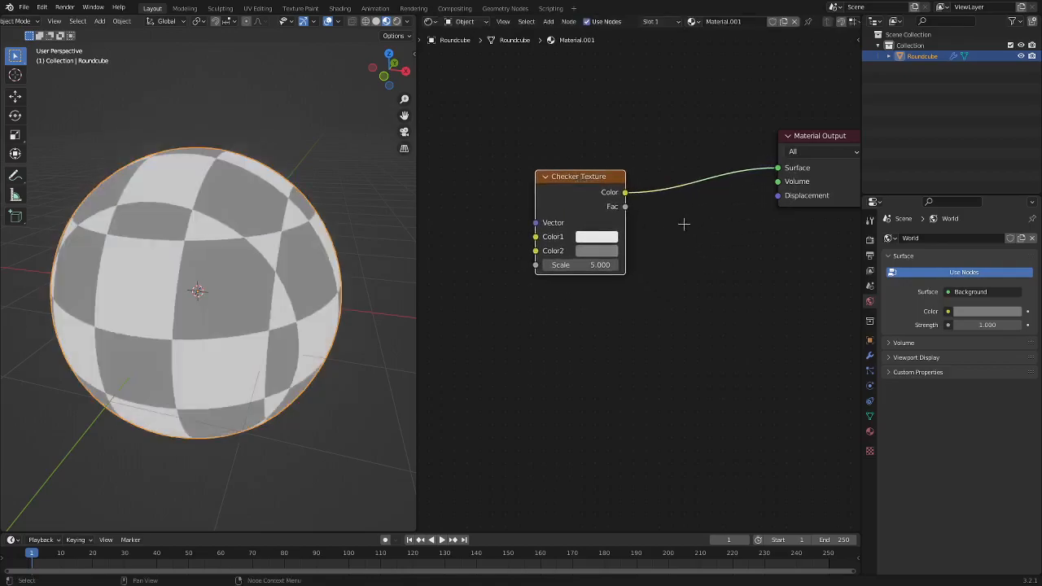
Set the Checker Texture's first color to orange-red, its second color to dark blue and its scale to 10.5.
middle_click_drag(684, 226, 676, 272)
middle_click_drag(309, 268, 270, 248)
scroll(333, 210, "up", 1)
scroll(332, 210, "down", 2)
middle_click_drag(332, 210, 303, 241)
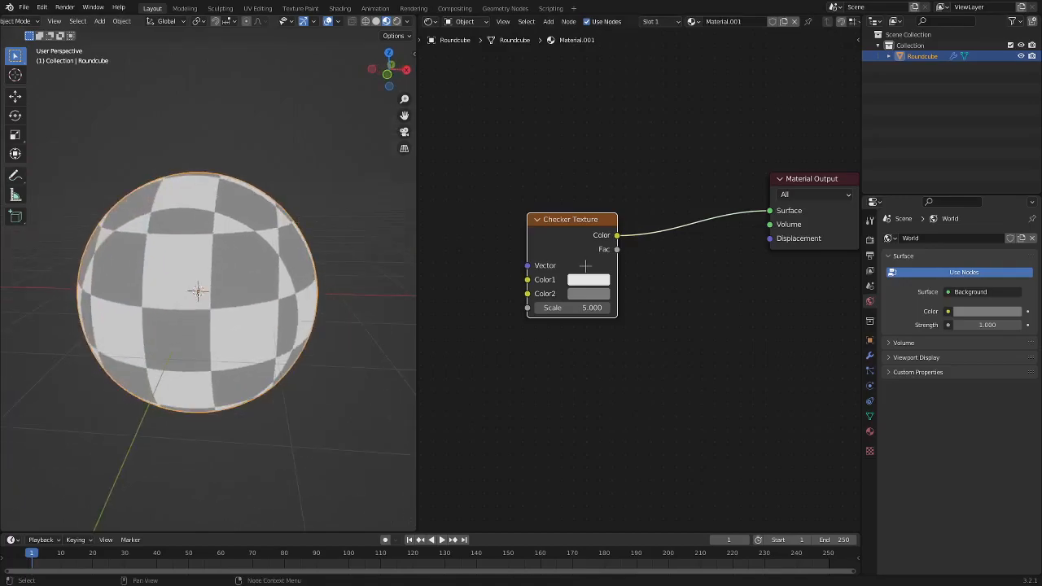
scroll(639, 276, "up", 1)
left_click(576, 282)
left_click_drag(624, 75, 672, 106)
left_click(562, 296)
left_click_drag(517, 315, 557, 315)
mouse_move(599, 216)
left_mouse_down()
mouse_move(432, 217)
mouse_move(598, 228)
left_mouse_up()
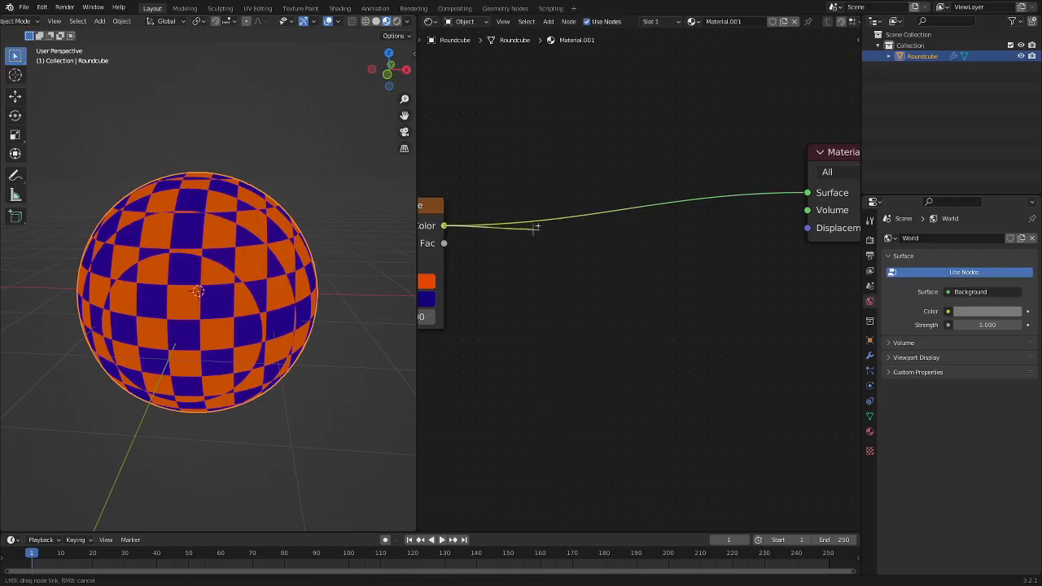
Feed the Checker Texture's Color into the Vector input of a new Musgrave Texture and connect its Height output to Surface.
left_click_drag(535, 229, 533, 231)
type("mus")
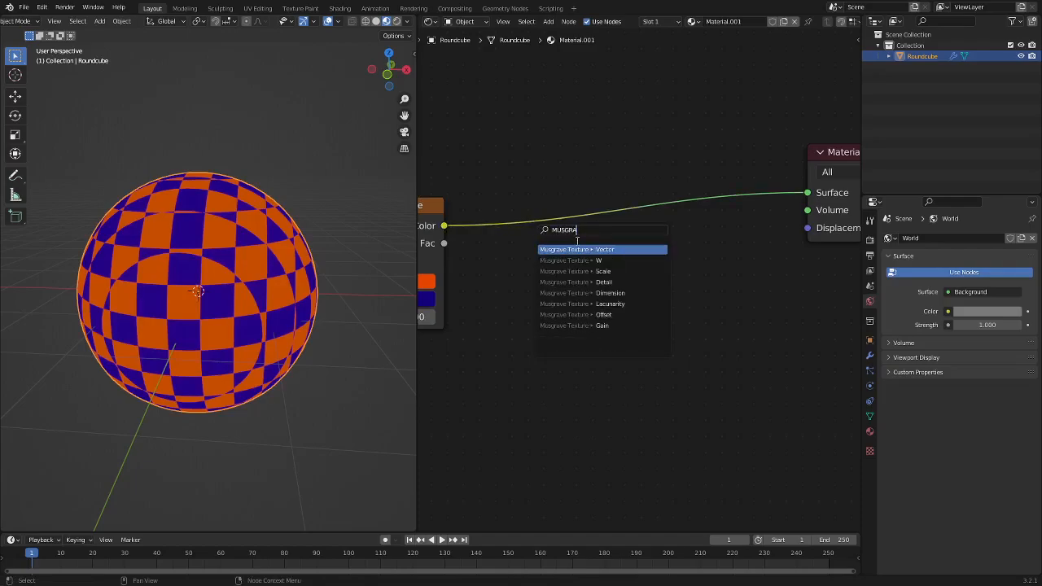
type("GRA")
key("Return")
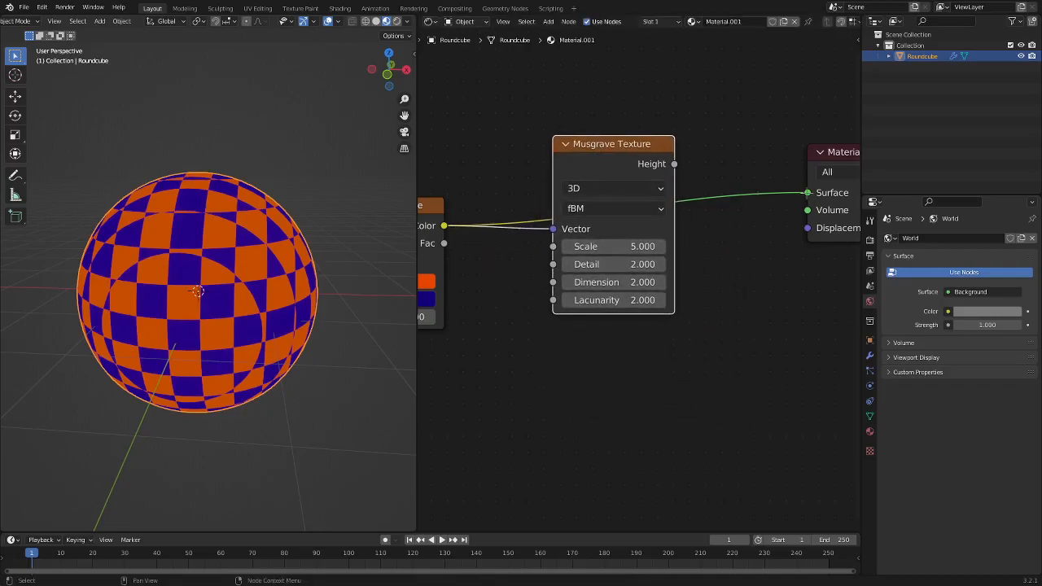
left_click_drag(808, 193, 747, 200)
left_click_drag(674, 164, 808, 193)
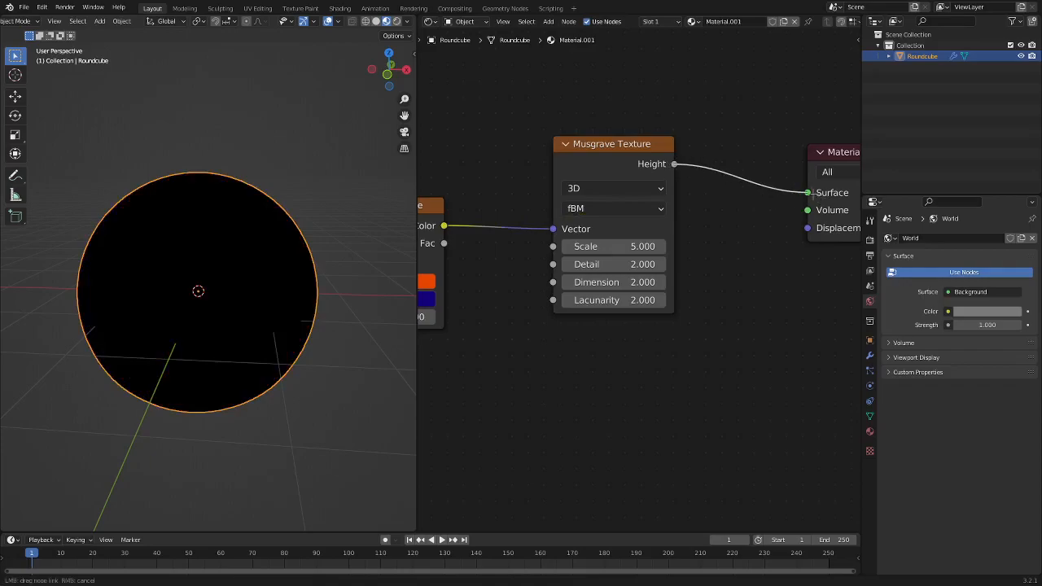
Set the Musgrave Texture's scale to 4.8 and switch its dimensions to 4D.
middle_click_drag(728, 244, 817, 272)
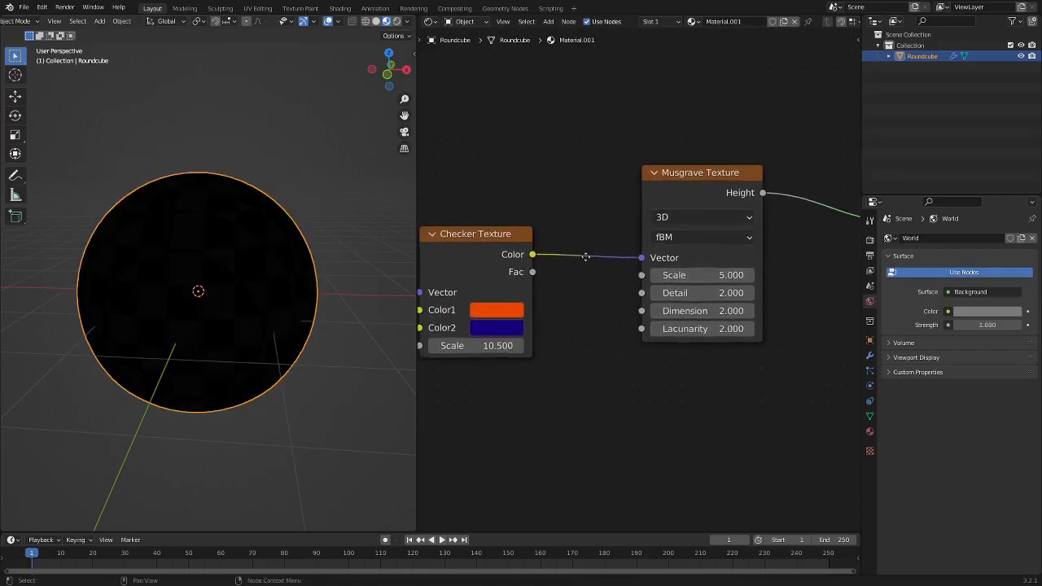
middle_click_drag(561, 260, 484, 310)
mouse_move(626, 324)
left_mouse_down()
mouse_move(585, 324)
mouse_move(610, 324)
left_mouse_up()
left_click(610, 266)
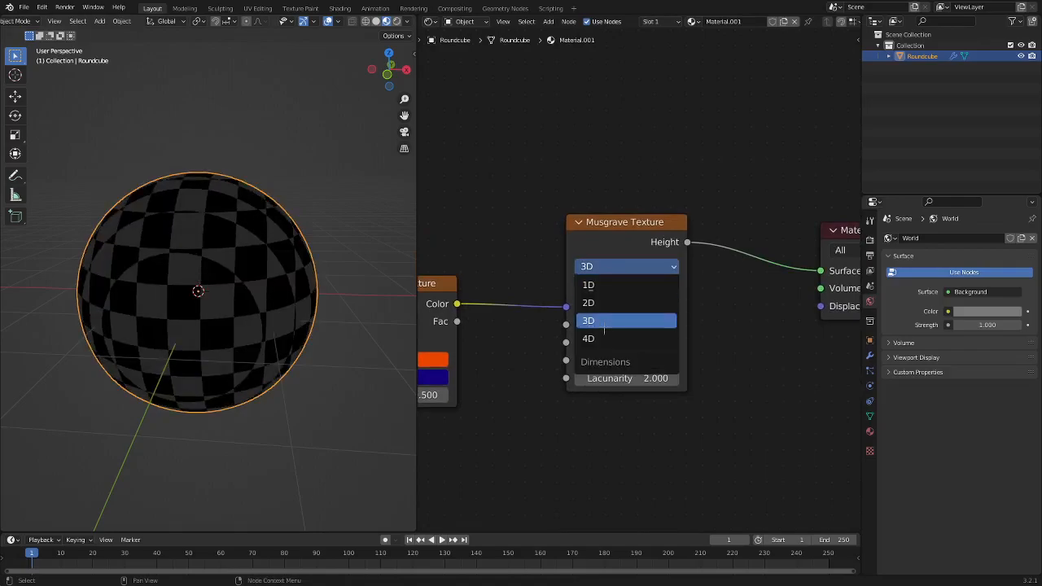
left_click(598, 341)
Set the Checker Texture's scale to 83.7 and inspect the sphere's pattern close up and from a distance.
middle_click_drag(493, 345, 680, 311)
mouse_move(584, 360)
left_mouse_down()
mouse_move(679, 361)
mouse_move(570, 361)
left_mouse_up()
middle_click_drag(242, 314, 251, 294)
scroll(252, 293, "up", 4)
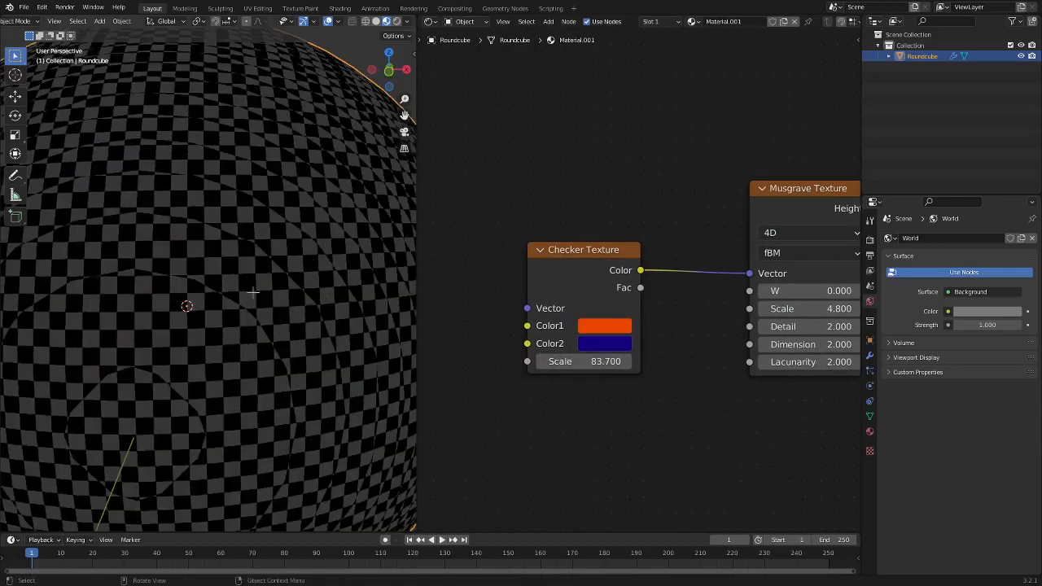
scroll(251, 293, "down", 3)
scroll(570, 325, "down", 1)
scroll(235, 307, "down", 10)
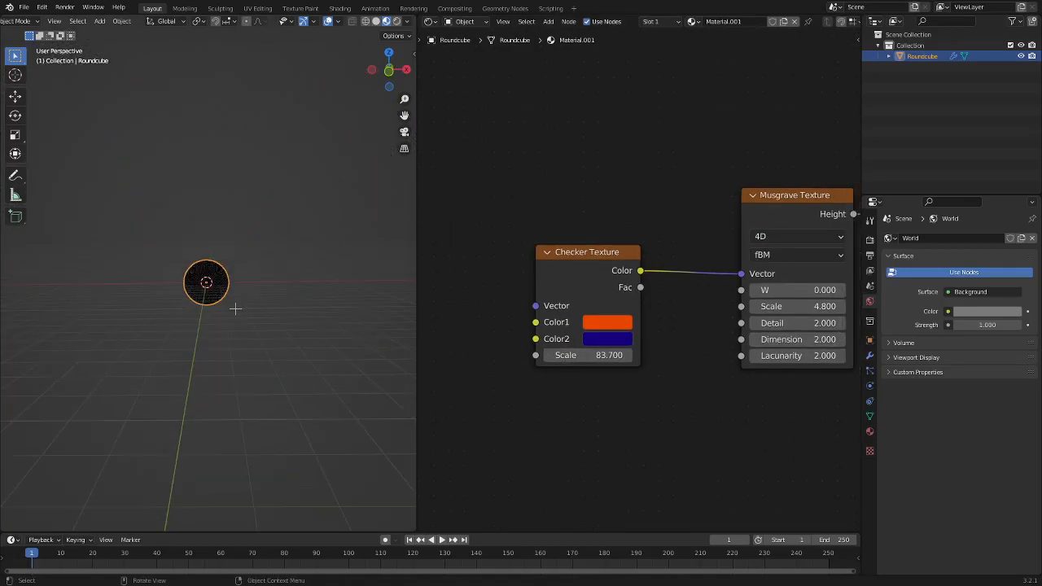
scroll(236, 307, "up", 11)
Try a W value of 5 and other W and lacunarity values on the 4D Musgrave Texture.
left_click(808, 289)
type("5")
key("Return")
left_click_drag(802, 290, 769, 290)
mouse_move(794, 356)
left_mouse_down()
mouse_move(744, 356)
mouse_move(793, 355)
left_mouse_up()
Delete the Musgrave Texture and Checker Texture nodes, leaving only the Material Output.
left_click(802, 228)
key("x")
left_click(593, 257)
key("x")
middle_click_drag(782, 284, 518, 302)
scroll(518, 301, "down", 1)
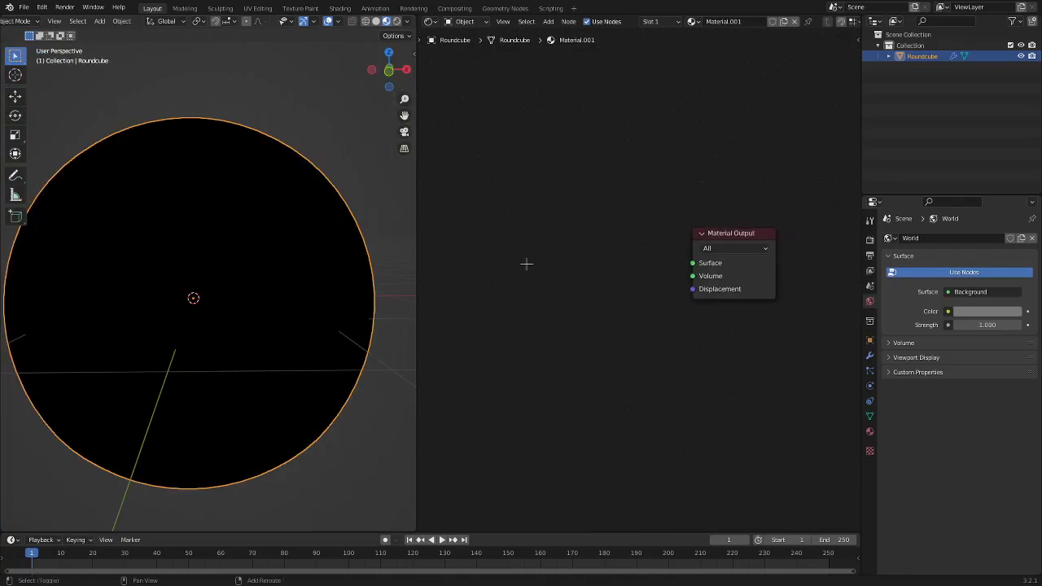
Add a Voronoi Texture node and connect its Distance output to the Material Output's Surface input.
key("shift+a")
mouse_move(527, 263)
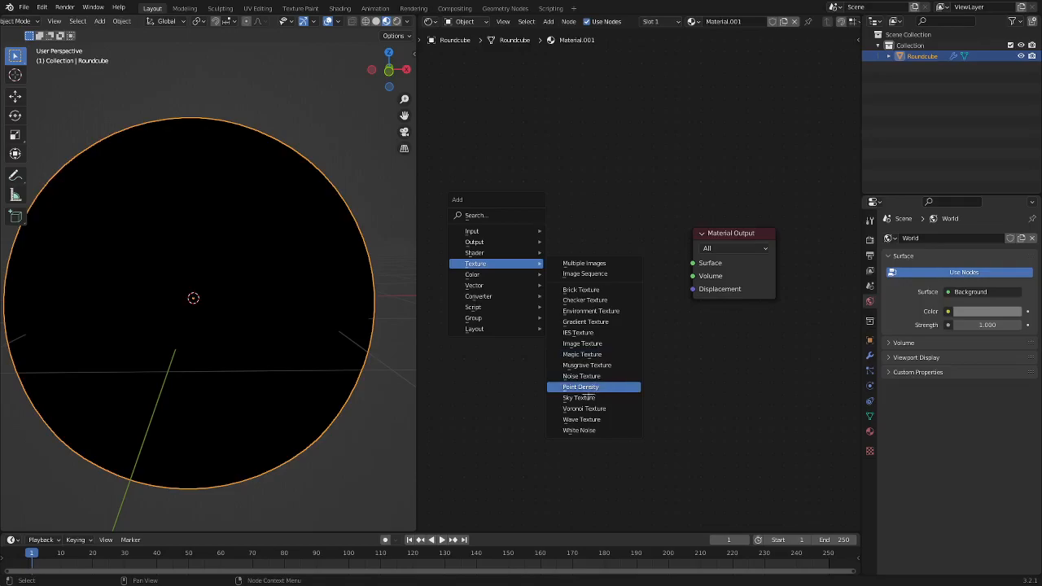
left_click(584, 407)
left_click(473, 199)
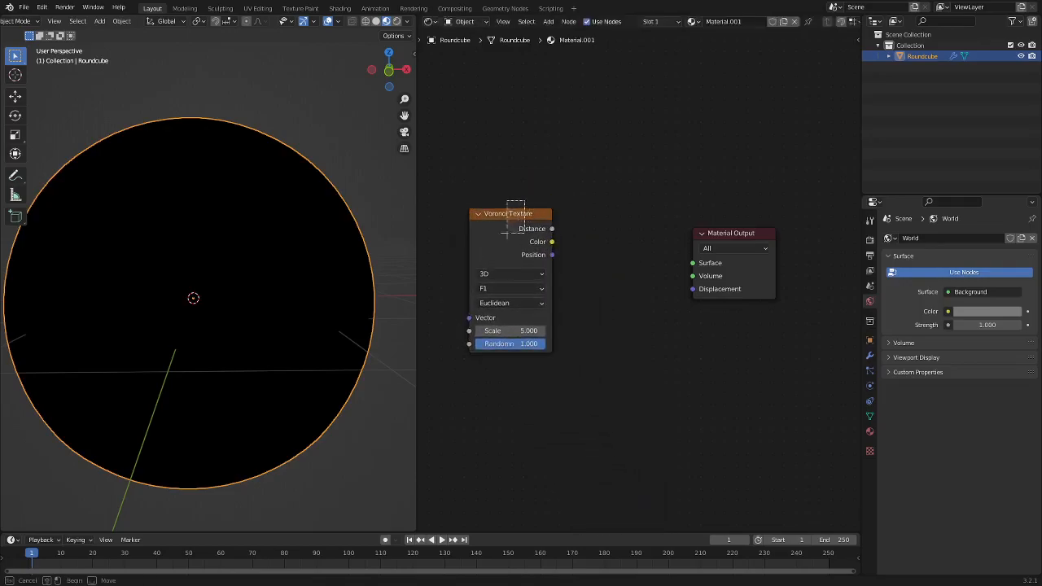
scroll(600, 245, "up", 1)
middle_click_drag(600, 246, 654, 272)
left_click_drag(561, 264, 757, 277)
mouse_move(677, 309)
middle_mouse_down()
mouse_move(656, 314)
mouse_move(696, 315)
middle_mouse_up()
Raise the Voronoi Texture's scale, switch its dimensions to 4D and lower its randomness.
middle_click_drag(320, 276, 219, 266)
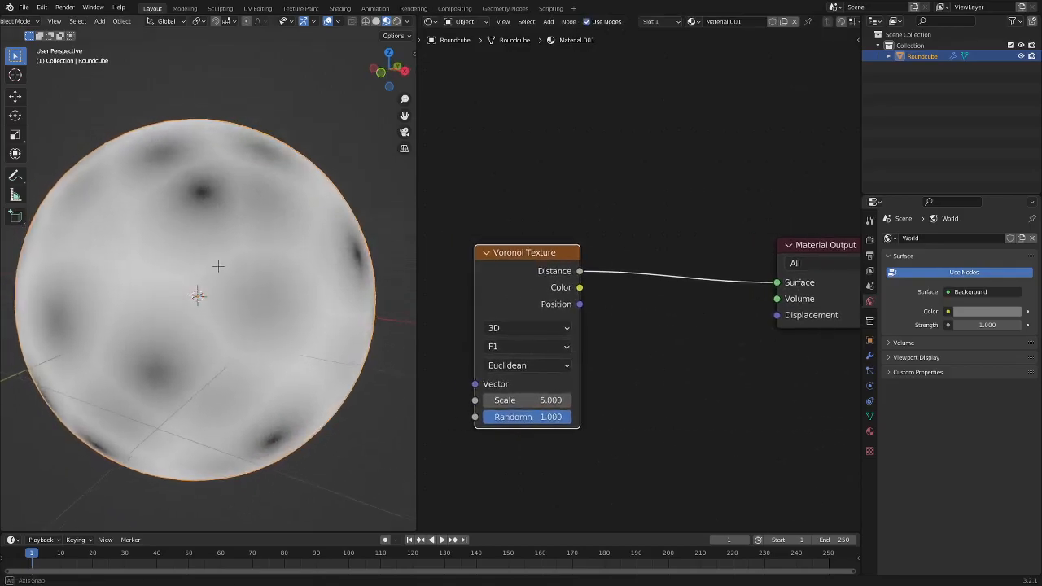
scroll(219, 265, "down", 6)
scroll(226, 266, "up", 5)
left_click_drag(533, 399, 606, 399)
left_click(506, 328)
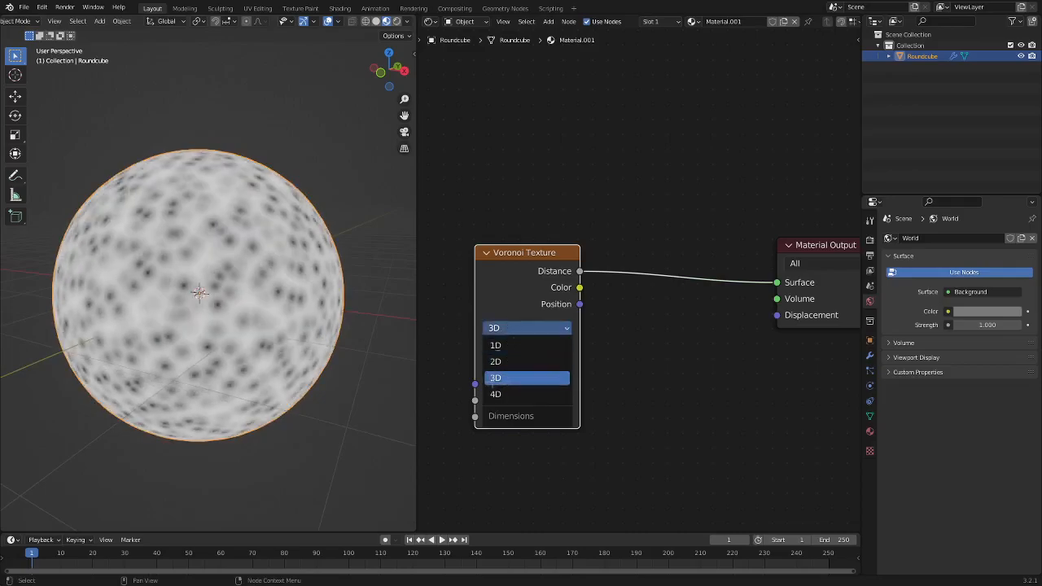
left_click(517, 394)
left_click_drag(521, 417, 407, 417)
Replace the Voronoi Texture with a Noise Texture node and connect its Fac output to the Material Output's Surface input.
key("x")
key("shift+a")
mouse_move(501, 265)
left_click(563, 378)
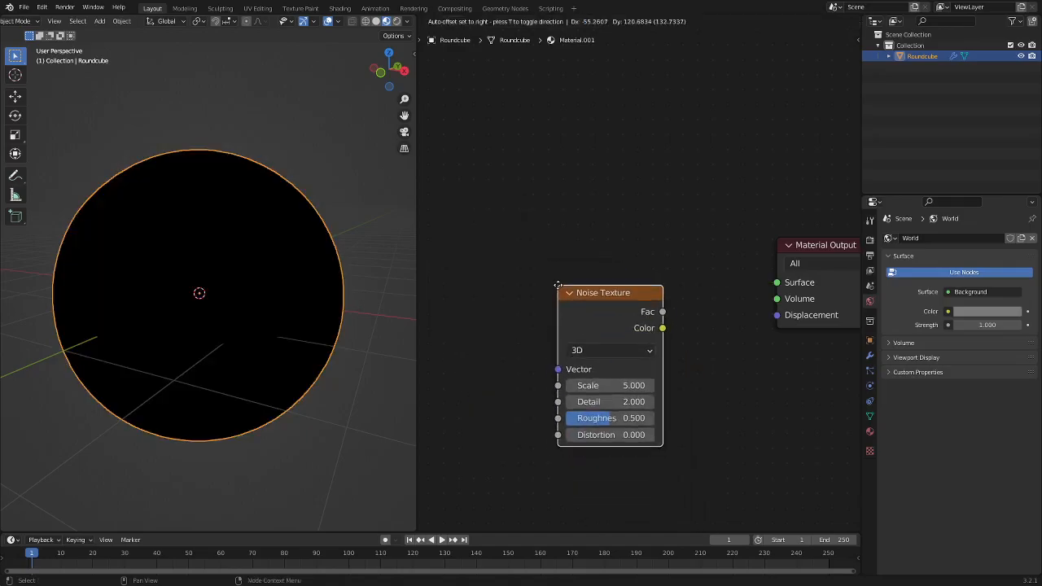
left_click(482, 263)
left_click_drag(581, 290, 777, 282)
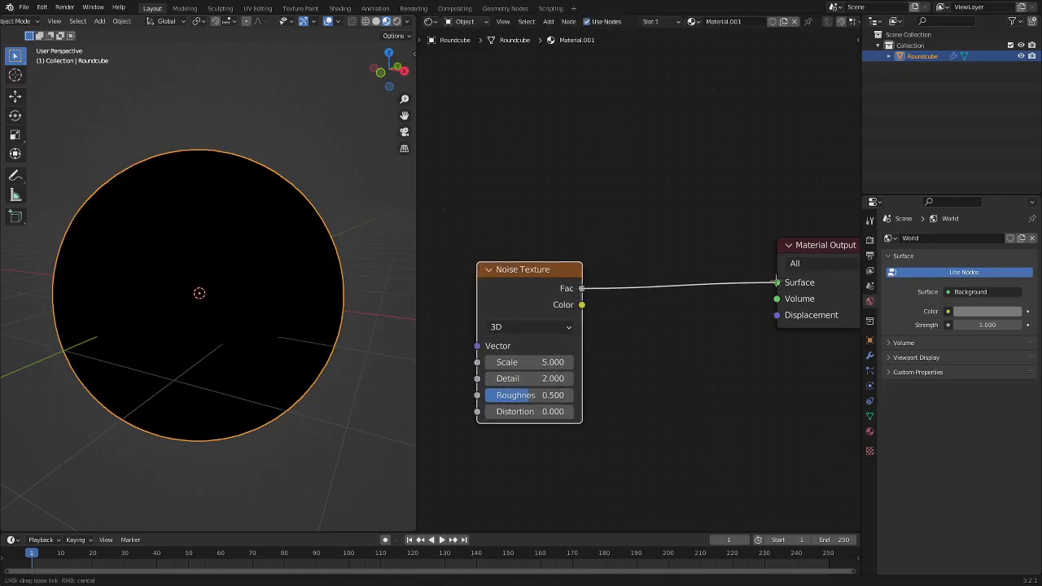
Set the Noise Texture's scale to 56, detail to 0 and roughness to 1, and switch its dimensions to 4D.
mouse_move(312, 264)
middle_mouse_down()
mouse_move(318, 277)
mouse_move(303, 277)
middle_mouse_up()
mouse_move(528, 367)
left_mouse_down()
mouse_move(571, 367)
mouse_move(513, 377)
left_mouse_up()
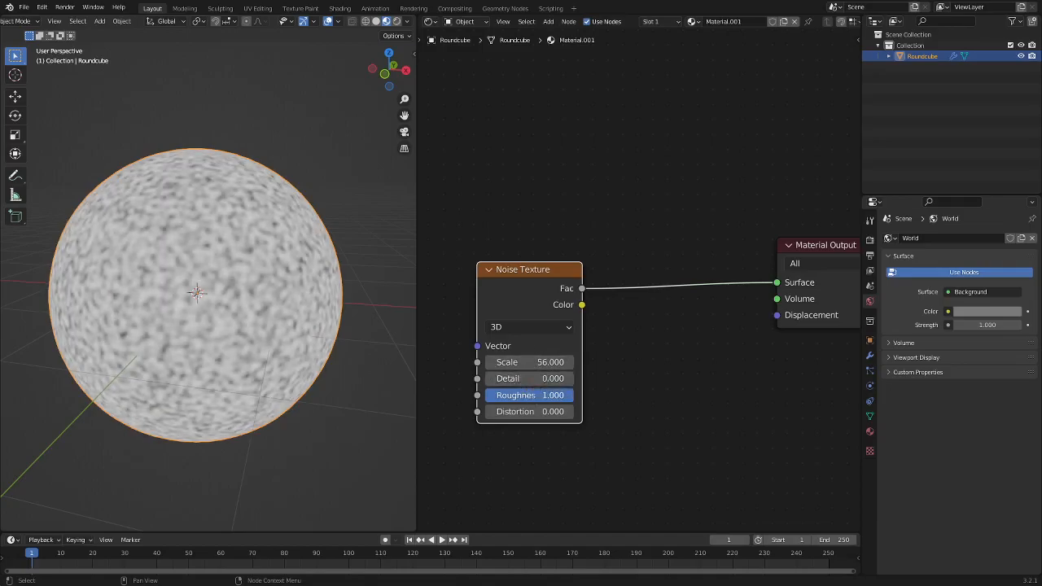
scroll(197, 275, "up", 5)
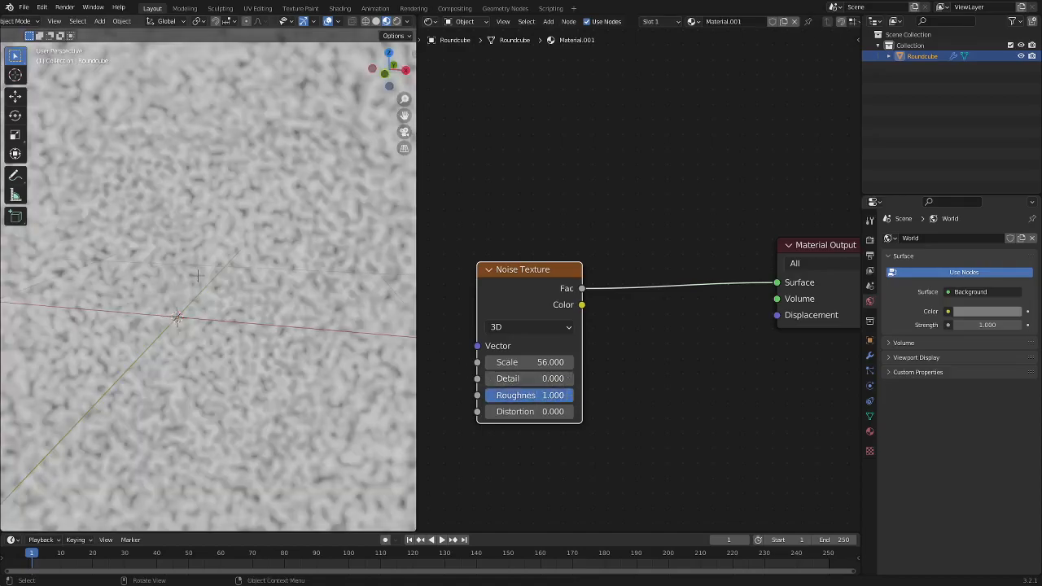
scroll(197, 281, "down", 5)
scroll(196, 285, "up", 3)
scroll(212, 281, "down", 3)
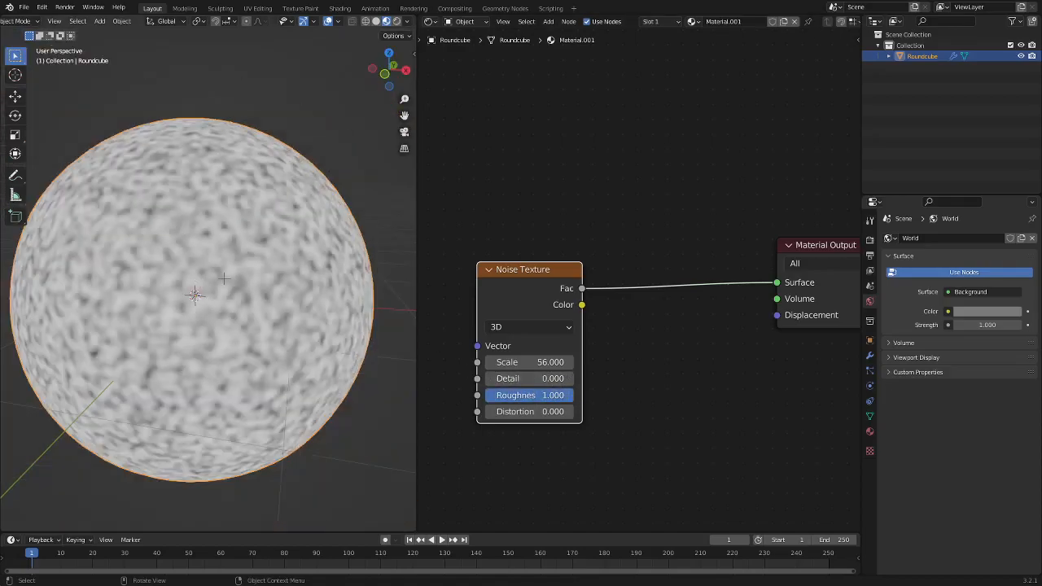
left_click(521, 327)
left_click(526, 389)
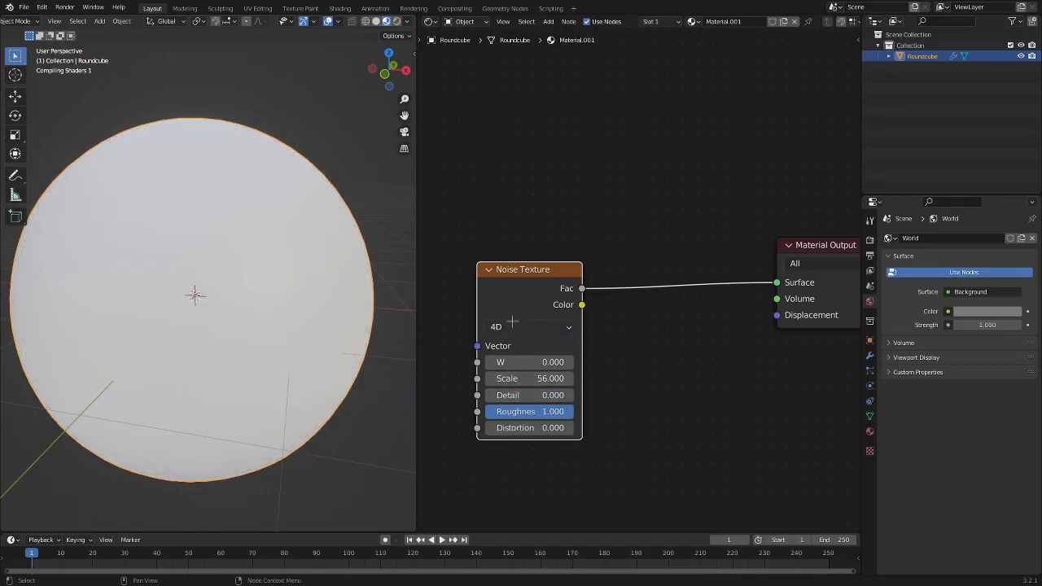
Set the Noise Texture's W to 17.9 and scale to 69, and connect its Color output to the Material Output's Surface input.
left_click(512, 325)
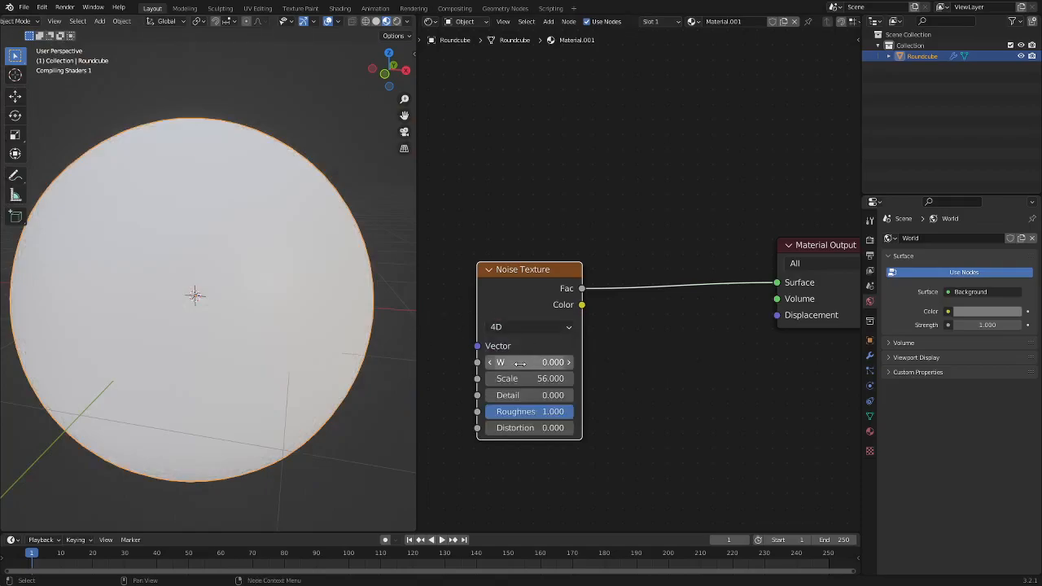
left_click_drag(537, 378, 553, 362)
left_click_drag(581, 293, 777, 283)
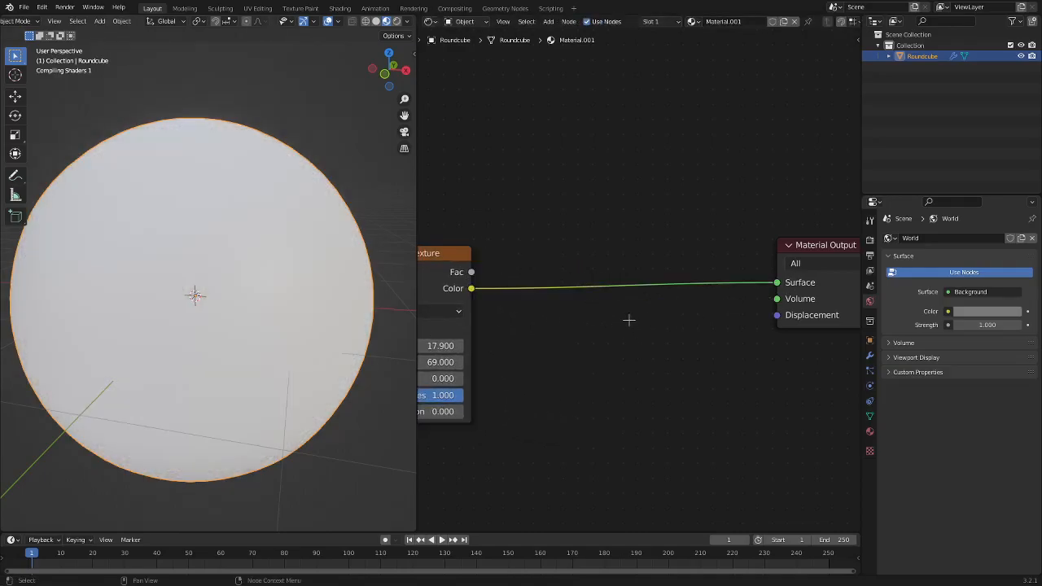
left_click_drag(449, 251, 597, 279)
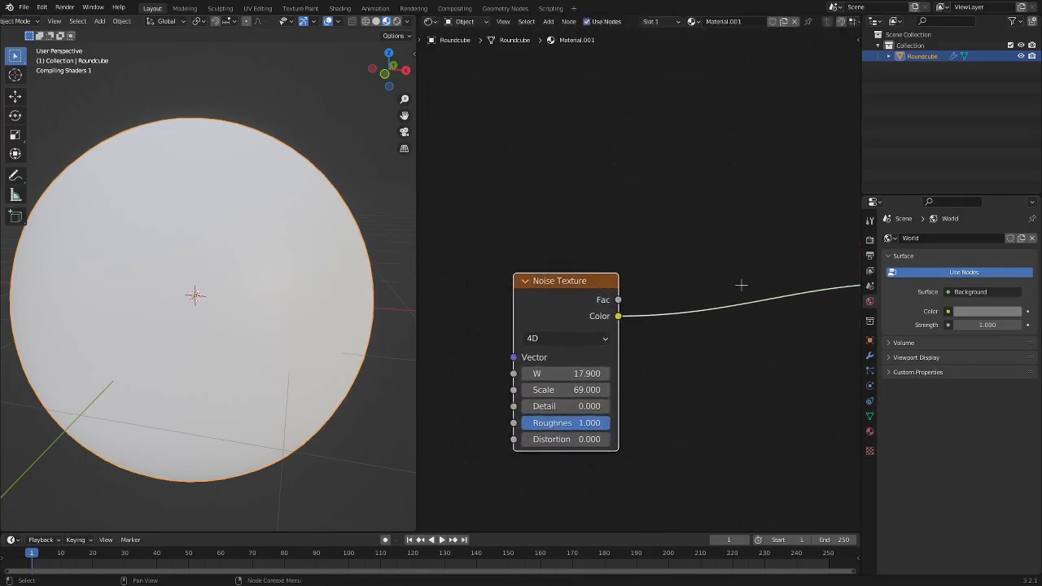
middle_click_drag(739, 284, 517, 270)
scroll(551, 265, "down", 3)
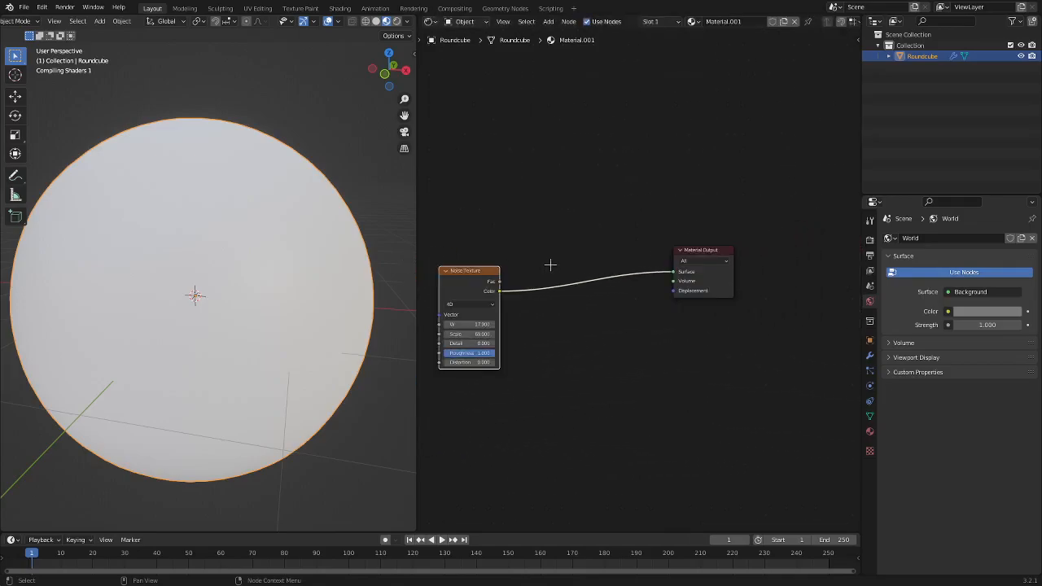
scroll(550, 264, "up", 2)
middle_click_drag(548, 268, 584, 281)
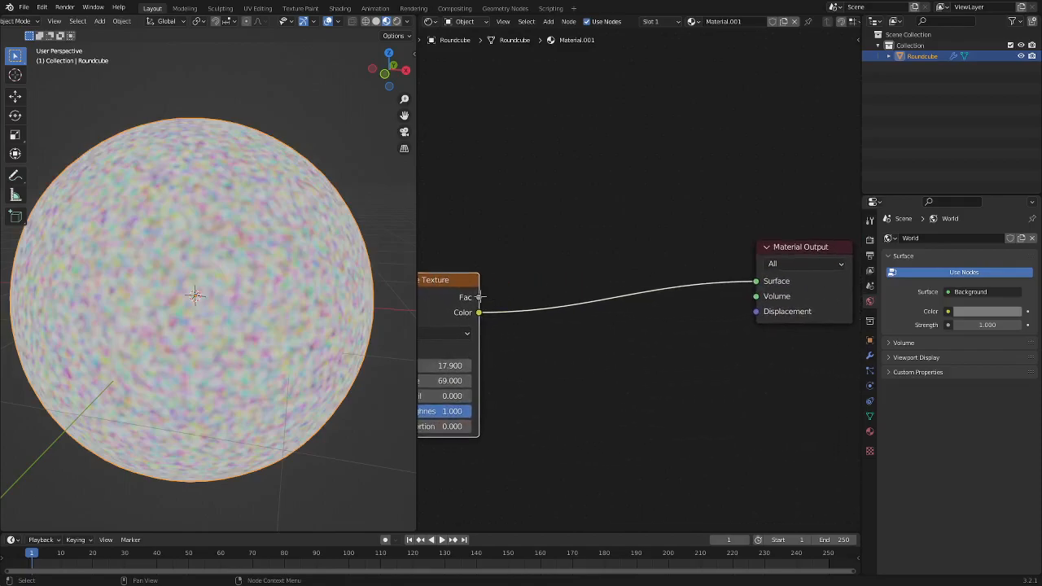
Connect the Noise Texture's Fac output to the Surface input and insert a ColorRamp node into that link.
left_click_drag(480, 297, 756, 280)
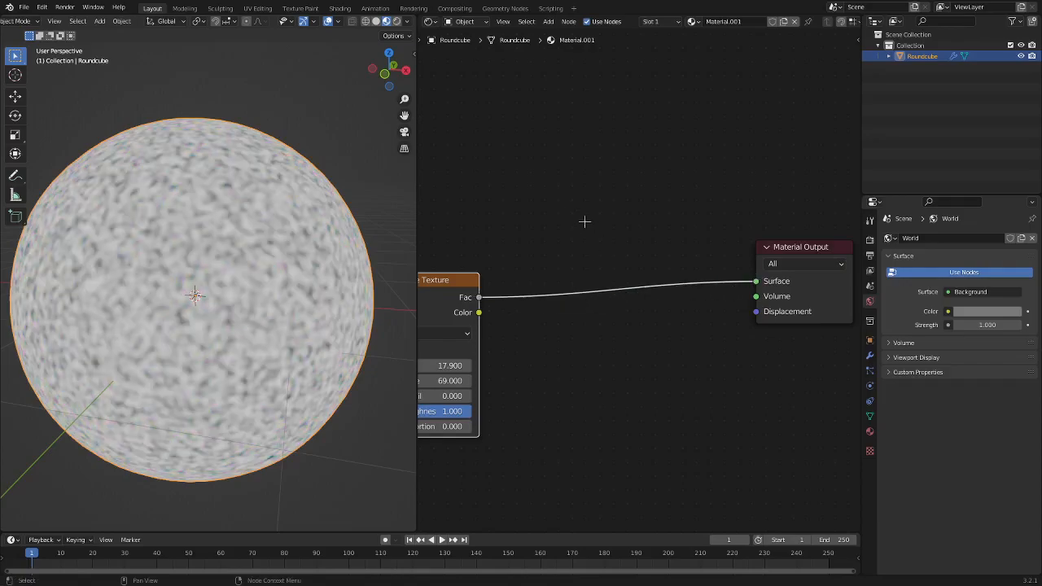
key("shift+a")
left_click(543, 177)
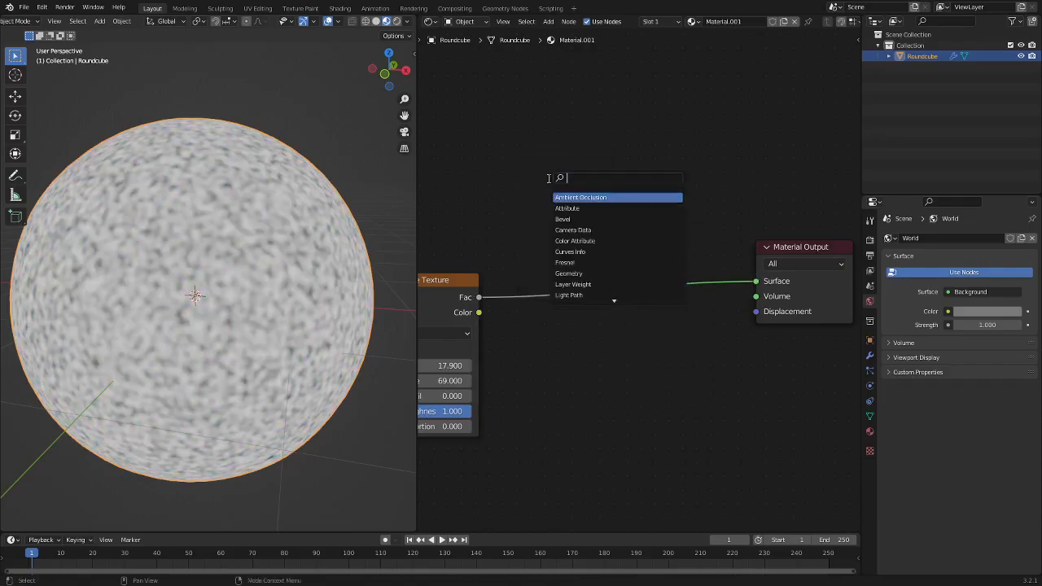
type("color")
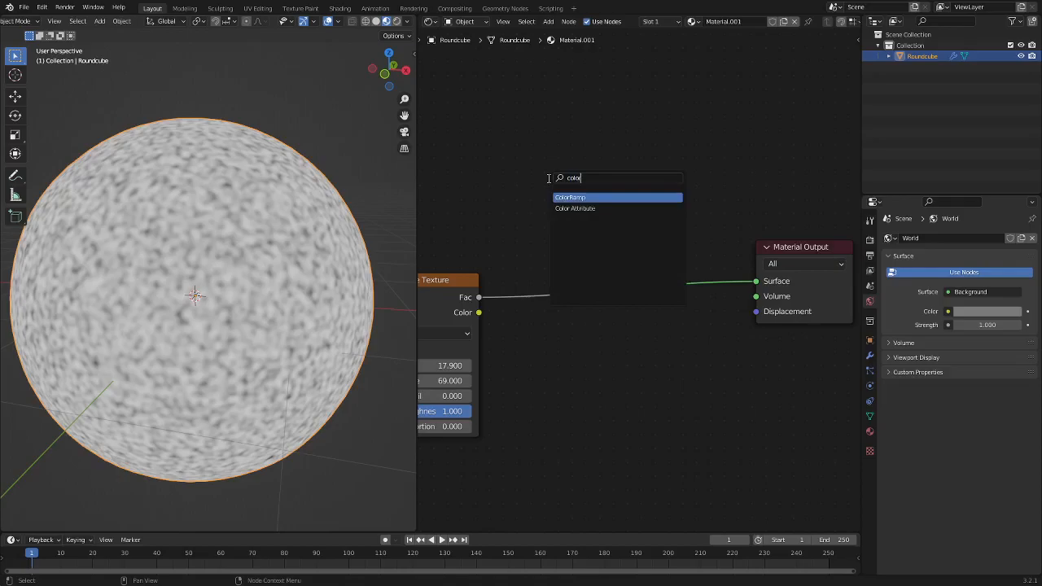
key("Return")
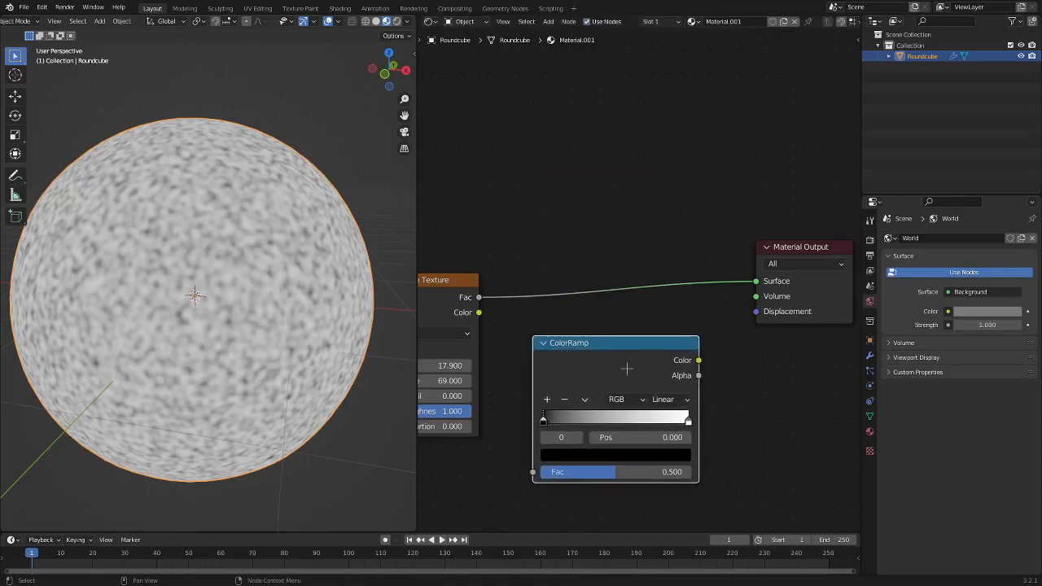
left_click(628, 232)
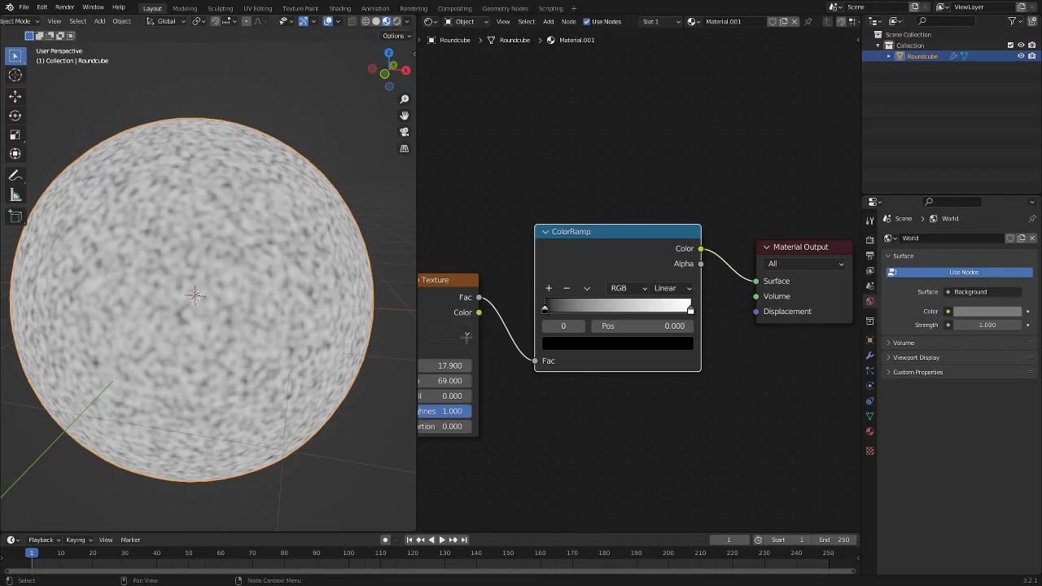
Color the ColorRamp's first stop blue with hue 0.667 and its last stop bright green.
left_click(603, 346)
left_click_drag(661, 214, 661, 143)
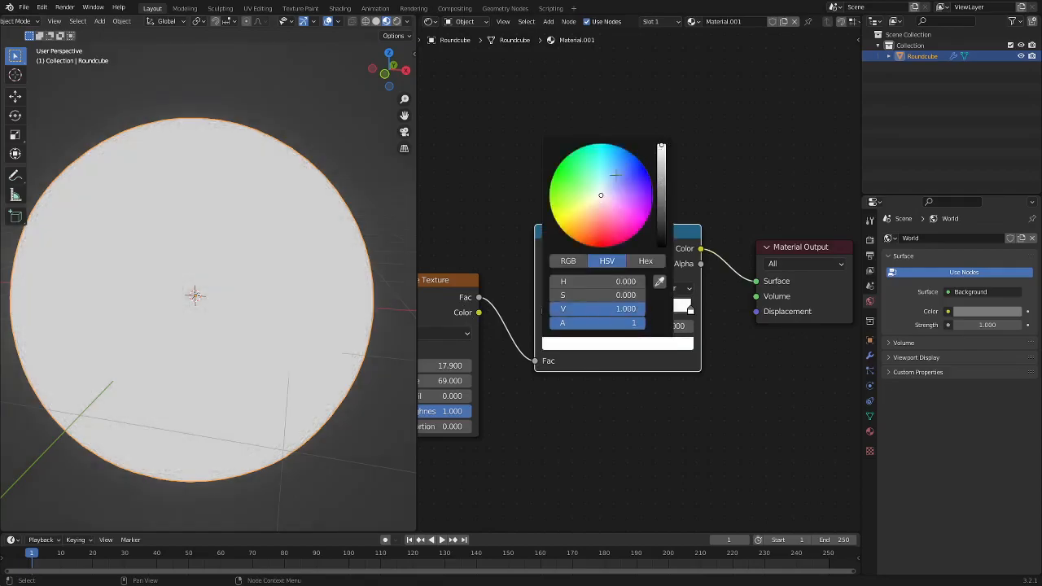
left_click(646, 170)
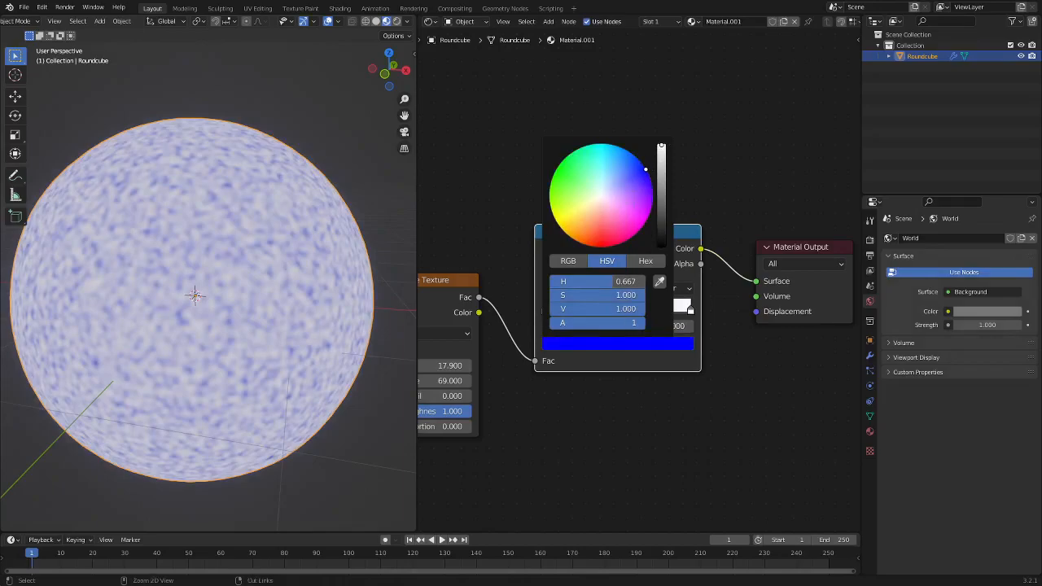
left_click(690, 310)
left_click(631, 344)
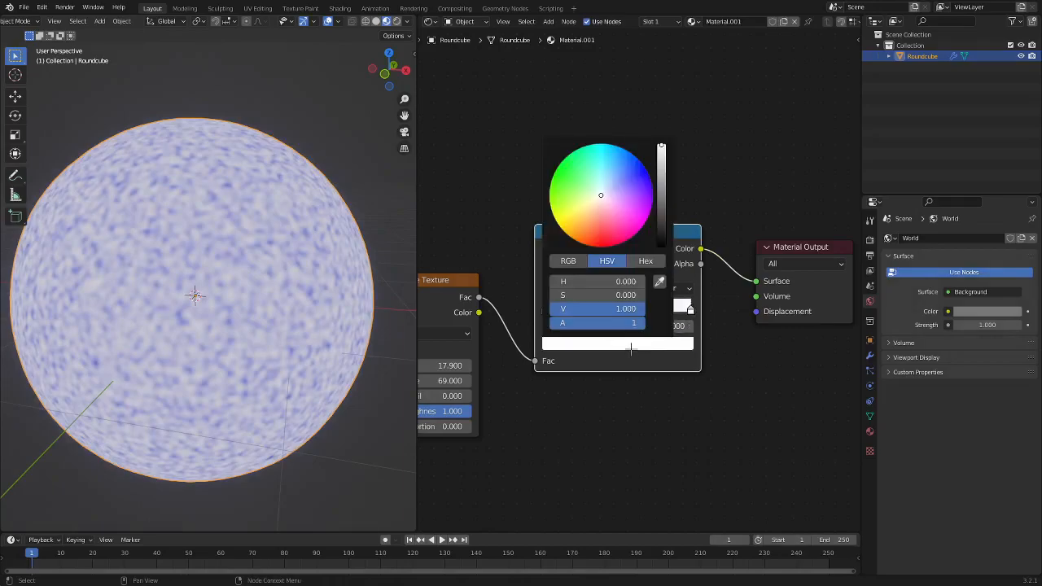
left_click(612, 343)
left_click_drag(585, 186, 553, 168)
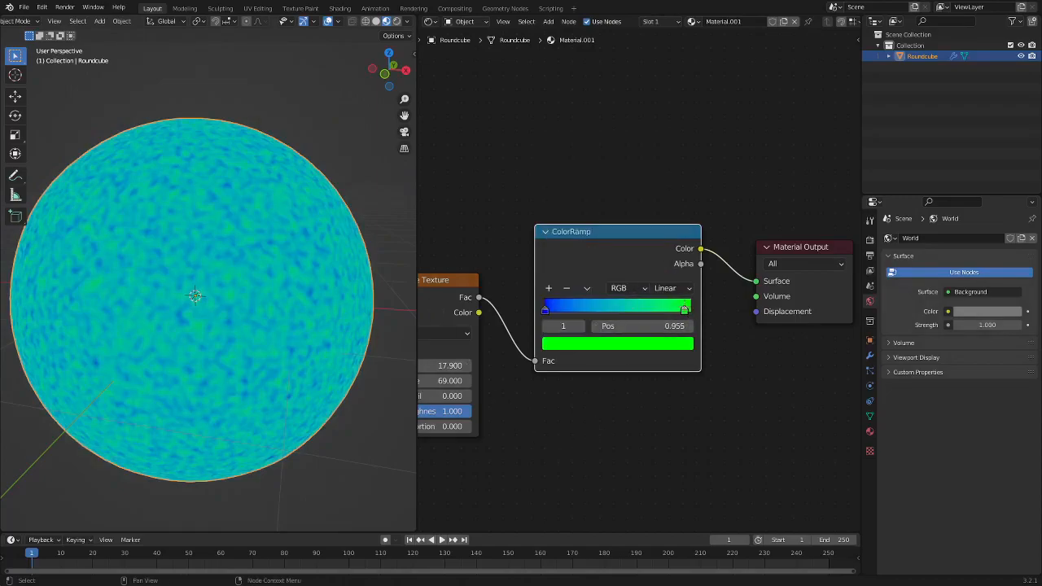
Try sliding the ColorRamp's end stops along the gradient, and flip the color ramp and back again.
left_click_drag(665, 308, 692, 308)
left_click_drag(544, 307, 517, 303)
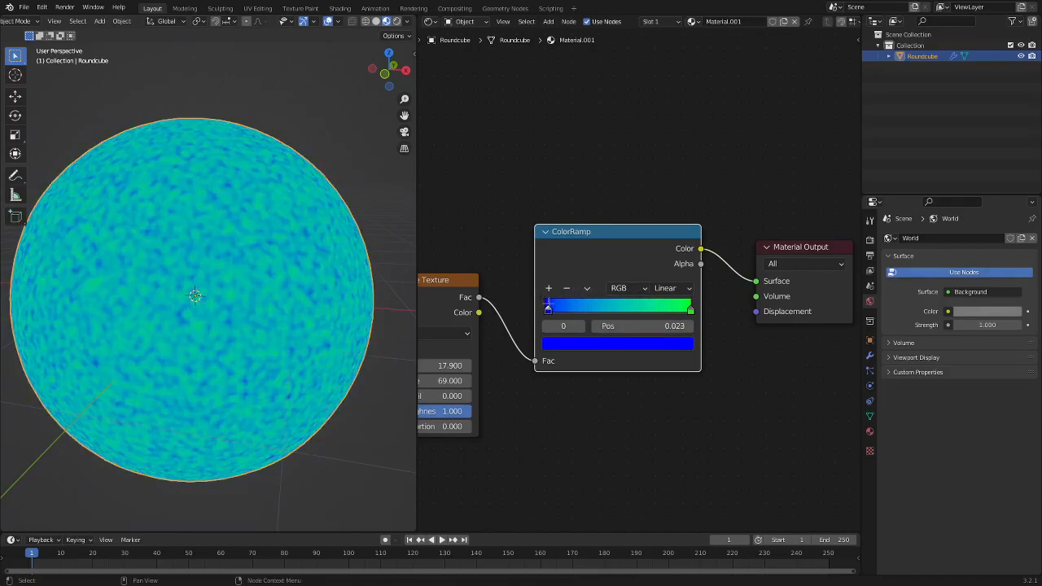
left_click(587, 288)
left_click(628, 304)
left_click(586, 288)
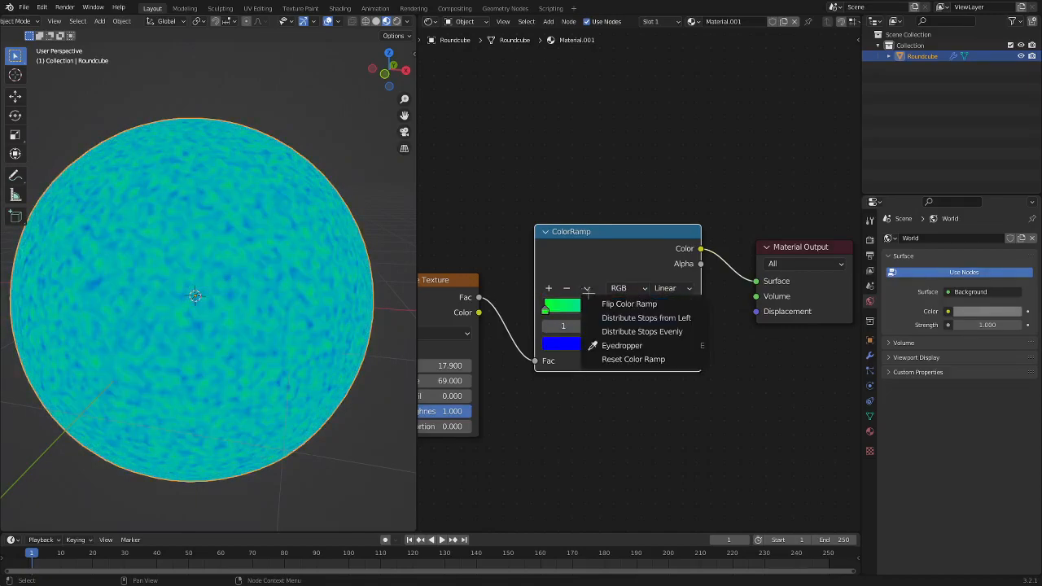
left_click(628, 303)
Add a middle stop at position 0.5 to the ColorRamp, color it yellow and inspect the sphere.
left_click(548, 288)
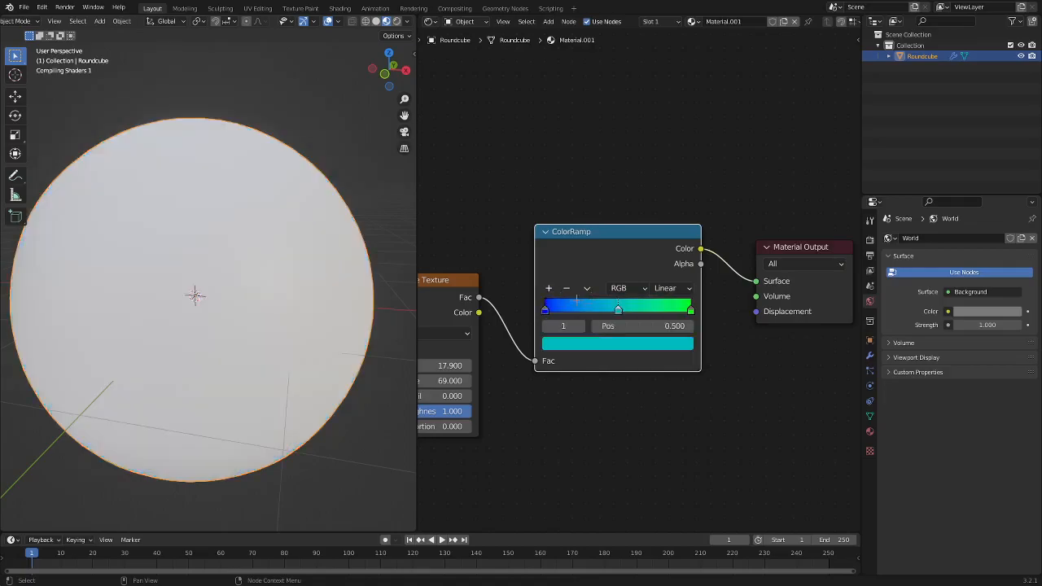
left_click(597, 344)
left_click_drag(602, 243, 642, 218)
left_click(664, 433)
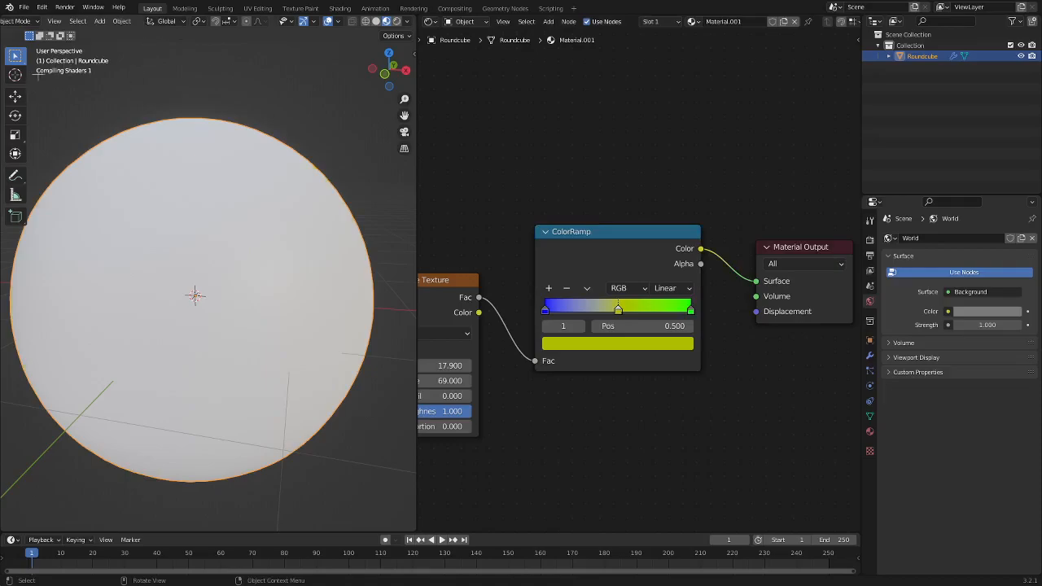
scroll(149, 104, "down", 2)
middle_click_drag(270, 206, 369, 217)
scroll(217, 210, "up", 8)
scroll(216, 209, "down", 8)
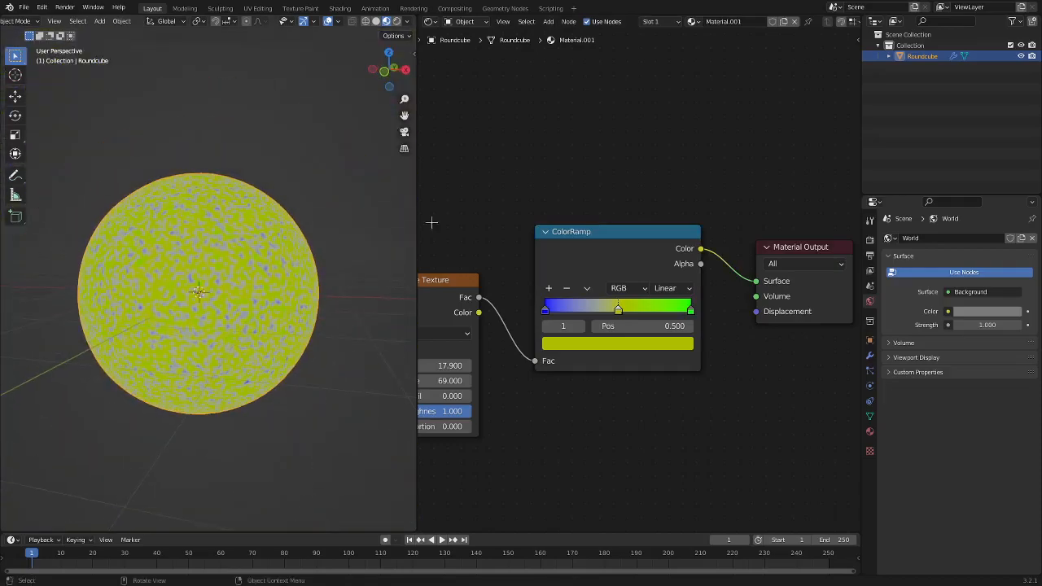
scroll(218, 245, "up", 2)
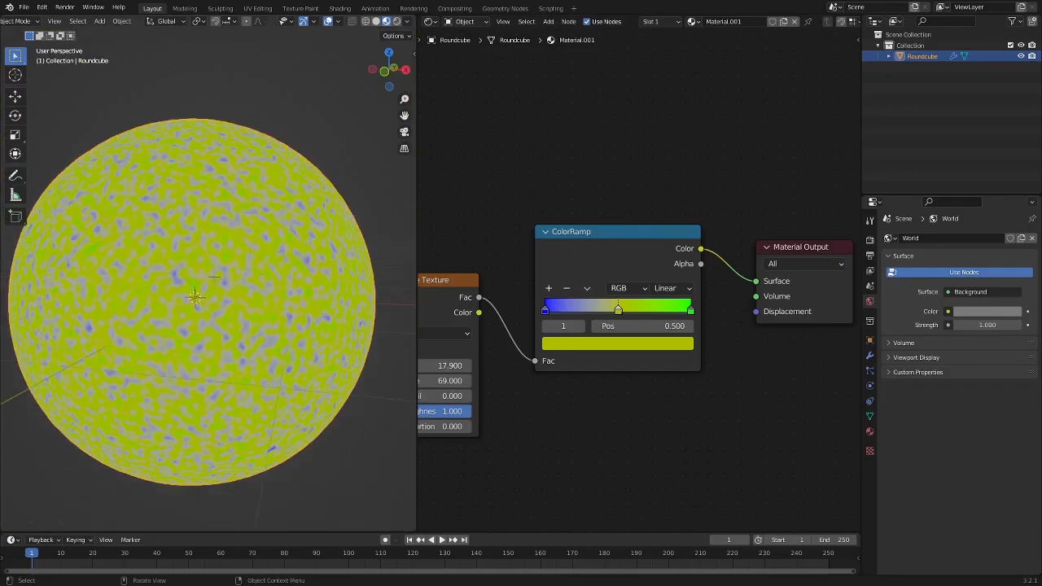
Delete the ColorRamp and Noise Texture nodes from the material.
left_click(603, 250)
key("x")
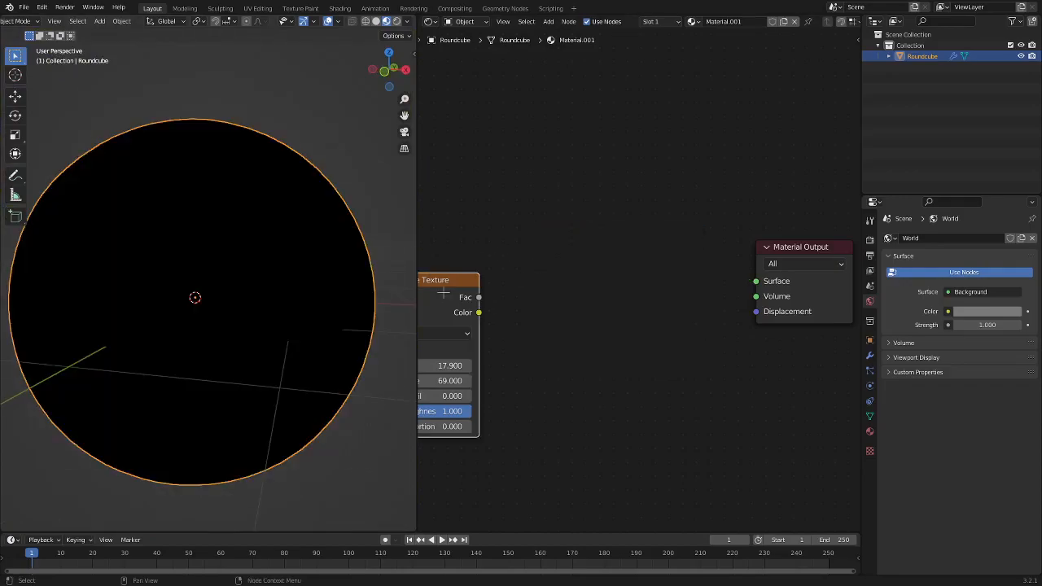
key("shift+a")
mouse_move(554, 316)
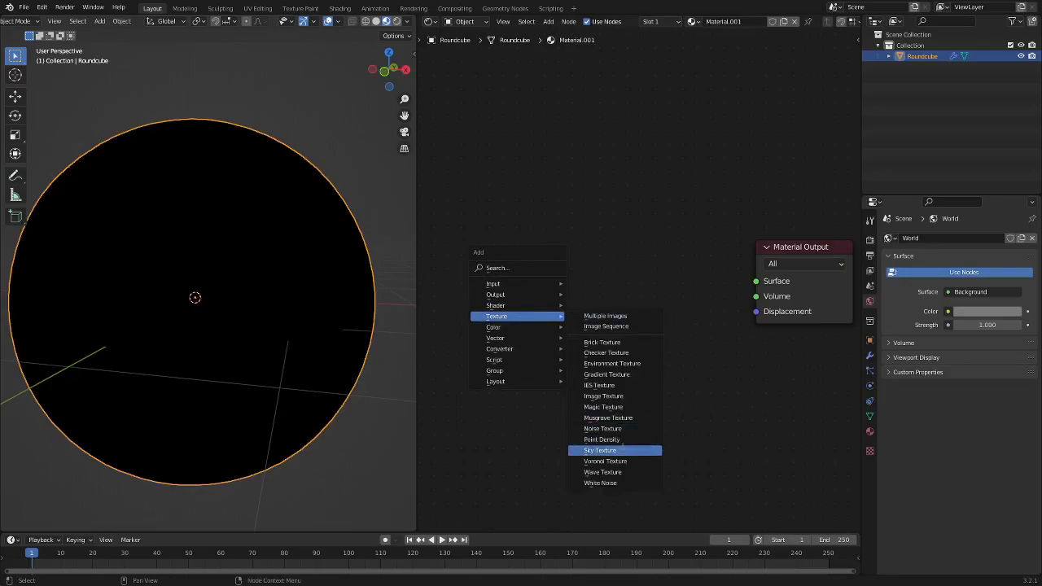
key("Escape")
key("shift+a")
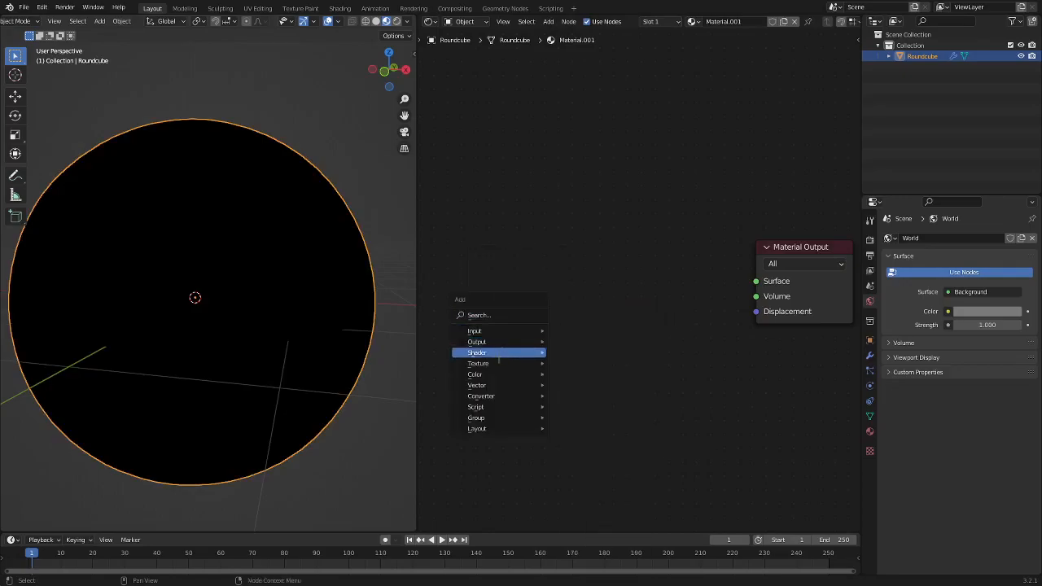
left_click(495, 315)
type("face")
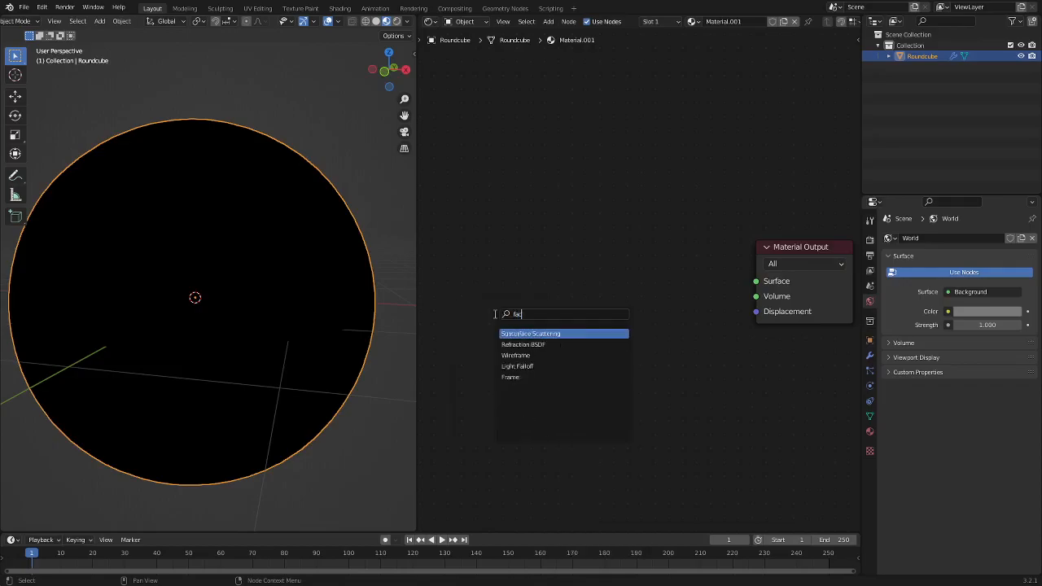
key("BackSpace")
key("BackSpace")
key("BackSpace")
type("f")
key("BackSpace")
type("fram")
key("BackSpace")
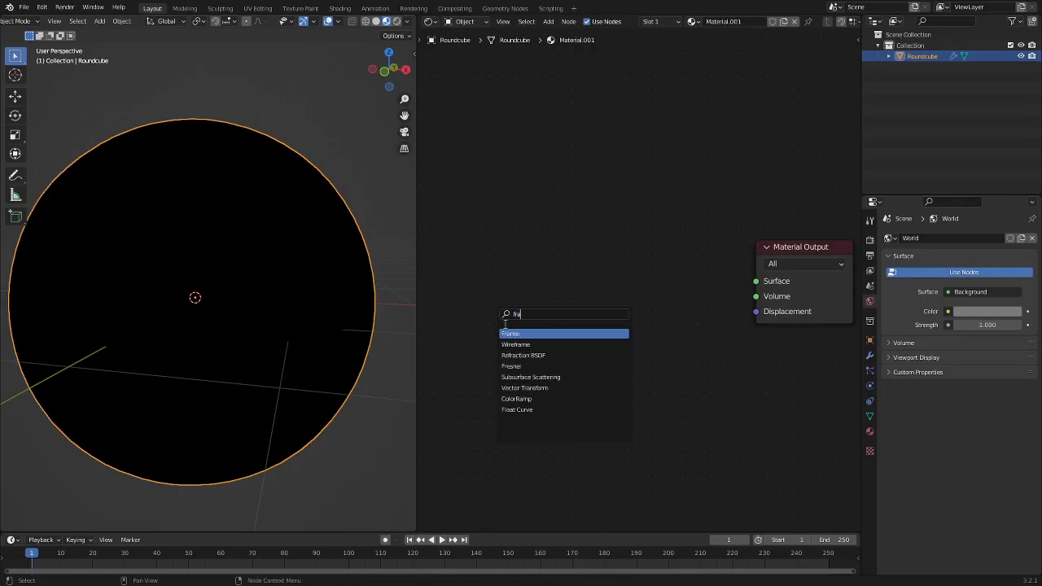
key("BackSpace")
key("BackSpace")
key("BackSpace")
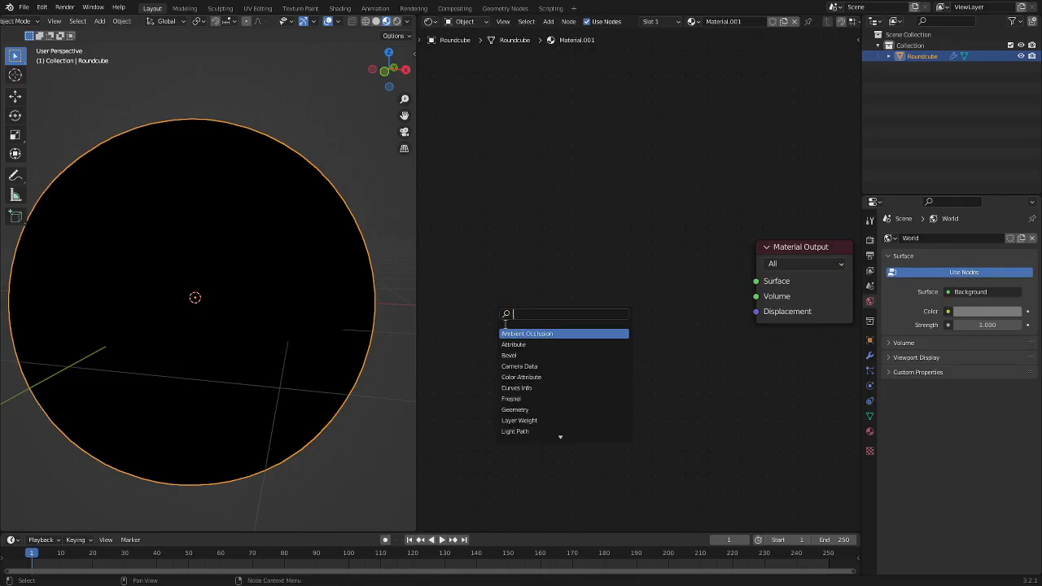
type("point")
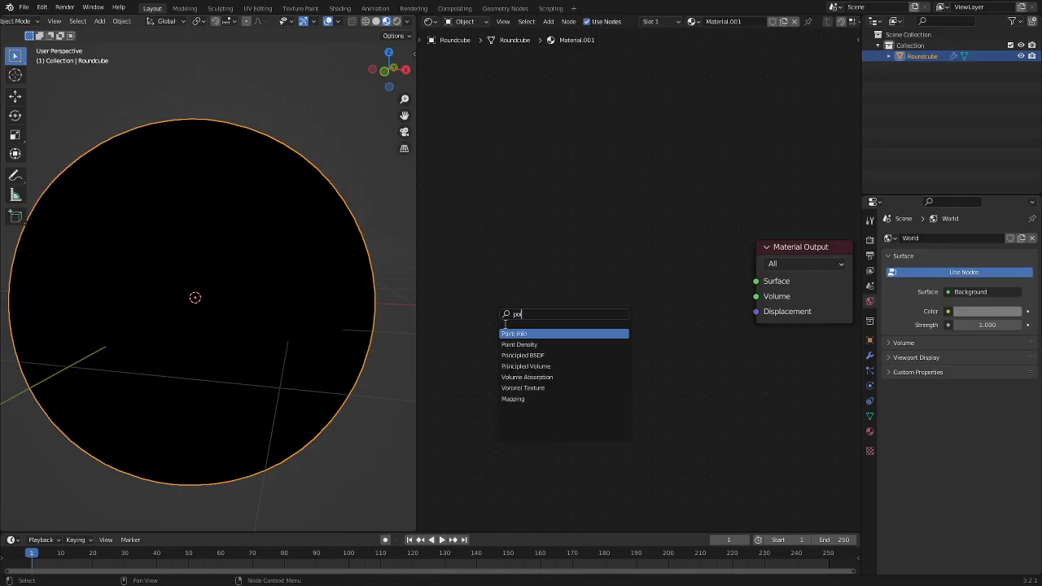
key("Return")
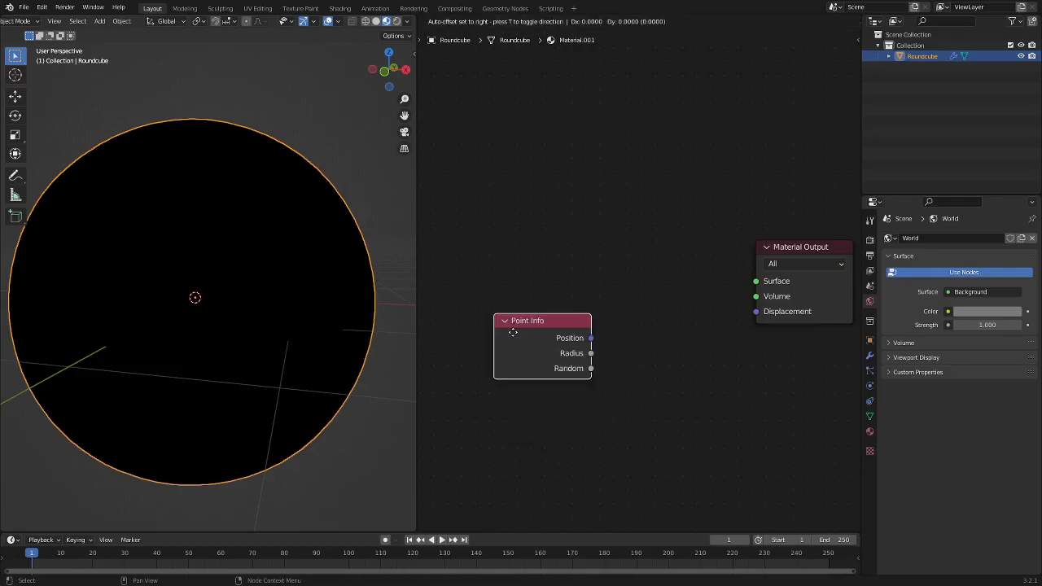
key("Escape")
Add a Layer Weight input node and place it on the opposite side of the empty space from the Material Output.
key("shift+a")
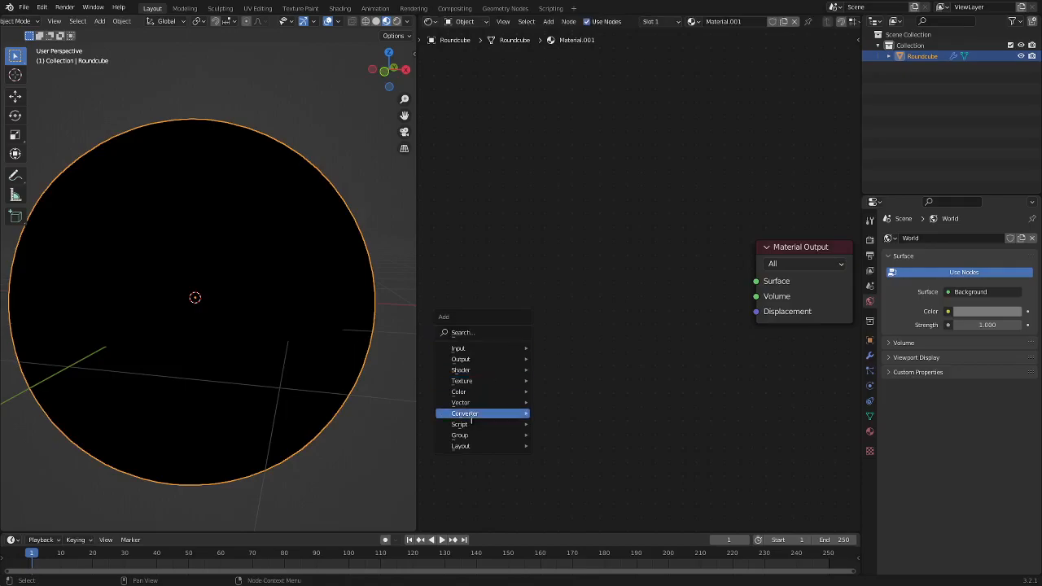
mouse_move(498, 382)
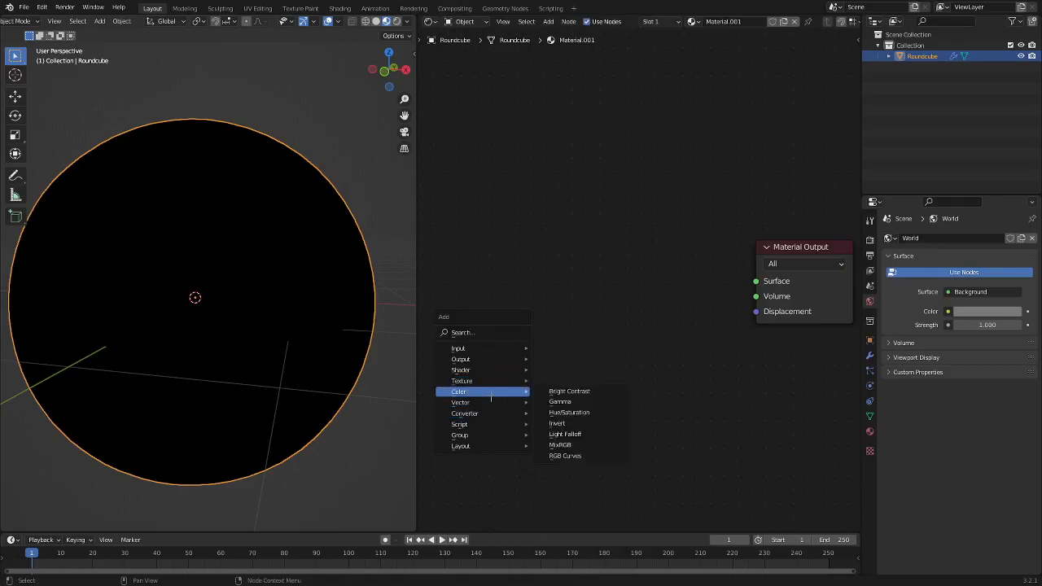
mouse_move(484, 405)
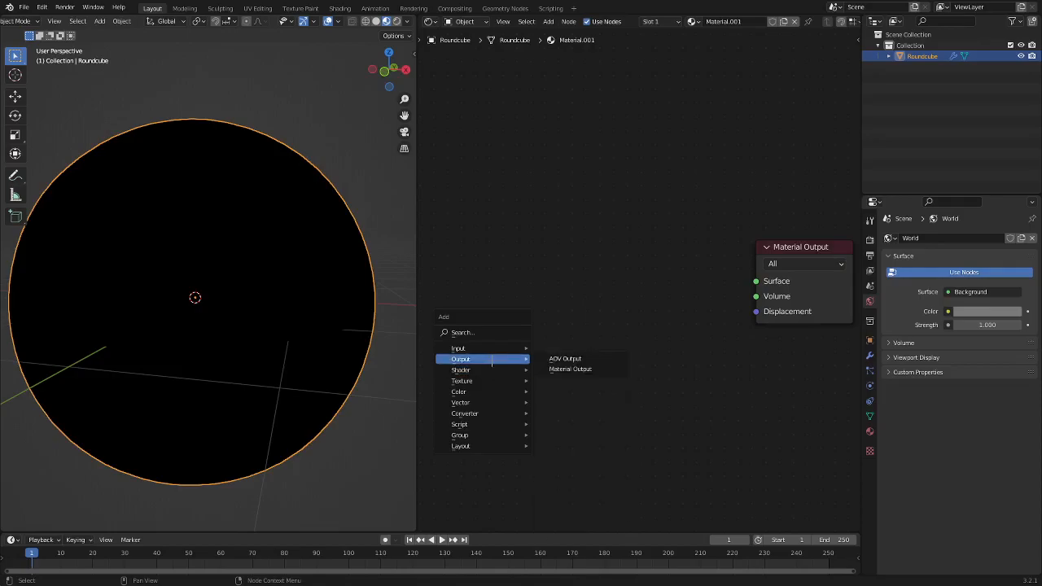
mouse_move(490, 348)
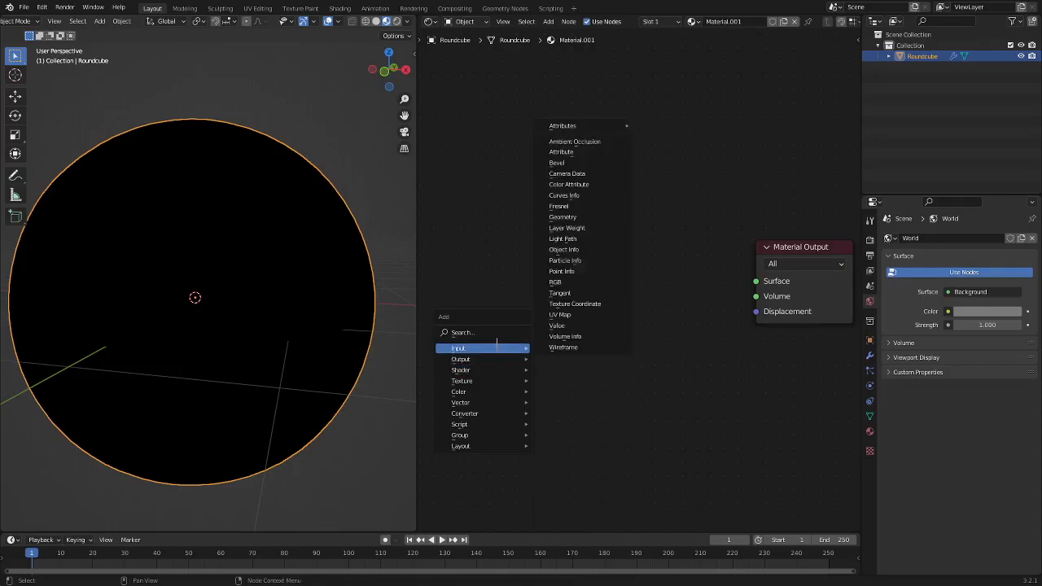
left_click(591, 228)
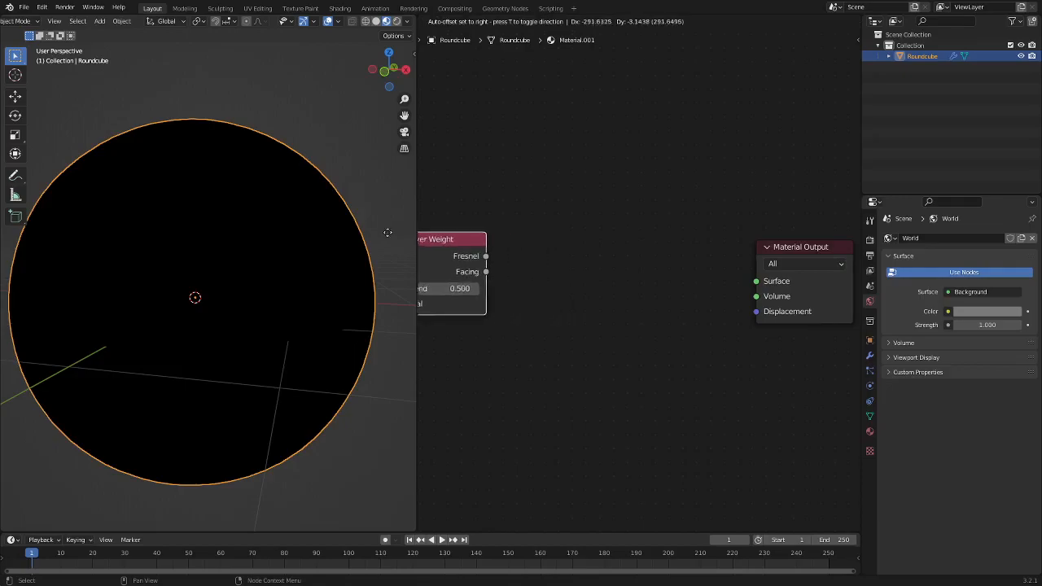
left_click(452, 237)
middle_click_drag(696, 307, 578, 346)
scroll(579, 347, "down", 1)
left_click_drag(465, 297, 584, 306)
key("Escape")
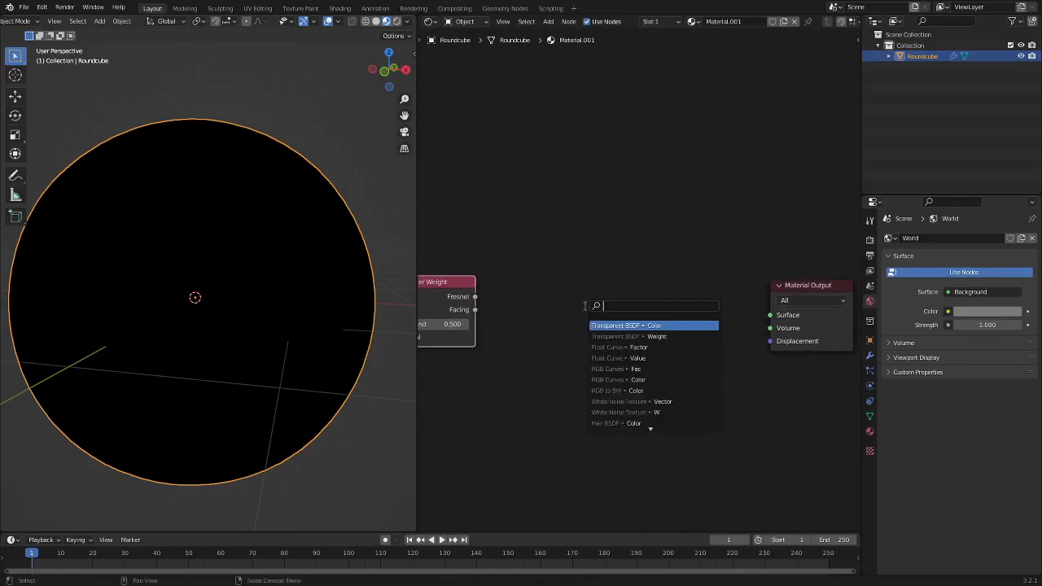
type("ior")
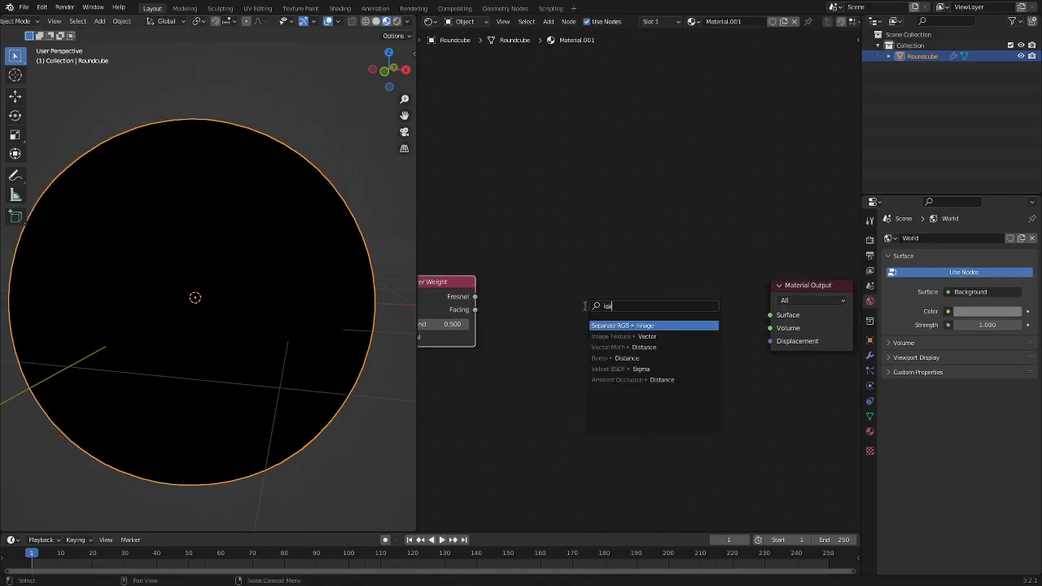
key("BackSpace")
key("BackSpace")
key("BackSpace")
type("co")
key("Return")
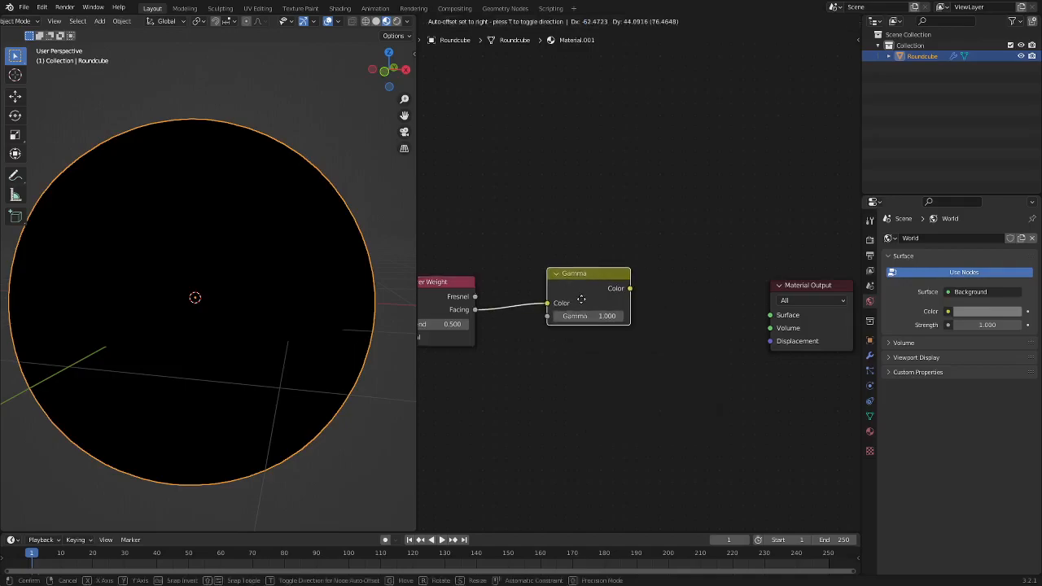
key("Escape")
Add a ColorRamp node fed by the Layer Weight's Facing output and place it before the Material Output.
left_click_drag(475, 309, 588, 312)
type("colorr")
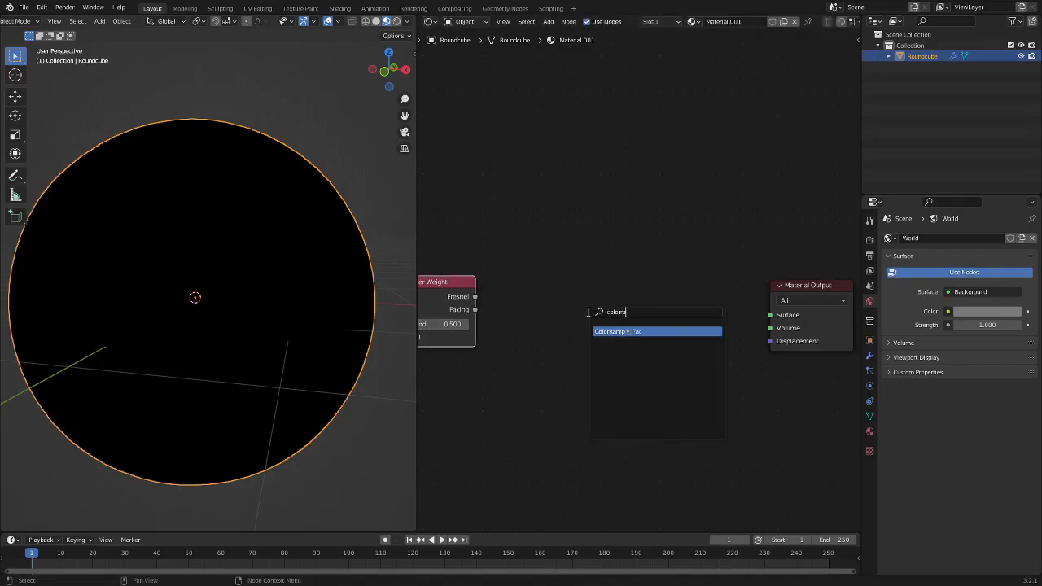
type("a")
key("Return")
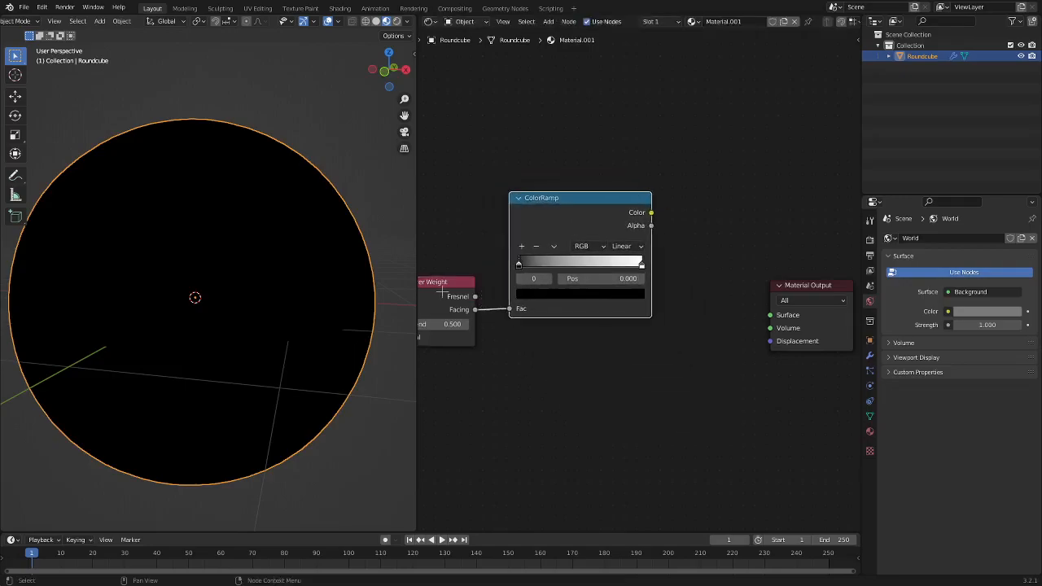
left_click_drag(409, 223, 409, 223)
Connect the ColorRamp's Color to the Material Output's Surface and slide the black stop to position 0.632.
left_click_drag(695, 212, 811, 315)
scroll(297, 277, "down", 2)
mouse_move(297, 278)
middle_mouse_down()
mouse_move(307, 300)
mouse_move(275, 334)
mouse_move(301, 241)
middle_mouse_up()
scroll(495, 336, "up", 1)
scroll(495, 336, "up", 1)
left_click_drag(530, 257, 638, 255)
middle_click_drag(286, 206, 245, 213)
scroll(610, 368, "down", 2)
Add an Emission node and place it below the ColorRamp.
key("shift+a")
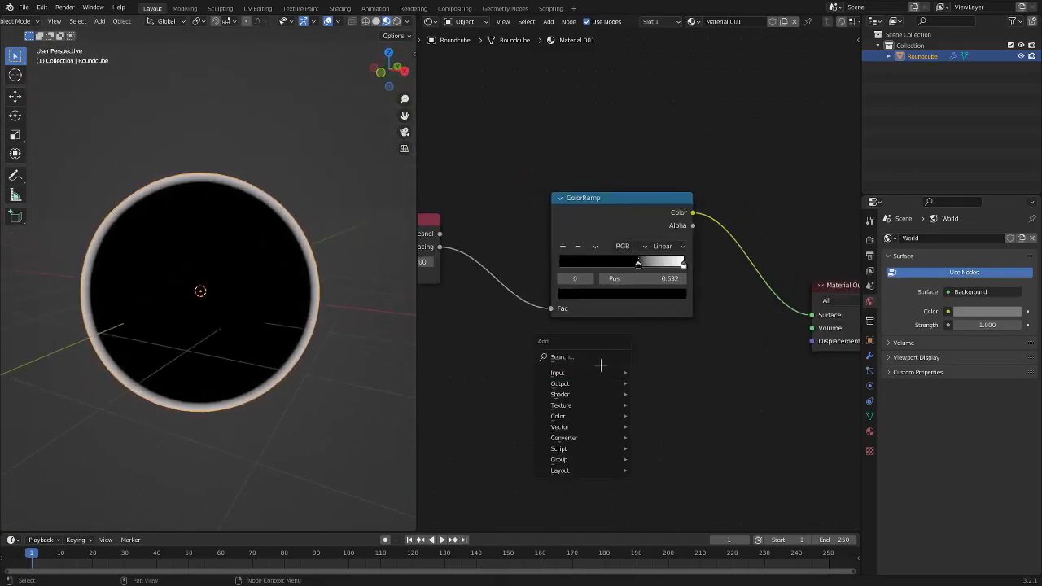
type("e")
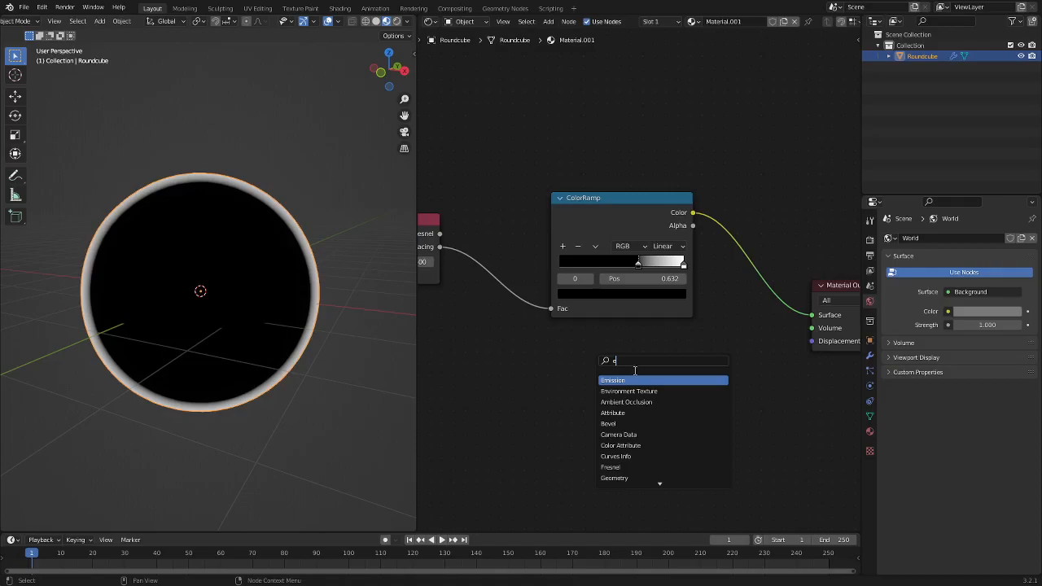
left_click(639, 376)
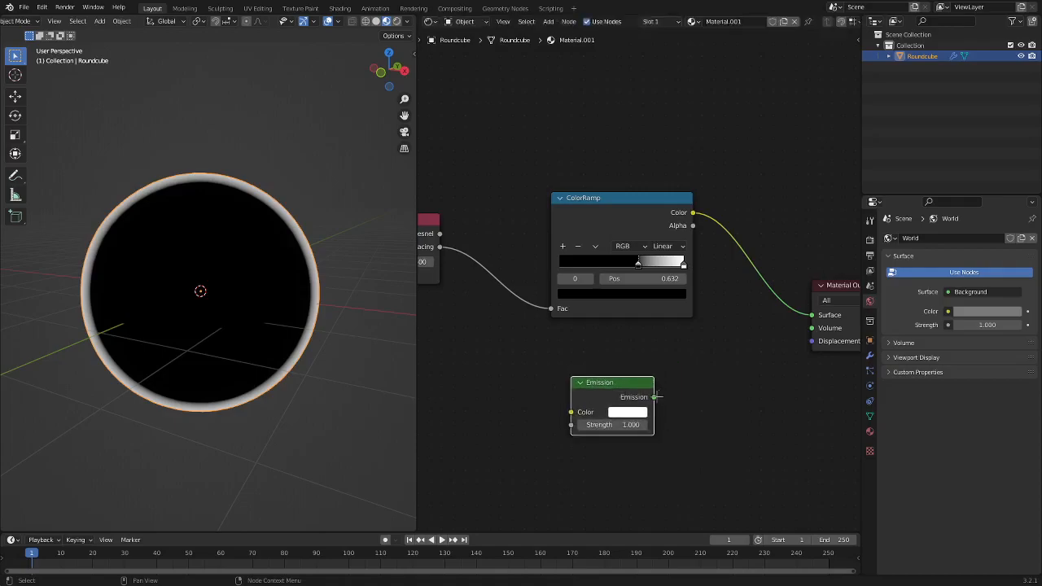
key("shift+a")
left_click(694, 339)
left_click_drag(616, 378, 551, 353)
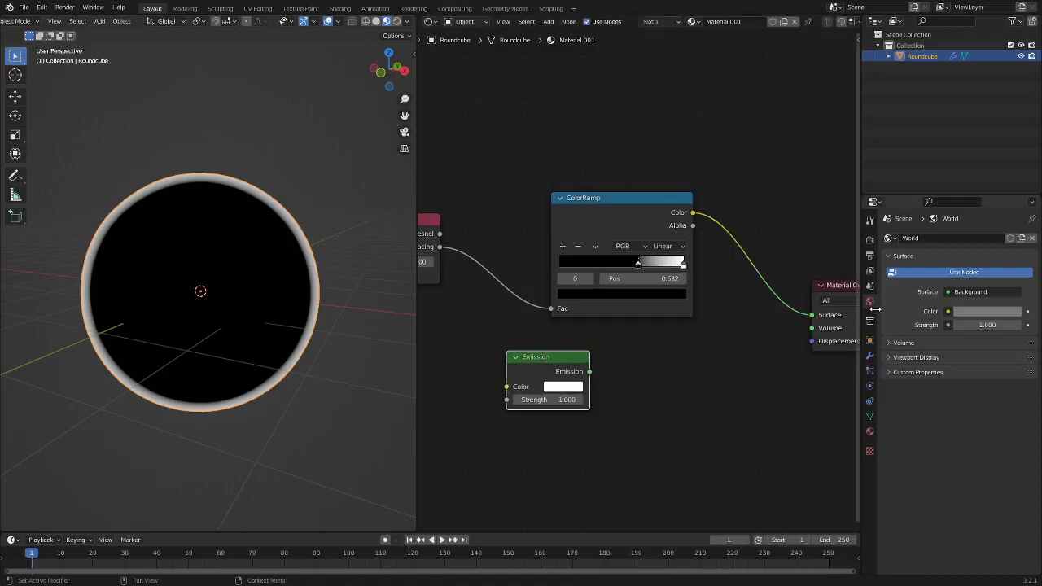
Set the world background color to black and switch the viewport to rendered shading.
left_click(986, 311)
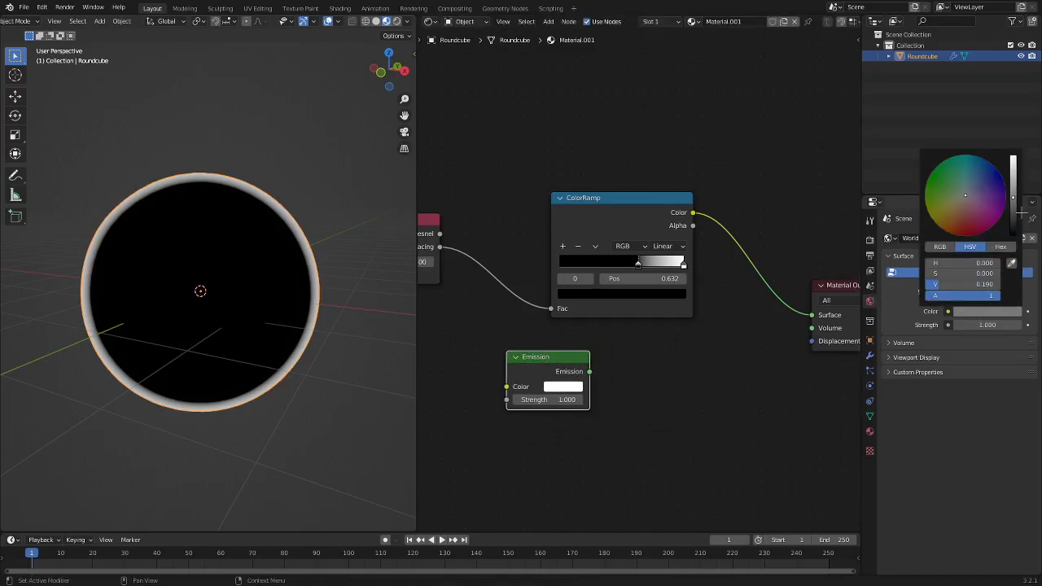
left_click_drag(1013, 218, 1013, 237)
left_click(396, 22)
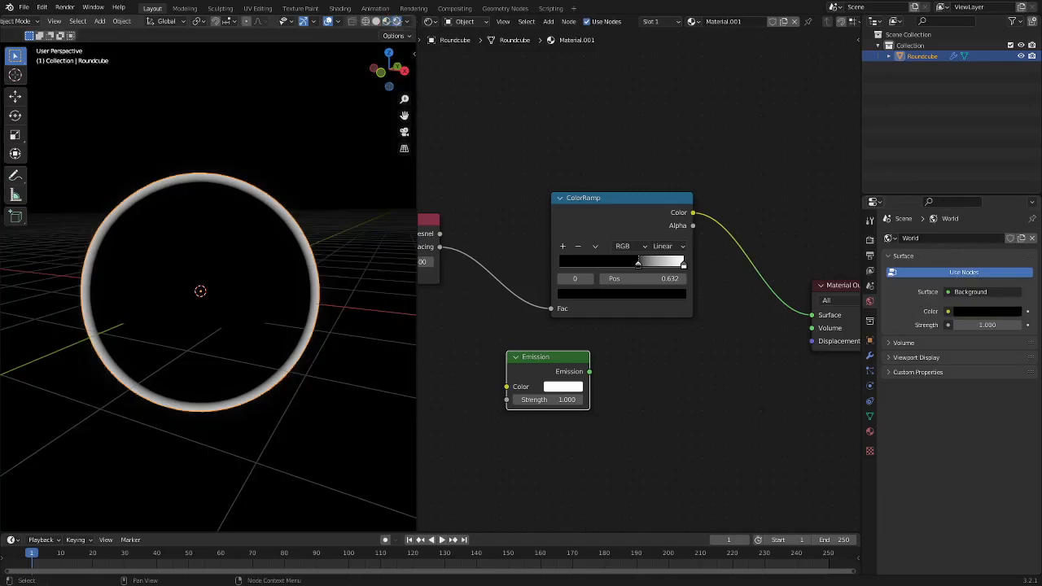
middle_click_drag(302, 218, 317, 241)
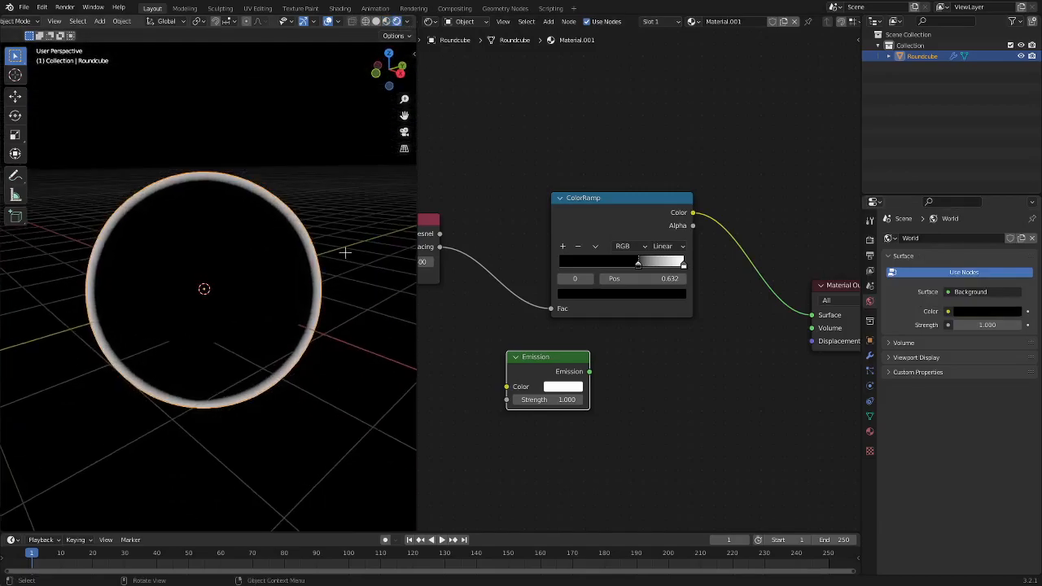
Move the Emission node aside and enable Bloom in the Eevee render settings.
left_click_drag(542, 371, 455, 403)
scroll(319, 313, "down", 5)
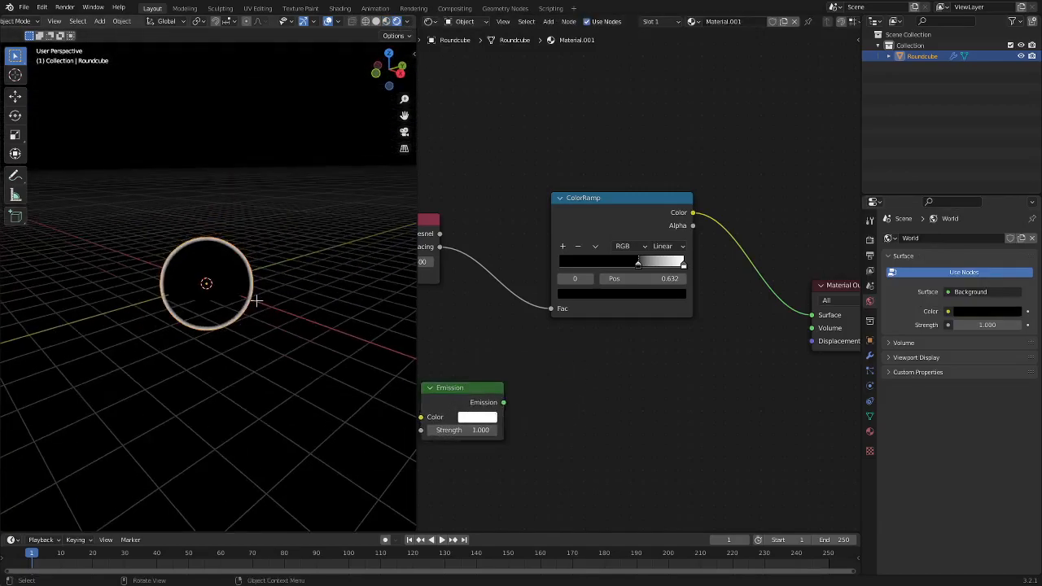
scroll(256, 300, "up", 3)
middle_click_drag(435, 353, 439, 384)
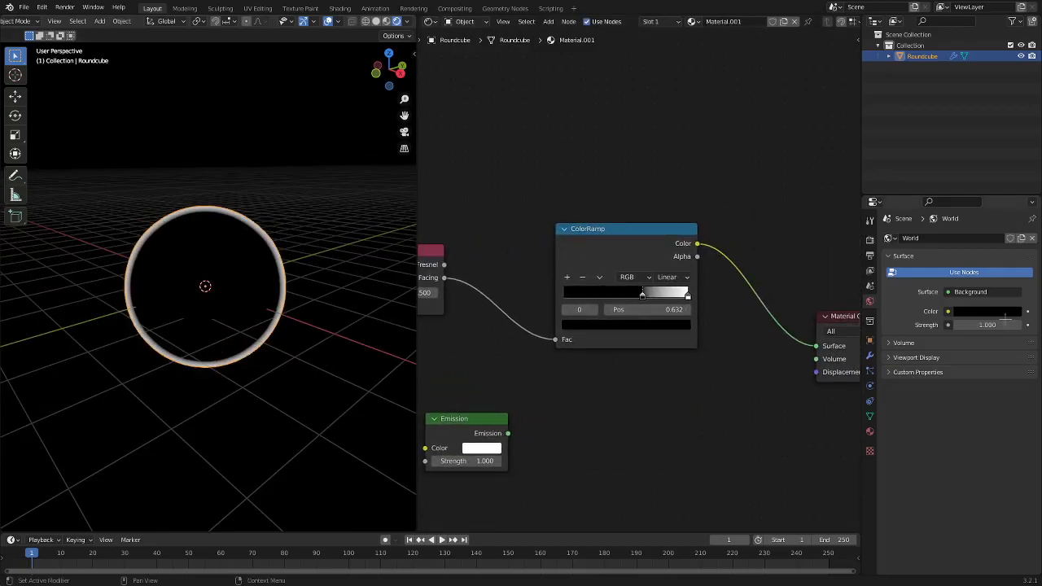
left_click(869, 241)
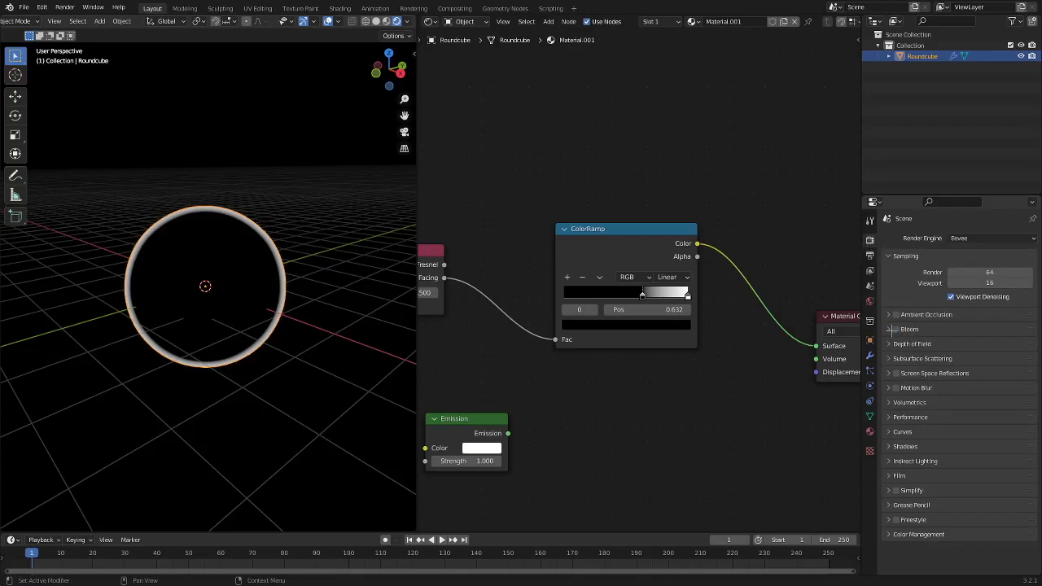
middle_click_drag(723, 378, 581, 328)
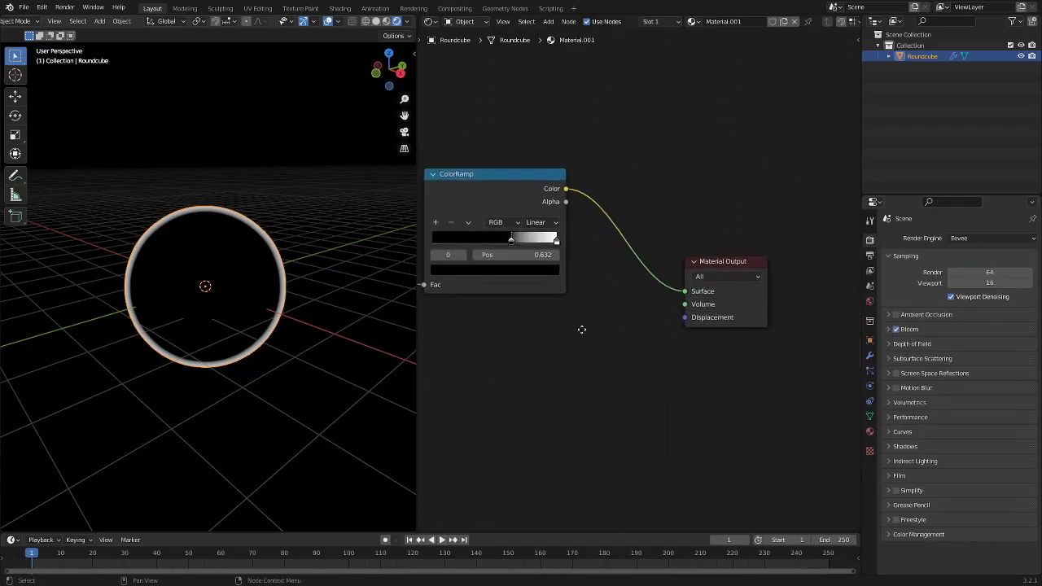
Disconnect the ColorRamp from the Material Output's Surface, move it aside and place the Emission node nearer the output.
left_click_drag(540, 191, 462, 175)
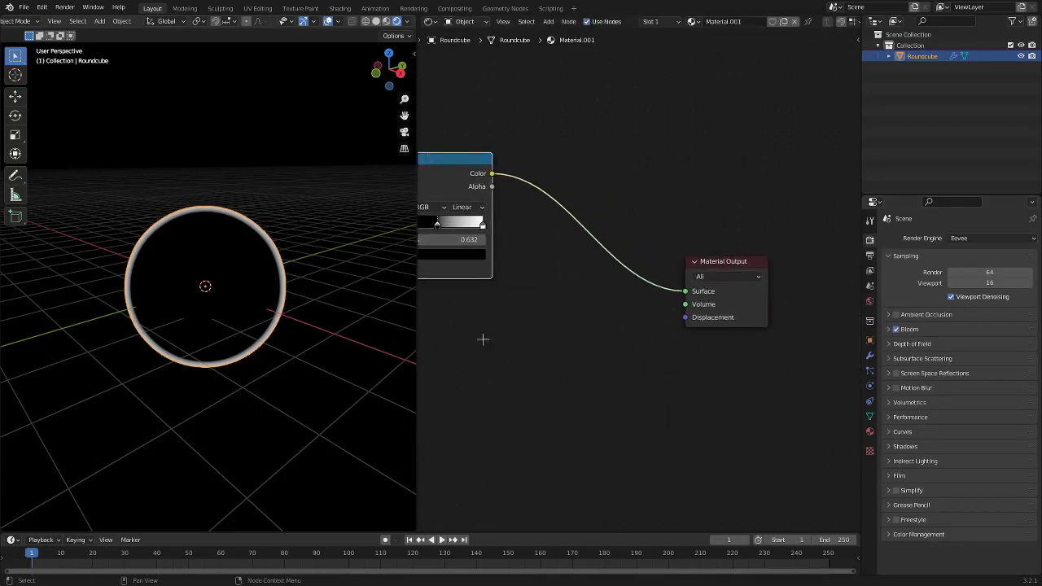
middle_click_drag(479, 340, 652, 299)
middle_click_drag(719, 253, 544, 260)
left_click_drag(683, 256, 618, 265)
middle_click_drag(554, 322, 683, 307)
left_click_drag(451, 328, 643, 281)
middle_click_drag(733, 272, 632, 314)
key("shift+a")
left_click(631, 302)
left_click(624, 216)
Duplicate the sphere about -4.13 m along the Y axis and remove the copy's material slot.
key("shift+d")
key("y")
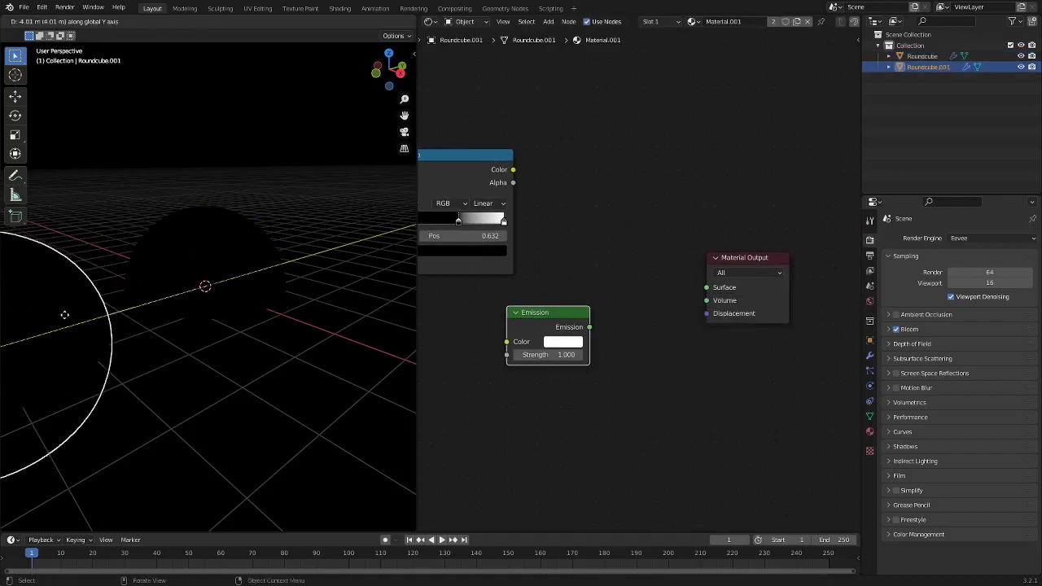
left_click(63, 316)
left_click(869, 432)
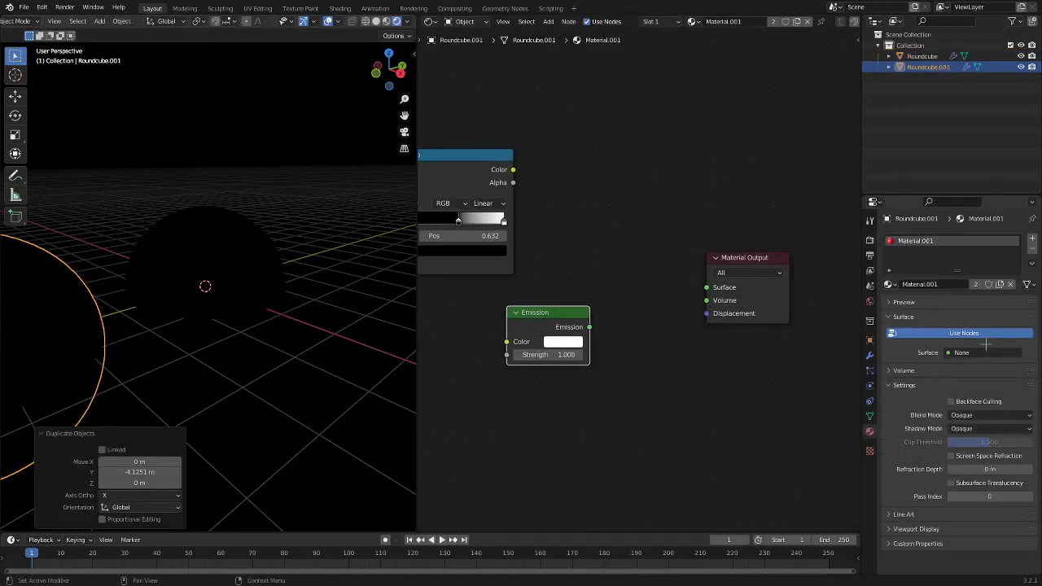
left_click(1032, 248)
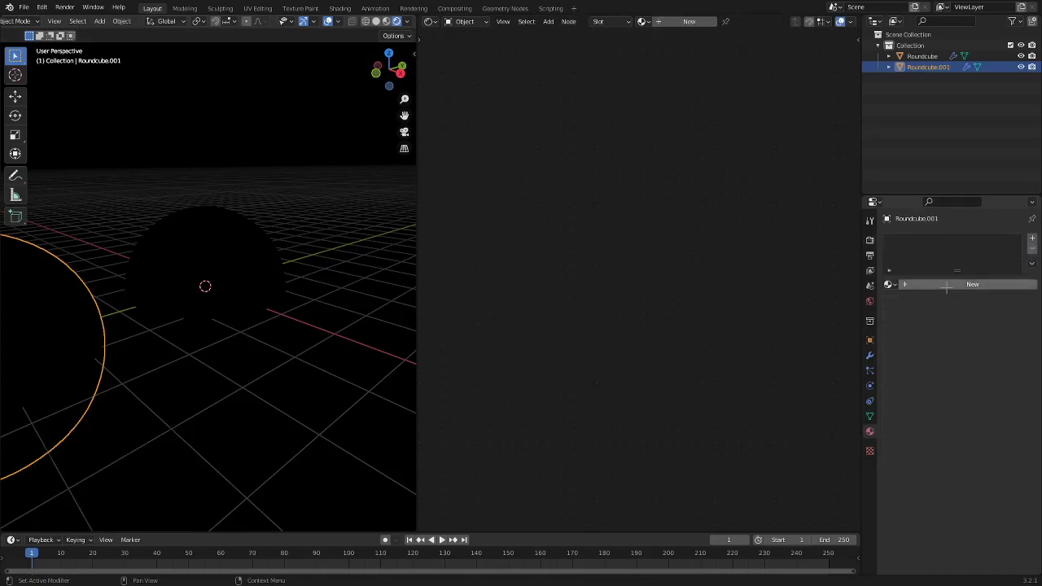
left_click(242, 285)
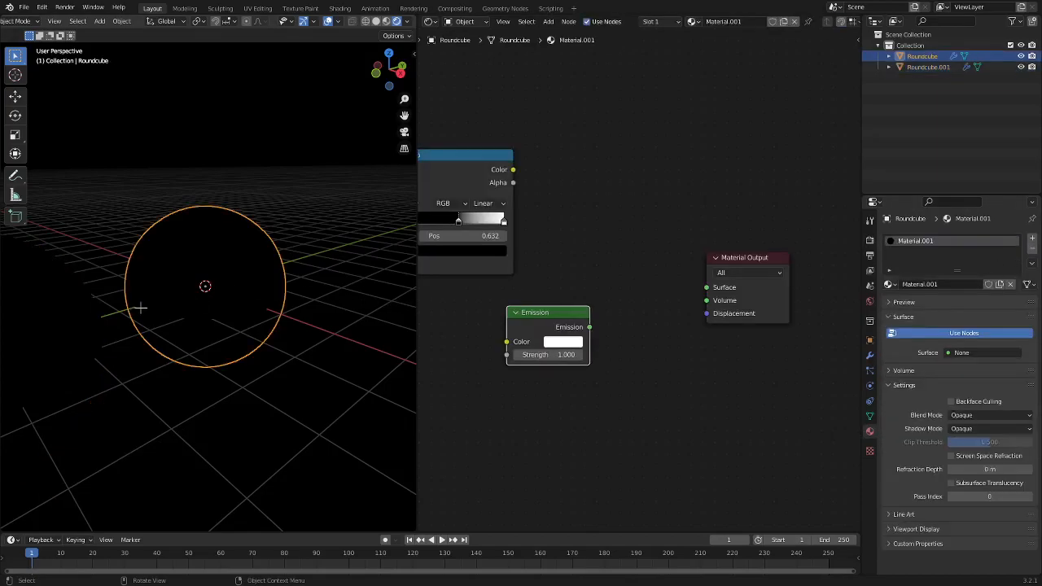
left_click(81, 313)
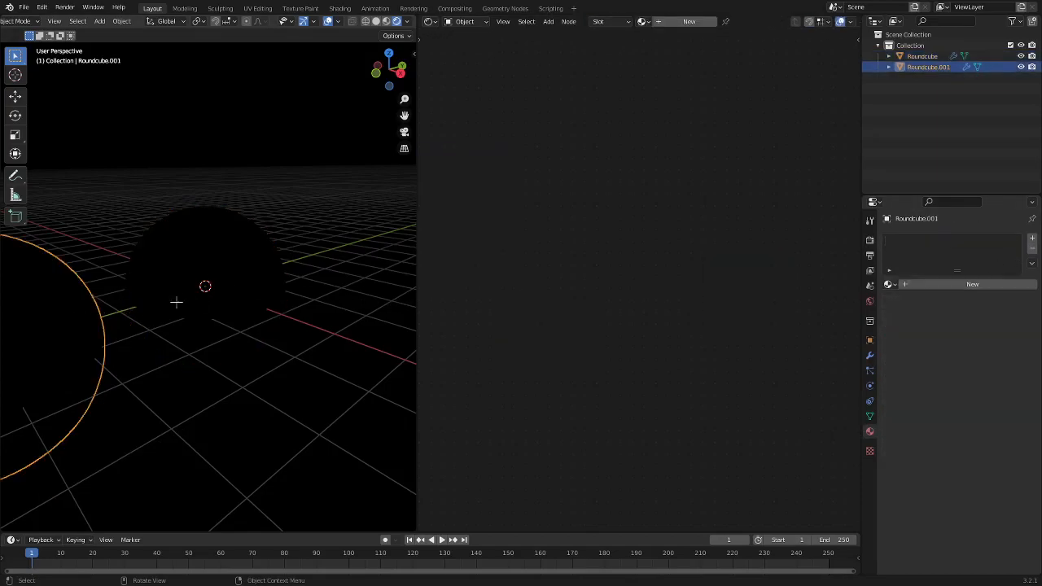
Give the duplicated sphere a new material with a blue base color.
left_click(988, 284)
left_click(976, 399)
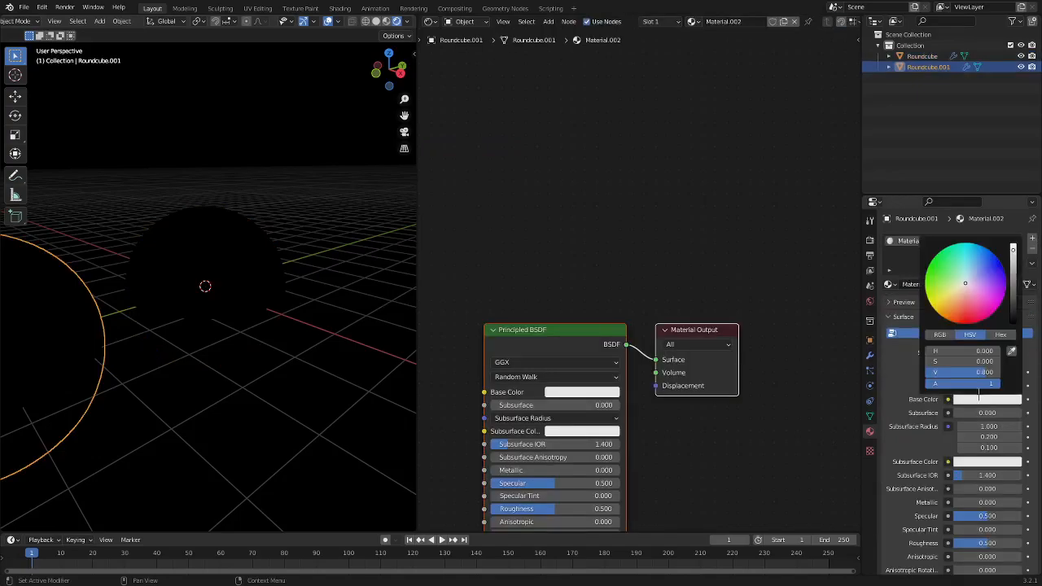
left_click(993, 267)
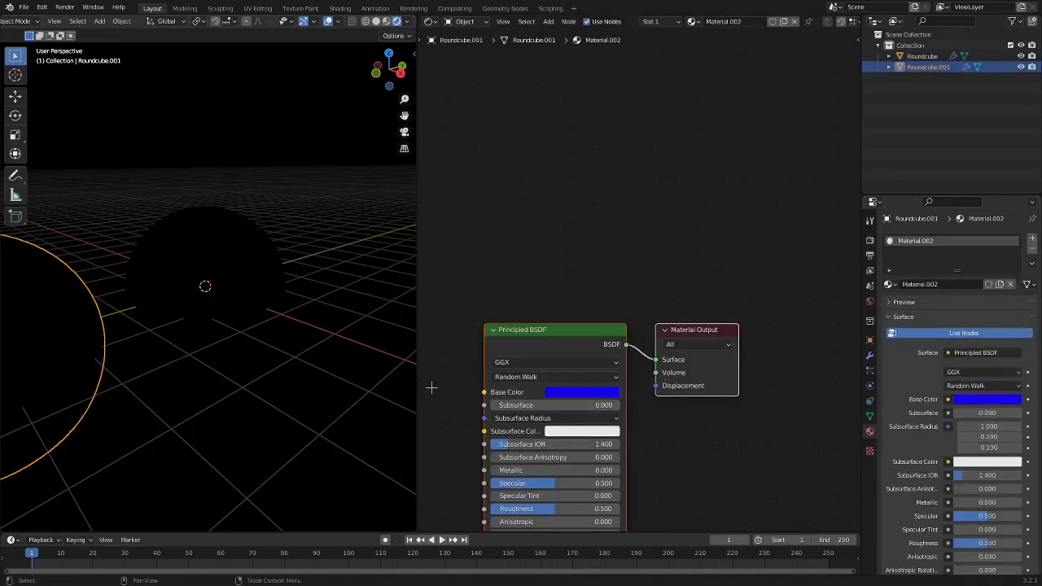
Move the duplicated sphere along the X axis, farther behind the original.
key("g")
key("y")
right_click(198, 347)
key("g")
key("x")
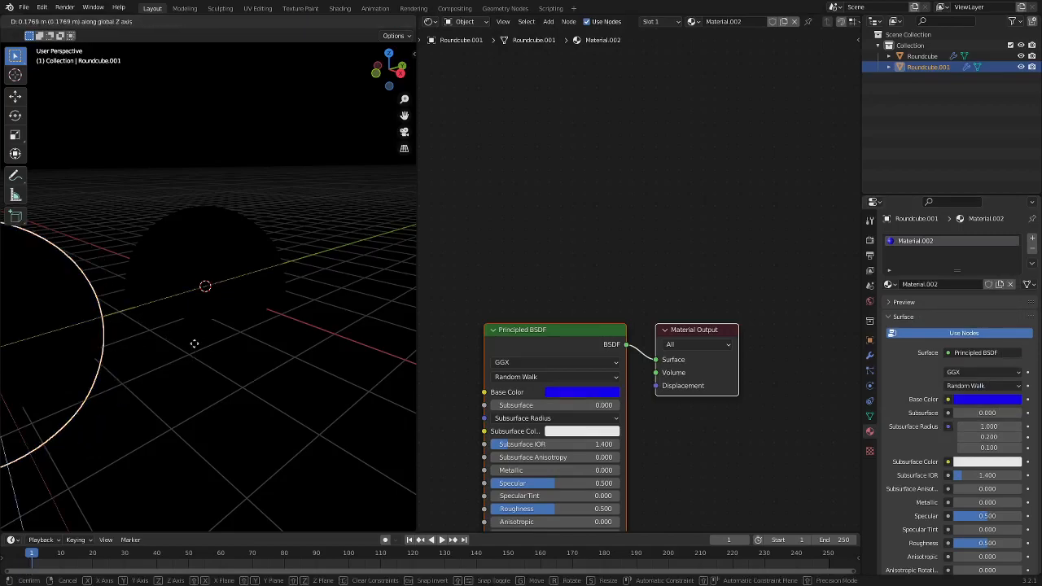
left_click(114, 316)
Delete the duplicated sphere and reselect the original.
left_click(208, 285)
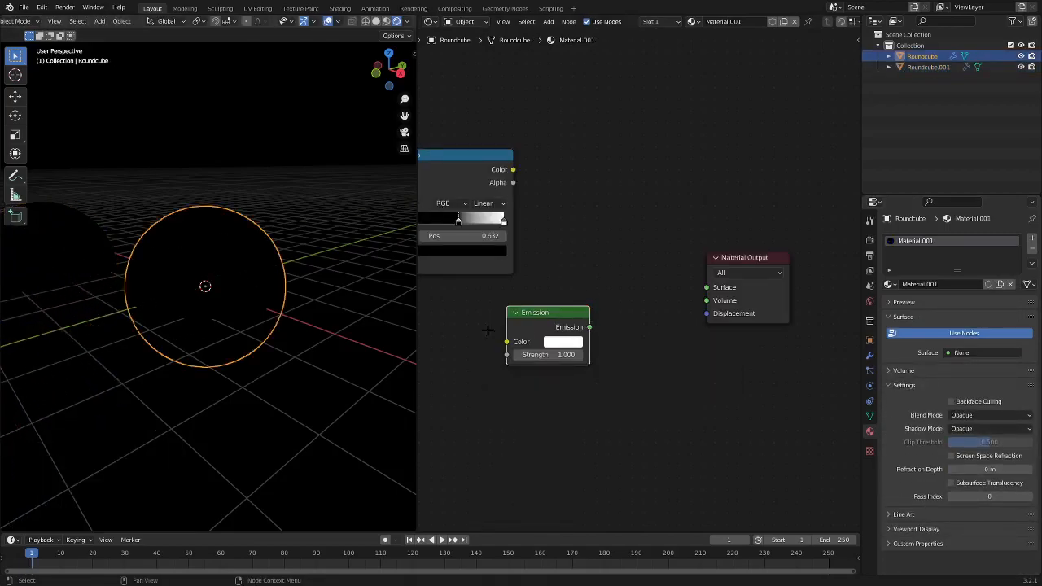
left_click(74, 237)
key("Delete")
left_click(216, 258)
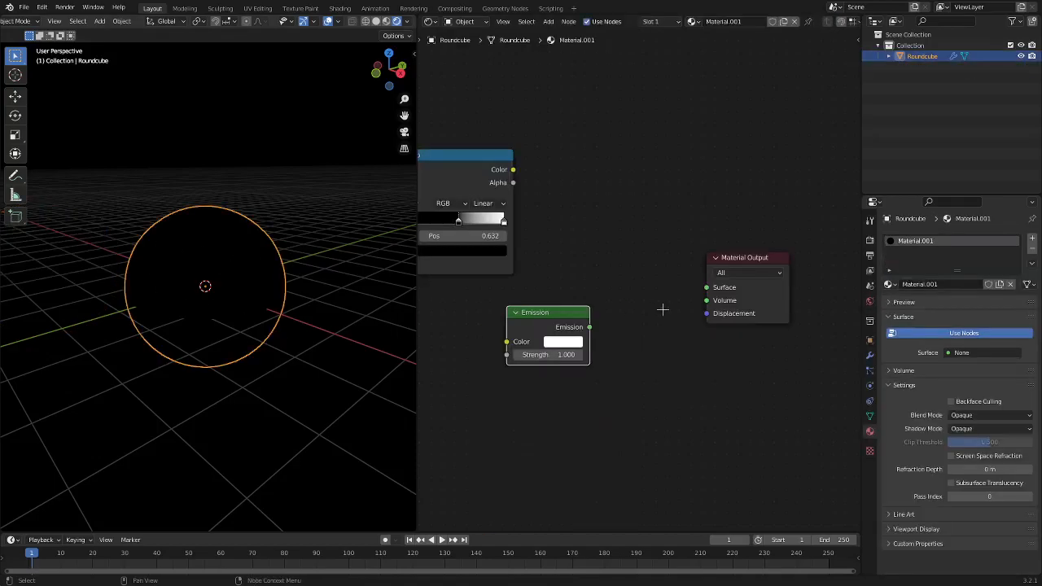
Connect the Emission node's output to the Material Output's Surface and inspect the sphere.
left_click_drag(589, 326, 706, 287)
scroll(627, 346, "up", 3)
middle_click_drag(308, 262, 261, 206)
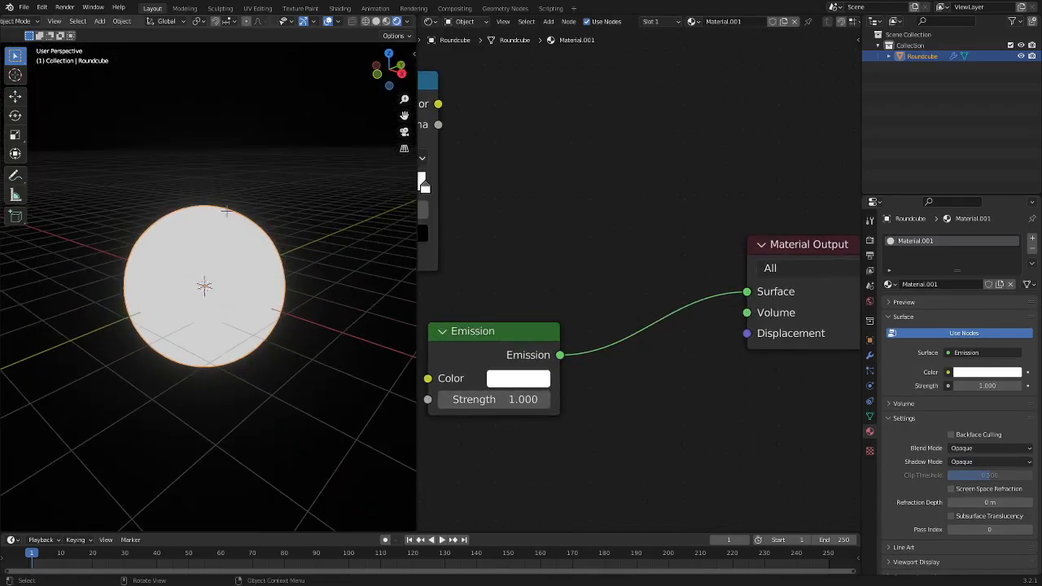
Try an Emission strength of 33.9 and toggle Bloom off and on to compare the glow.
left_click(869, 285)
left_click(869, 255)
left_click(869, 240)
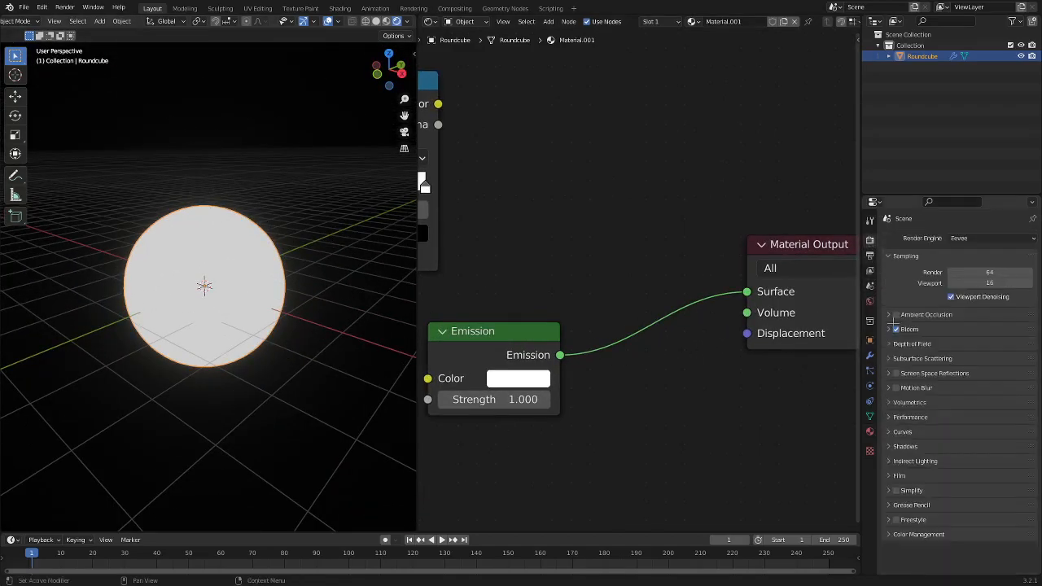
left_click(896, 329)
left_click_drag(512, 398, 620, 399)
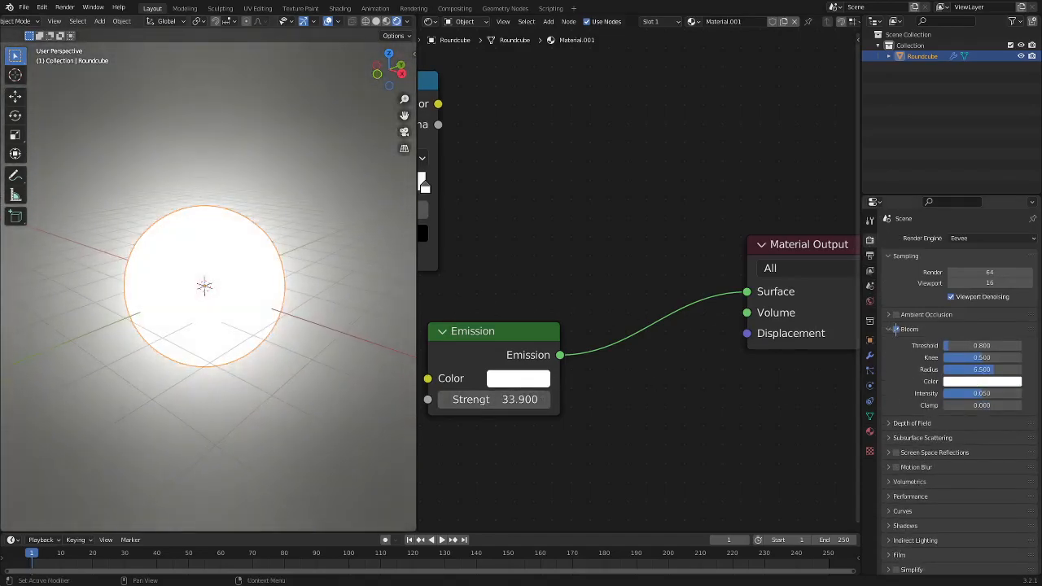
left_click(895, 329)
left_click(895, 329)
Set the Emission node's strength to 5 and its color to pale yellow with hue 0.171 and saturation 0.401.
left_click(497, 404)
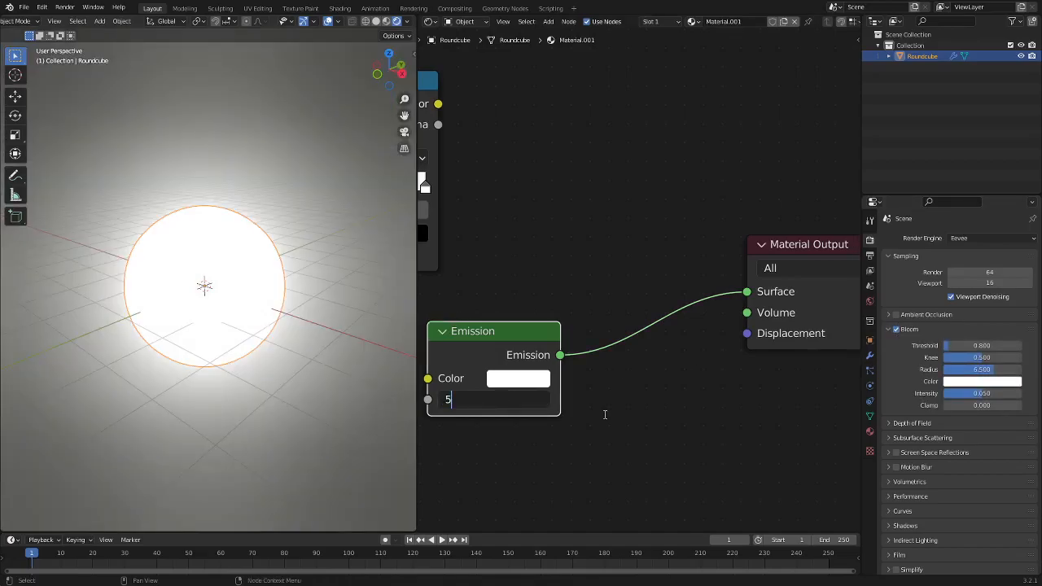
key("Return")
left_click(518, 379)
mouse_move(567, 175)
left_mouse_down()
mouse_move(556, 144)
mouse_move(531, 237)
mouse_move(501, 149)
mouse_move(591, 185)
mouse_move(554, 171)
left_mouse_up()
right_click(554, 165)
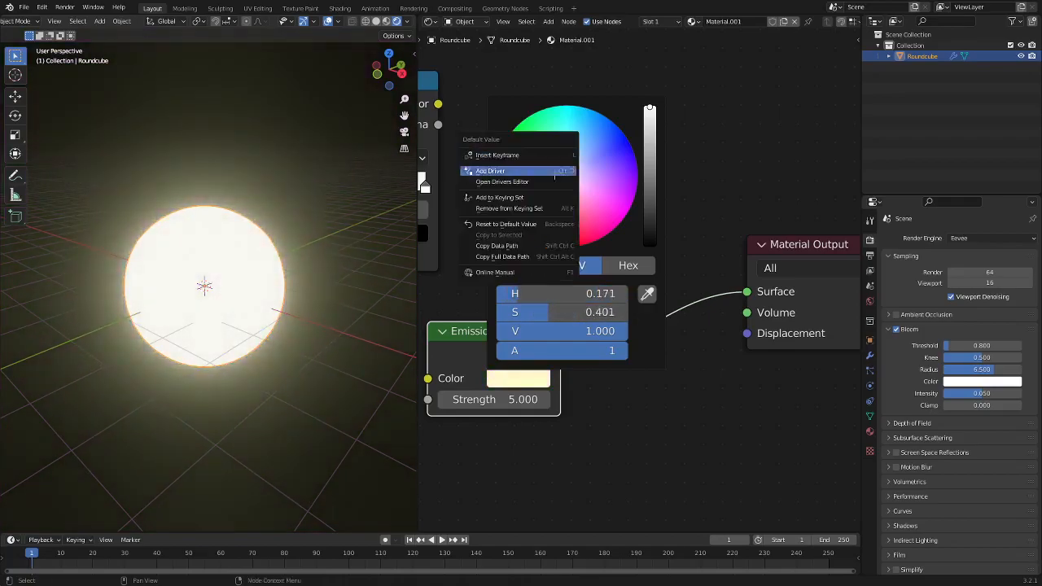
Search the shader nodes for "scene", "time" and "frame".
middle_click_drag(579, 388, 791, 319)
scroll(791, 319, "down", 5)
key("shift+a")
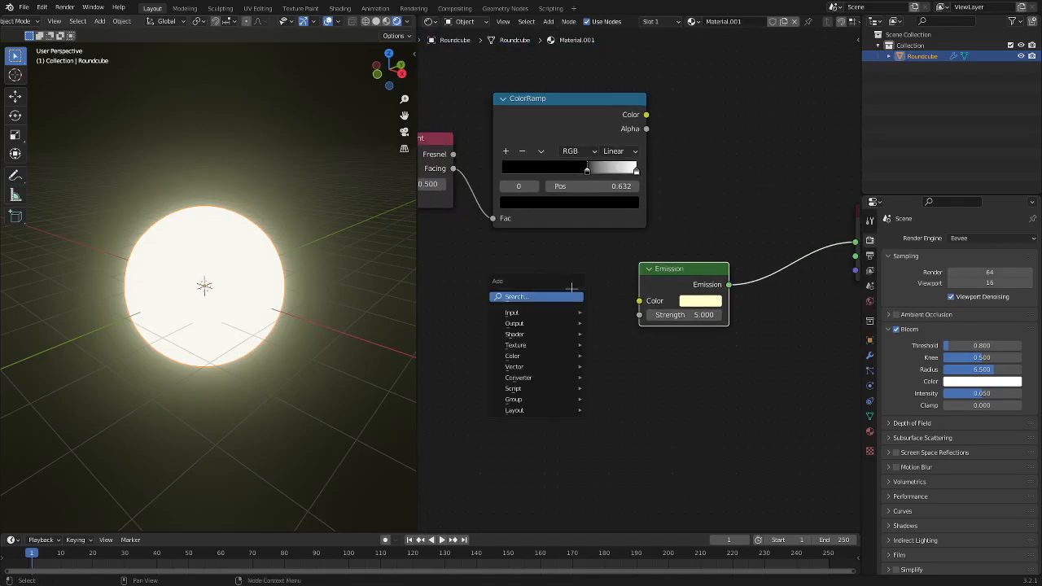
type("sce")
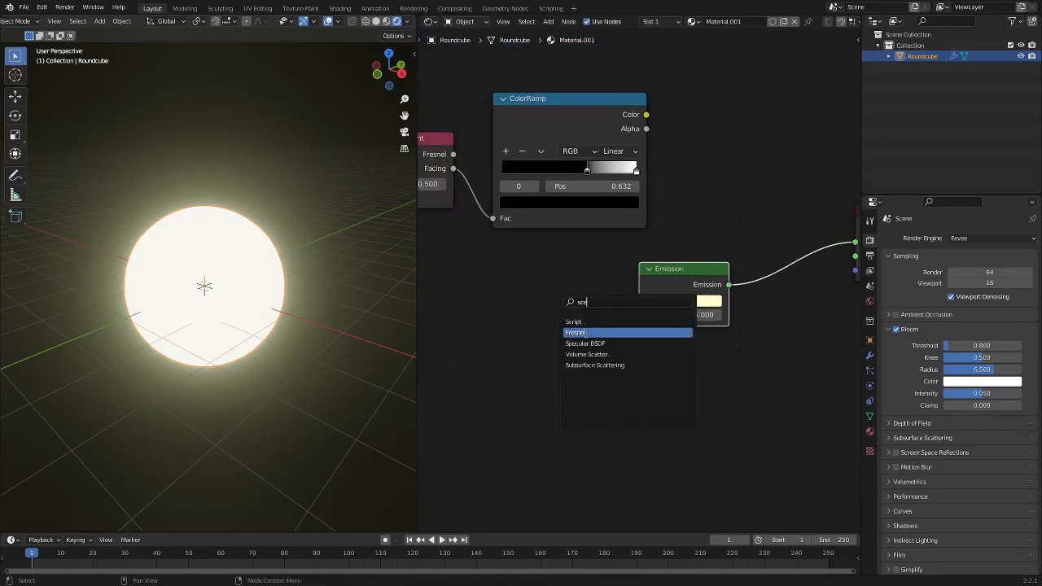
type("ne")
key("BackSpace")
key("BackSpace")
key("BackSpace")
key("BackSpace")
key("BackSpace")
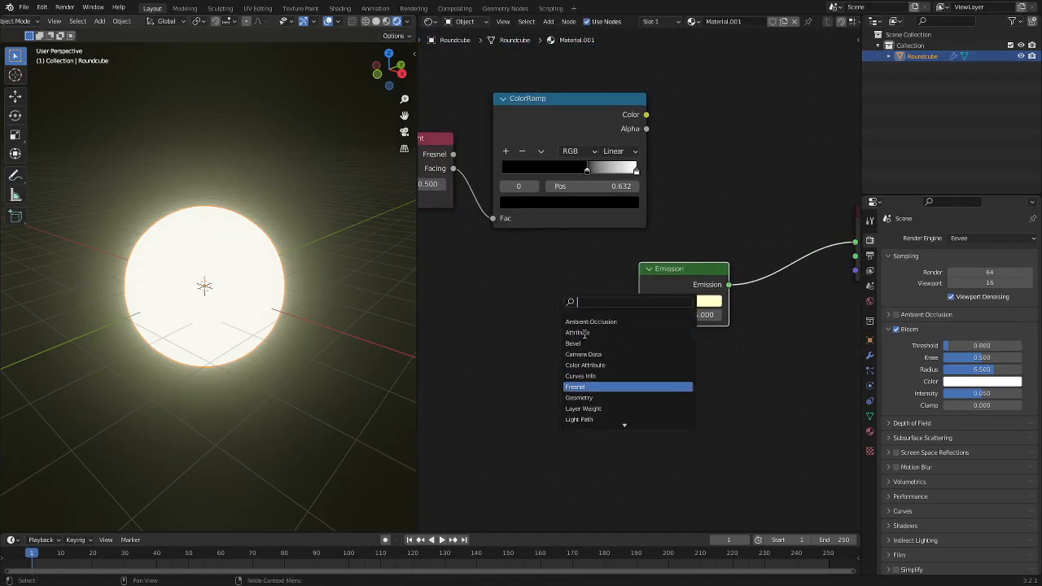
type("time")
key("BackSpace")
key("BackSpace")
key("BackSpace")
key("BackSpace")
type("frame")
key("BackSpace")
key("BackSpace")
key("BackSpace")
key("BackSpace")
key("Escape")
Look once more for a scene-related shader node by searching "sce" and browsing the matches for "sc".
key("shift+a")
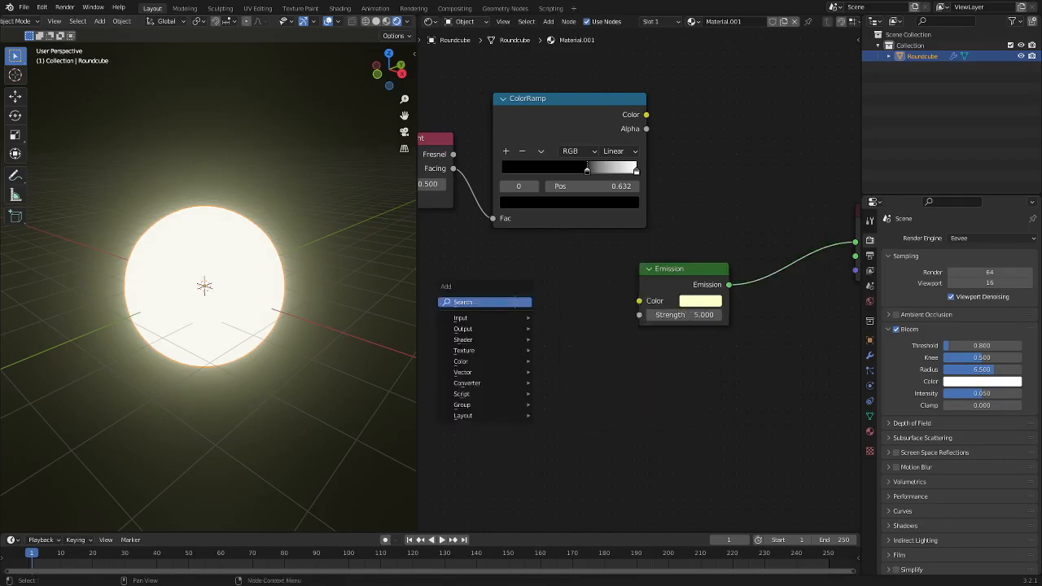
left_click(491, 301)
type("t")
key("BackSpace")
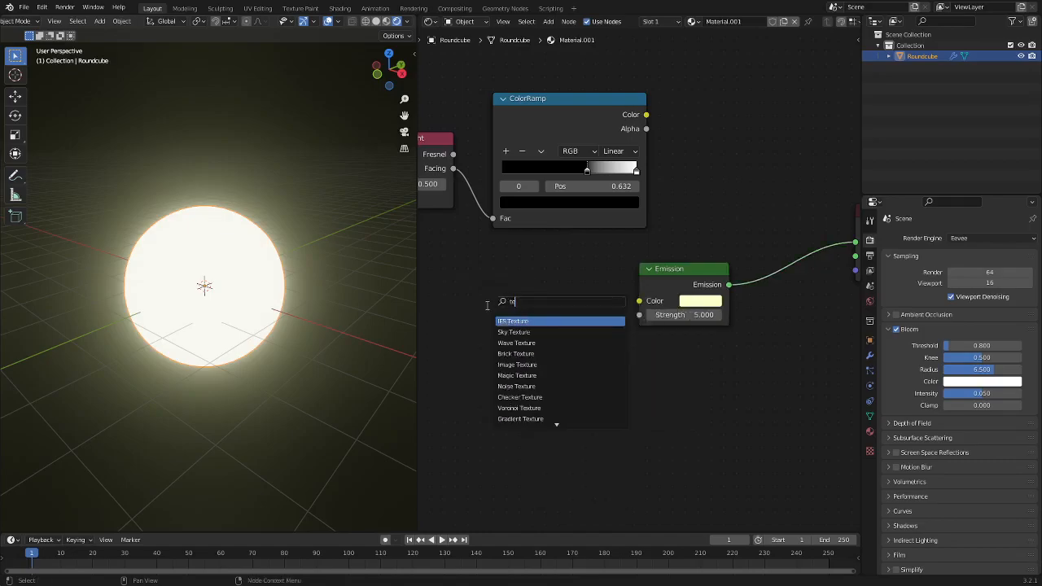
type("sce")
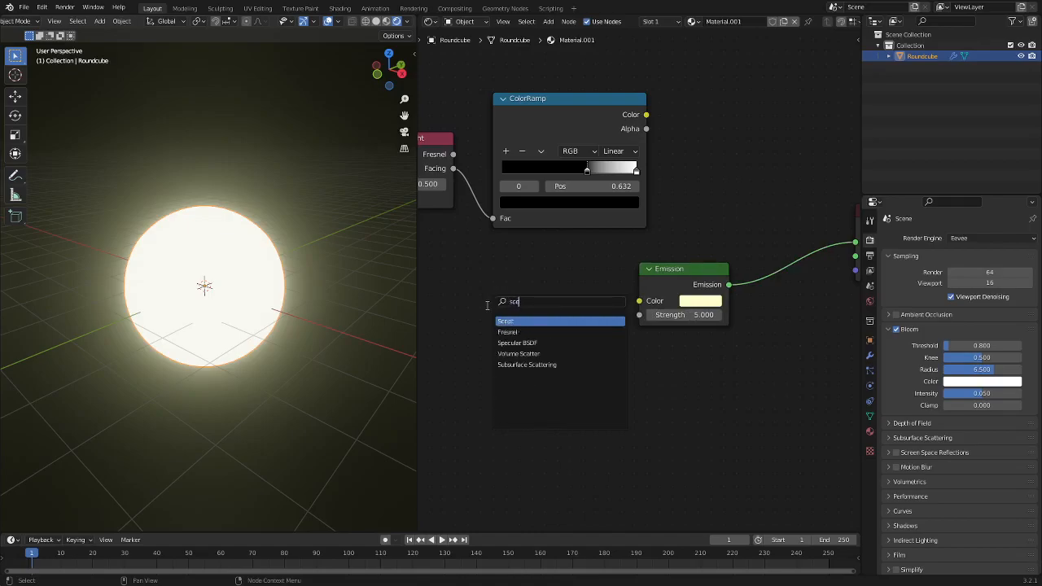
key("BackSpace")
key("BackSpace")
key("BackSpace")
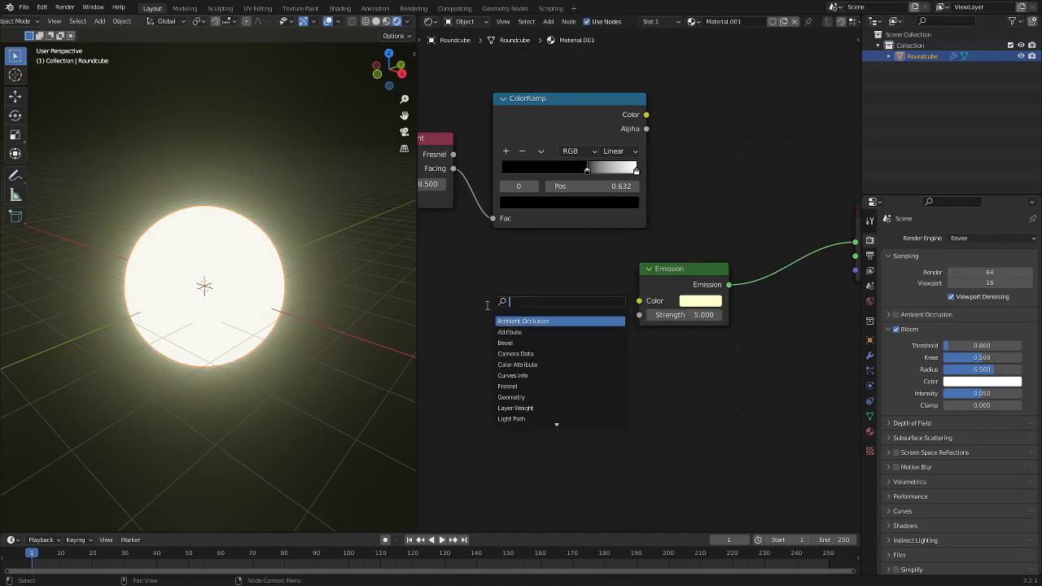
type("sc")
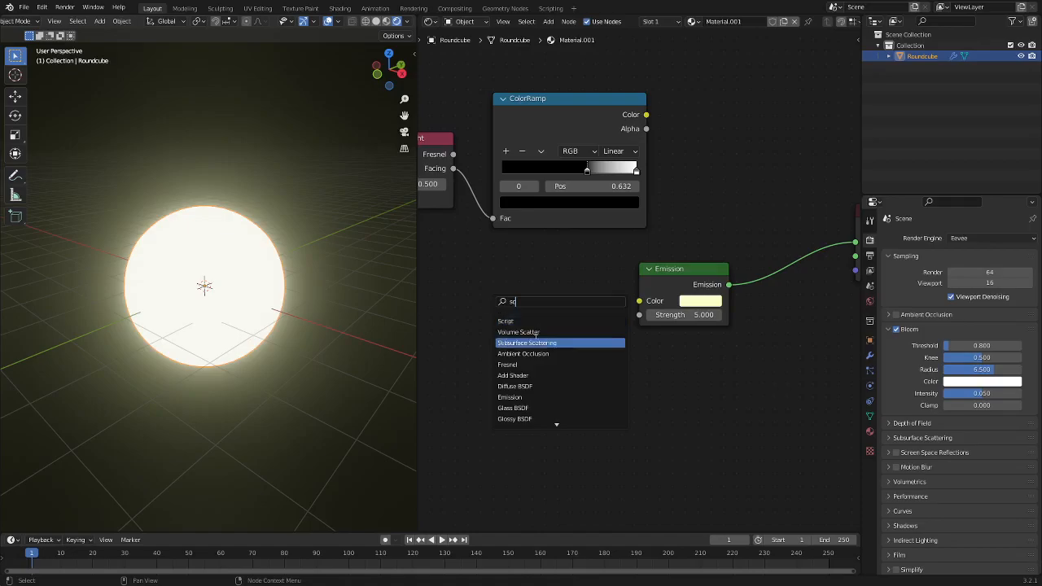
scroll(526, 370, "down", 20)
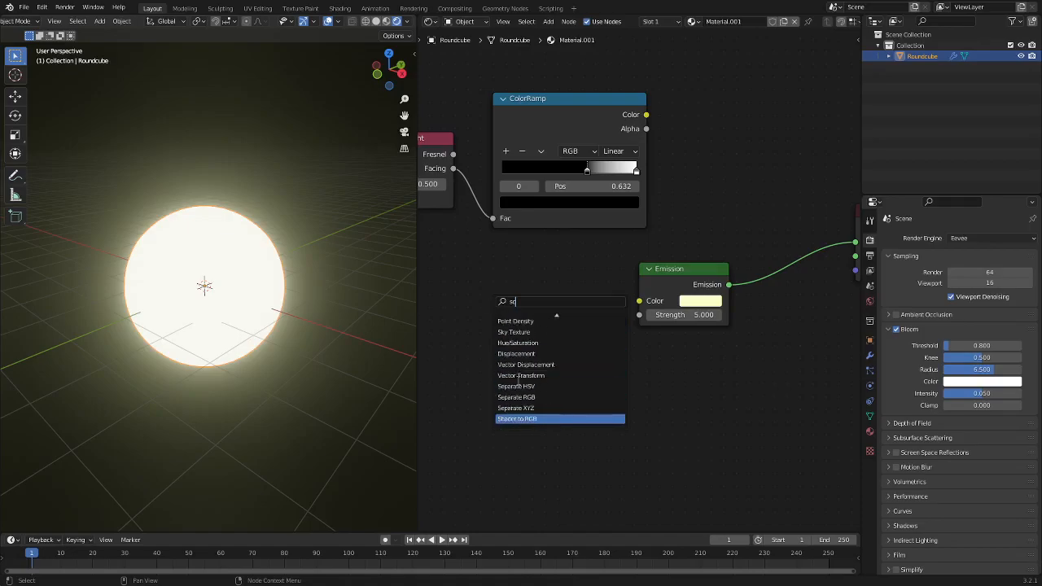
left_click(474, 305)
Try adding a Frame node below the ColorRamp, and delete it again.
key("shift+a")
left_click(524, 303)
type("fr")
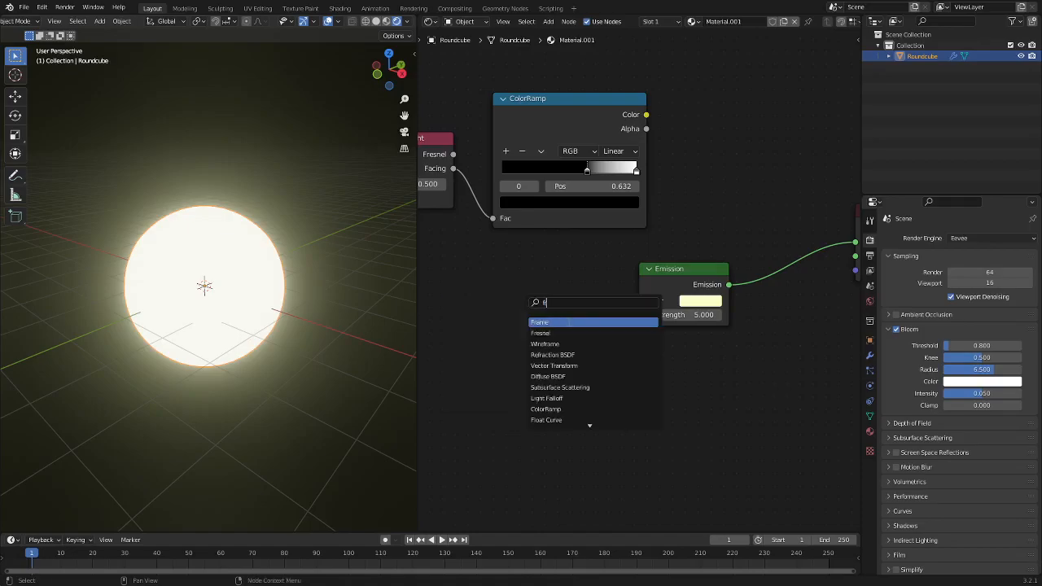
left_click(569, 322)
left_click(498, 317)
middle_click_drag(589, 377, 665, 388)
left_click(592, 328)
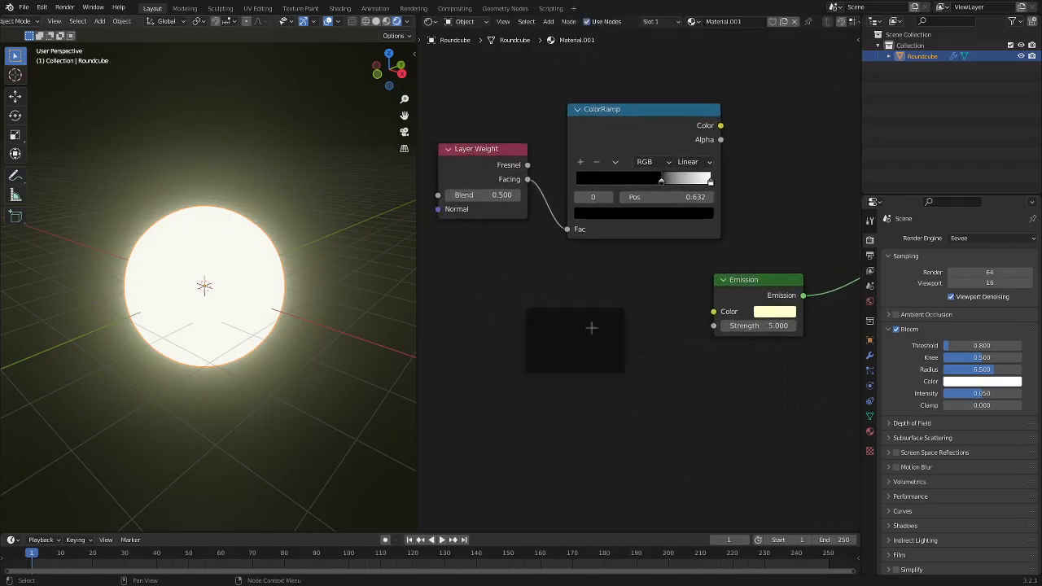
left_click_drag(540, 300, 621, 367)
key("Delete")
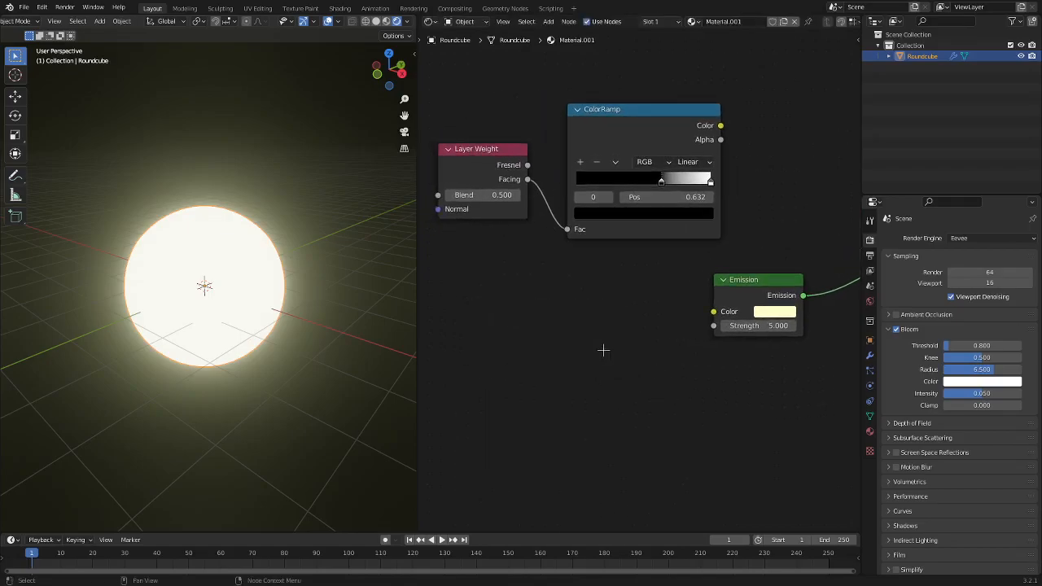
Move the Emission node farther from the Material Output and change its color to magenta.
scroll(626, 343, "down", 10)
scroll(631, 338, "up", 10)
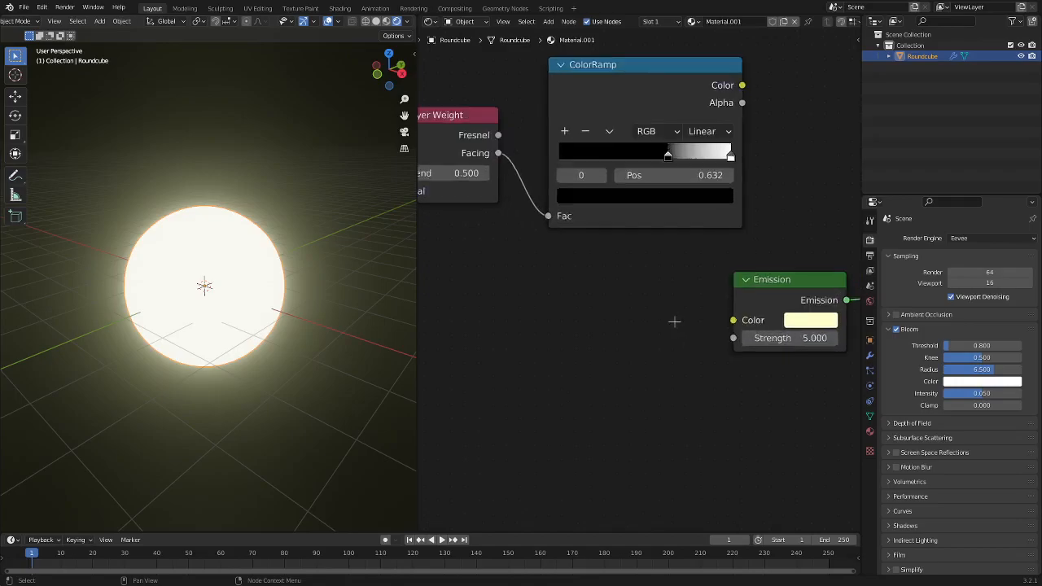
middle_click_drag(658, 314, 488, 328)
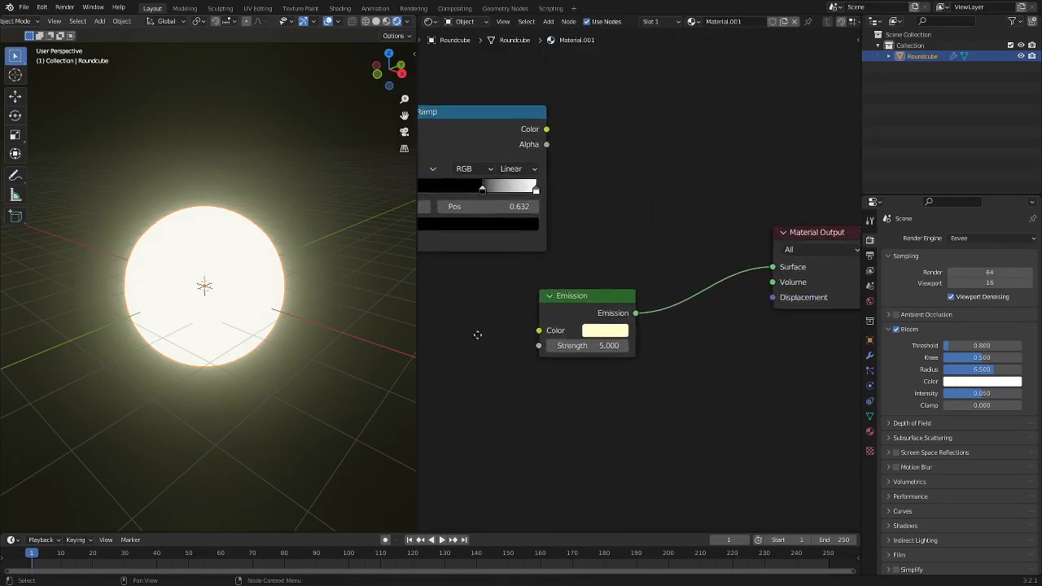
scroll(475, 330, "down", 2)
scroll(480, 321, "down", 1)
scroll(716, 295, "up", 2)
middle_click_drag(716, 296, 698, 263)
scroll(730, 242, "up", 1)
left_click_drag(581, 267, 511, 285)
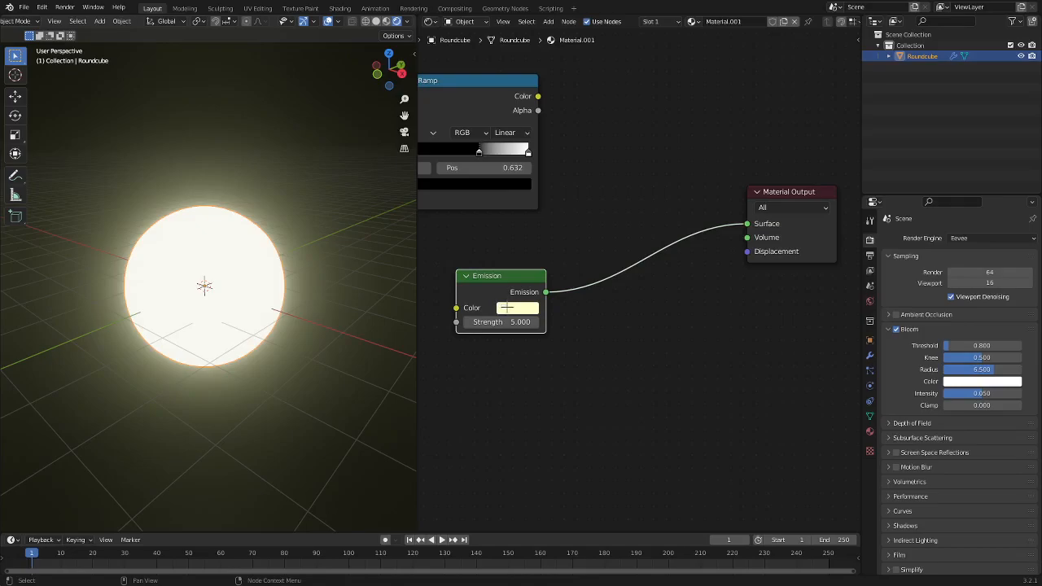
left_click(519, 307)
left_click_drag(547, 177, 592, 194)
Insert a Mix Shader between Emission and Material Output, and connect the ColorRamp's Color to its second Shader input.
middle_click_drag(581, 330, 652, 387)
key("shift+a")
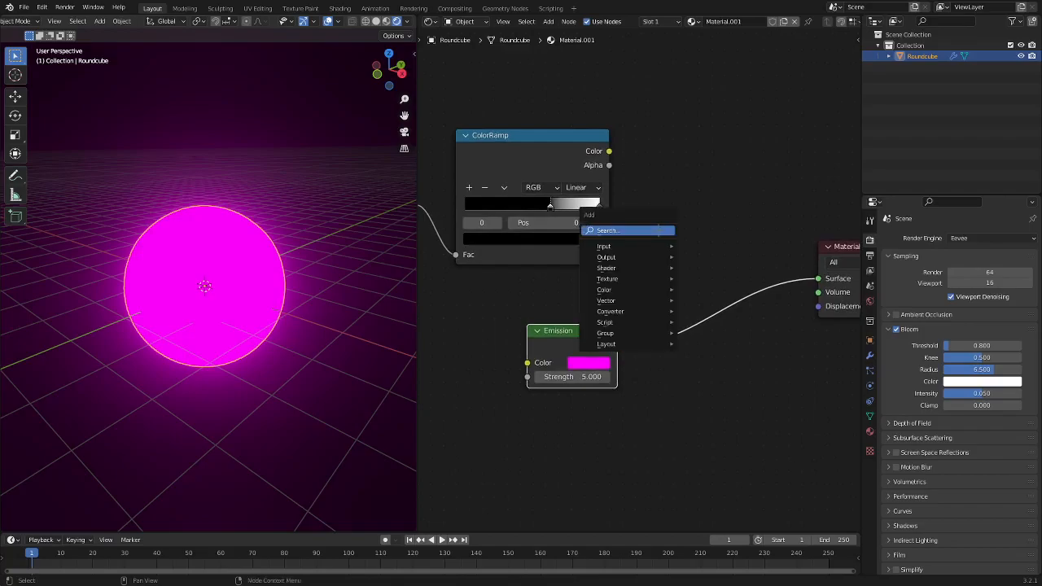
type("mix")
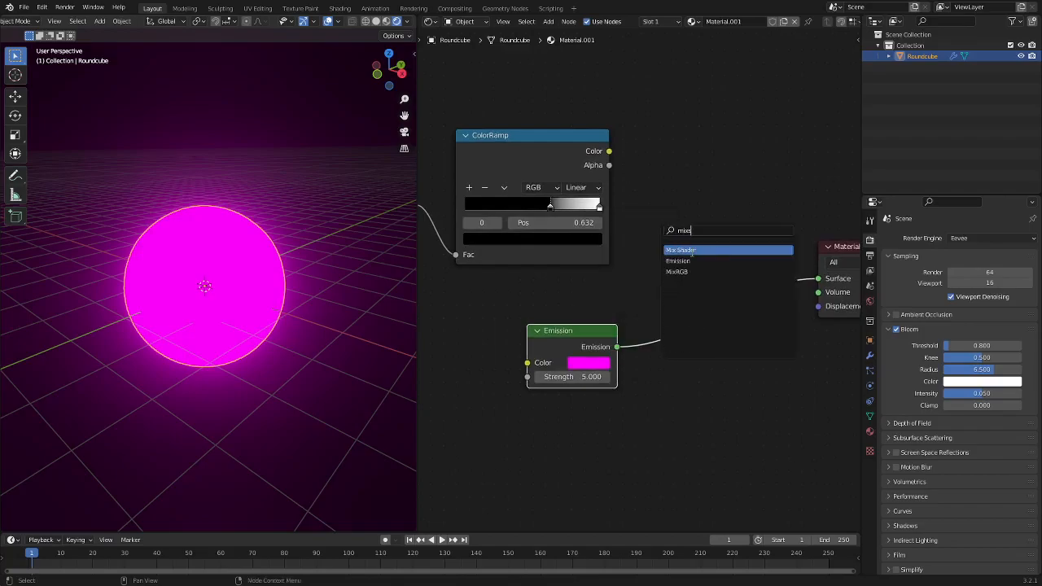
left_click(692, 251)
left_click(708, 242)
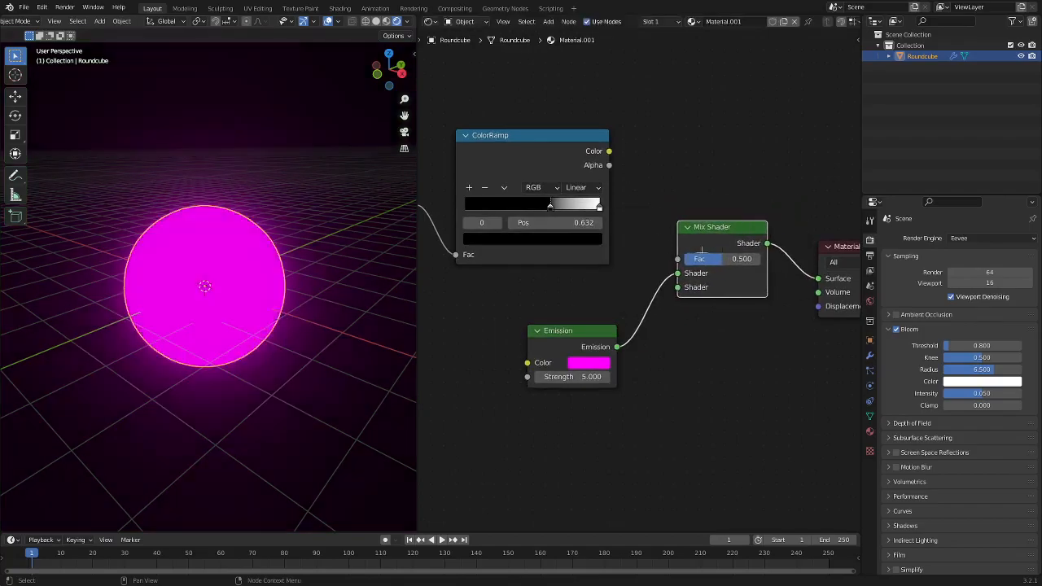
left_click_drag(608, 151, 678, 286)
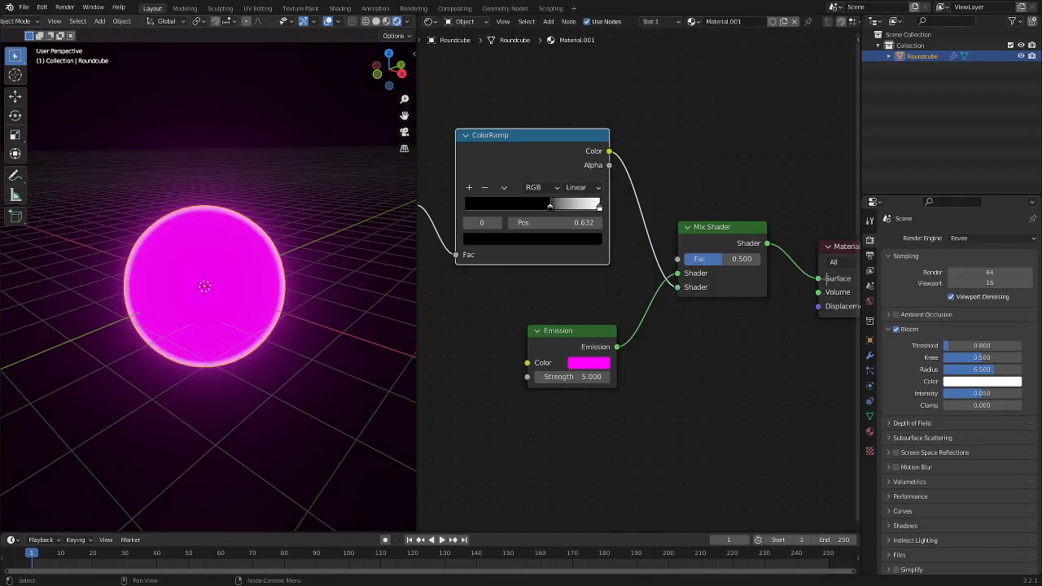
Move the ColorRamp's black stop to position 0 and keep the white stop at 1.
middle_click_drag(632, 295, 669, 296)
left_click_drag(592, 218, 489, 218)
middle_click_drag(485, 221, 550, 228)
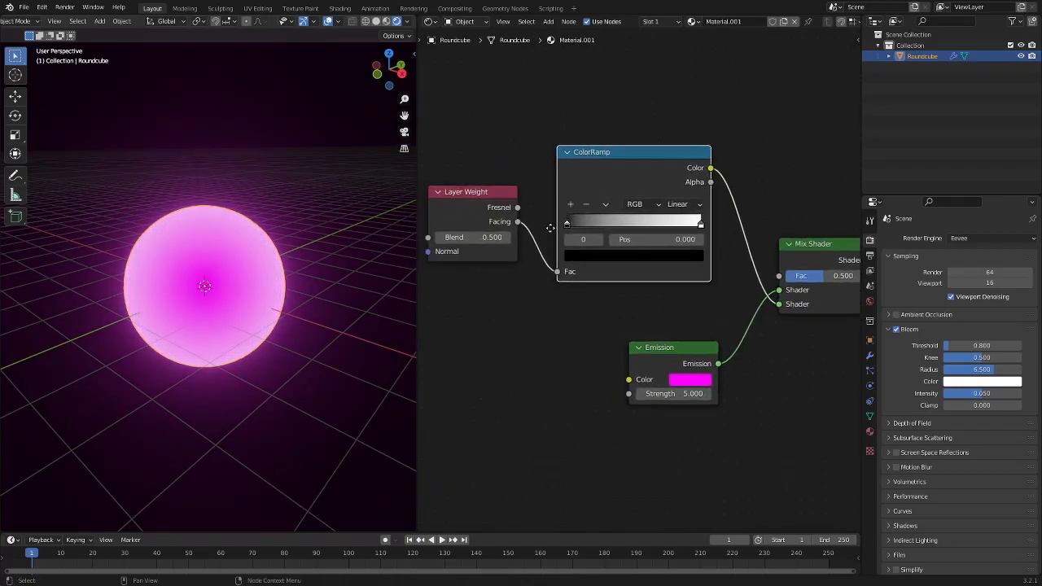
left_click_drag(701, 224, 727, 234)
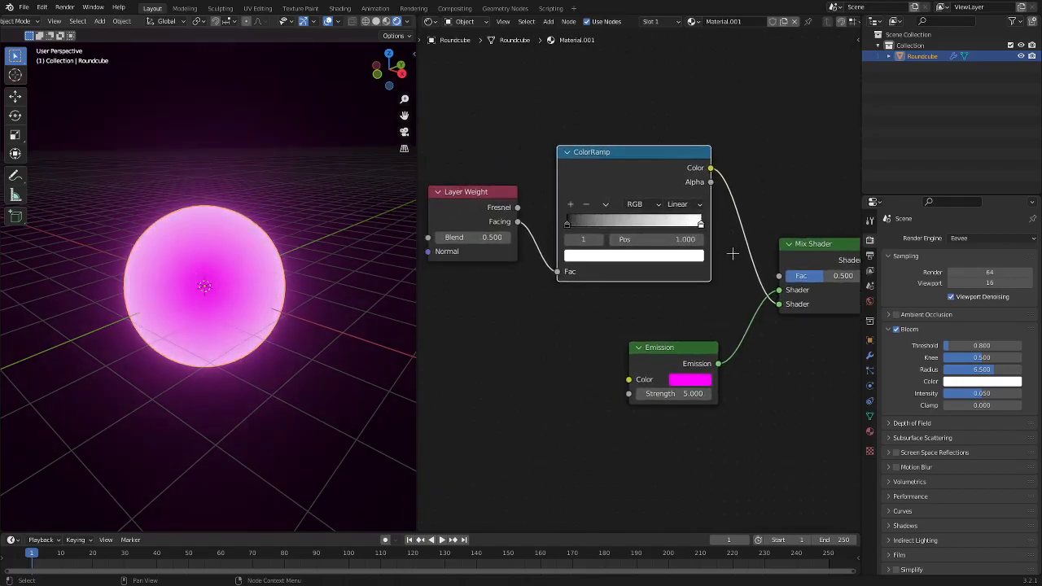
middle_click_drag(730, 289, 597, 276)
Try Mix Shader factors of 0.808 and 0.683 and compare the blend on the sphere.
mouse_move(676, 273)
left_mouse_down()
mouse_move(709, 273)
mouse_move(652, 262)
mouse_move(703, 263)
left_mouse_up()
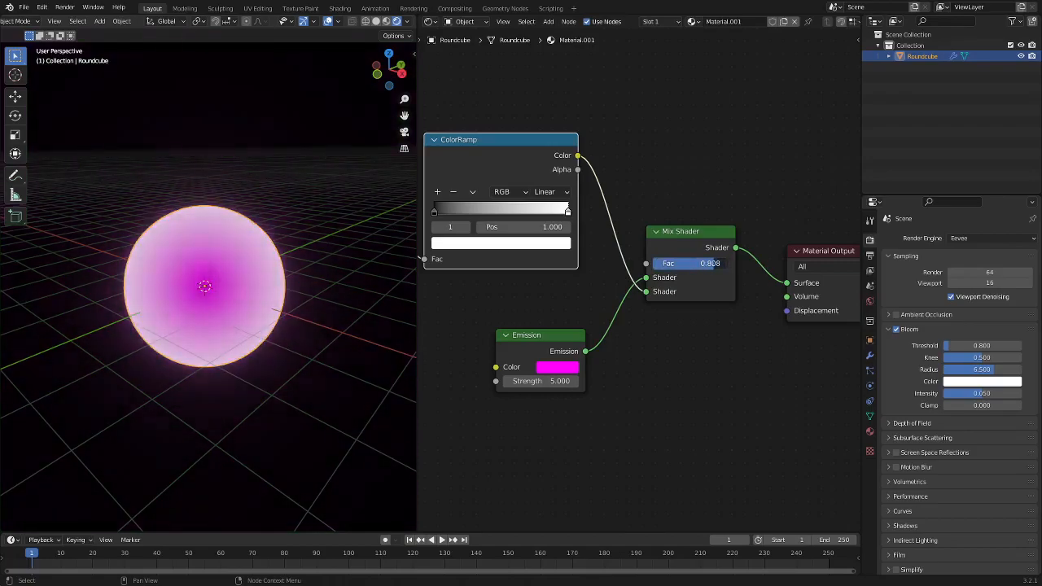
middle_click_drag(294, 286, 354, 275)
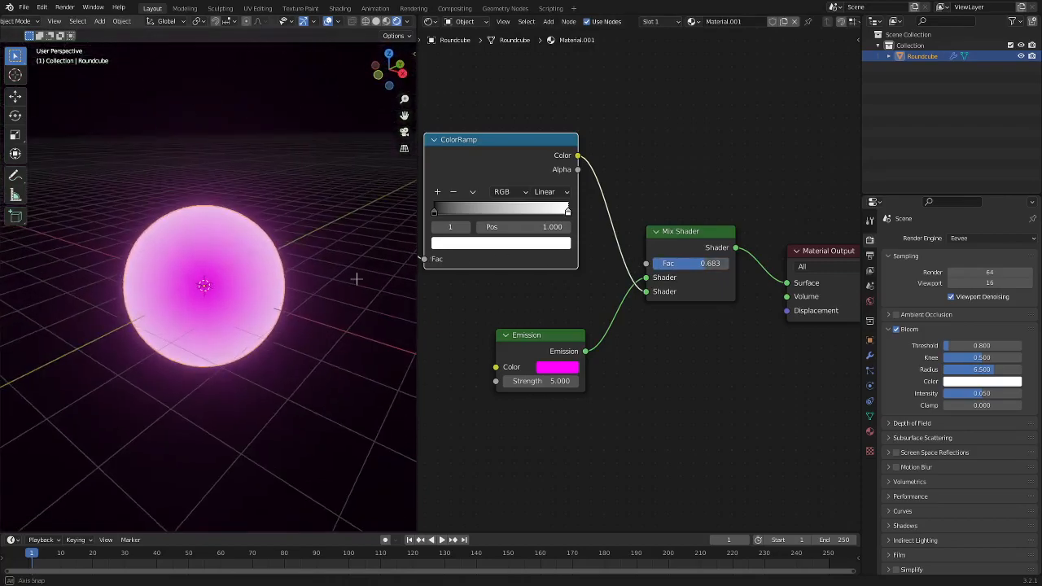
scroll(105, 132, "up", 5)
scroll(288, 249, "down", 10)
scroll(288, 249, "up", 9)
Reroute the ColorRamp's Color to the Mix Shader's Fac and add a Diffuse BSDF node.
left_click_drag(673, 239, 659, 288)
key("shift+a")
left_click(658, 345)
type("diff")
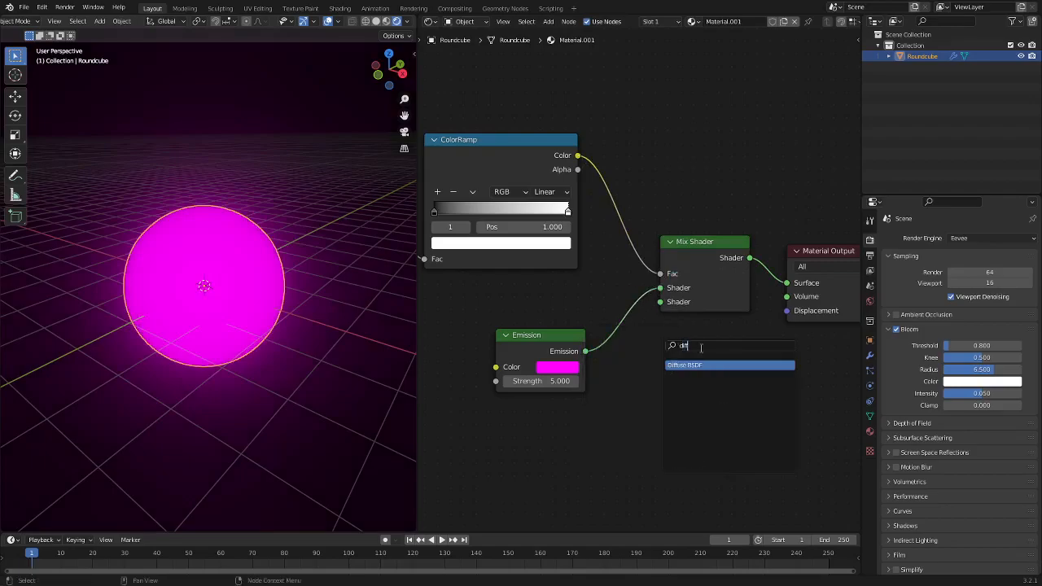
key("Return")
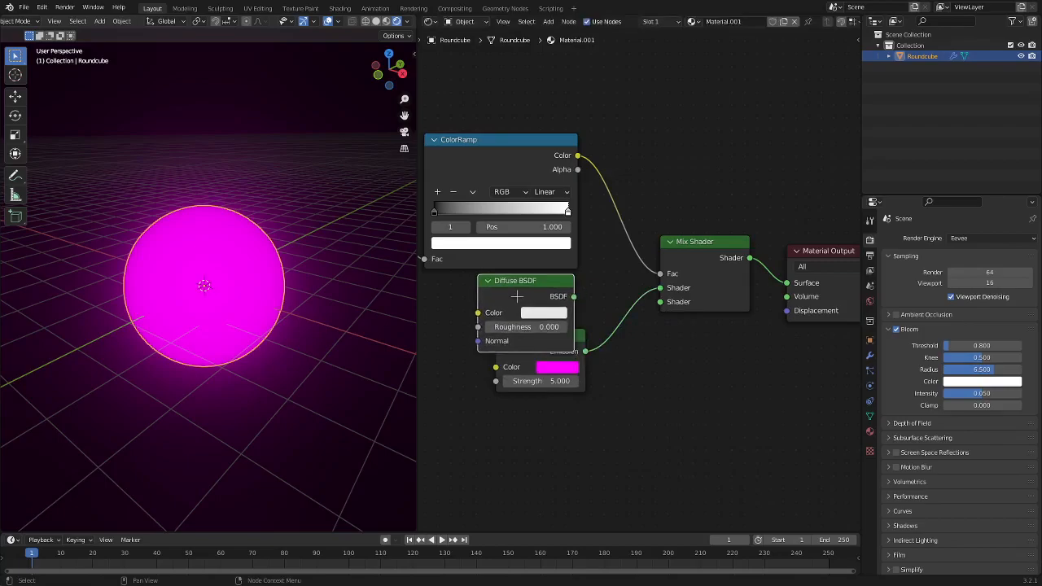
Move the Emission node clear of the Diffuse BSDF and connect the Diffuse BSDF to the Mix Shader's second Shader input.
left_click_drag(579, 337, 648, 410)
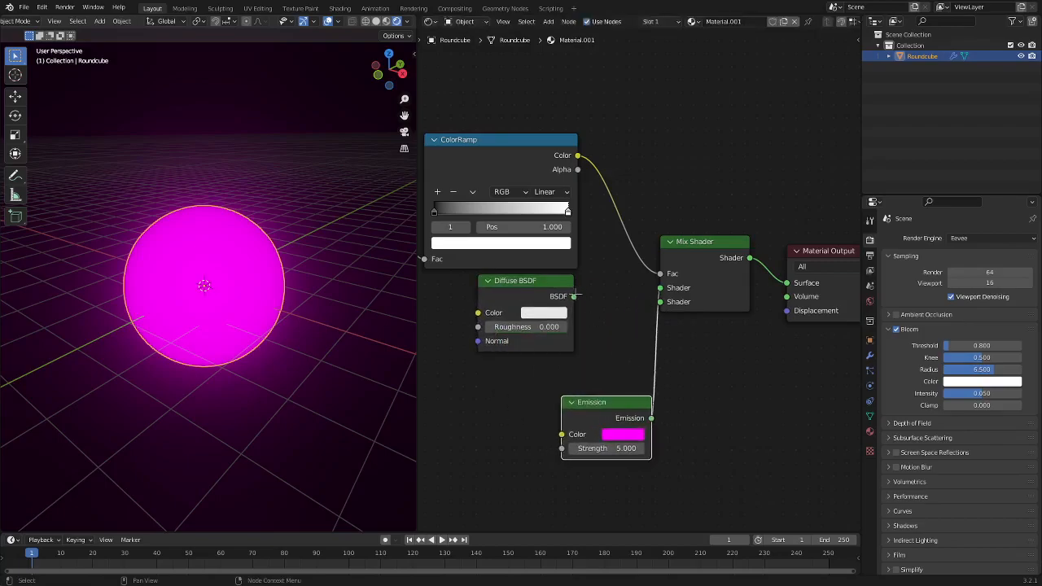
left_click_drag(662, 302, 661, 302)
left_click_drag(542, 285, 580, 296)
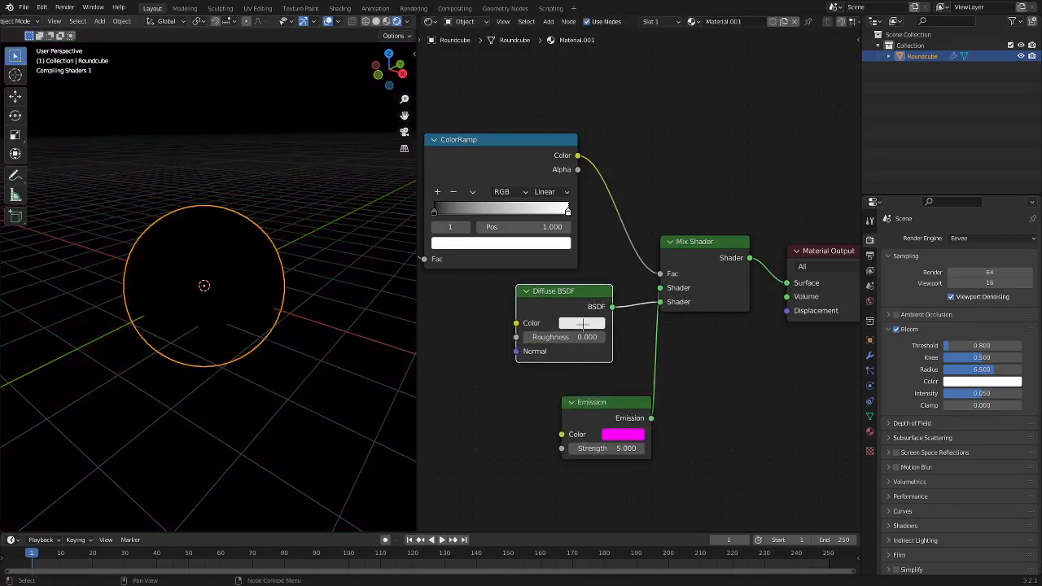
Set the Diffuse BSDF color to black and swap the Mix Shader's two Shader inputs so Diffuse comes first.
left_click(581, 324)
left_click_drag(667, 159, 665, 235)
left_click(499, 271)
left_click_drag(567, 210, 591, 218)
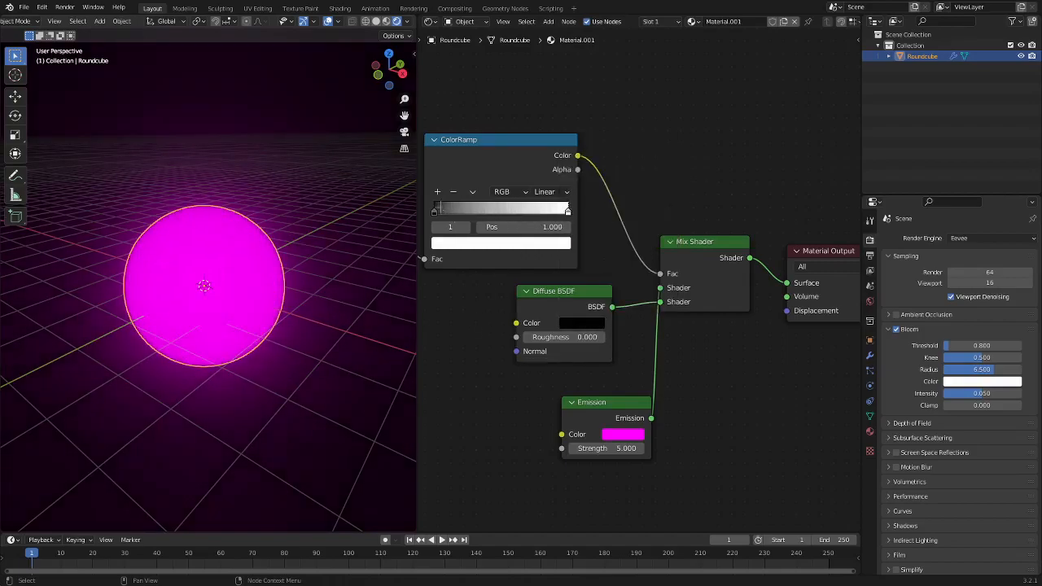
left_click_drag(664, 301, 662, 289)
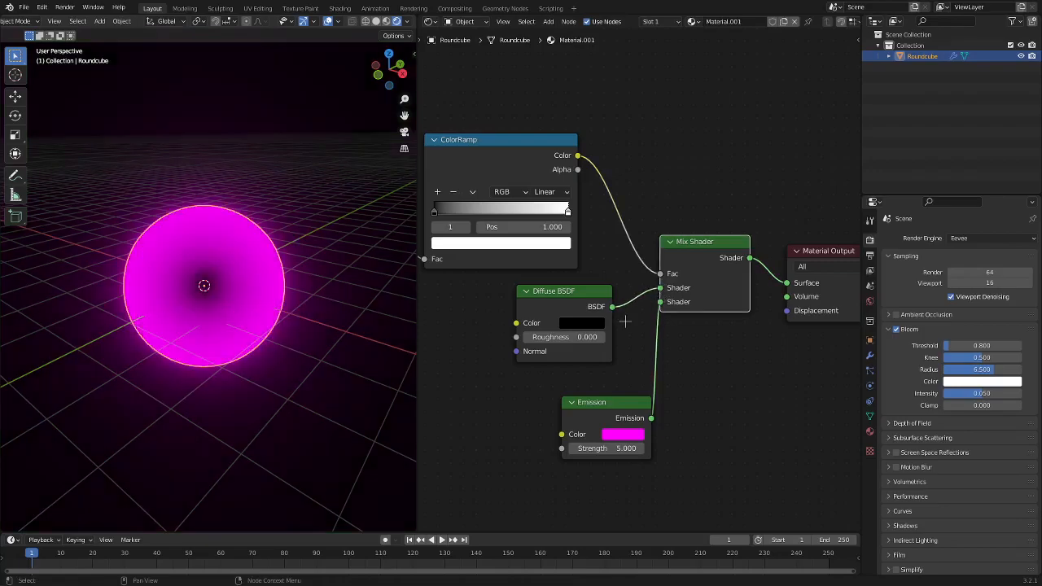
Try sliding the ColorRamp's white stop to the black end and flipping the ramp, and flip it back.
left_click_drag(568, 213, 590, 213)
left_click(434, 212)
left_click_drag(434, 212, 411, 213)
left_click_drag(567, 210, 434, 213)
left_click(472, 191)
left_click(507, 203)
left_click(472, 191)
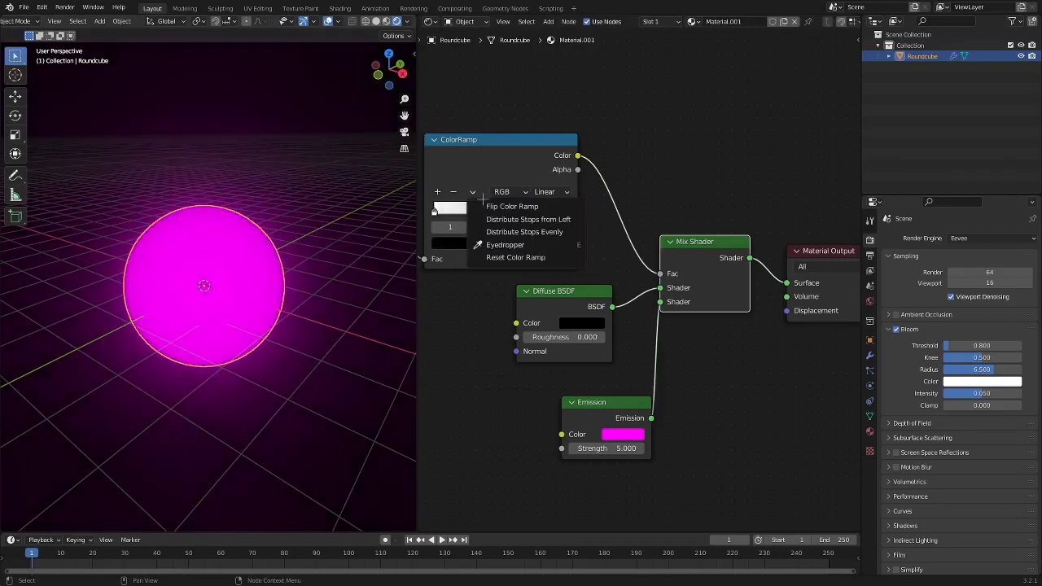
left_click(508, 205)
Place the ColorRamp's white stop at the far end and black stop at 0.595, and raise the Emission strength to 123.4.
left_click_drag(567, 211, 601, 220)
left_click_drag(434, 211, 513, 211)
left_click_drag(612, 446, 696, 447)
scroll(638, 281, "down", 1)
scroll(317, 396, "down", 1)
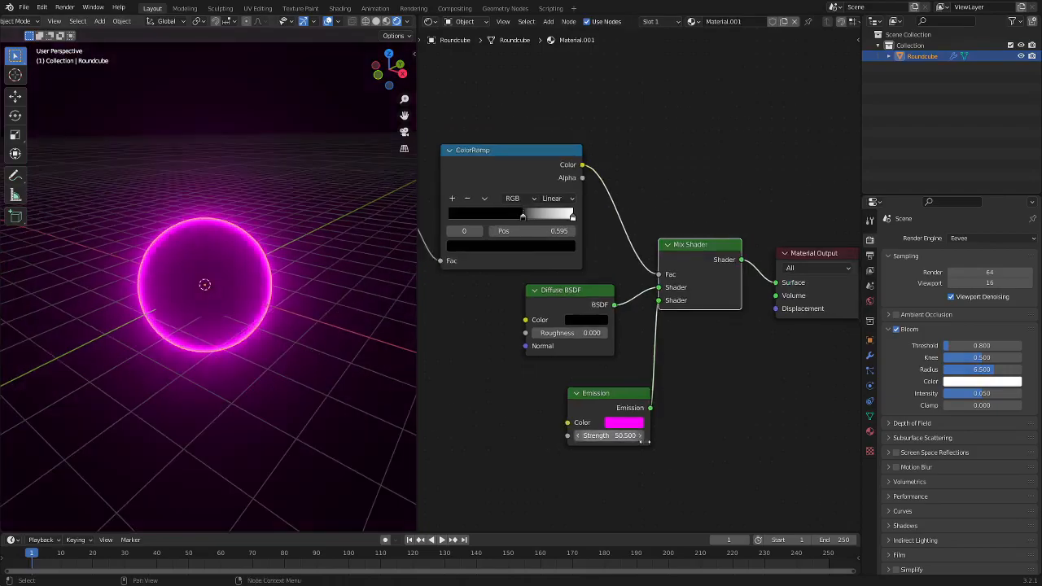
left_click_drag(605, 437, 734, 437)
Hide the viewport overlays and scatter five duplicates of the glowing sphere around the original.
scroll(275, 324, "down", 8)
middle_click_drag(275, 323, 237, 310)
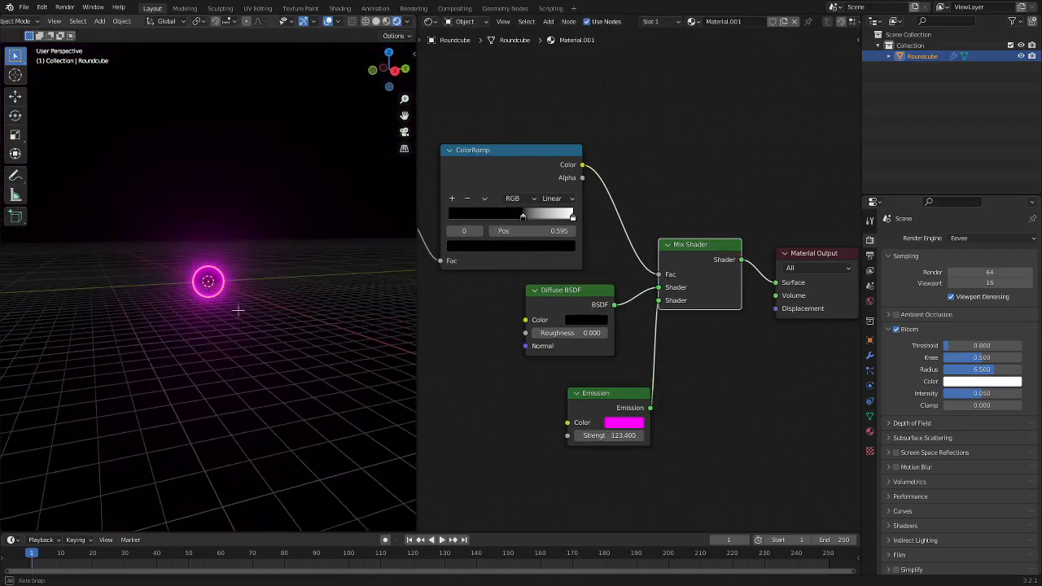
key("shift+alt+z")
left_click_drag(121, 225, 321, 360)
key("shift+d")
left_click(174, 267)
key("shift+d")
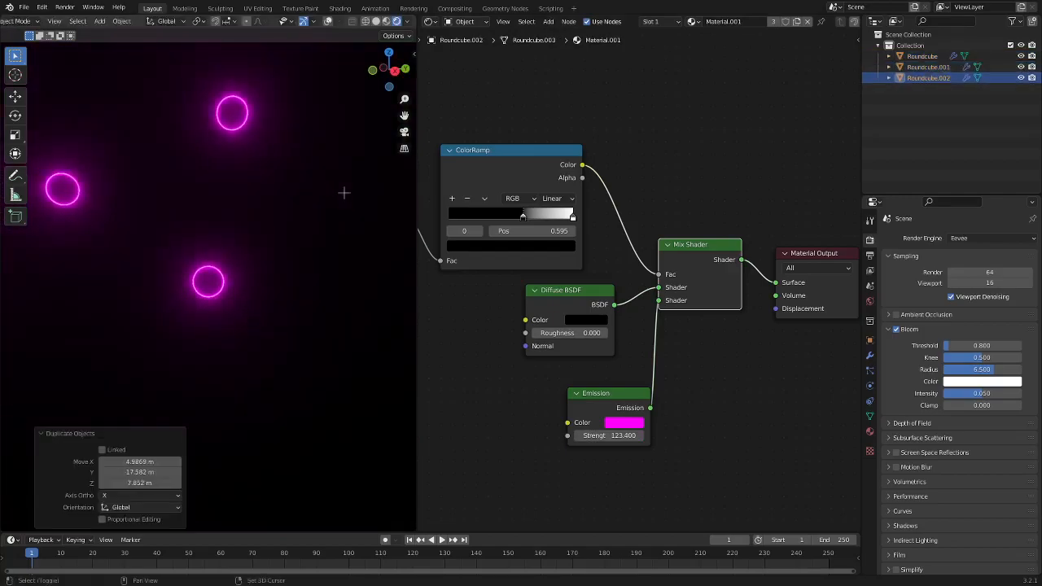
left_click(344, 190)
key("shift+d")
left_click(236, 389)
key("shift+d")
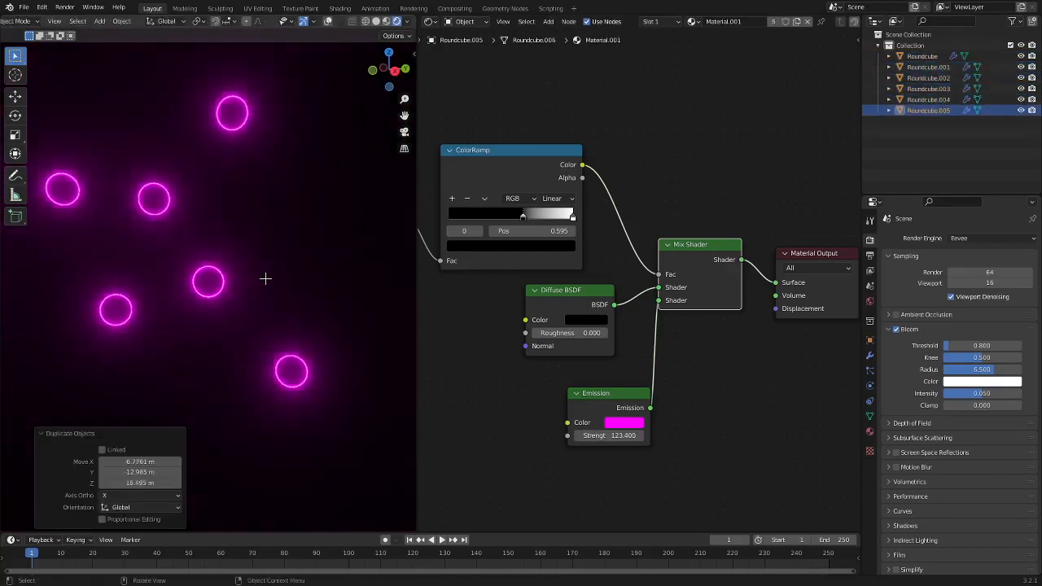
scroll(314, 344, "down", 12)
Undo the most recent sphere duplications.
key("ctrl+z")
key("ctrl+z")
key("ctrl+z")
key("ctrl+z")
key("ctrl+z")
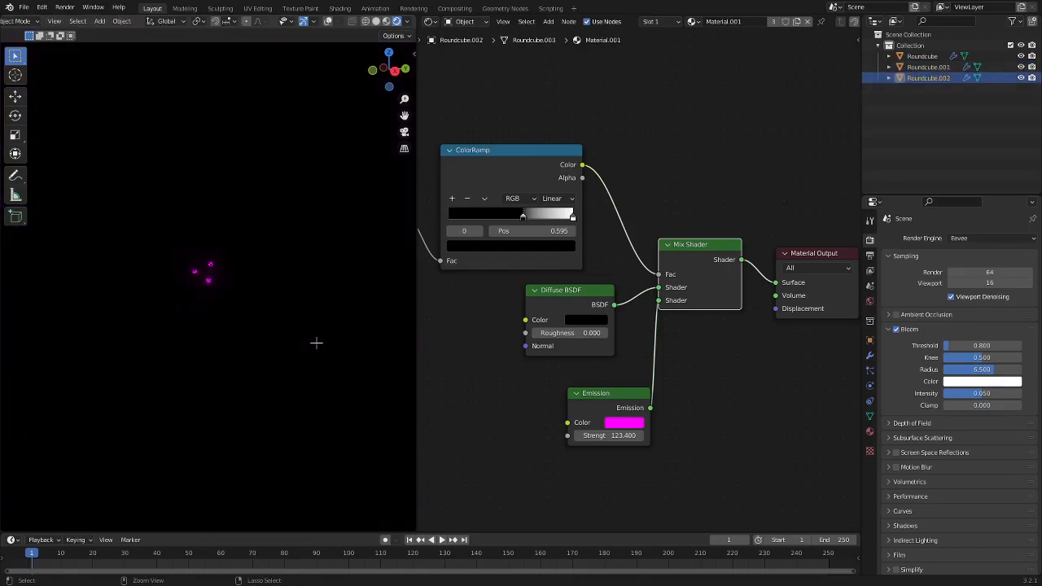
Undo the remaining sphere duplications and the last Emission strength change, and show the viewport overlays again.
scroll(199, 259, "up", 12)
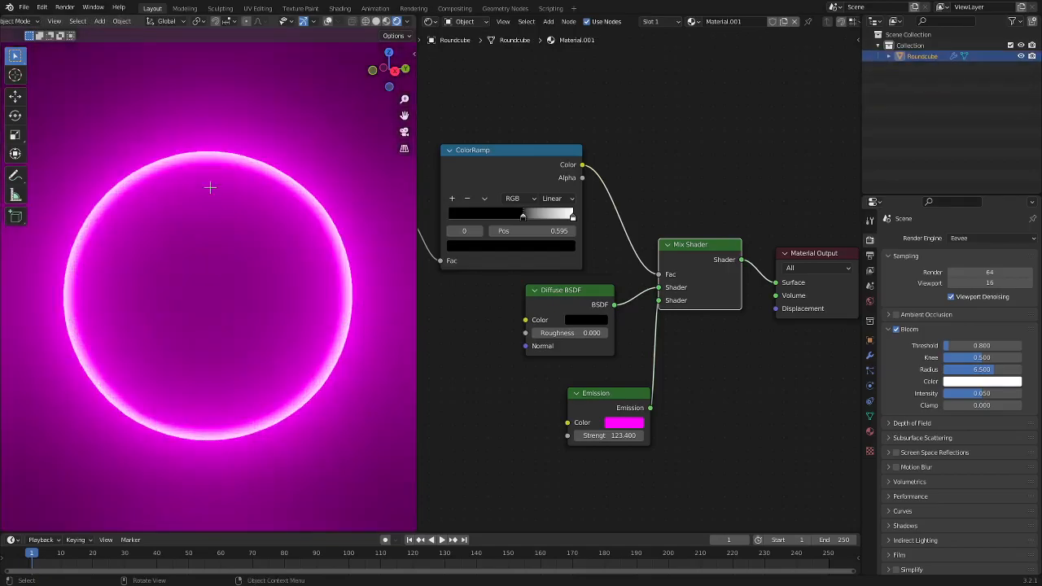
key("ctrl+z")
left_click(327, 21)
scroll(298, 320, "down", 5)
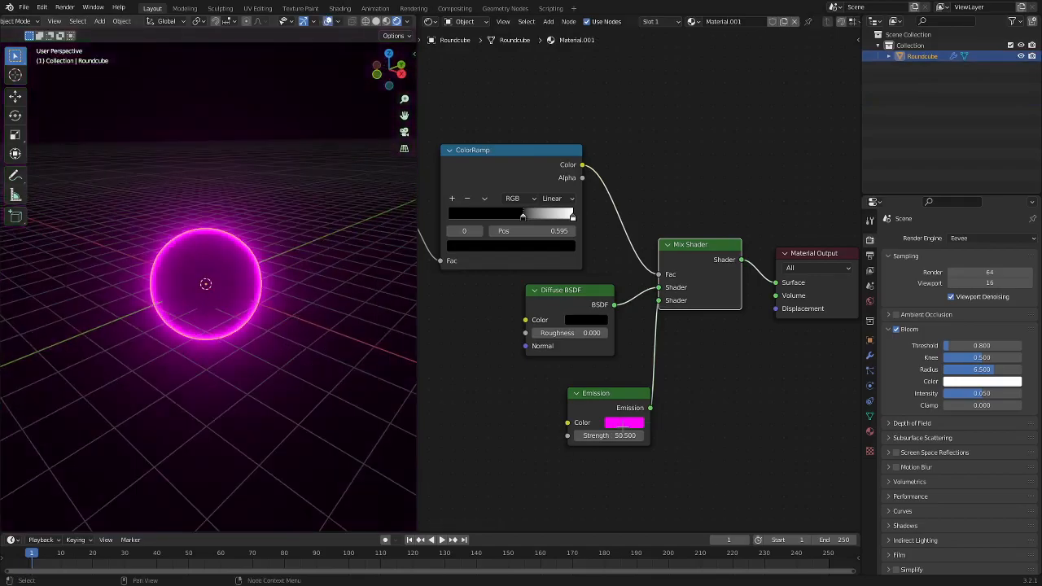
Set the Emission node's color to pure blue with a hue of 0.667.
left_click(623, 425)
left_click_drag(694, 275, 706, 257)
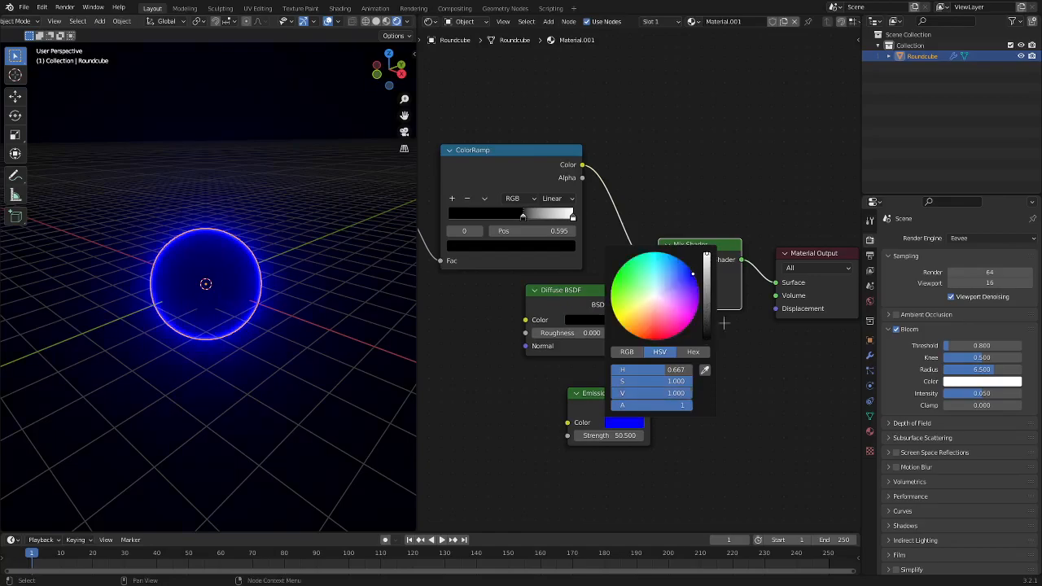
scroll(496, 417, "up", 2)
middle_click_drag(496, 418, 685, 476)
middle_click_drag(561, 444, 656, 456)
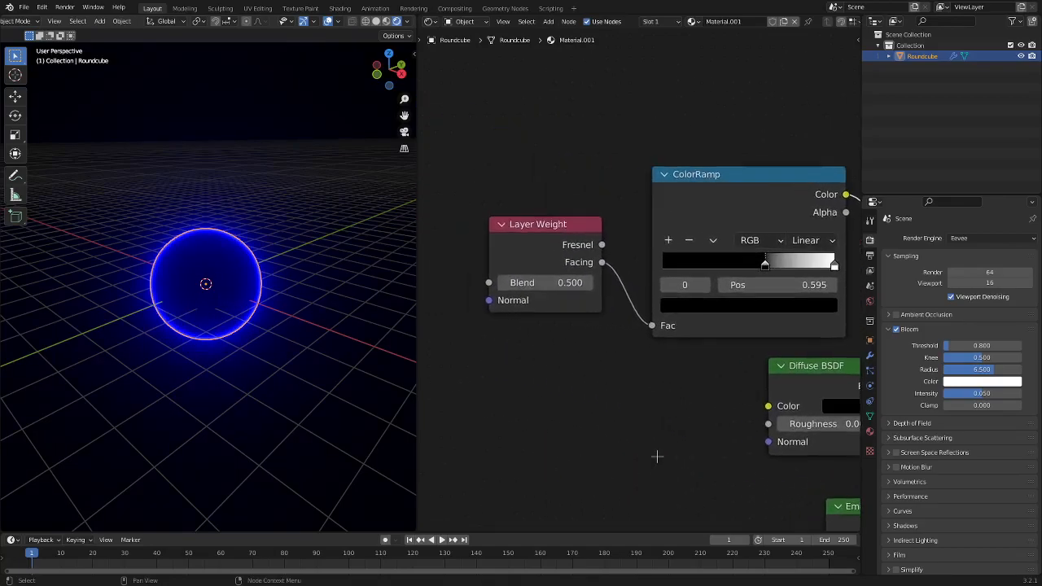
Make room in the node tree by moving the Diffuse BSDF below the ColorRamp and the Material Output farther from the Mix Shader.
scroll(658, 451, "down", 4)
middle_click_drag(721, 463, 521, 420)
middle_click_drag(618, 405, 782, 442)
middle_click_drag(712, 442, 571, 443)
left_click_drag(606, 340, 483, 361)
scroll(523, 409, "down", 3)
scroll(523, 410, "down", 1)
left_click_drag(625, 282, 757, 303)
Duplicate all the nodes except the Material Output and place the copied group below the original.
scroll(440, 232, "down", 2)
left_click_drag(459, 235, 607, 414)
key("shift+d")
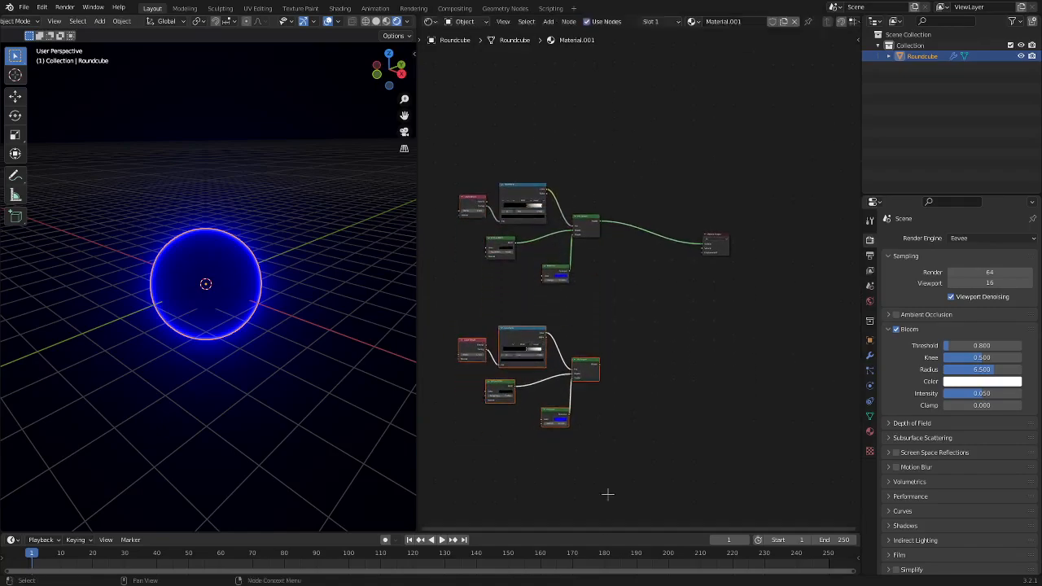
left_click(607, 495)
Add a Mix Shader before the Material Output and feed it with the Mix Shaders of both node groups.
scroll(623, 385, "up", 5)
left_click(573, 425)
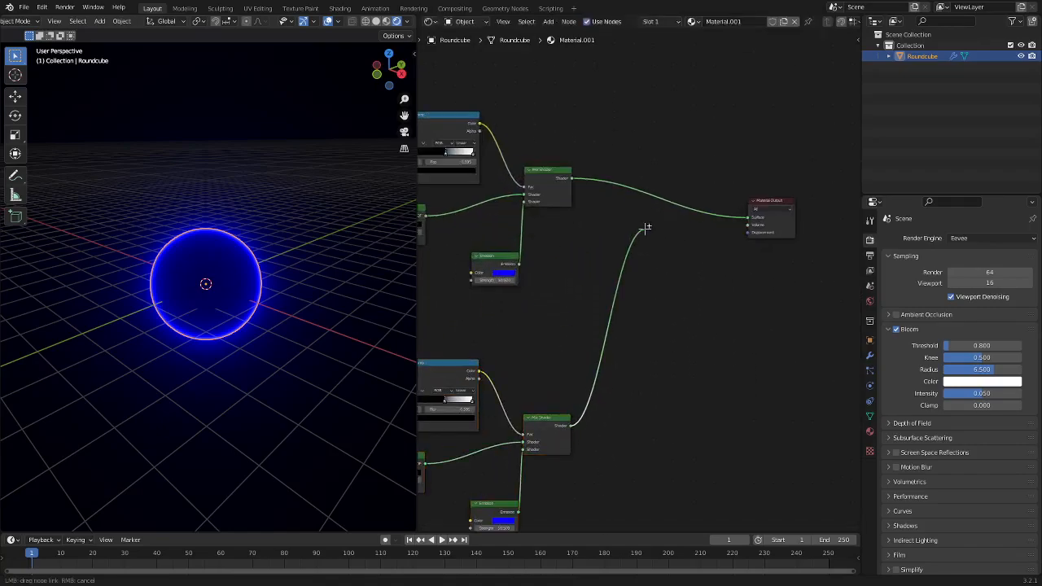
left_click_drag(645, 228, 648, 232)
type("mix")
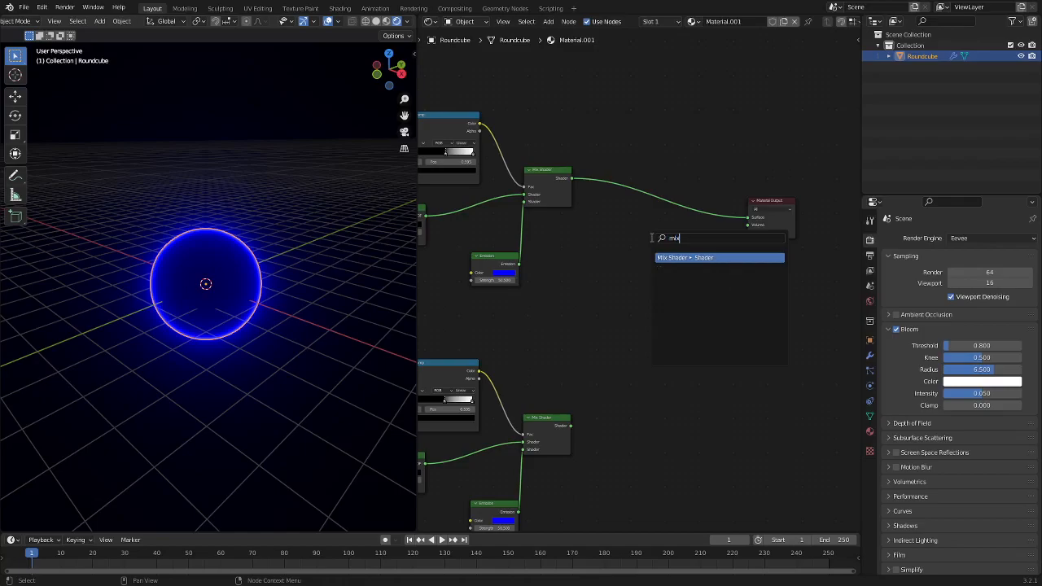
key("Return")
left_click_drag(749, 216, 643, 264)
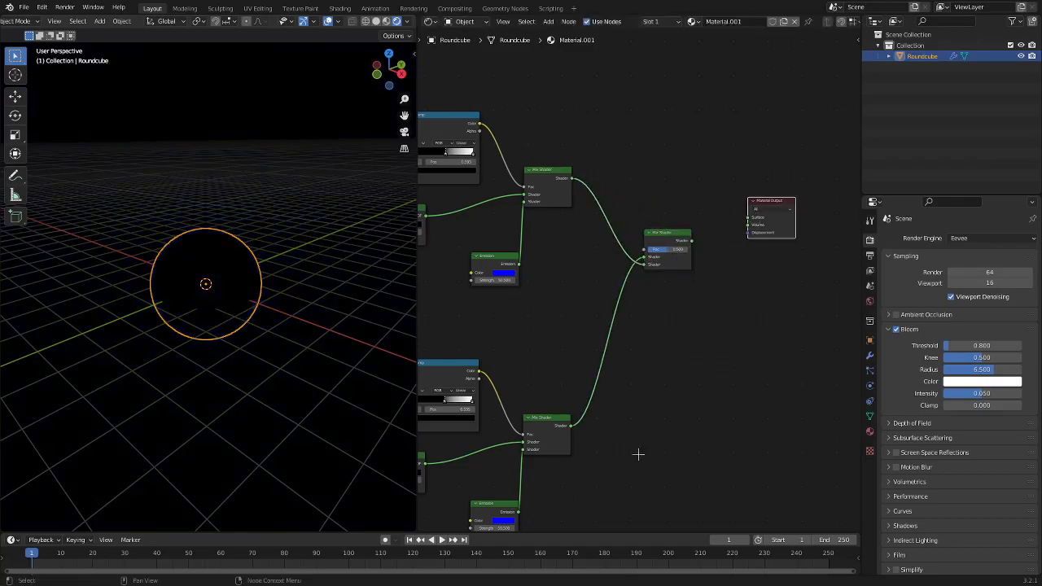
Detach the duplicated group from the combining Mix Shader and link it directly to the Material Output's Surface.
scroll(565, 426, "up", 6)
middle_click_drag(553, 431, 452, 542)
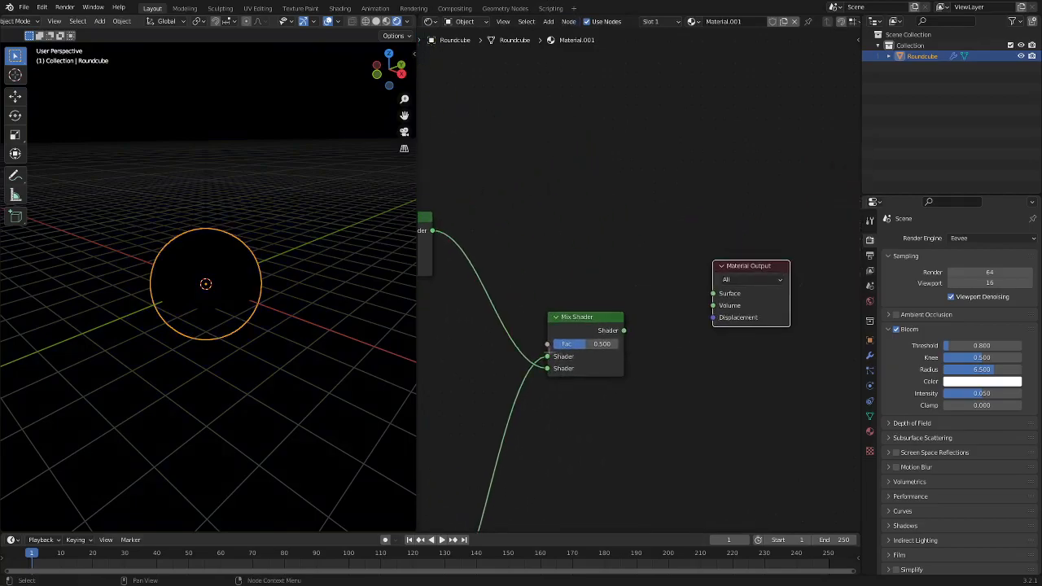
left_click_drag(547, 356, 712, 293)
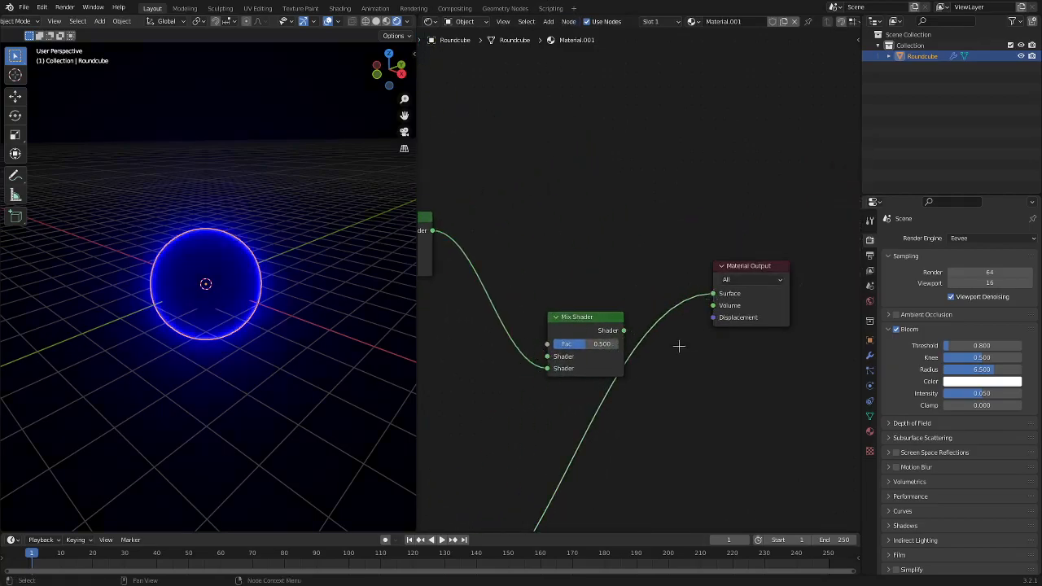
Flip the duplicated group's ColorRamp, placing the black stop at 0.255 and the white stop just before it.
middle_click_drag(586, 476, 765, 286)
middle_click_drag(664, 385, 742, 242)
left_click(579, 434)
middle_click_drag(544, 361, 682, 380)
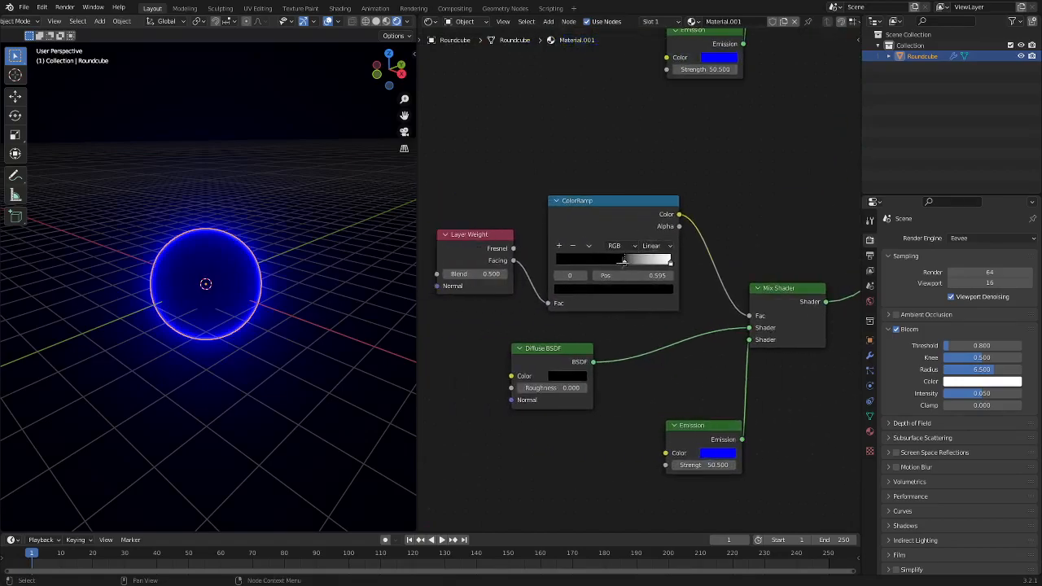
left_click_drag(616, 261, 574, 261)
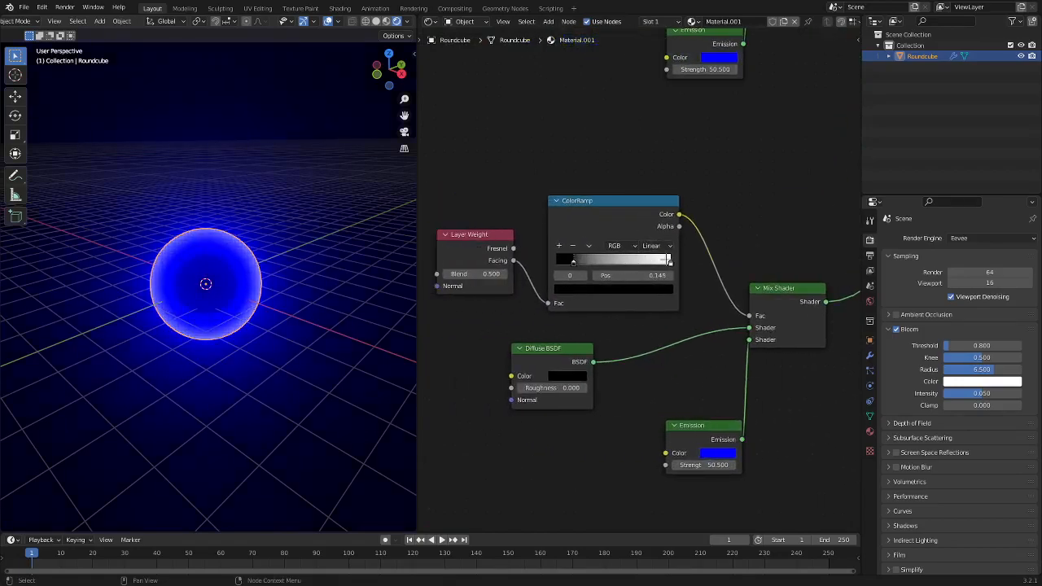
mouse_move(670, 261)
left_mouse_down()
mouse_move(570, 261)
mouse_move(582, 262)
left_mouse_up()
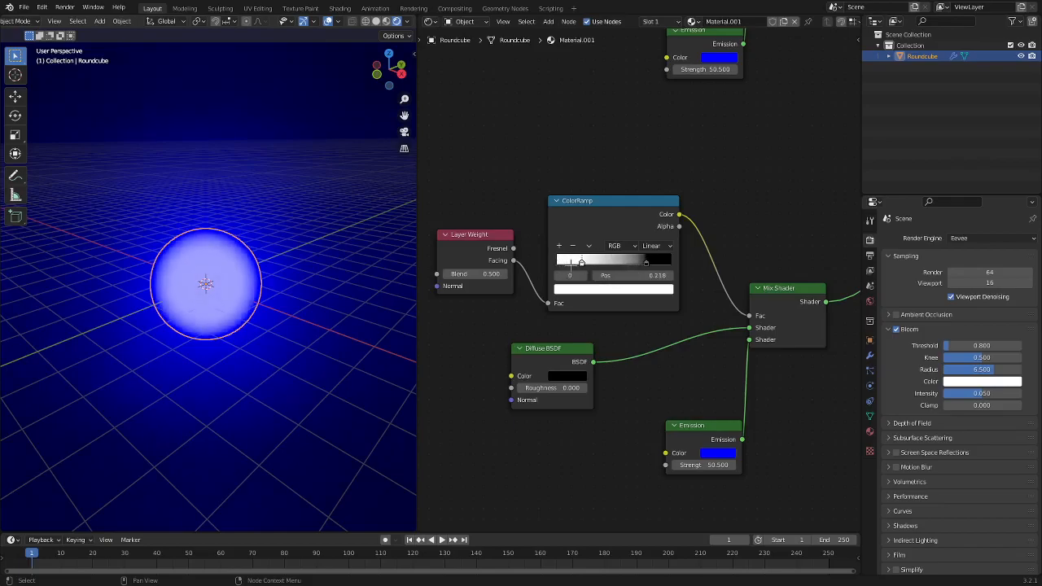
left_click_drag(648, 262, 582, 261)
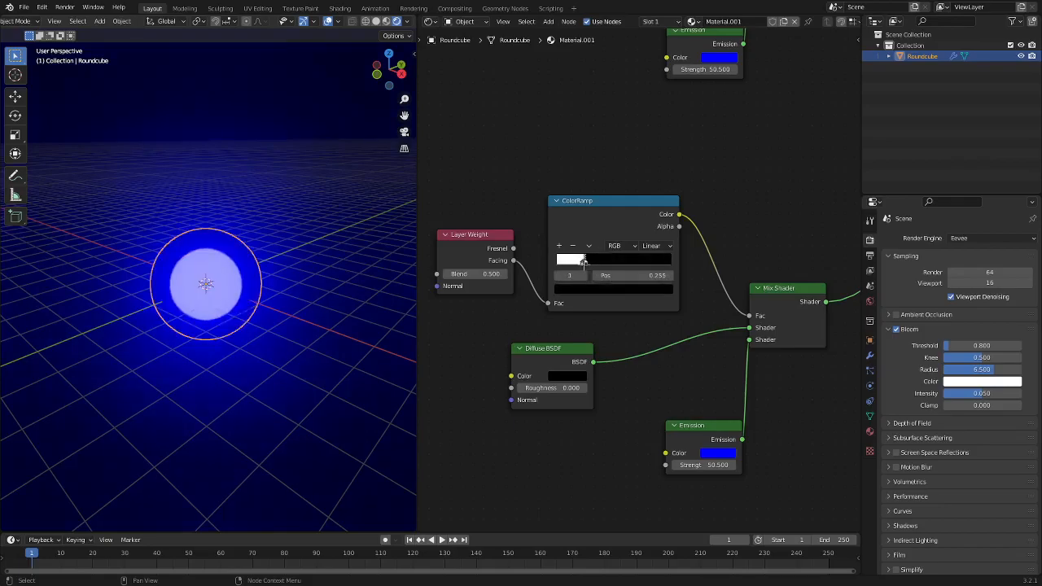
Set the duplicated group's Emission color to bright green and its strength to 26.2.
left_click(715, 453)
left_click(710, 318)
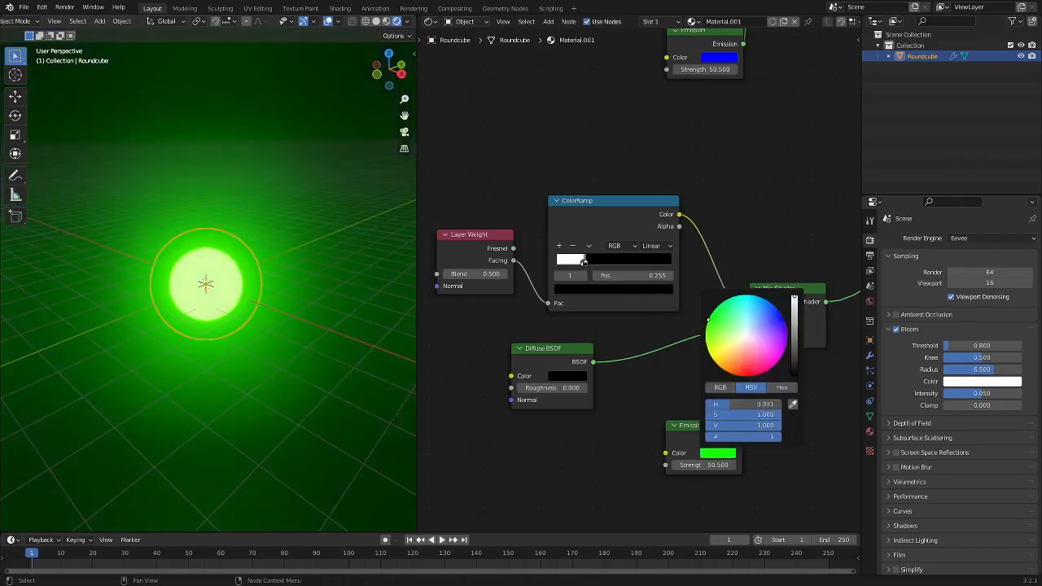
left_click_drag(703, 465, 673, 465)
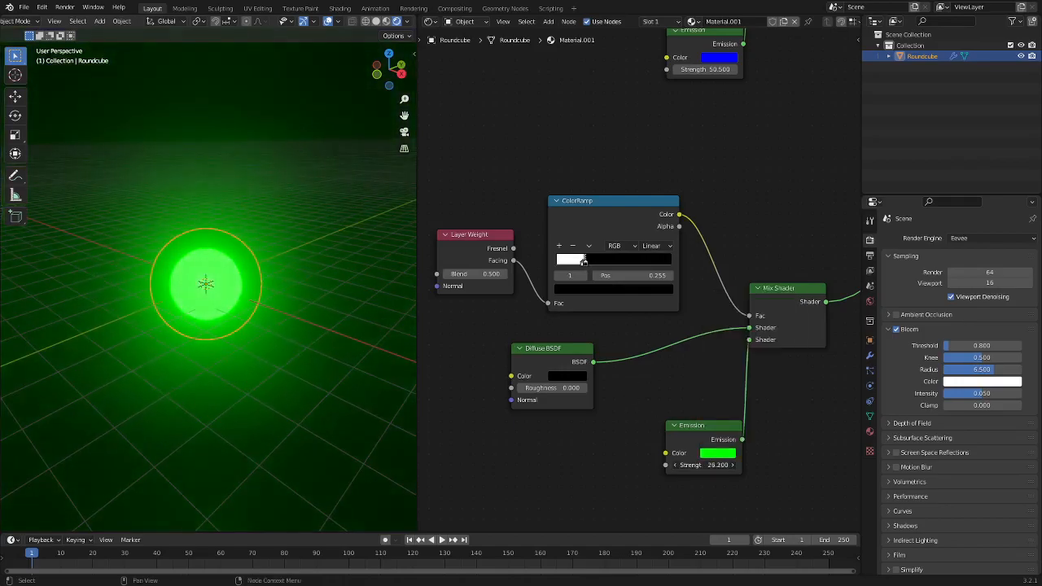
Link the duplicated group back into the combining Mix Shader and connect that shader's output to the Material Output's Surface.
middle_click_drag(693, 423, 568, 456)
middle_click_drag(696, 402, 605, 477)
middle_click_drag(687, 349, 575, 451)
left_click_drag(782, 178, 616, 253)
left_click_drag(694, 215, 782, 178)
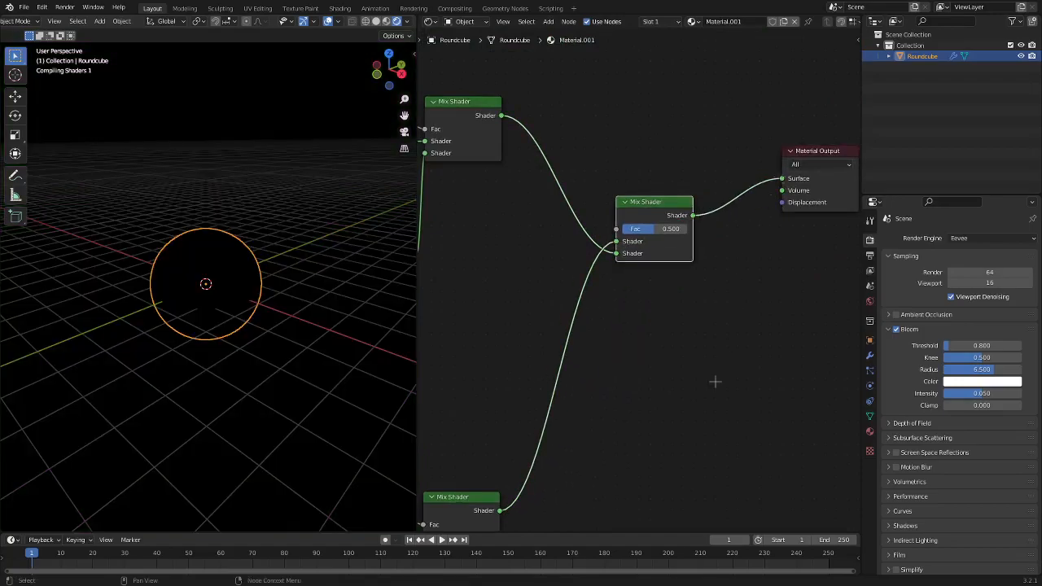
key("shift+a")
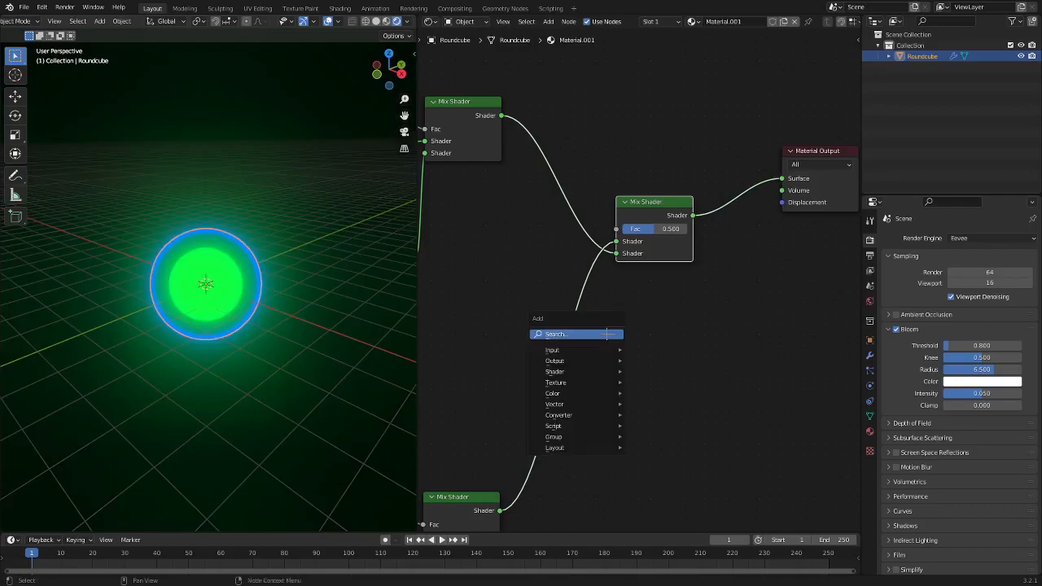
type("mix")
key("Return")
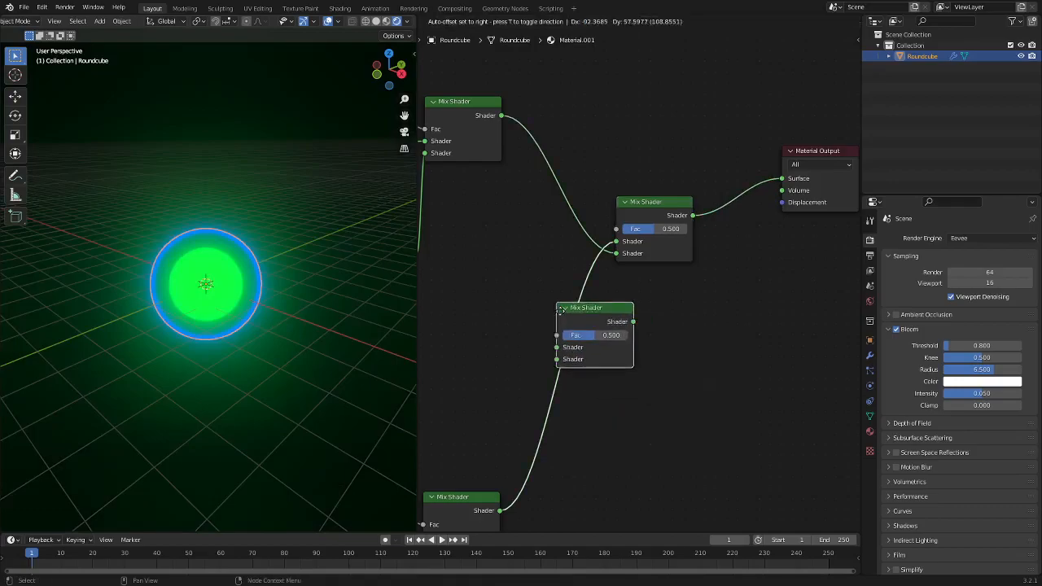
key("Escape")
Add a new ColorRamp node in the space between the upper and lower node groups.
key("shift+a")
left_click(557, 284)
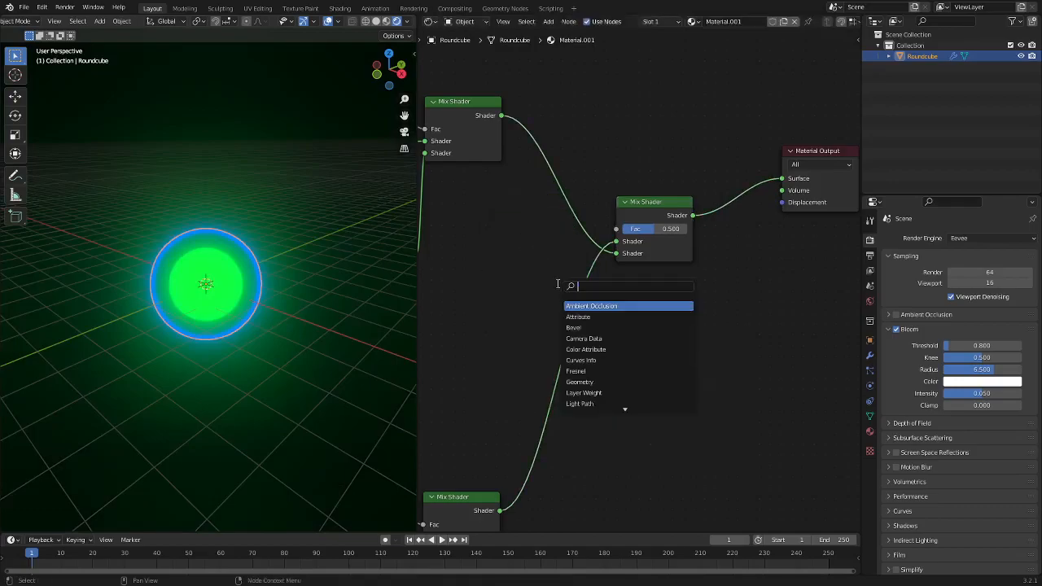
type("ramp")
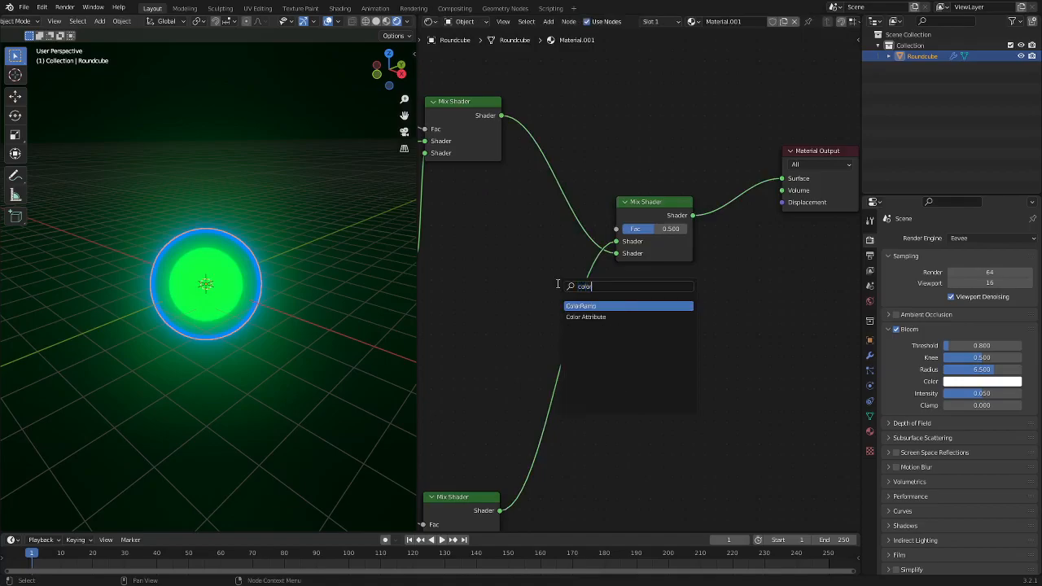
key("Return")
left_click(500, 251)
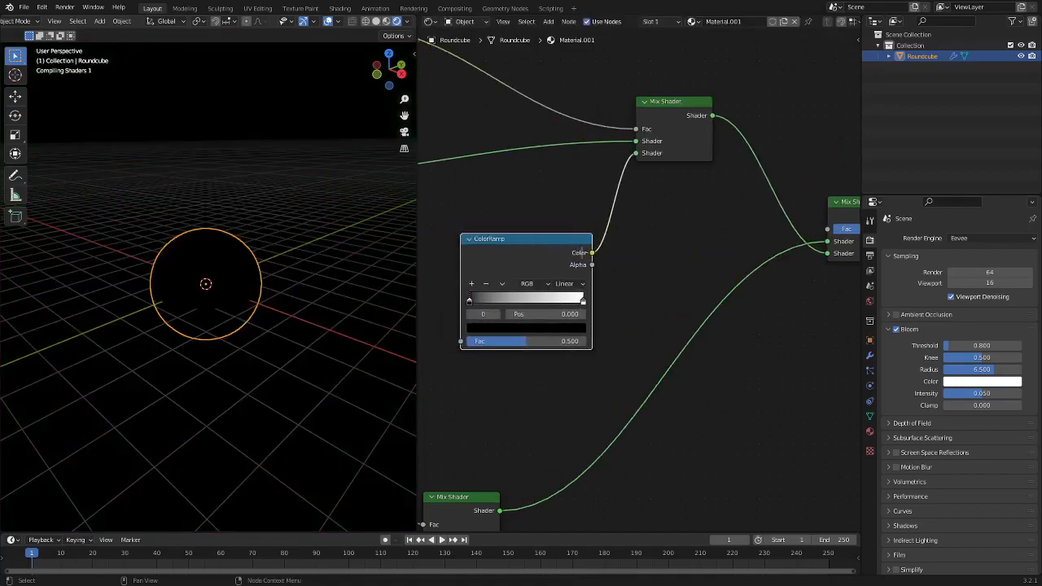
Relink the blue Emission to the upper Mix Shader and connect the new ColorRamp's Color to the combining Mix Shader's Fac.
scroll(581, 252, "down", 2)
left_click_drag(500, 262, 638, 200)
left_click_drag(588, 258, 621, 265)
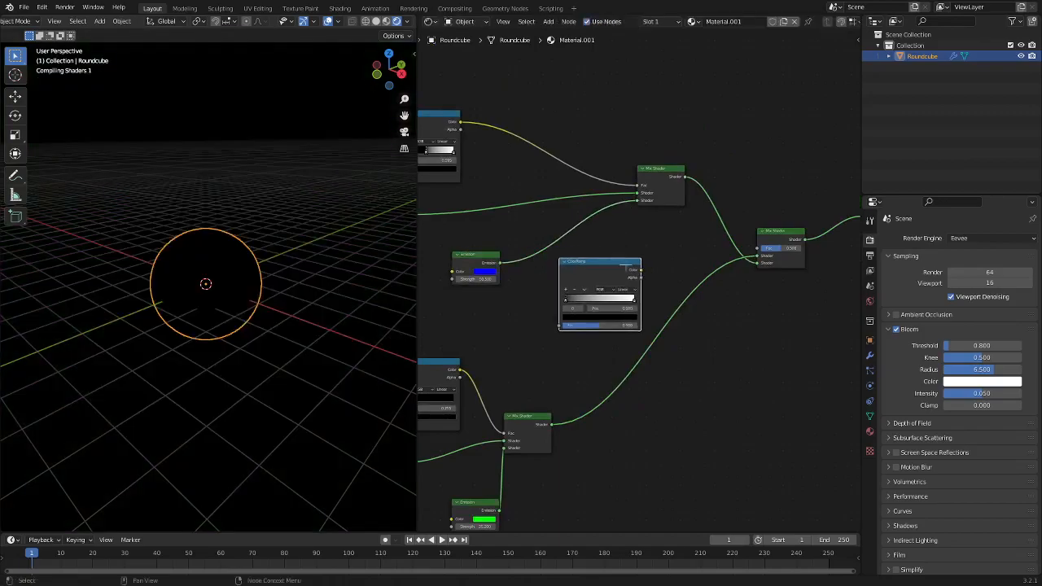
mouse_move(766, 261)
left_mouse_down()
mouse_move(752, 242)
mouse_move(759, 248)
left_mouse_up()
Hide the viewport overlays, and place the new ColorRamp's black stop at 0.141 and its white stop slightly past the middle.
scroll(737, 314, "up", 4)
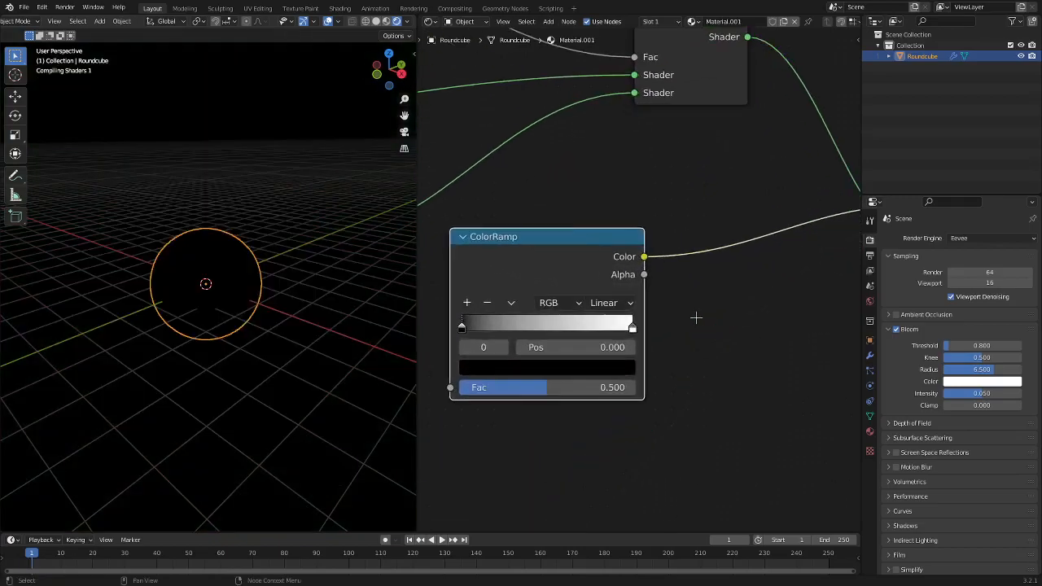
scroll(696, 318, "down", 1)
left_click_drag(629, 316, 654, 303)
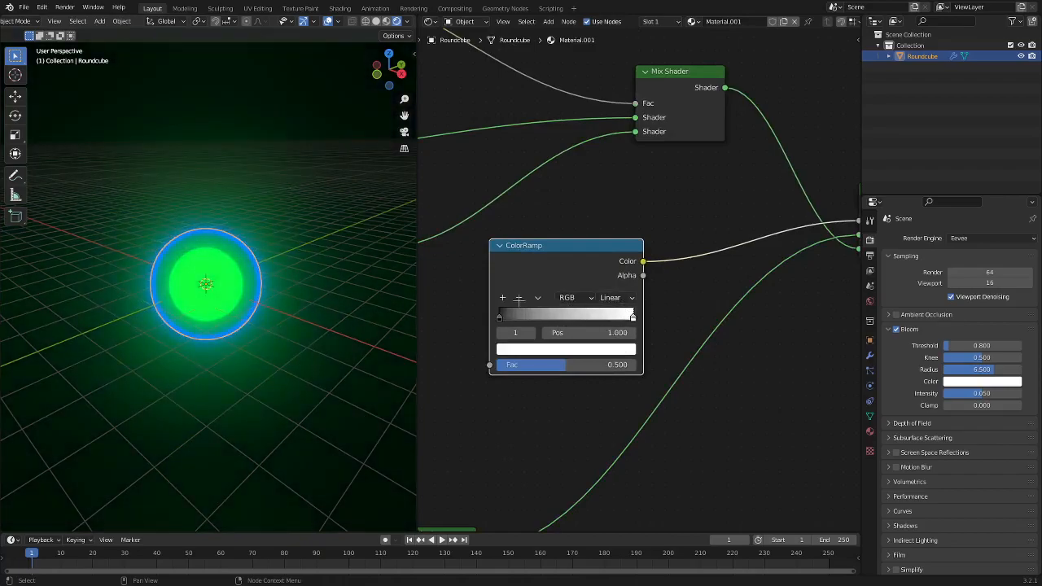
left_click_drag(500, 316, 482, 304)
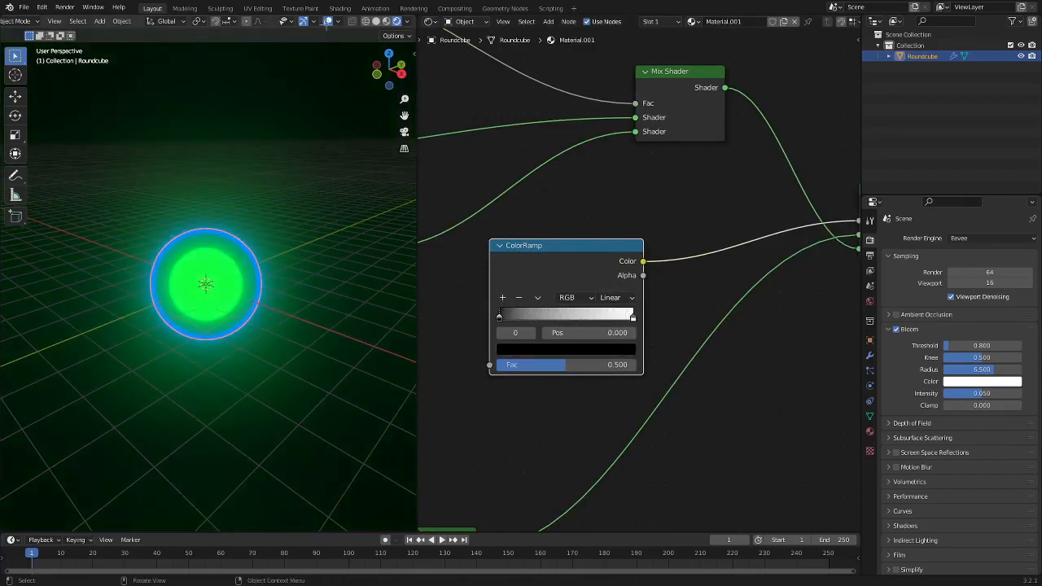
left_click(327, 22)
left_click_drag(633, 315, 567, 322)
left_click_drag(568, 322, 601, 317)
left_click_drag(494, 317, 508, 289)
left_click(606, 317)
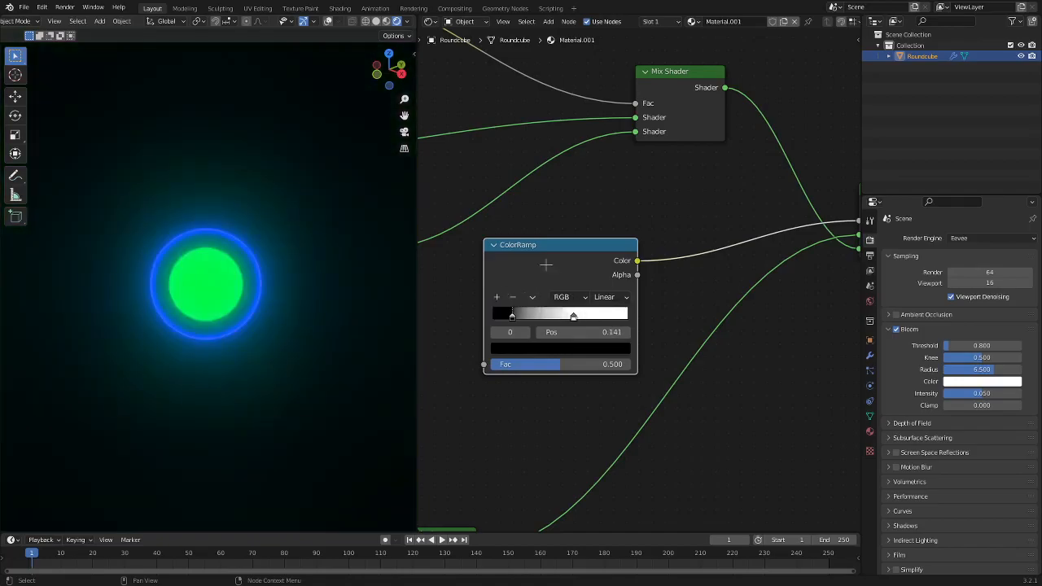
Select every node in the material and scale the layout inward until the nodes are packed together and overlap.
key("Home")
key("shift+b")
left_click_drag(476, 167, 795, 453)
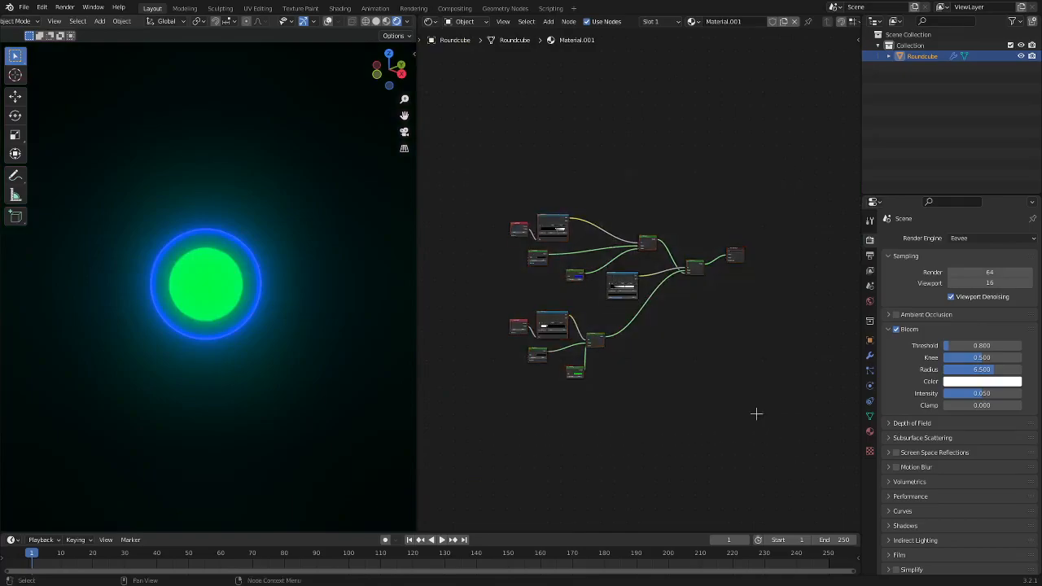
scroll(698, 323, "down", 5)
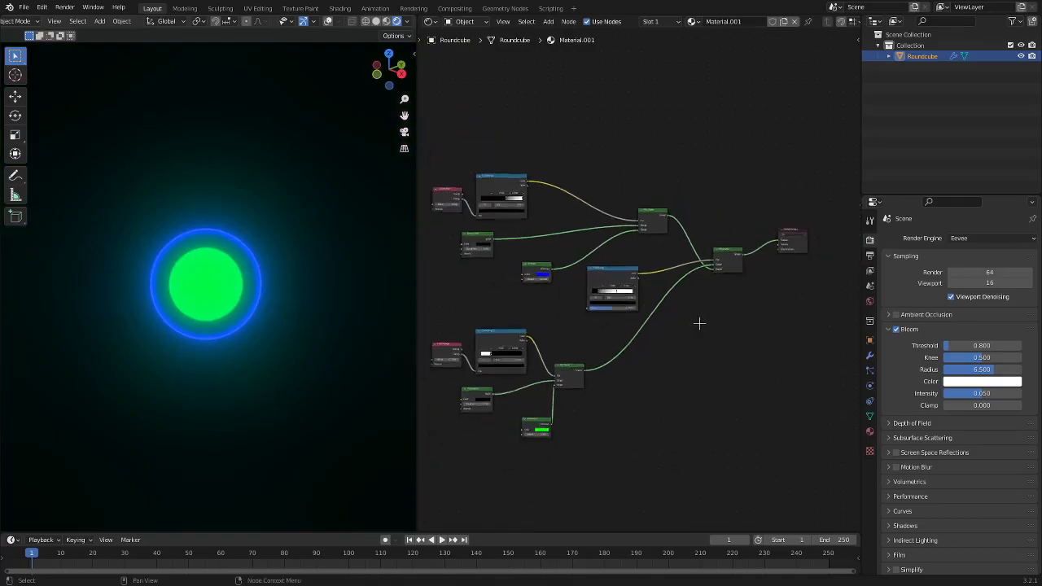
key("shift+b")
left_click_drag(467, 151, 753, 454)
key("a")
key("s")
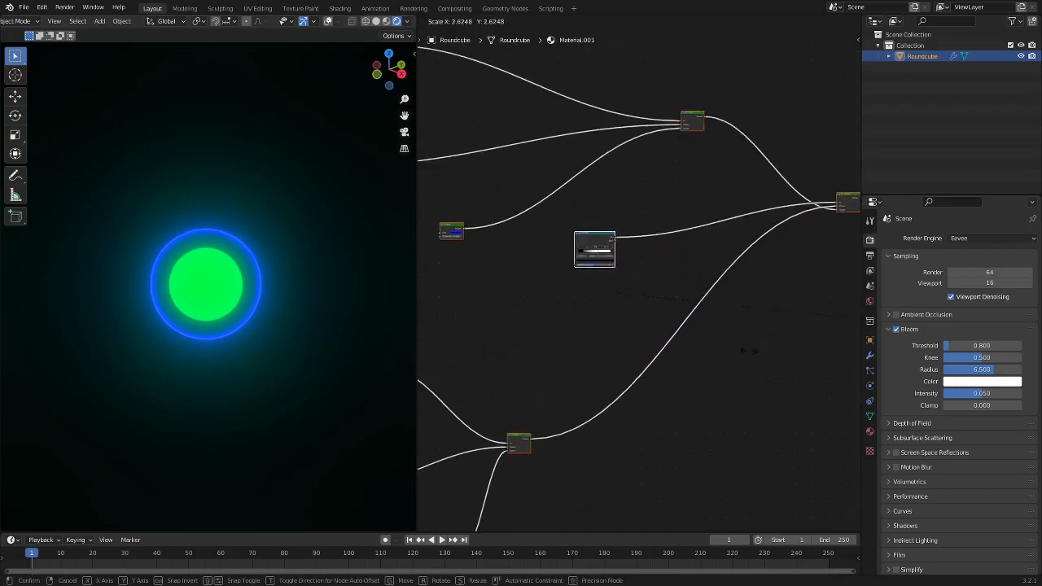
right_click(559, 344)
key("s")
left_click(635, 306)
Look over the compacted node cluster and examine the sphere's green core and blue rim from several angles.
scroll(651, 358, "up", 4)
scroll(660, 394, "up", 7)
left_click(740, 447)
scroll(724, 436, "down", 4)
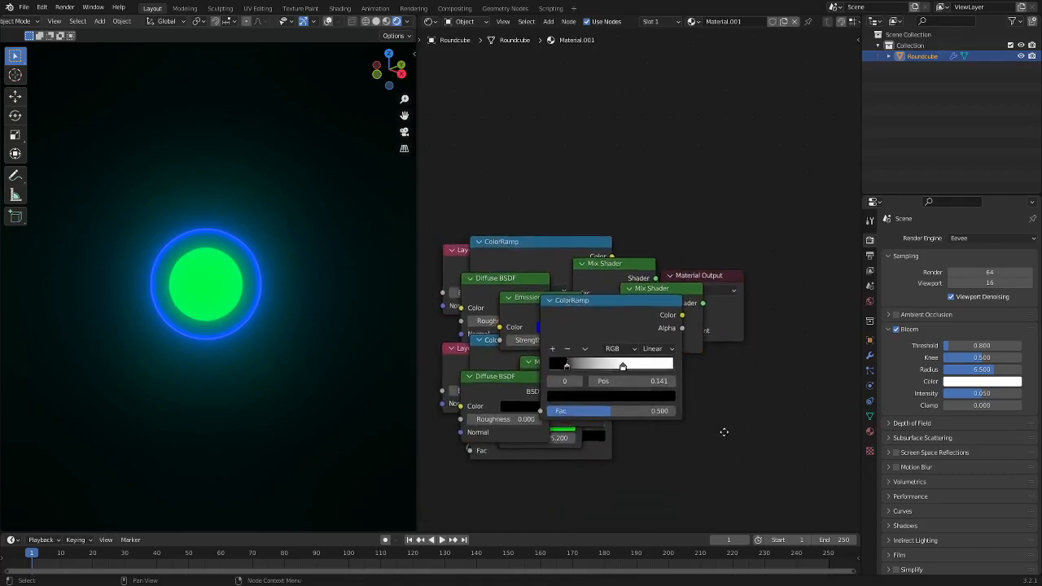
middle_click_drag(721, 435, 767, 385)
scroll(251, 308, "up", 4)
scroll(251, 308, "up", 3)
middle_click_drag(254, 298, 213, 265)
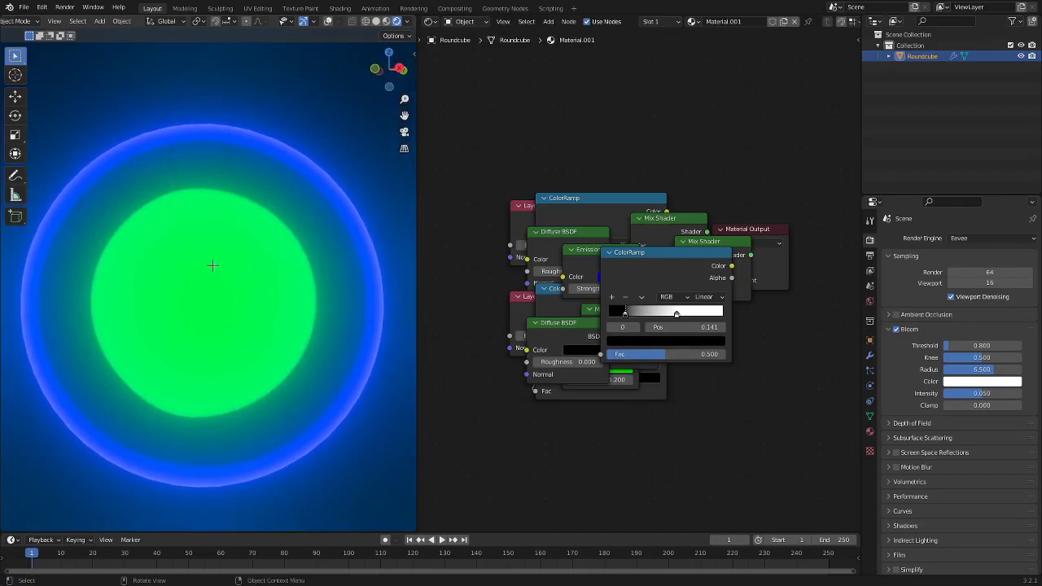
scroll(213, 265, "down", 2)
mouse_move(303, 297)
middle_mouse_down()
mouse_move(198, 399)
mouse_move(326, 430)
mouse_move(232, 396)
middle_mouse_up()
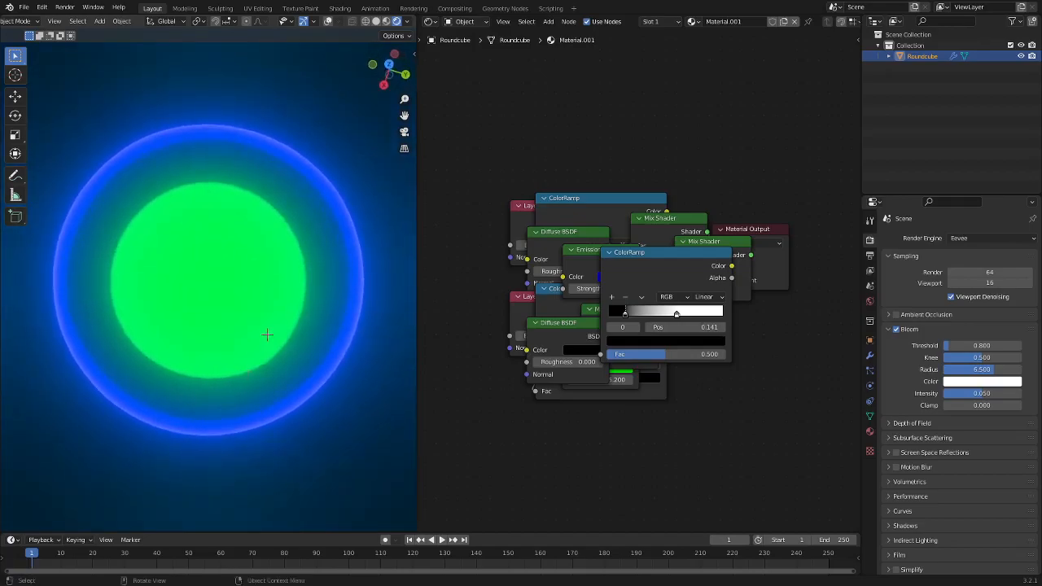
middle_click_drag(289, 291, 399, 114)
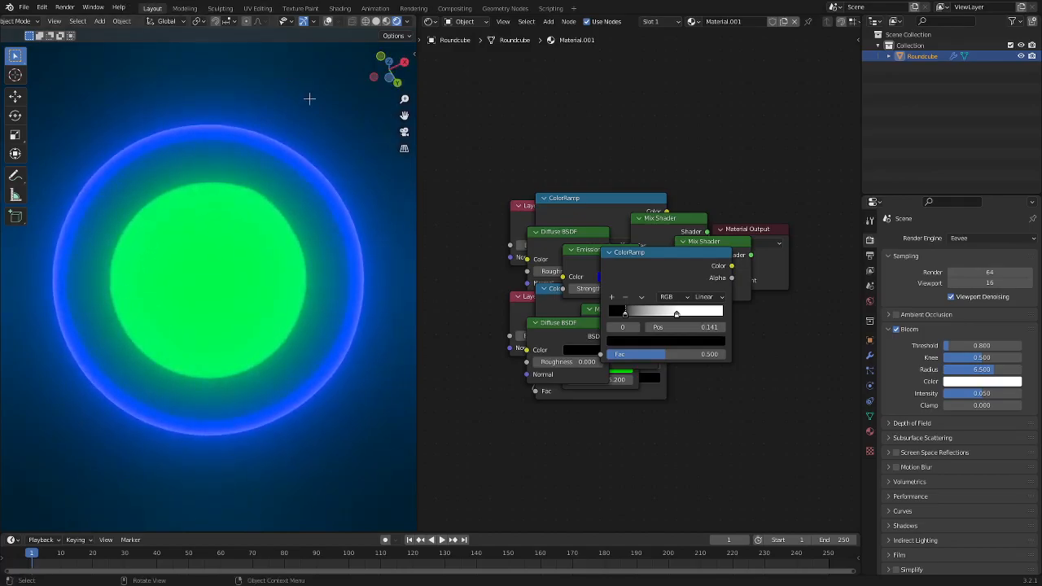
Delete the glowing Roundcube sphere from the scene.
scroll(269, 106, "down", 6)
scroll(163, 147, "up", 3)
left_click_drag(106, 165, 282, 380)
key("x")
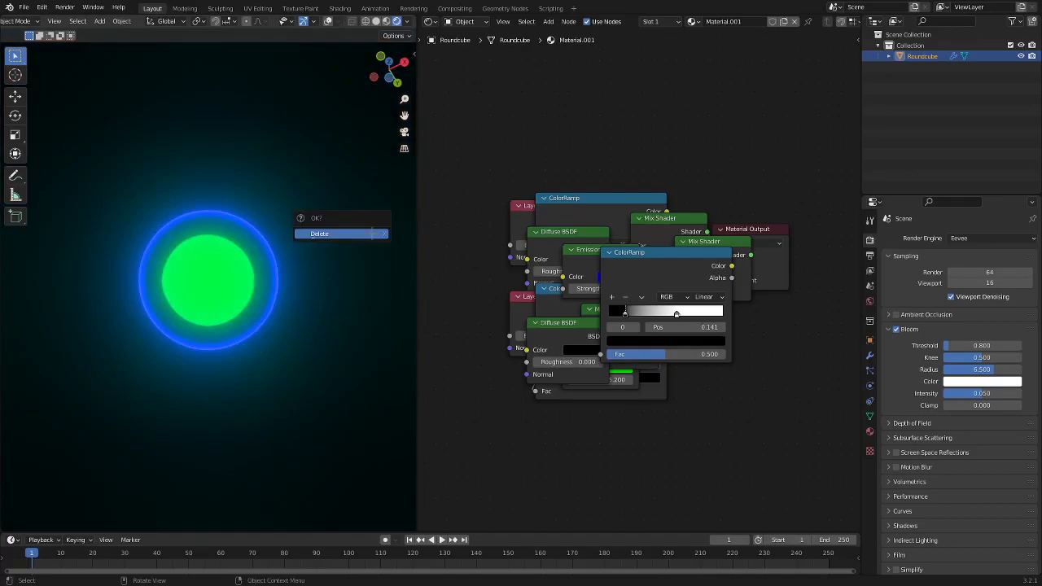
left_click(361, 236)
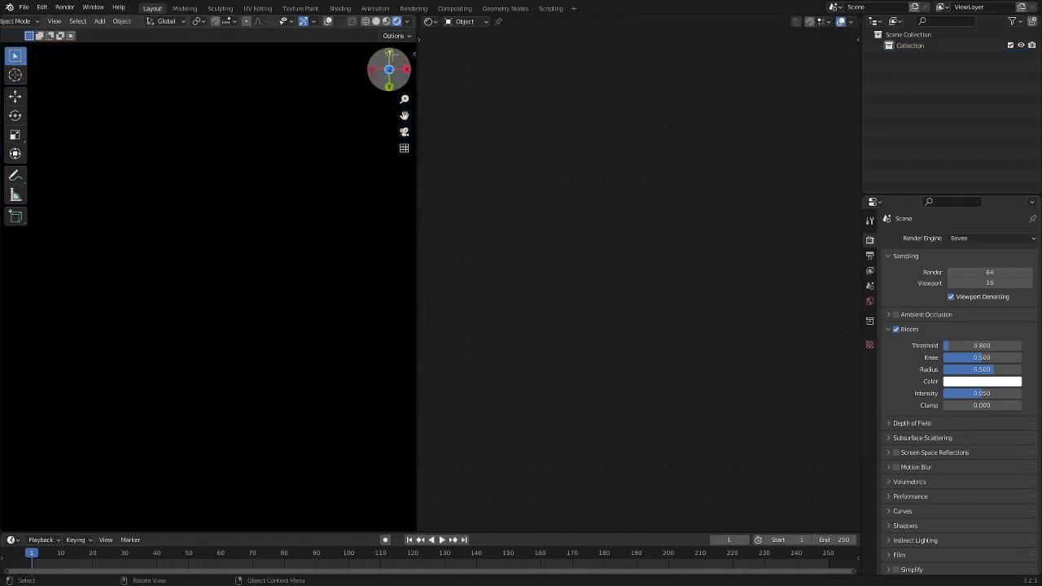
Switch the viewport to solid shading and add a Round Cube mesh at the world origin.
key("KP_1")
middle_click_drag(415, 189, 429, 191)
left_click(375, 21)
middle_click_drag(323, 122, 253, 256)
key("shift+a")
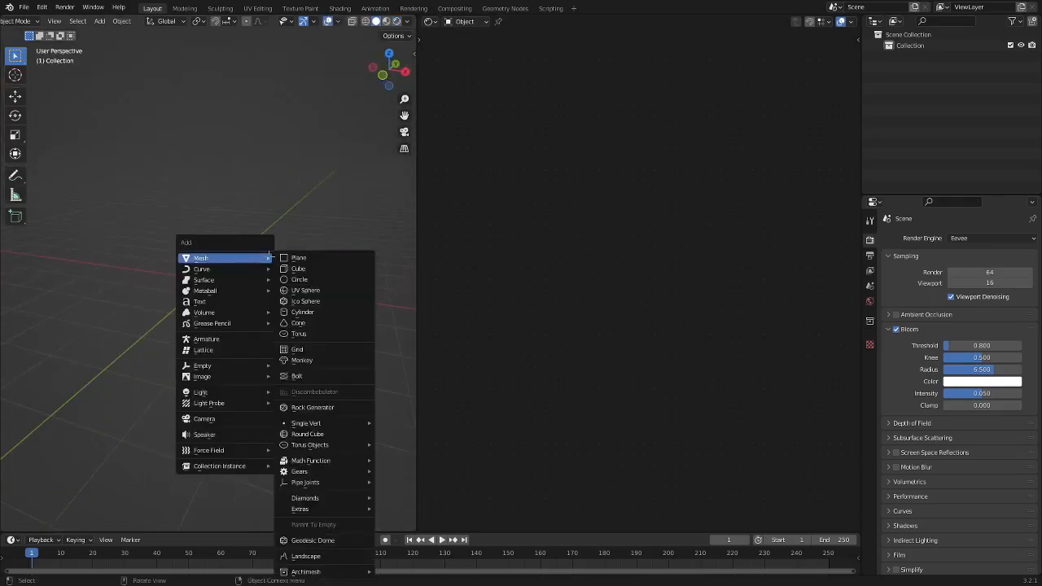
left_click(308, 434)
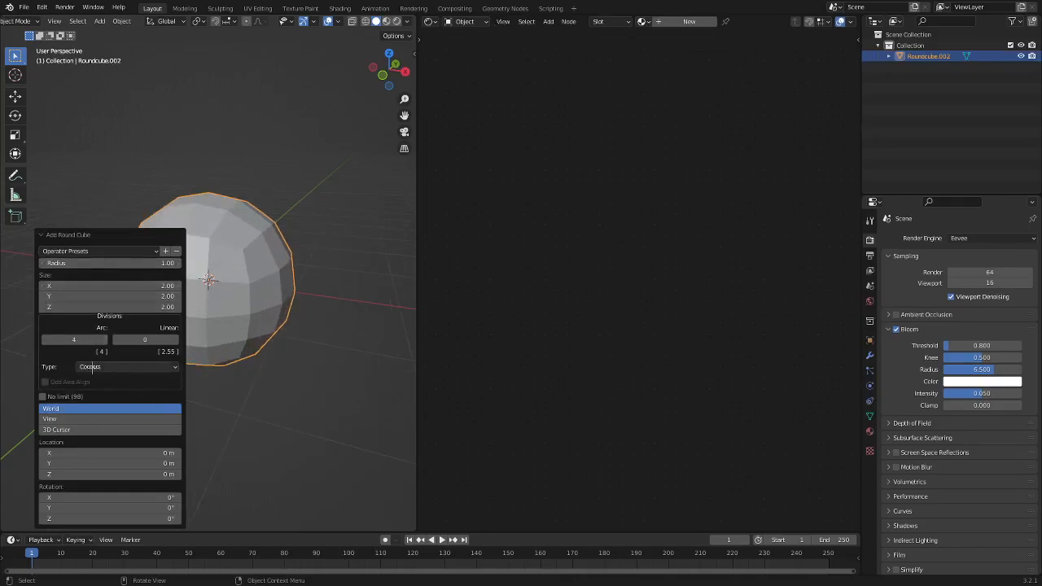
Add a Catmull-Clark Subdivision modifier to the round cube, apply it, and shade the mesh smooth.
left_click(869, 355)
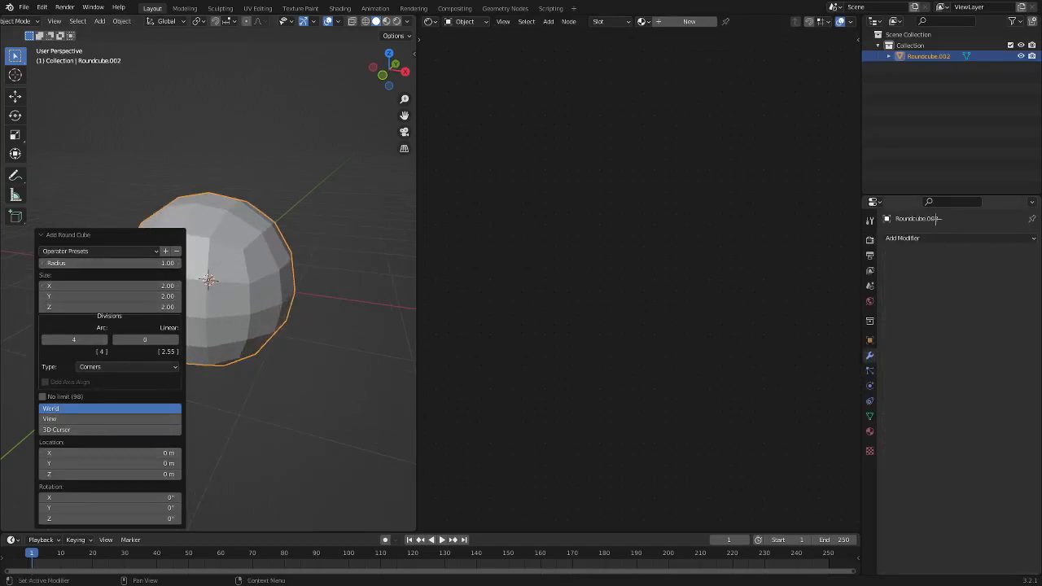
left_click(910, 238)
left_click(834, 435)
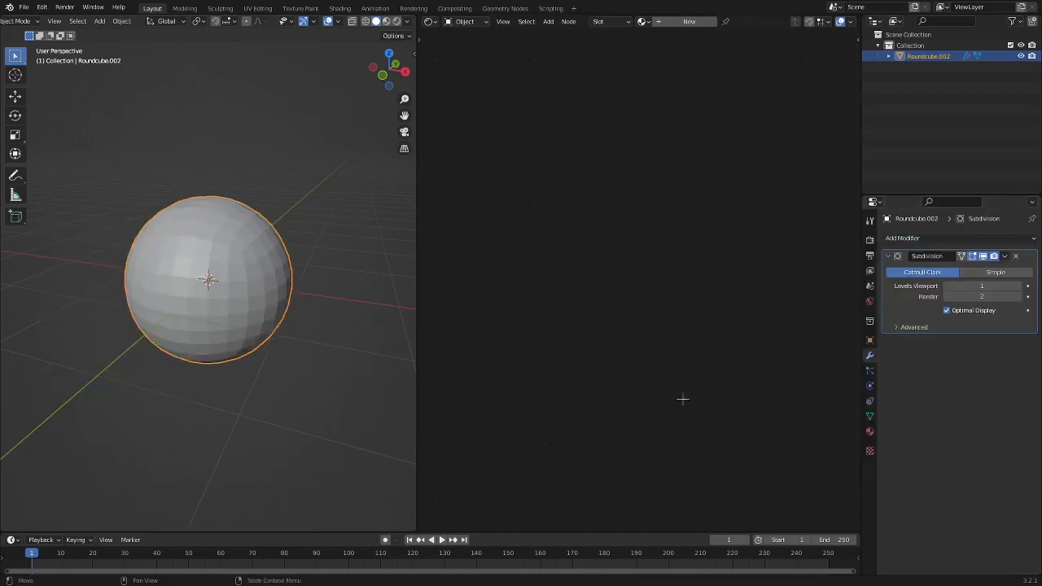
left_click(1006, 256)
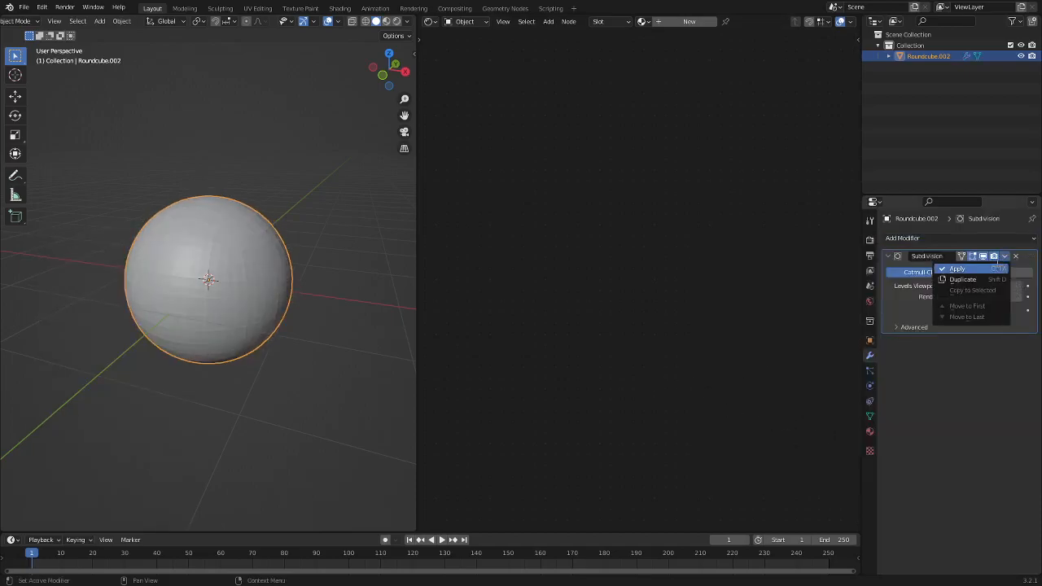
left_click(997, 267)
right_click(236, 230)
left_click(236, 231)
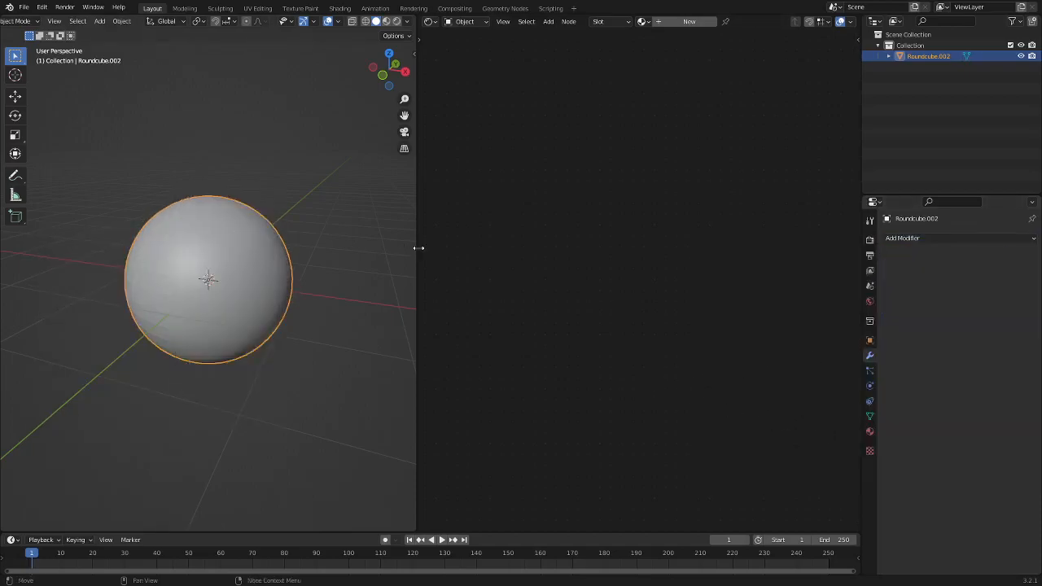
Show the viewport in rendered shading without overlays, and create a new material for the sphere.
scroll(335, 237, "up", 1)
left_click(396, 21)
scroll(323, 255, "up", 3)
scroll(375, 190, "down", 3)
left_click(327, 21)
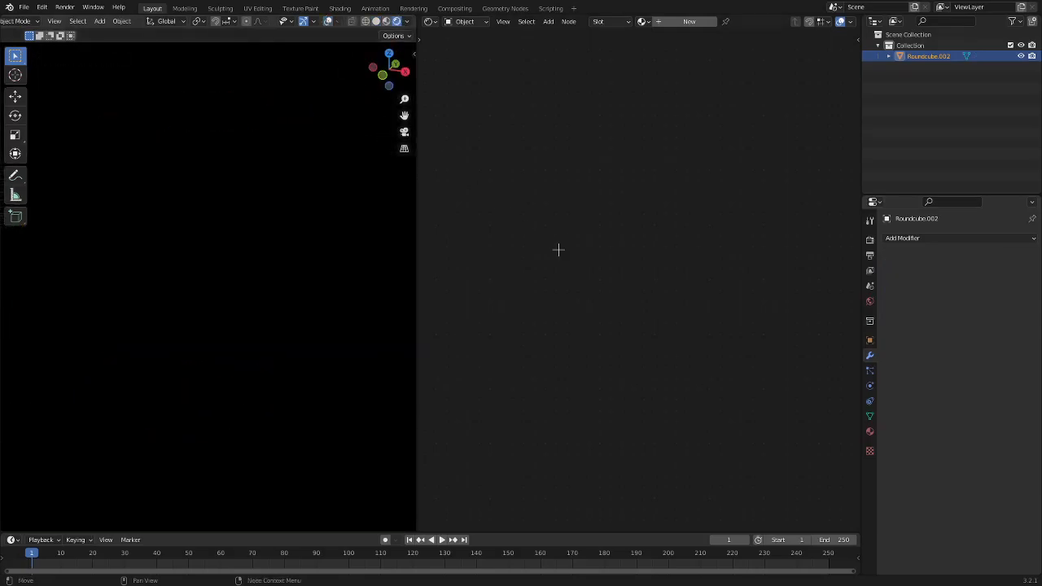
left_click(665, 21)
key("Home")
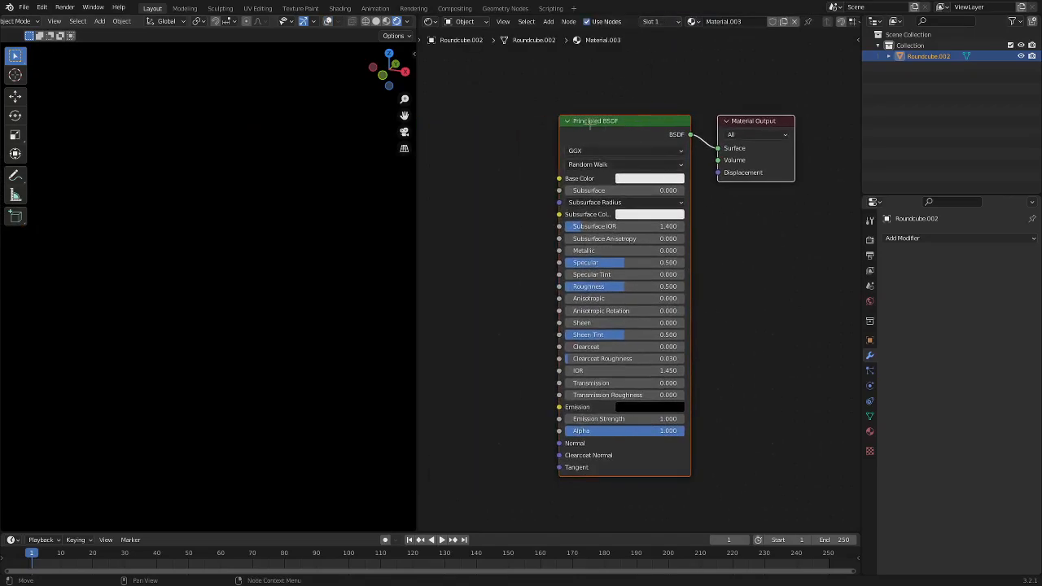
Replace the material's Principled BSDF node with an Emission node.
left_click(628, 177)
left_click(603, 121)
key("x")
key("shift+a")
type("emm")
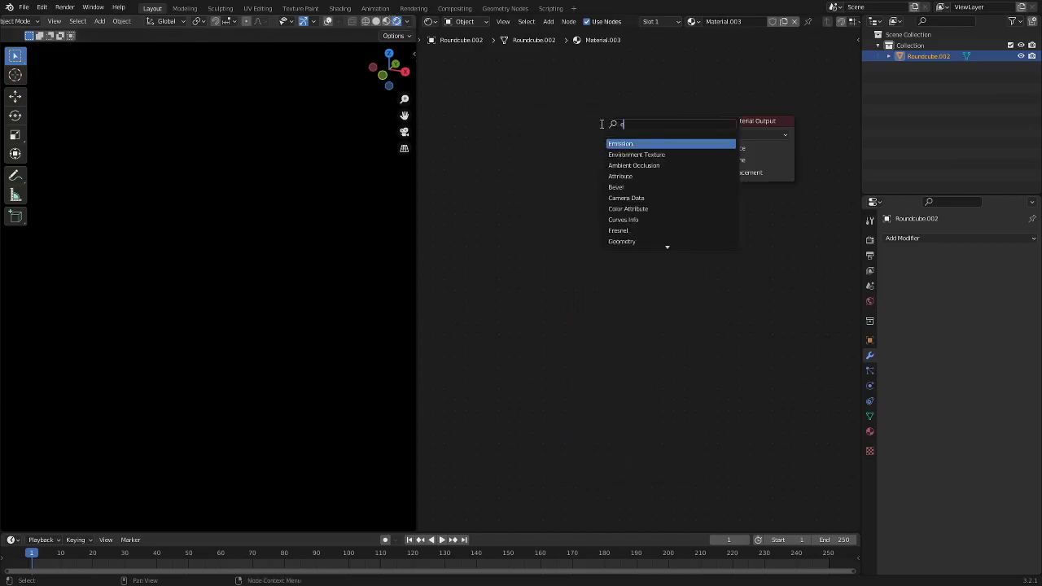
left_click(622, 154)
left_click(624, 260)
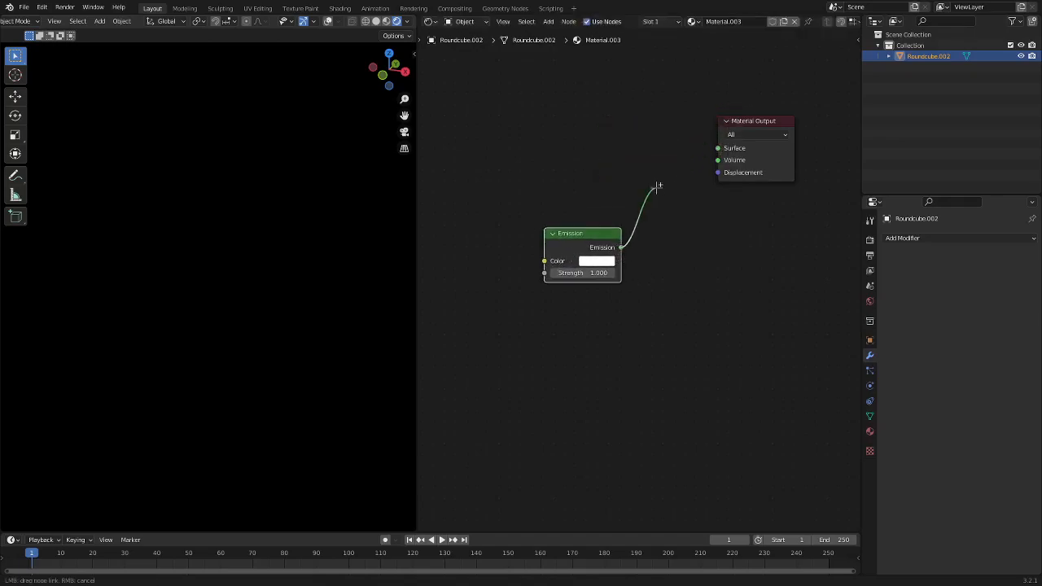
Add a Mix Shader fed by the Emission through its first Shader input, and spread the nodes apart.
left_click_drag(658, 186, 657, 188)
type("m")
left_click(689, 206)
left_click(650, 179)
left_click_drag(749, 128, 793, 119)
left_click_drag(568, 226, 502, 258)
key("g")
left_click(424, 268)
Add a Diffuse BSDF below the Emission and connect it to the Mix Shader's second Shader input.
mouse_move(550, 212)
middle_mouse_down()
mouse_move(699, 297)
mouse_move(558, 214)
middle_mouse_up()
scroll(698, 298, "up", 2)
key("shift+a")
type("ci")
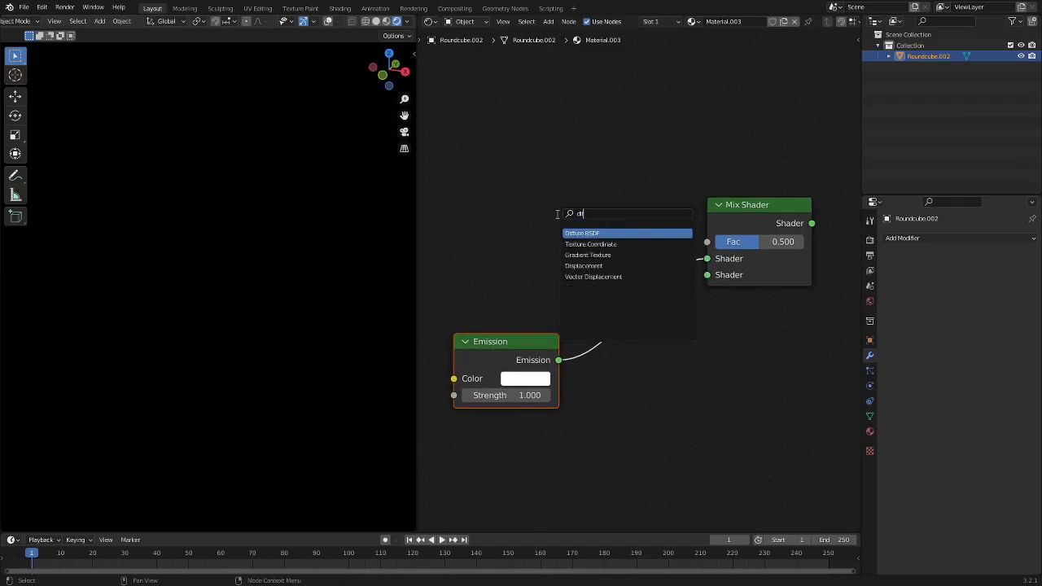
type("ffu")
key("Return")
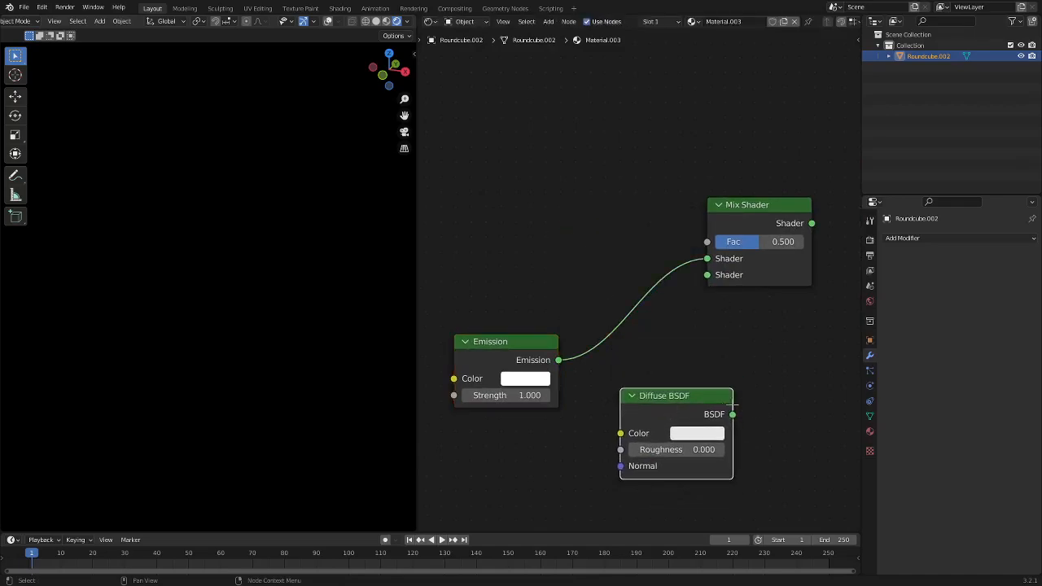
left_click_drag(700, 278, 705, 276)
left_click_drag(682, 411, 507, 447)
Set the Diffuse BSDF colour to black and the Emission colour to pure green with hue 0.333.
left_click(520, 470)
left_click_drag(624, 285, 623, 363)
left_click(503, 377)
mouse_move(591, 259)
left_mouse_down("ctrl")
mouse_move(516, 245)
mouse_move(612, 245)
mouse_move(530, 237)
mouse_move(514, 189)
left_mouse_up("ctrl")
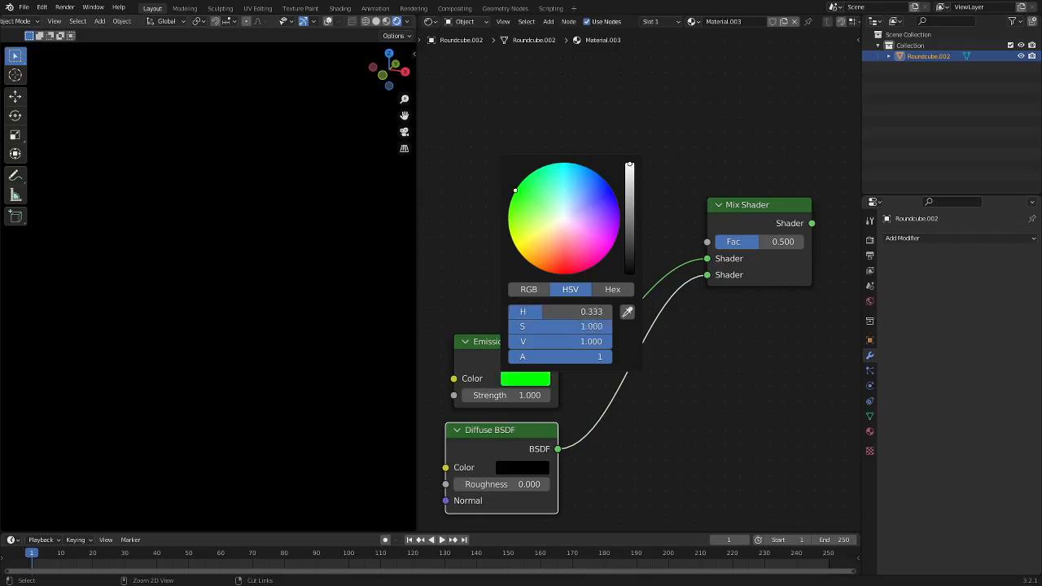
Add a Brick Texture, connect its Color to the Mix Shader's Fac, and place it beside the Emission node.
middle_click_drag(491, 249, 546, 239)
key("shift+a")
left_click(546, 239)
type("bric")
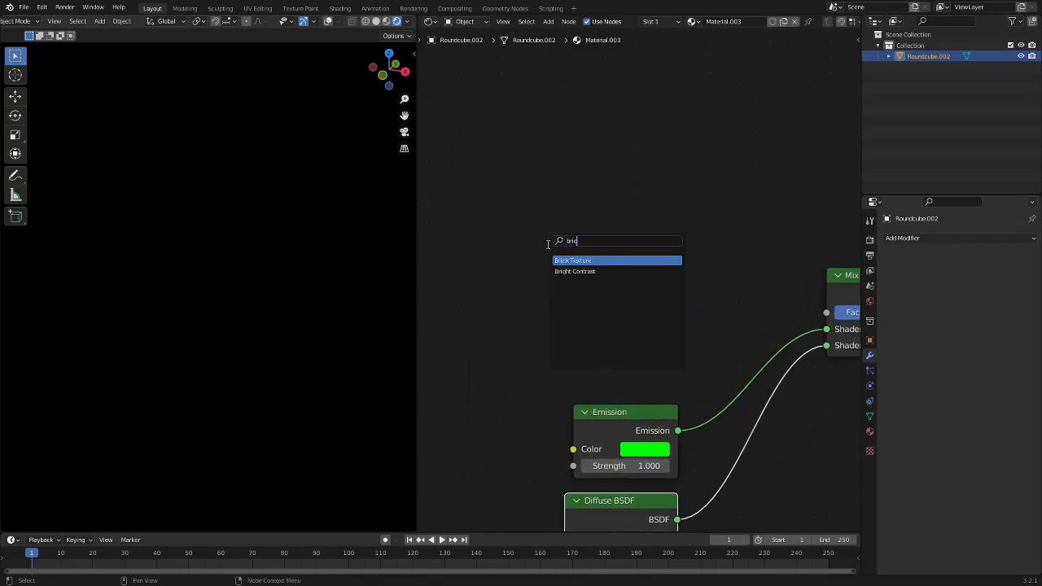
key("Return")
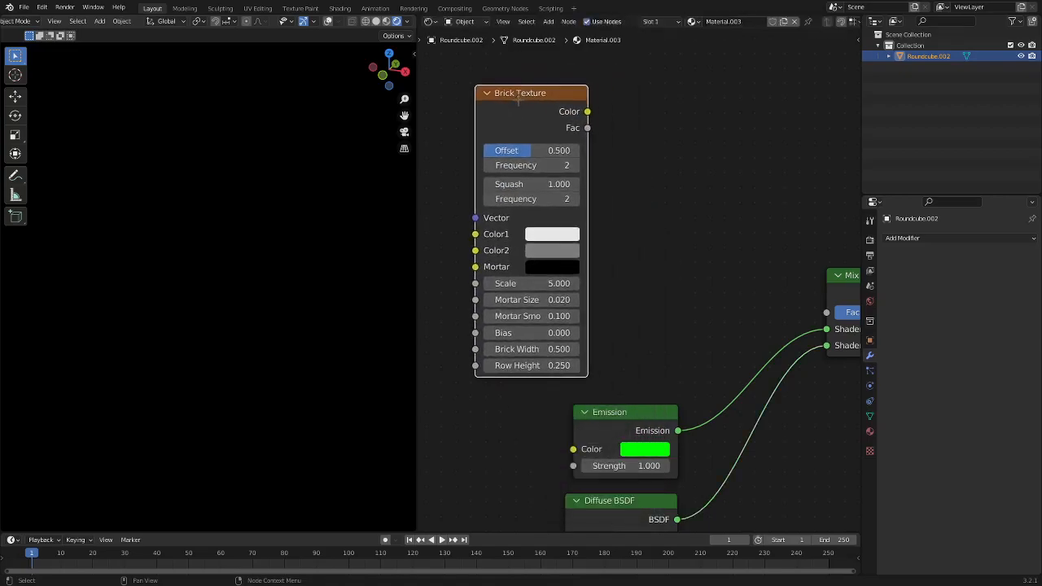
left_click_drag(587, 112, 826, 312)
scroll(637, 312, "down", 3)
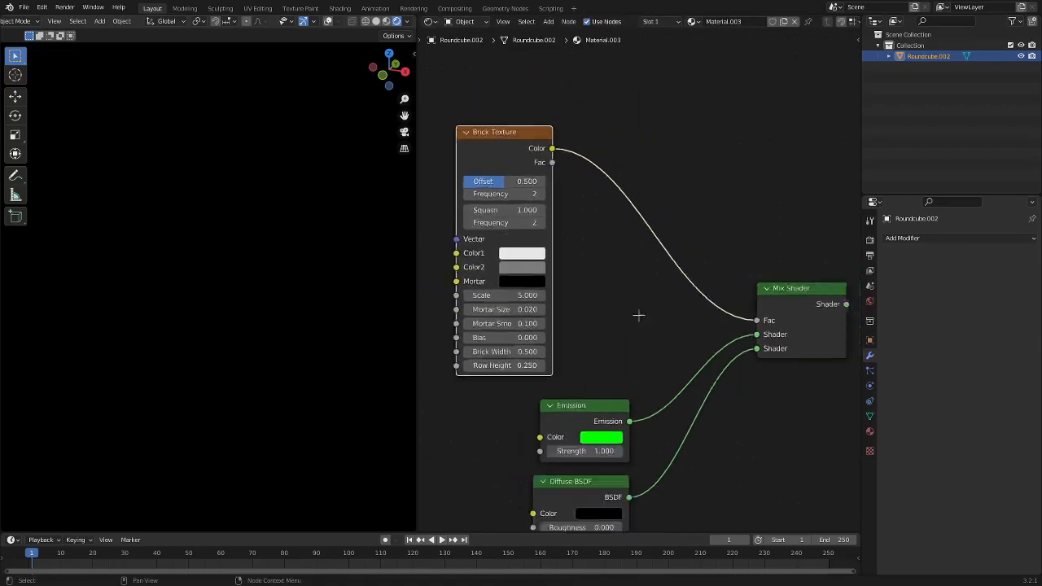
left_click_drag(546, 192, 504, 280)
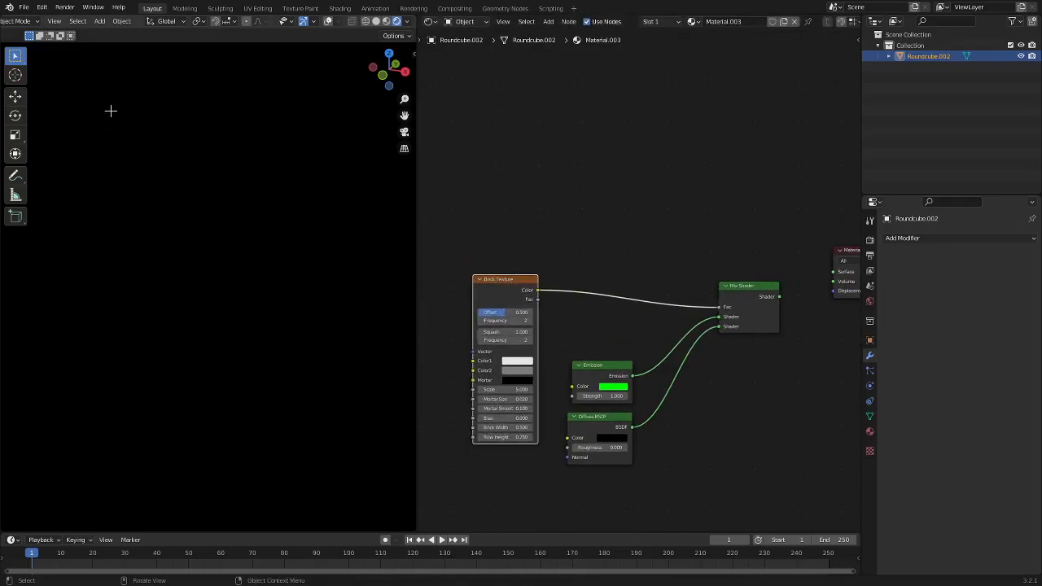
scroll(49, 17, "up", 2)
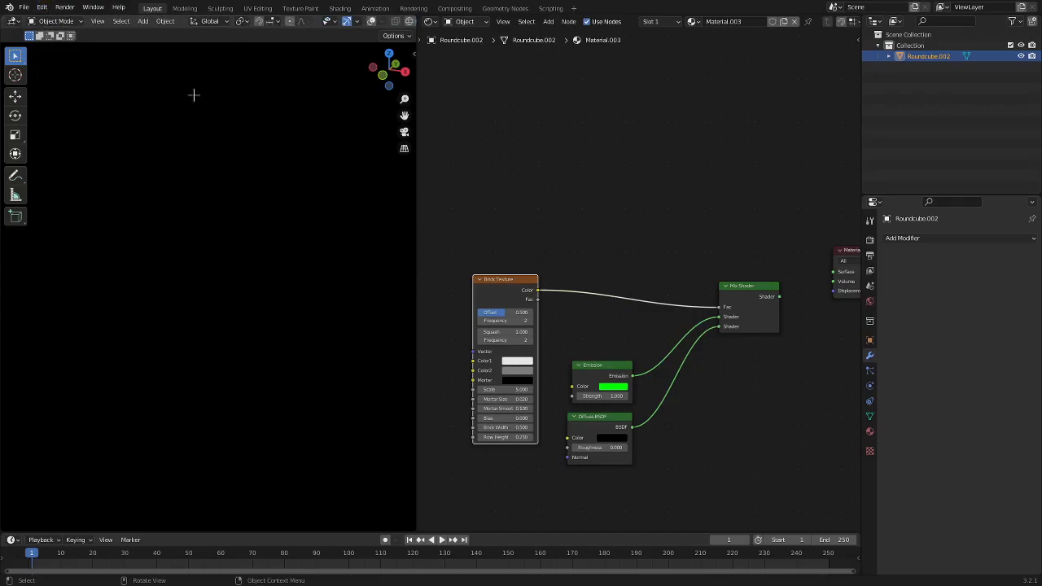
Try disabling and re-enabling Use Nodes in the settings of Material.003.
left_click(870, 432)
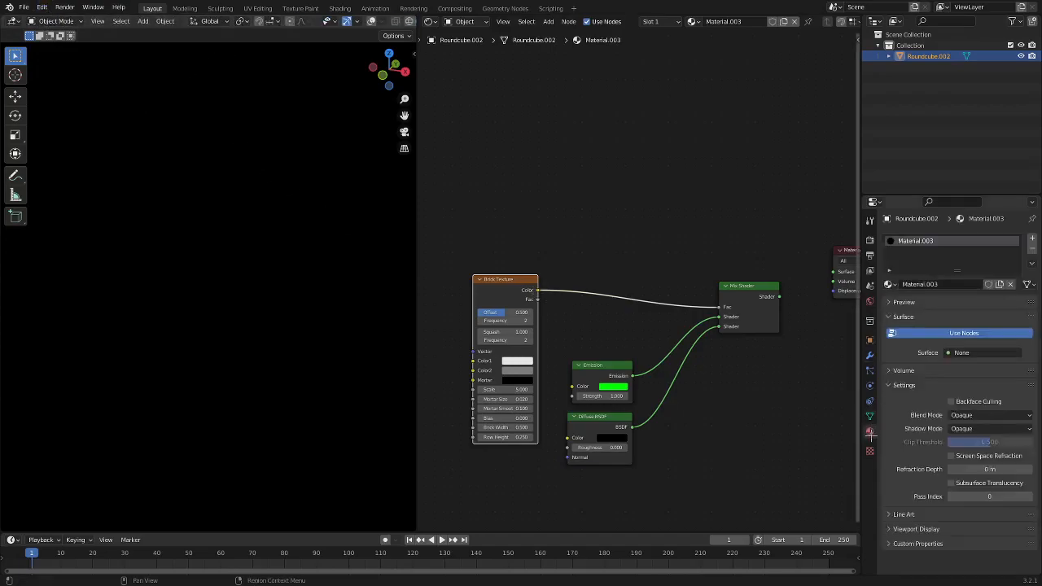
left_click(923, 333)
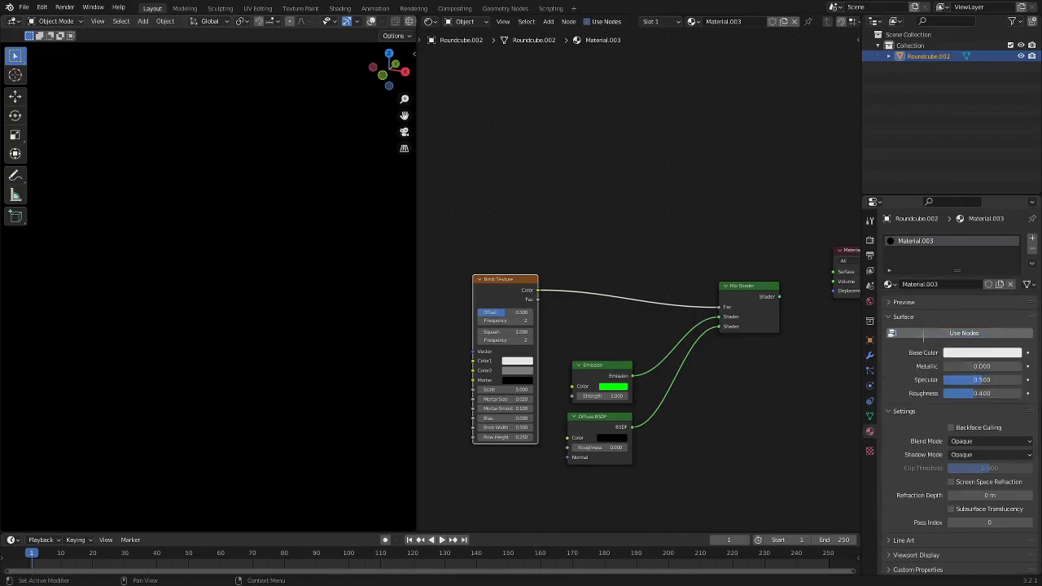
left_click(923, 333)
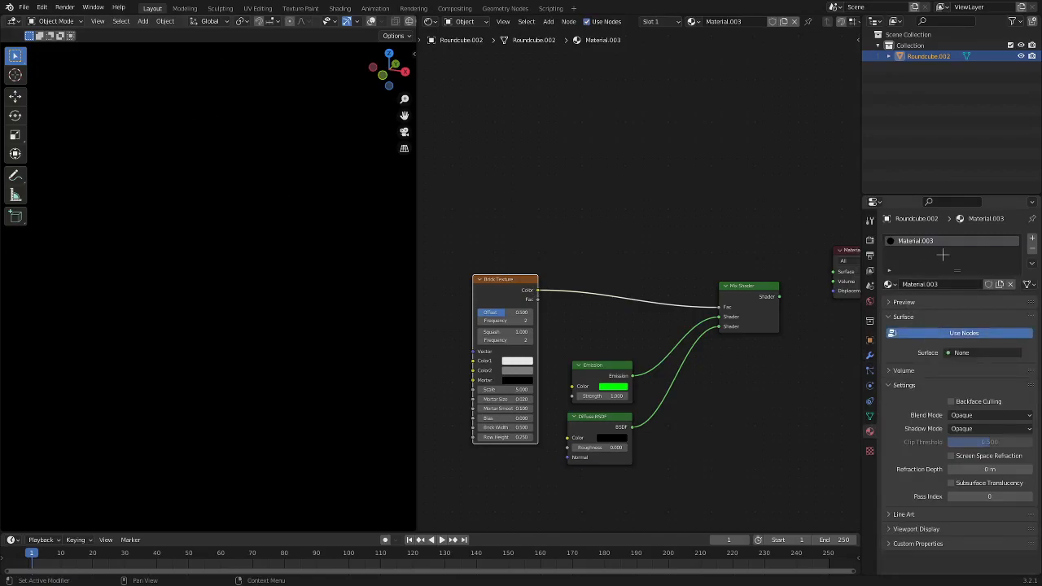
Connect the Mix Shader's output to the Material Output's Surface input.
middle_click_drag(780, 355, 605, 405)
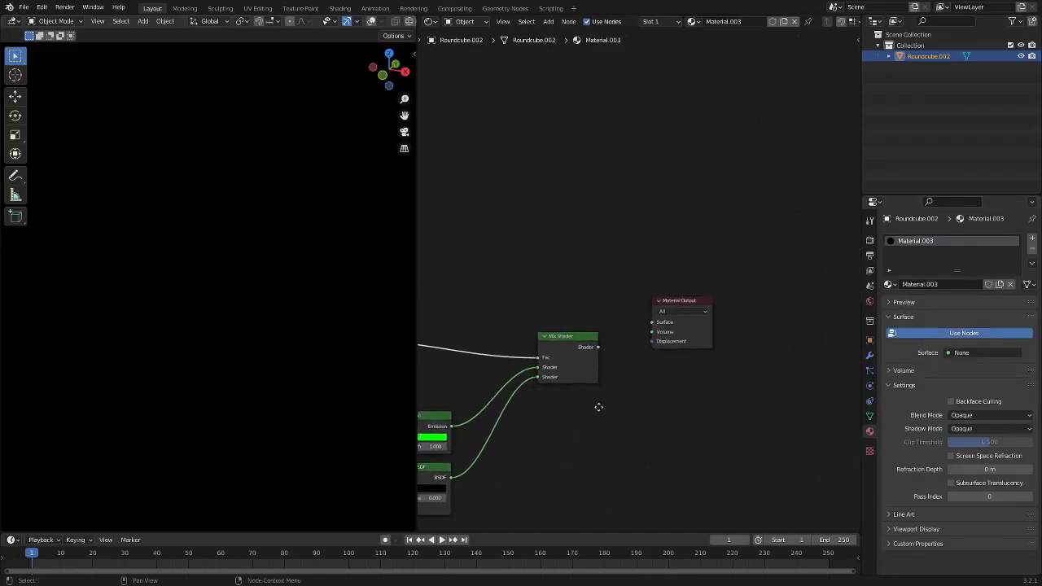
scroll(606, 405, "up", 2)
left_click_drag(576, 380, 655, 343)
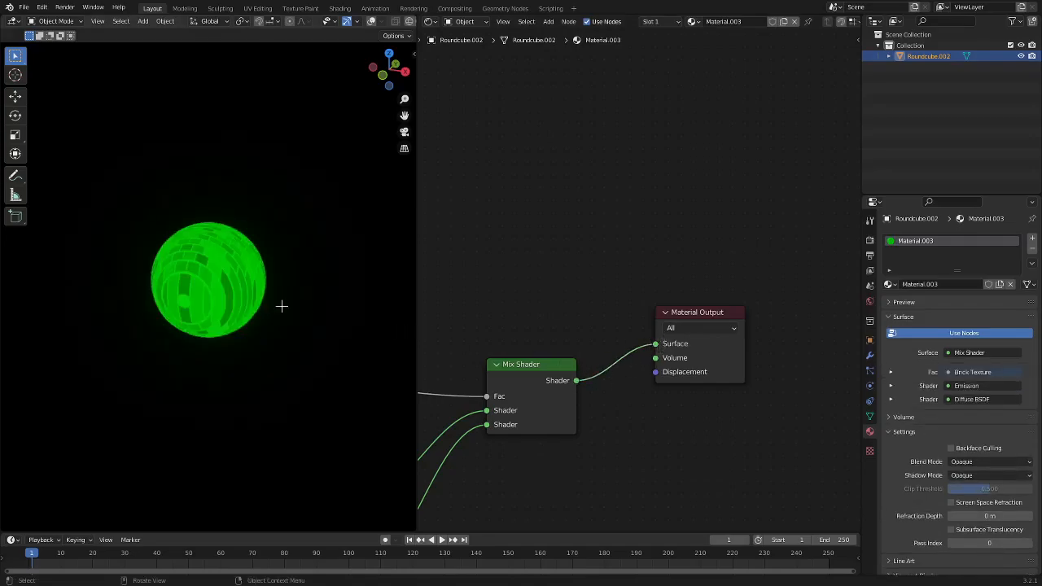
scroll(282, 306, "up", 4)
Set the Brick Texture's offset Frequency to 1 and its Scale to 21.2.
middle_click_drag(480, 281, 654, 263)
middle_click_drag(546, 379, 649, 305)
middle_click_drag(589, 369, 627, 265)
left_click_drag(529, 261, 561, 245)
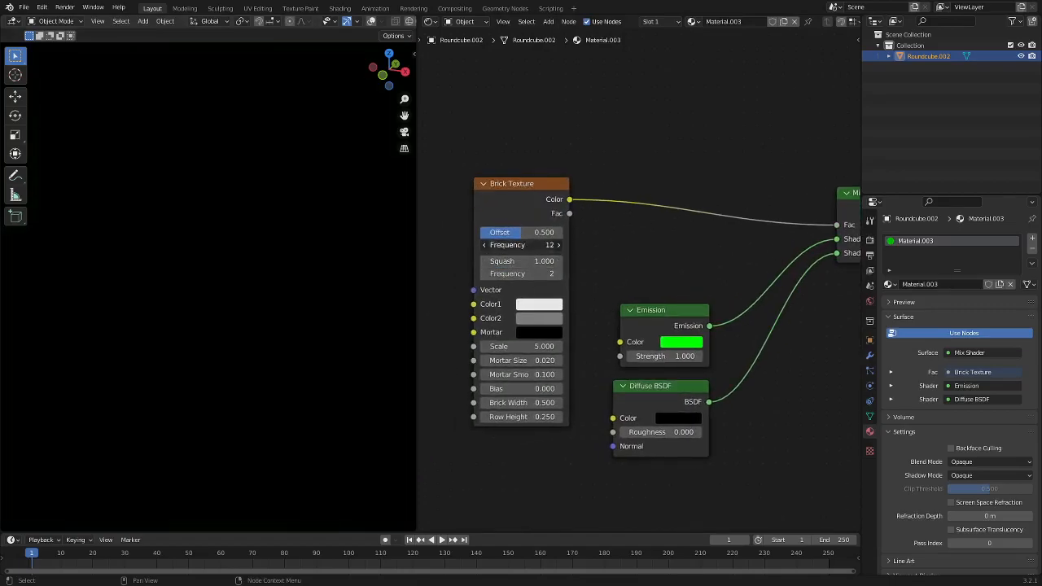
left_click_drag(509, 291, 500, 295)
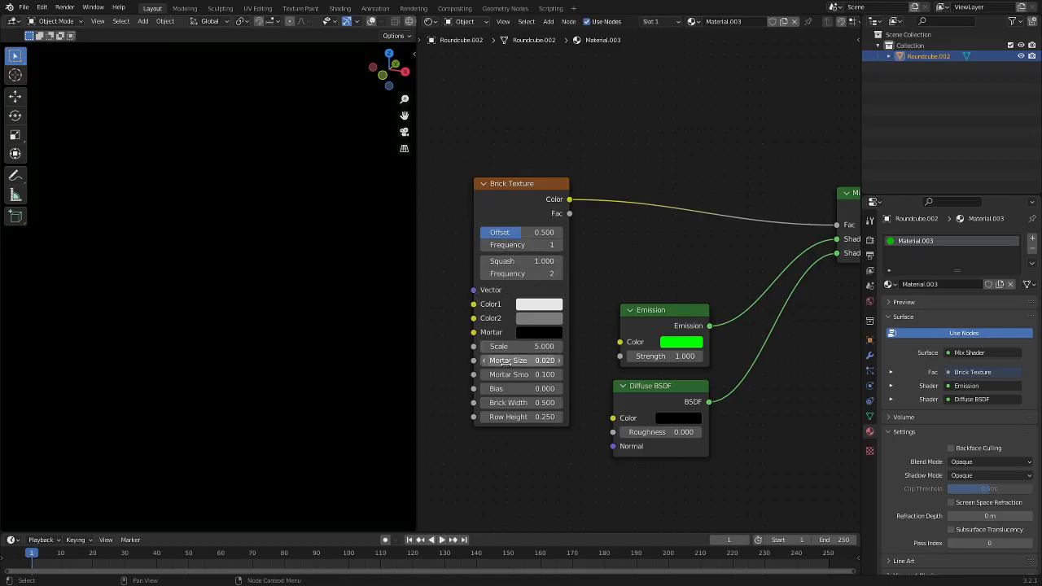
left_click_drag(513, 346, 545, 346)
middle_click_drag(329, 256, 344, 344)
Insert a ColorRamp between the Brick Texture and the Mix Shader, and move its white stop to about 0.3.
key("shift+a")
type("color")
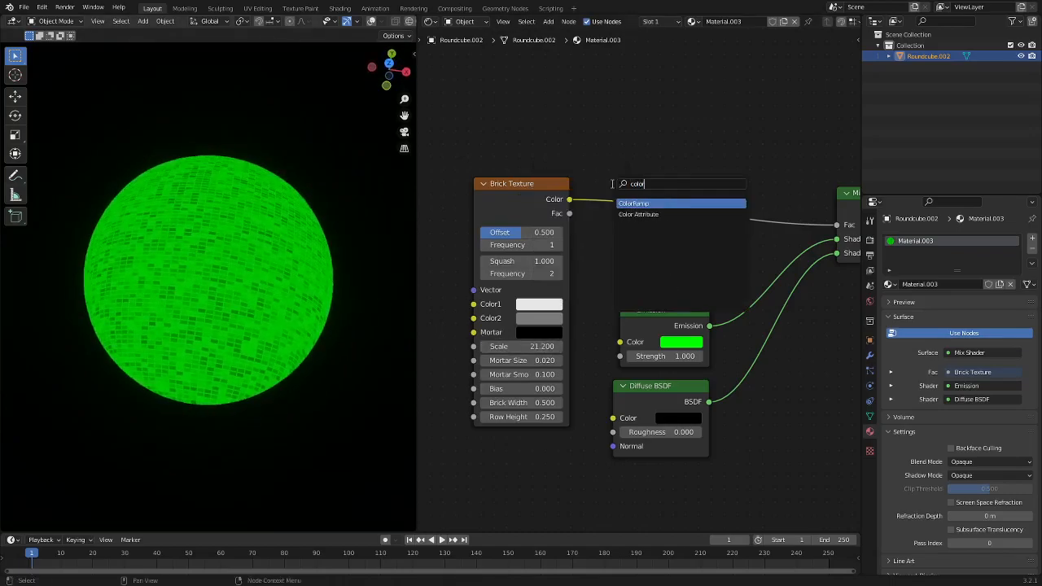
left_click(650, 202)
left_click(667, 174)
middle_click_drag(597, 133, 477, 138)
left_click_drag(652, 236, 562, 236)
Try the Brick Texture's offset Frequency at 21 and return it to 1.
middle_click_drag(485, 303, 707, 245)
left_click_drag(594, 336, 599, 336)
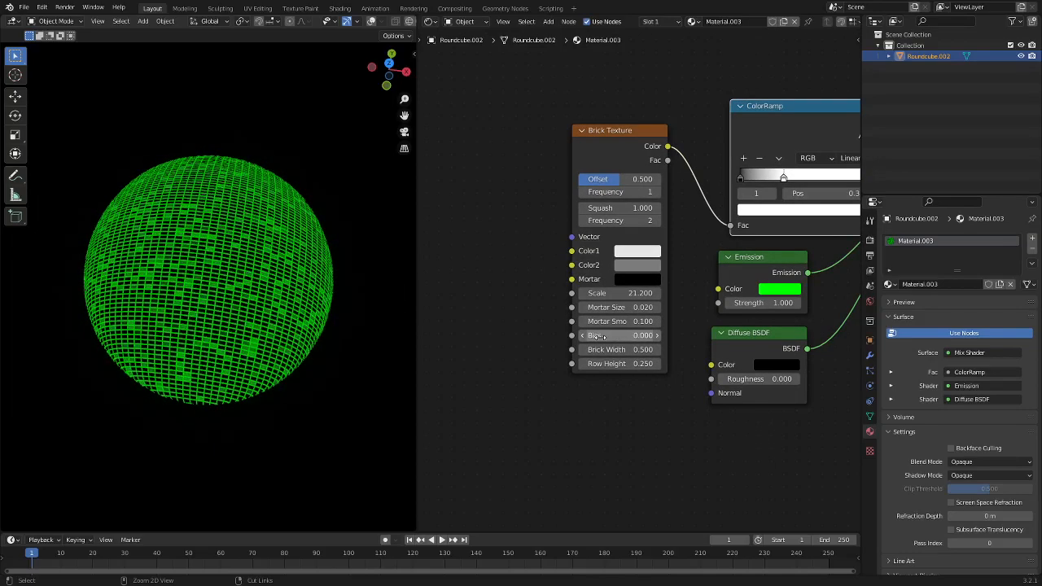
middle_click_drag(553, 318, 554, 340)
left_click_drag(609, 215, 643, 215)
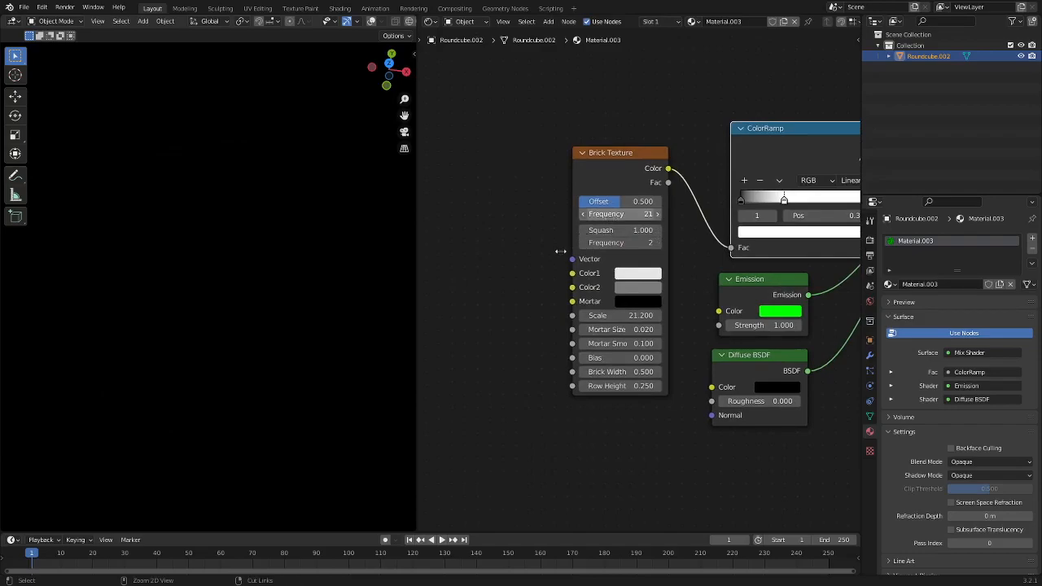
left_click_drag(562, 250, 530, 260)
Set the Brick Texture's Color1 to black and Color2 to white, keeping the Mortar colour black.
middle_click_drag(529, 269, 495, 217)
left_click(595, 218)
left_click_drag(654, 79, 637, 128)
left_click_drag(690, 75, 691, 129)
left_click(583, 233)
left_click_drag(690, 77, 691, 45)
left_click(600, 247)
mouse_move(623, 107)
left_mouse_down()
mouse_move(679, 92)
mouse_move(669, 78)
mouse_move(690, 68)
mouse_move(686, 159)
left_mouse_up()
Add a second ColorRamp ahead of the Brick Texture and connect its Color to Color1.
middle_click_drag(504, 234, 554, 216)
key("shift+a")
left_click(475, 192)
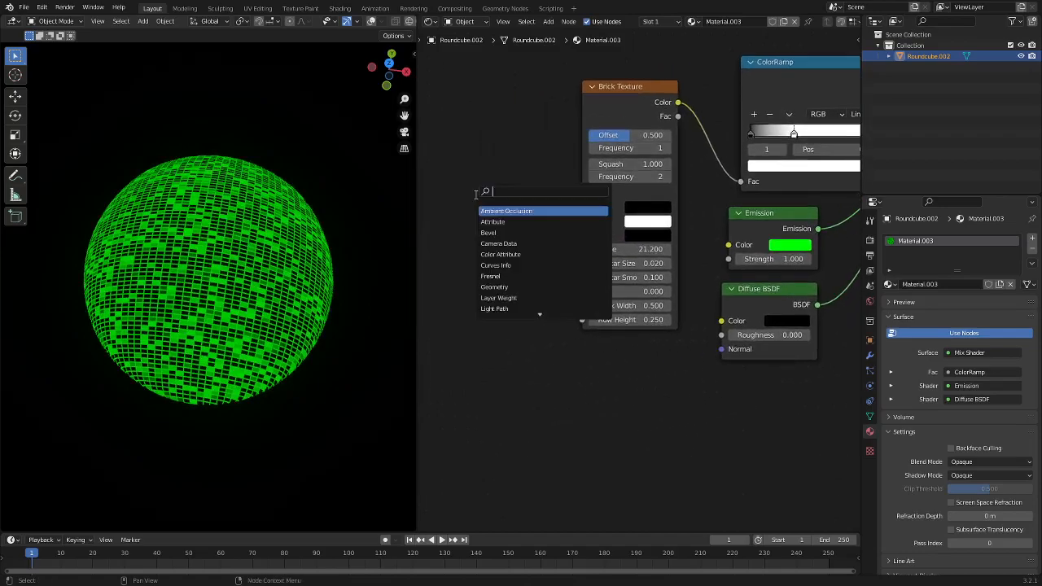
type("color")
key("Return")
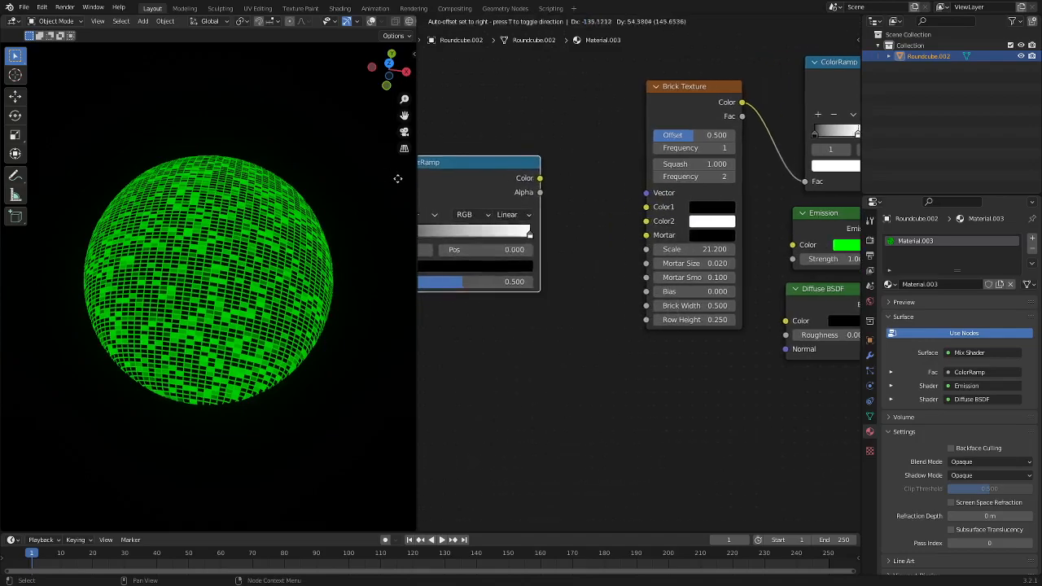
left_click(542, 172)
left_click_drag(685, 172, 754, 205)
Duplicate the ColorRamp feeding Color1, place the copy below it, and connect the copy's Color to Color2.
left_click_drag(551, 170, 503, 162)
key("shift+d")
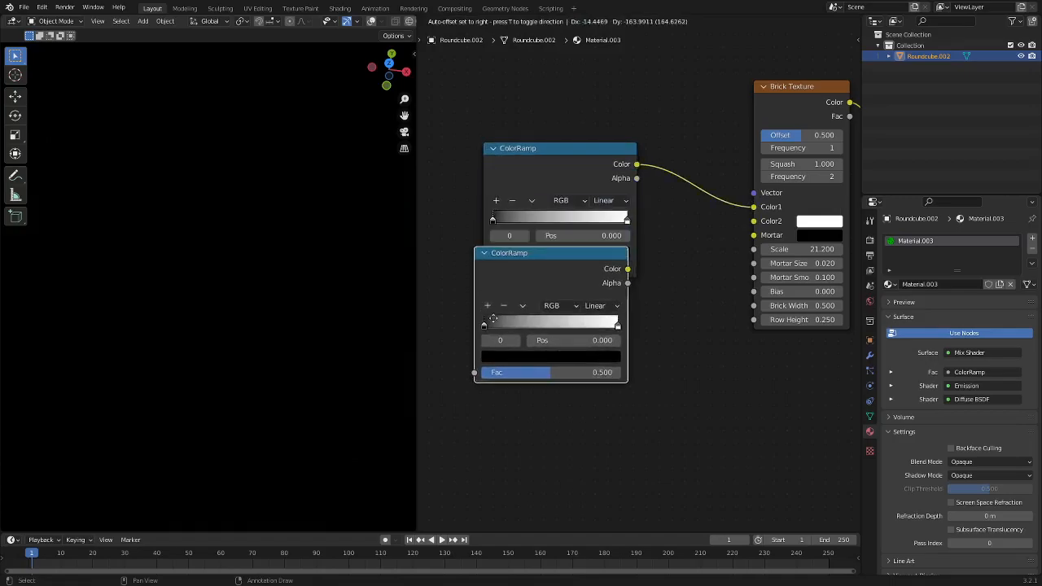
left_click(522, 328)
left_click_drag(639, 331, 754, 220)
middle_click_drag(679, 313, 747, 298)
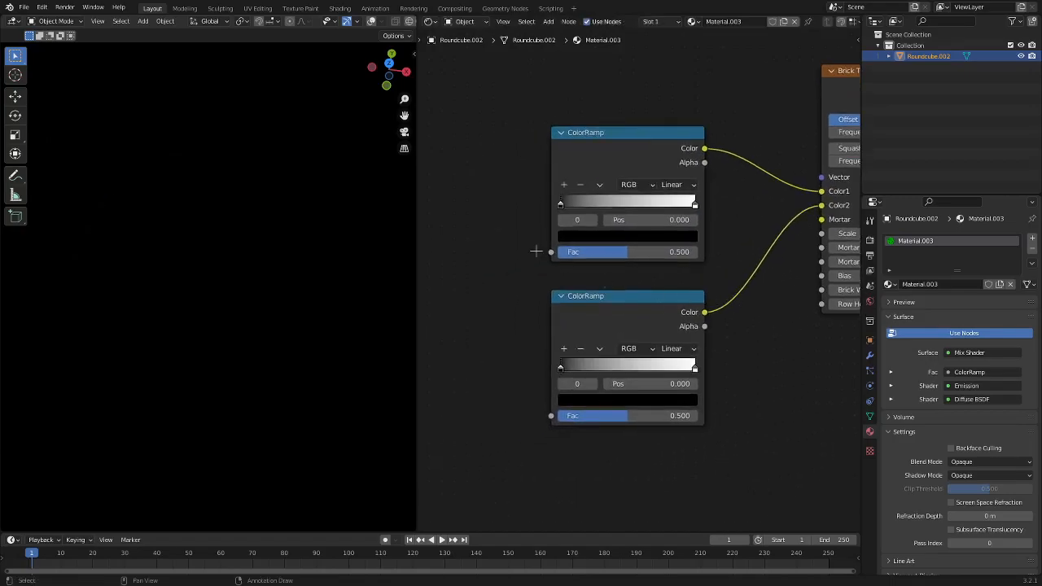
middle_click_drag(424, 259, 505, 249)
key("shift+a")
type("sc")
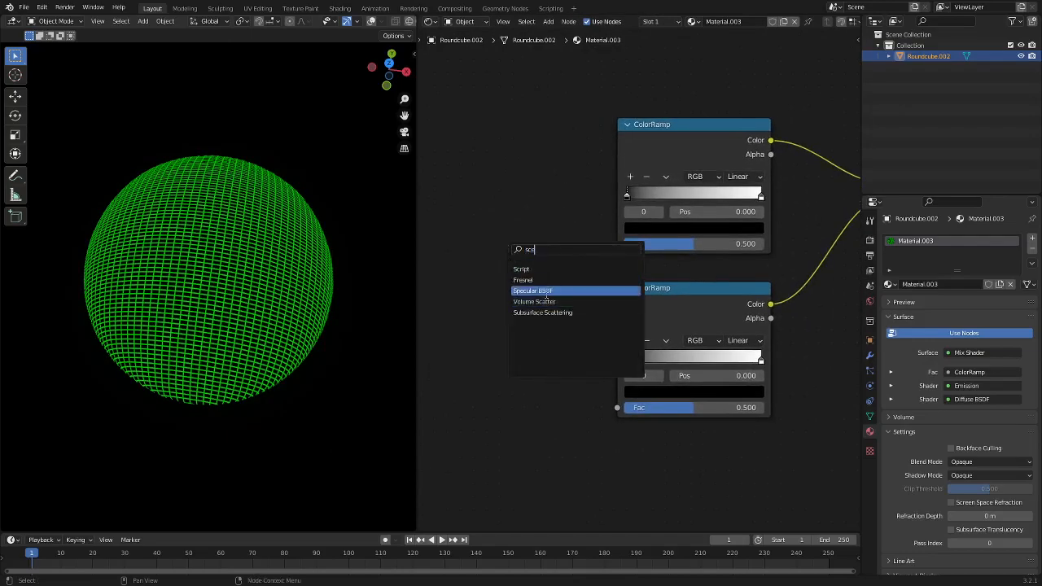
left_click(483, 212)
Add a Layer Weight node ahead of the ColorRamps and connect its Facing to the upper ColorRamp's Fac.
key("shift+a")
left_click(483, 212)
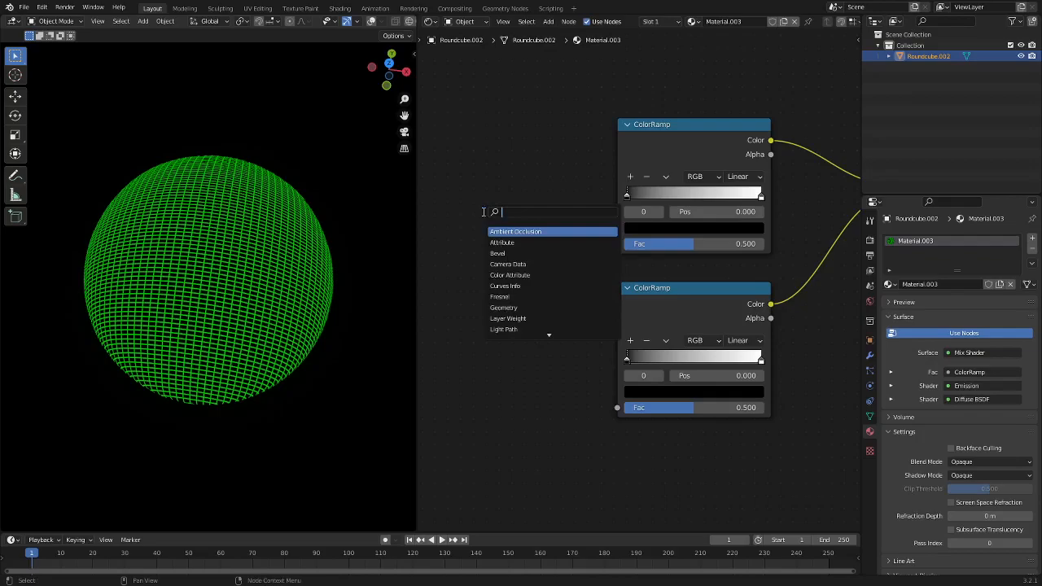
type("fra")
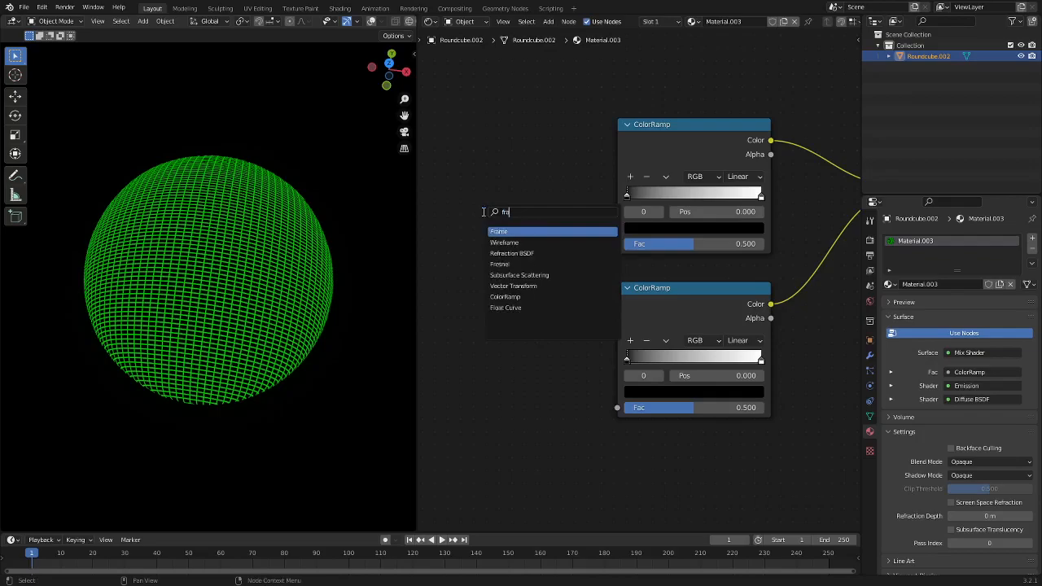
key("BackSpace")
key("BackSpace")
key("BackSpace")
type("lay")
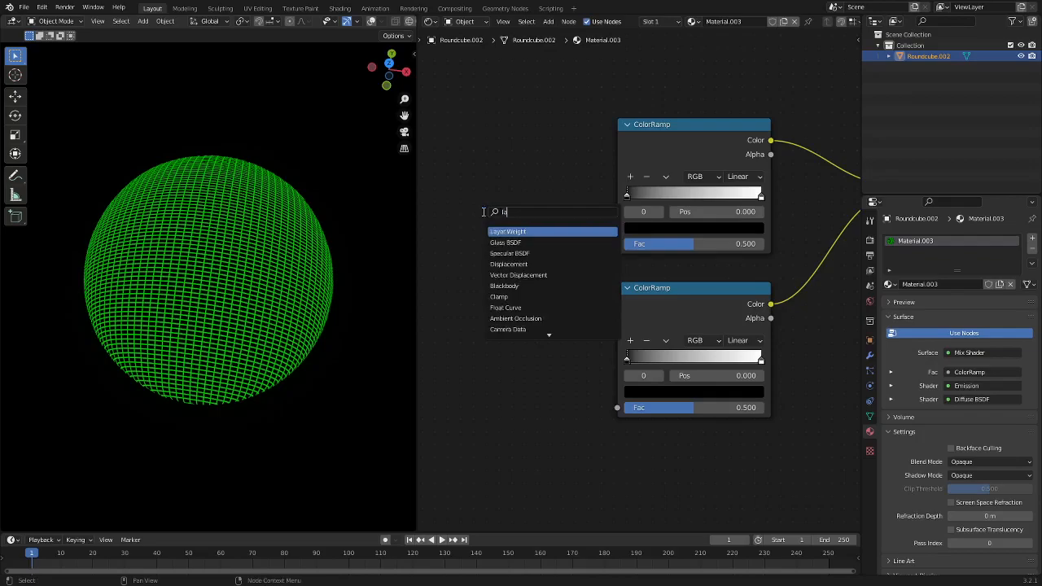
left_click(514, 233)
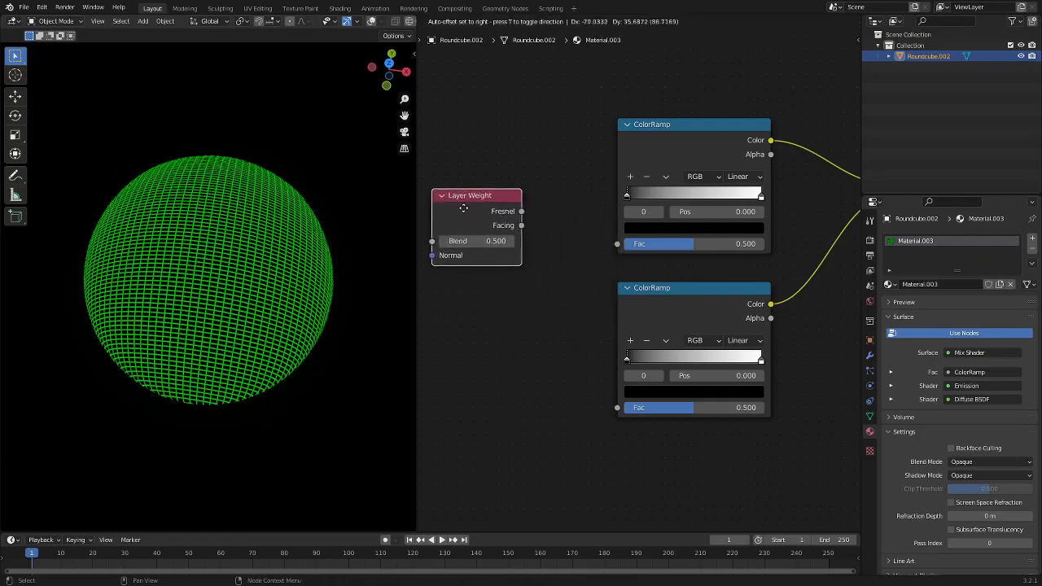
left_click(471, 190)
left_click_drag(527, 204, 548, 199)
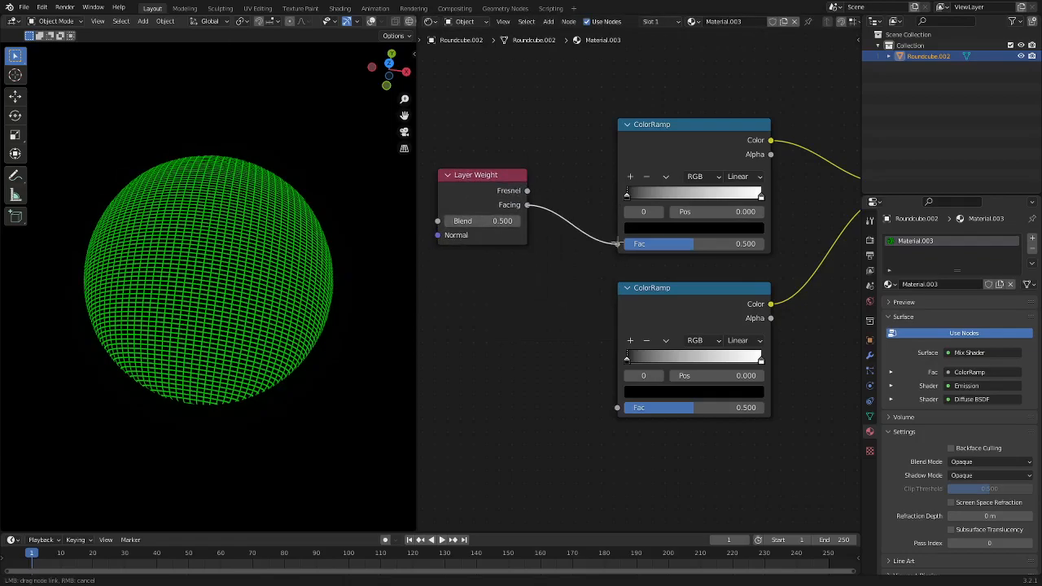
left_click_drag(616, 243, 617, 244)
Duplicate the Layer Weight node and connect the copy's Facing to the lower ColorRamp's Fac.
left_click(487, 198)
key("shift+d")
left_click(495, 369)
left_click_drag(536, 376, 620, 391)
Flip the lower ColorRamp and slide its white stop past the middle of the gradient.
left_click(664, 341)
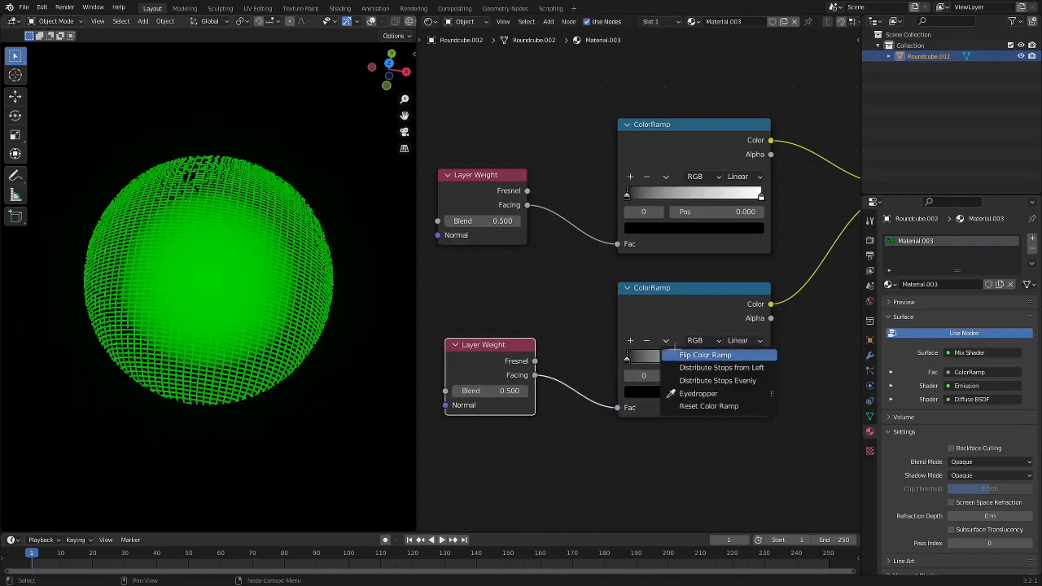
left_click(674, 351)
mouse_move(225, 303)
middle_mouse_down()
mouse_move(232, 312)
mouse_move(147, 263)
mouse_move(205, 215)
mouse_move(219, 314)
middle_mouse_up()
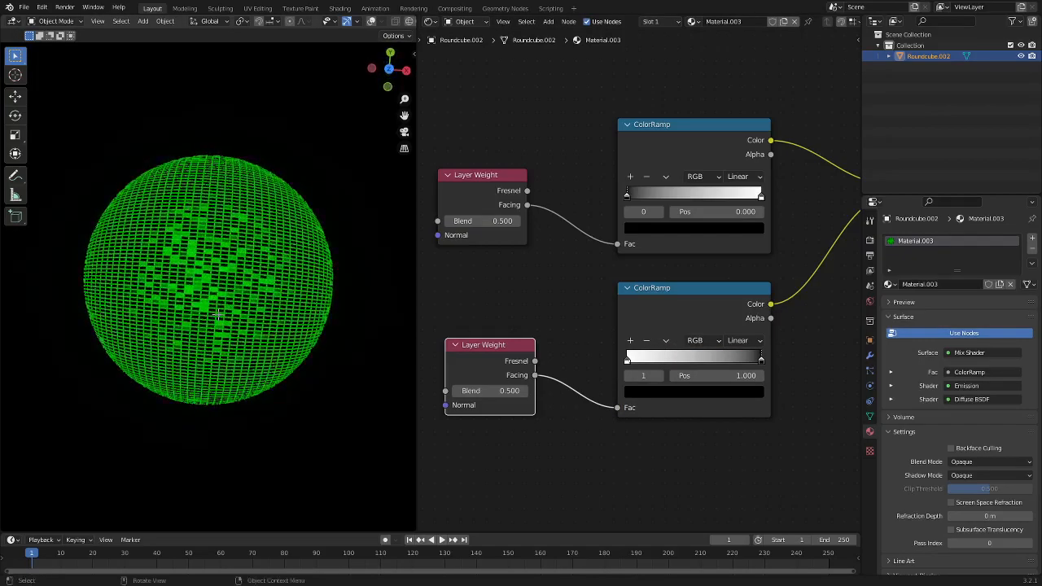
left_click_drag(626, 360, 706, 360)
Delete the lower ColorRamp and the Layer Weight copy that feeds it.
left_click(716, 297)
key("x")
left_click(488, 360)
key("x")
Show the viewport overlays and examine the brick pattern around the sphere.
middle_click_drag(661, 316, 508, 389)
middle_click_drag(600, 344, 703, 307)
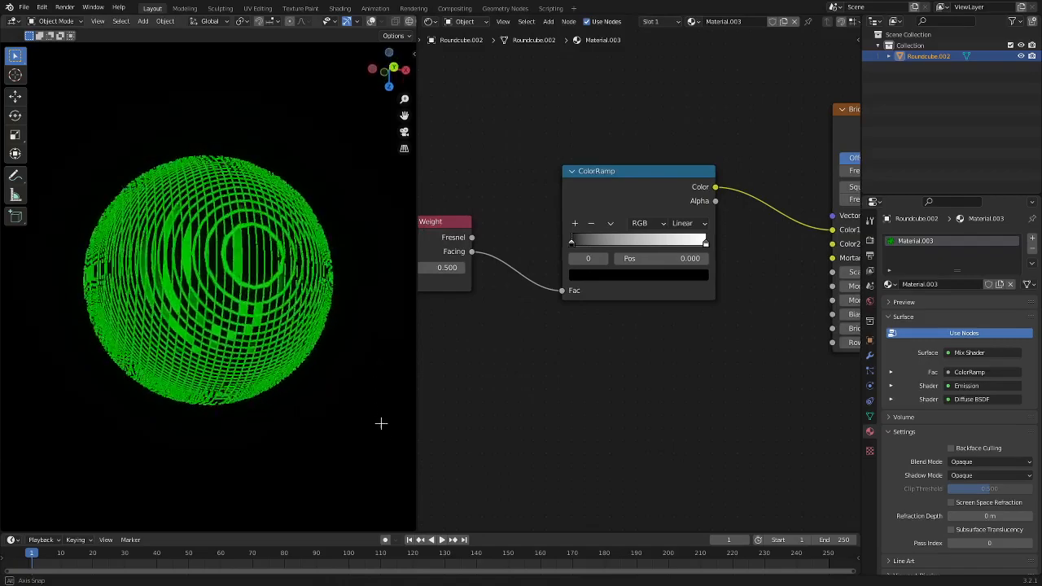
middle_click_drag(377, 477, 347, 244)
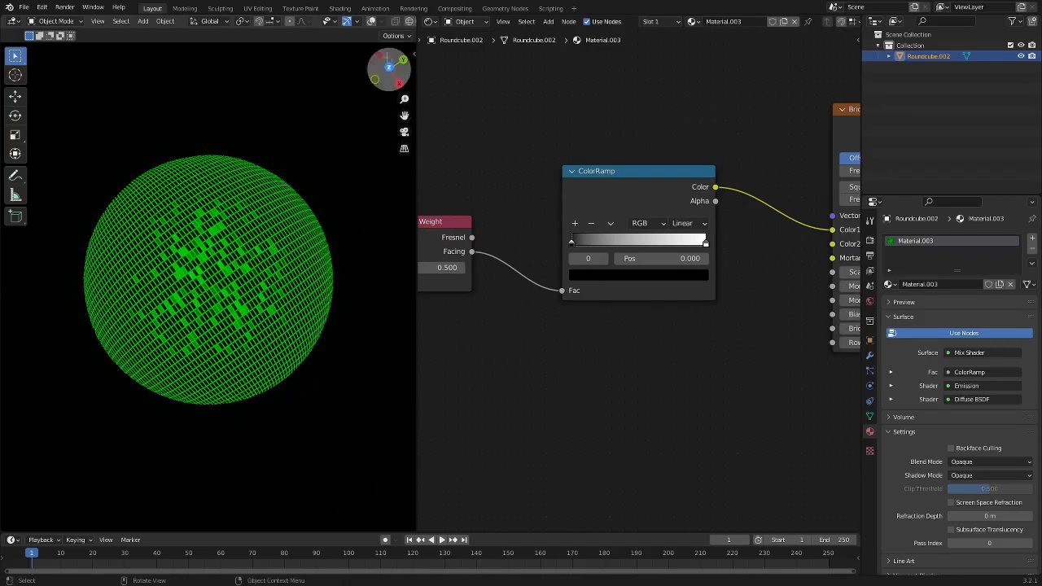
left_click(371, 21)
middle_click_drag(346, 329, 163, 246)
scroll(412, 311, "down", 1)
Set the Brick Texture's Scale to -1.800.
middle_click_drag(717, 358, 494, 350)
scroll(777, 395, "up", 5)
left_click_drag(652, 252, 652, 252)
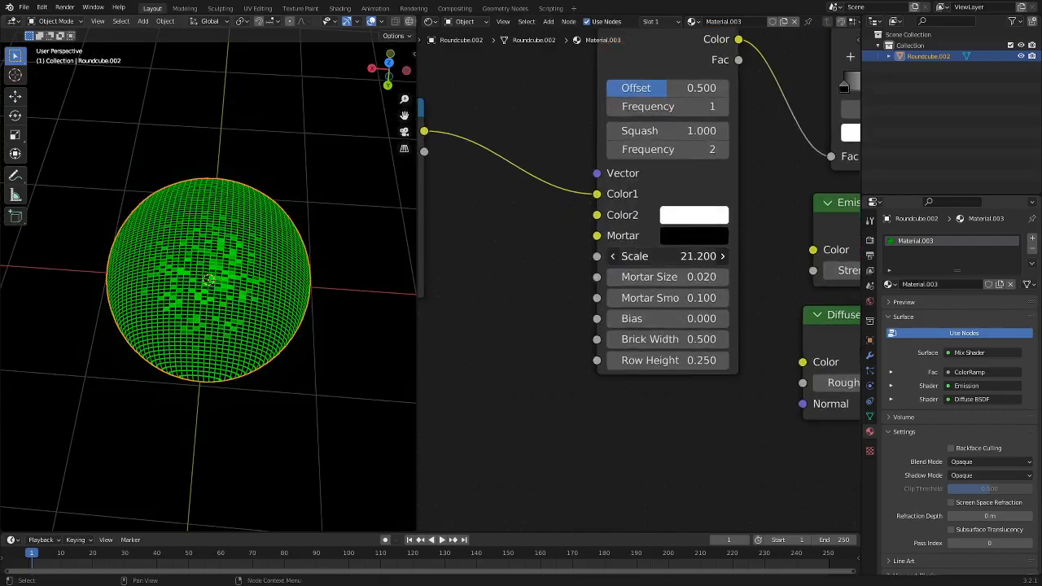
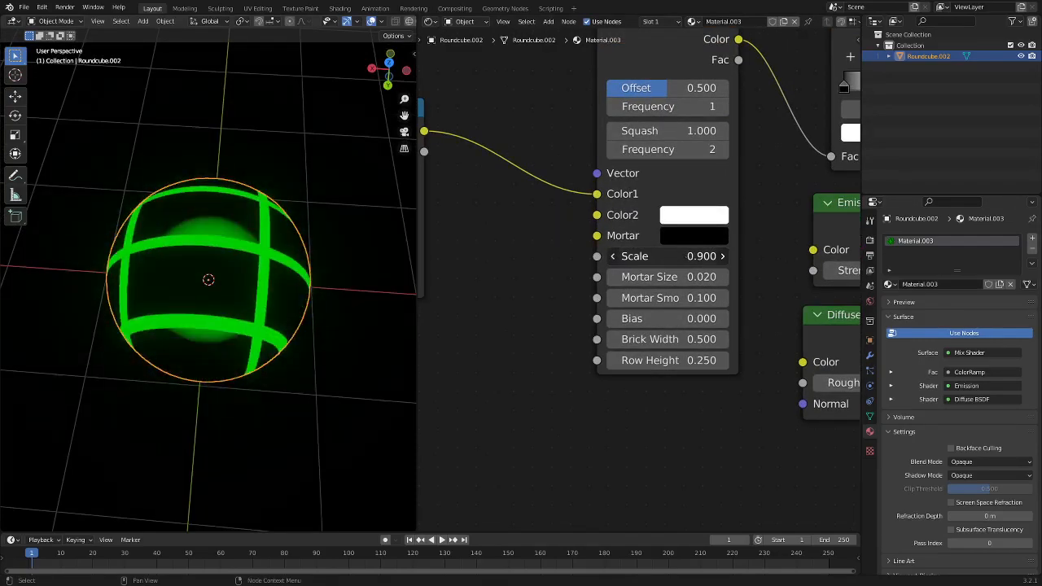
middle_click_drag(268, 171, 187, 249)
scroll(187, 249, "down", 2)
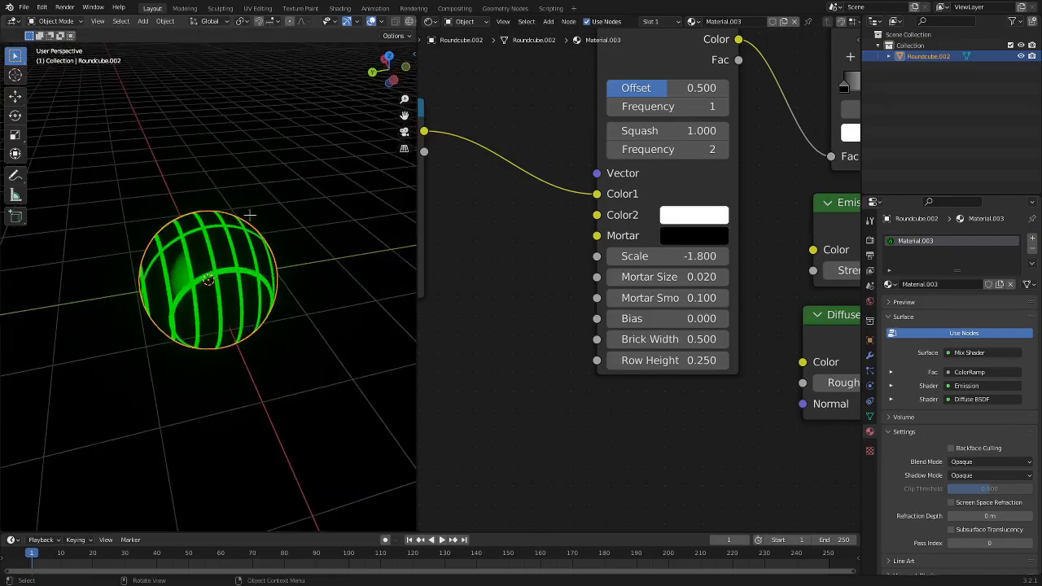
scroll(186, 249, "up", 3)
scroll(392, 27, "down", 1)
Check the sphere in Solid shading, return to Rendered shading and view the pattern from farther away.
left_click(387, 21)
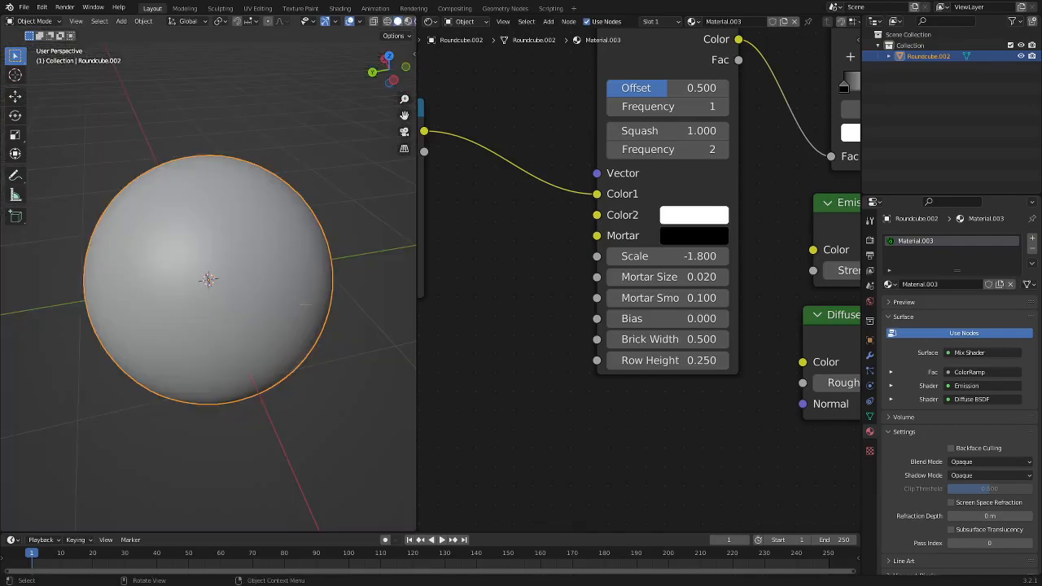
scroll(410, 25, "down", 1)
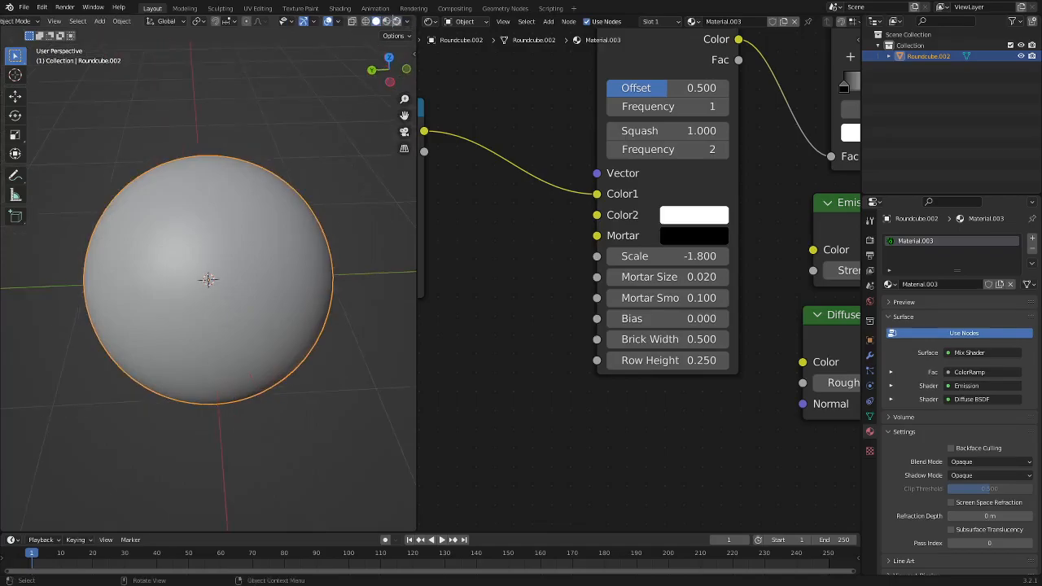
left_click(397, 22)
scroll(228, 219, "down", 4)
mouse_move(228, 219)
middle_mouse_down()
mouse_move(318, 218)
mouse_move(274, 204)
mouse_move(307, 276)
middle_mouse_up()
scroll(318, 218, "down", 2)
scroll(307, 277, "down", 1)
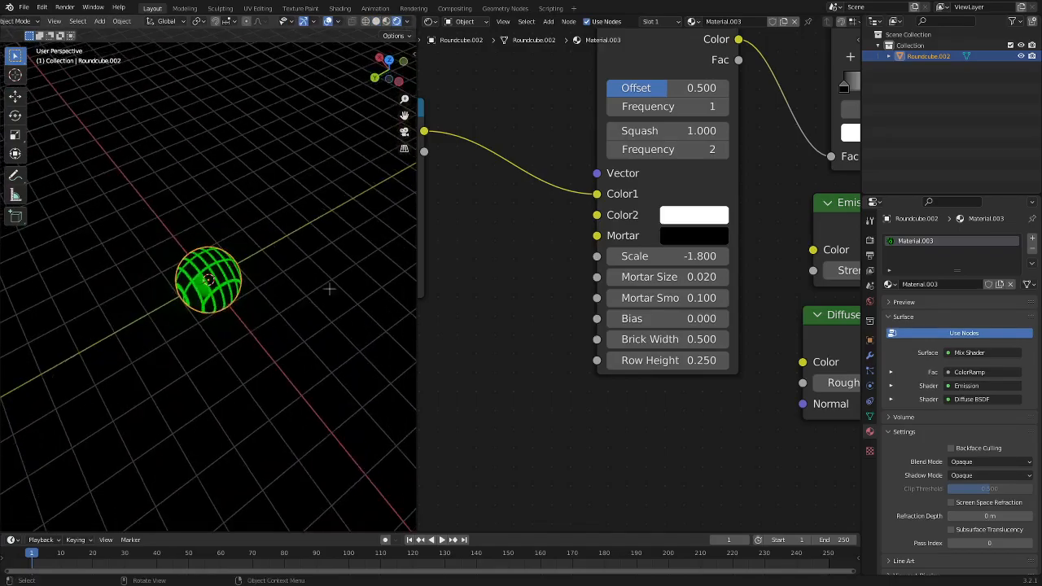
scroll(573, 351, "up", 4)
Delete all the nodes of the brick material.
middle_click_drag(572, 351, 363, 372)
scroll(902, 360, "down", 1)
scroll(744, 339, "down", 5)
scroll(743, 339, "down", 2)
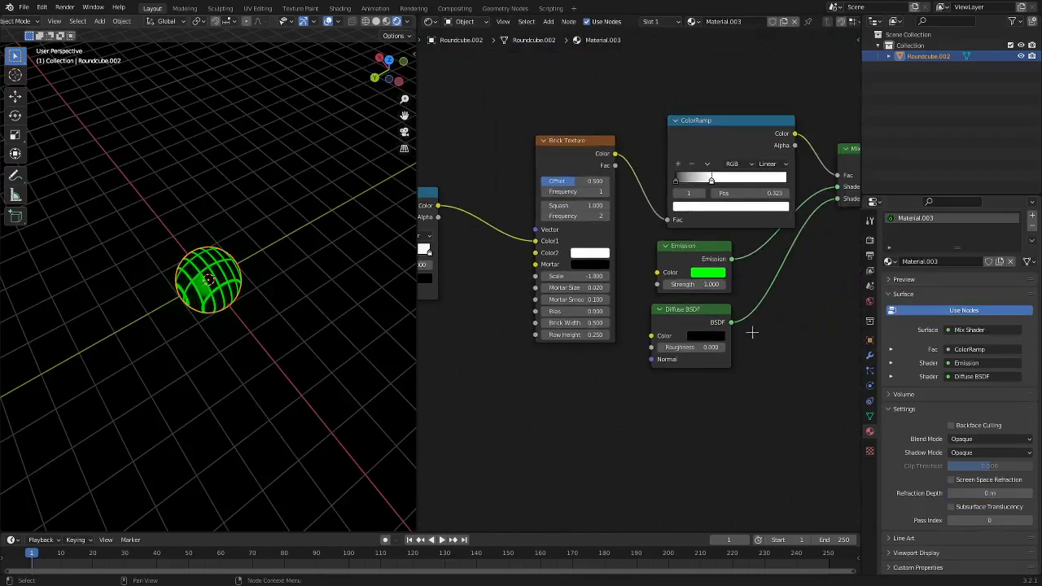
scroll(689, 379, "down", 5)
scroll(373, 367, "up", 6)
left_click_drag(520, 204, 724, 345)
key("x")
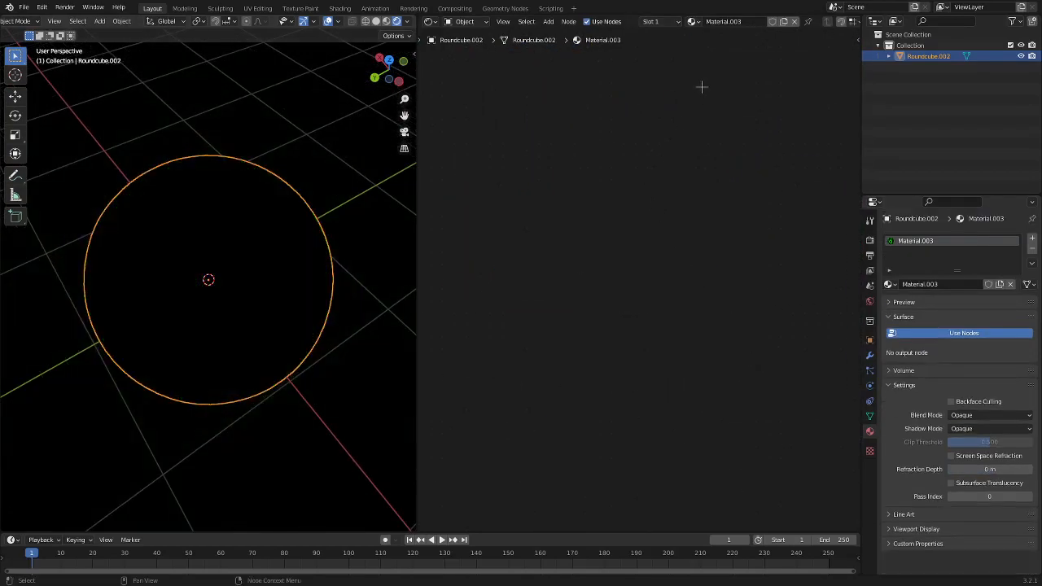
Unlink the emptied material from the sphere and create a new material.
key("shift+a")
left_click(793, 21)
left_click(690, 22)
middle_click_drag(596, 288, 628, 225)
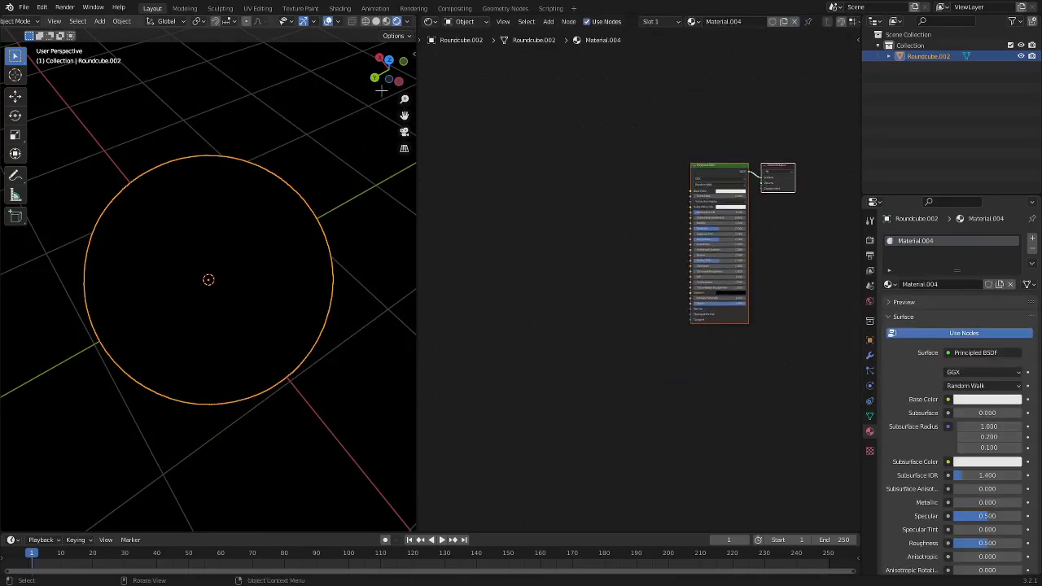
Turn the viewport to a side-on view of the sphere and hide the overlays.
left_click(403, 62)
middle_click_drag(358, 144, 328, 155)
left_click(328, 22)
Delete the Principled BSDF node, keeping the Material Output.
scroll(629, 171, "up", 6)
middle_click_drag(649, 165, 619, 281)
scroll(618, 281, "up", 1)
left_click(735, 196)
key("x")
Add a Layer Weight node and place it ahead of the Material Output.
key("shift+a")
type("layer")
left_click(733, 225)
left_click(550, 209)
scroll(646, 219, "up", 7)
key("g")
left_click(677, 170)
Add a Musgrave Texture node between the Layer Weight and the Material Output.
middle_click_drag(724, 167, 600, 296)
key("shift+a")
type("n")
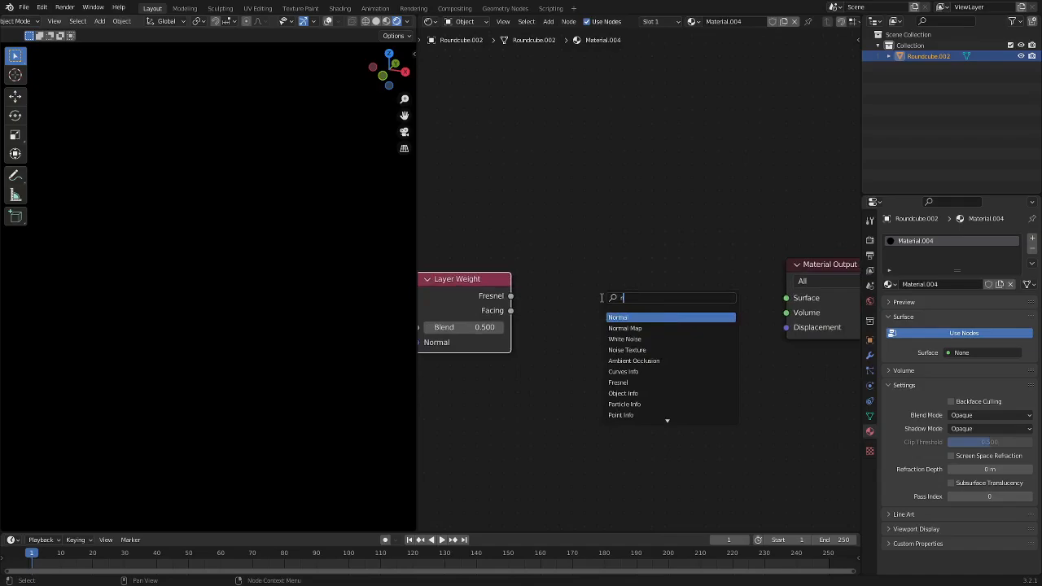
key("BackSpace")
key("BackSpace")
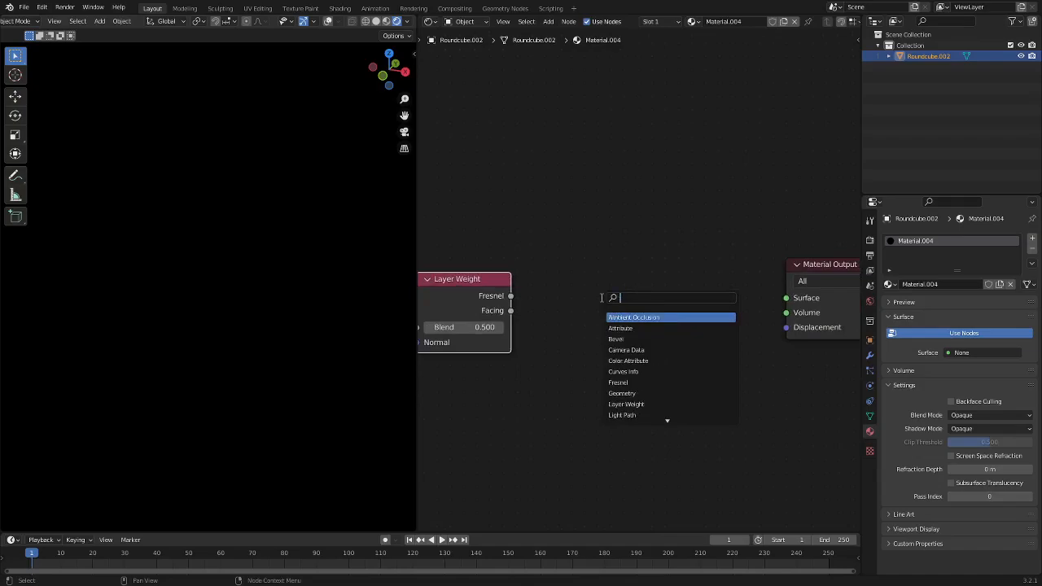
type("f")
key("BackSpace")
type("mus")
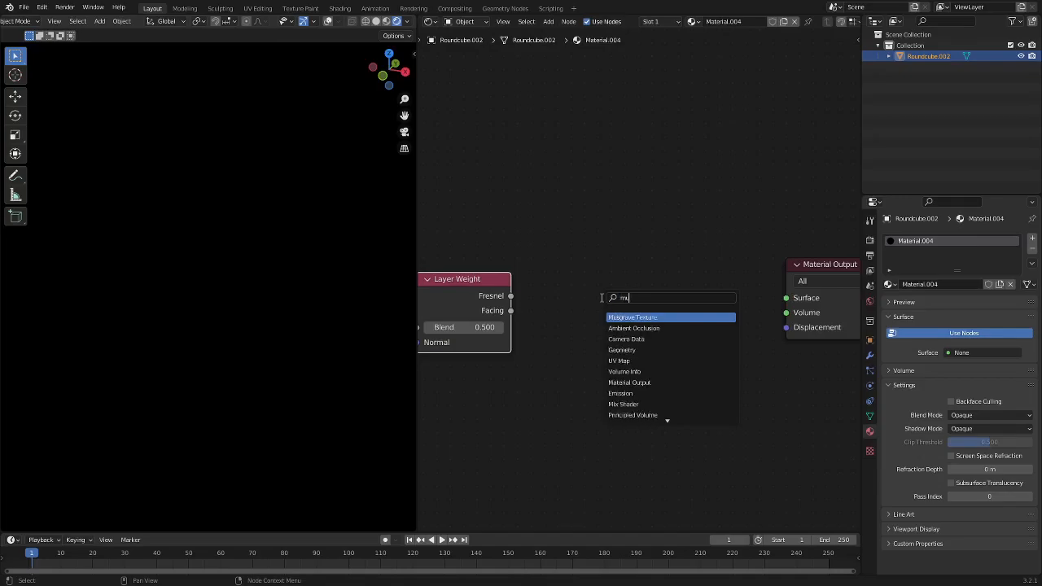
left_click(631, 317)
left_click(641, 324)
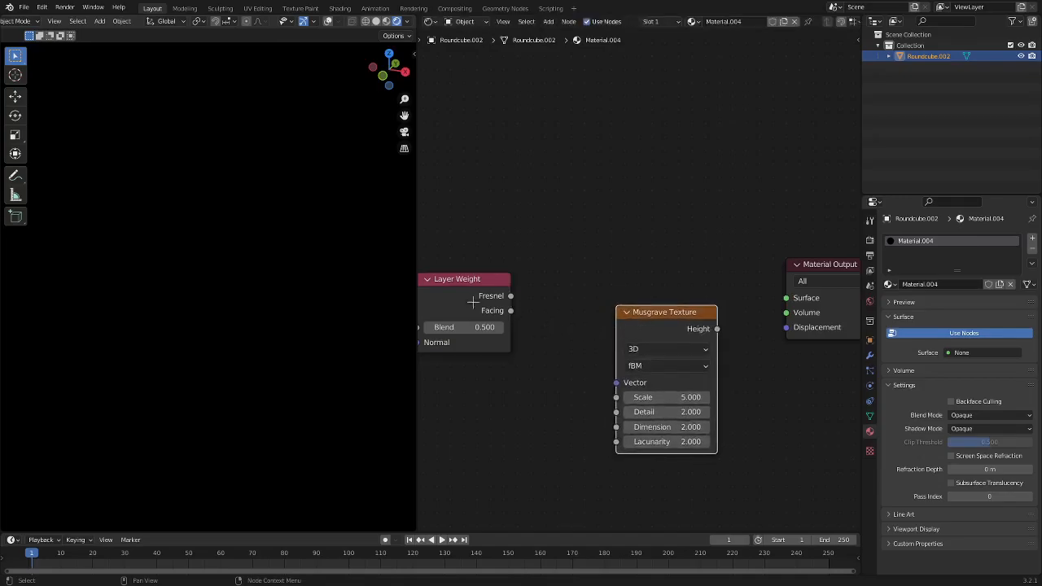
Move the Layer Weight node above the Musgrave Texture and add a Voronoi Texture beneath it.
left_click_drag(481, 303, 564, 190)
key("shift+a")
type("vor")
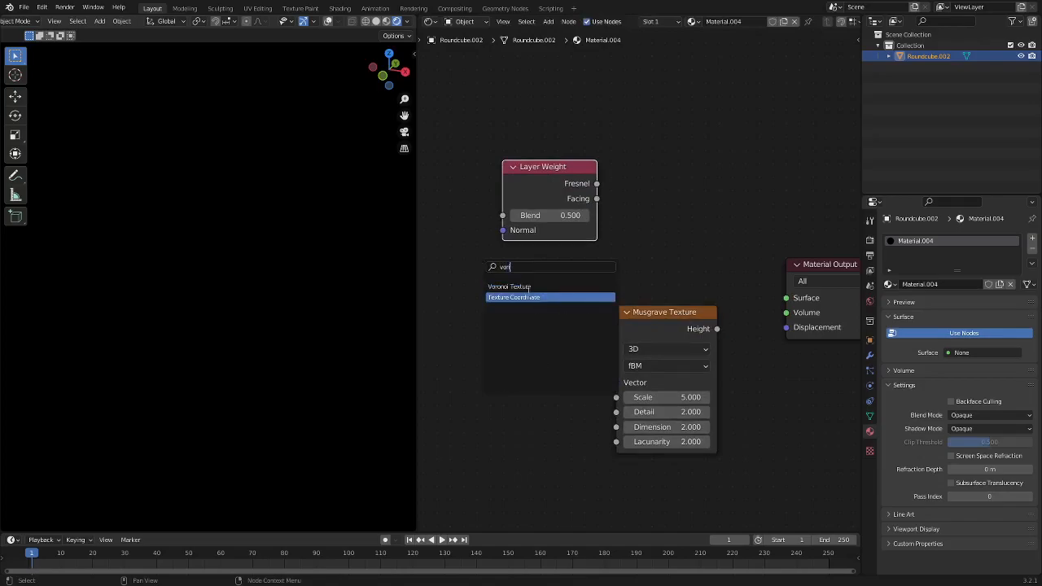
left_click(599, 286)
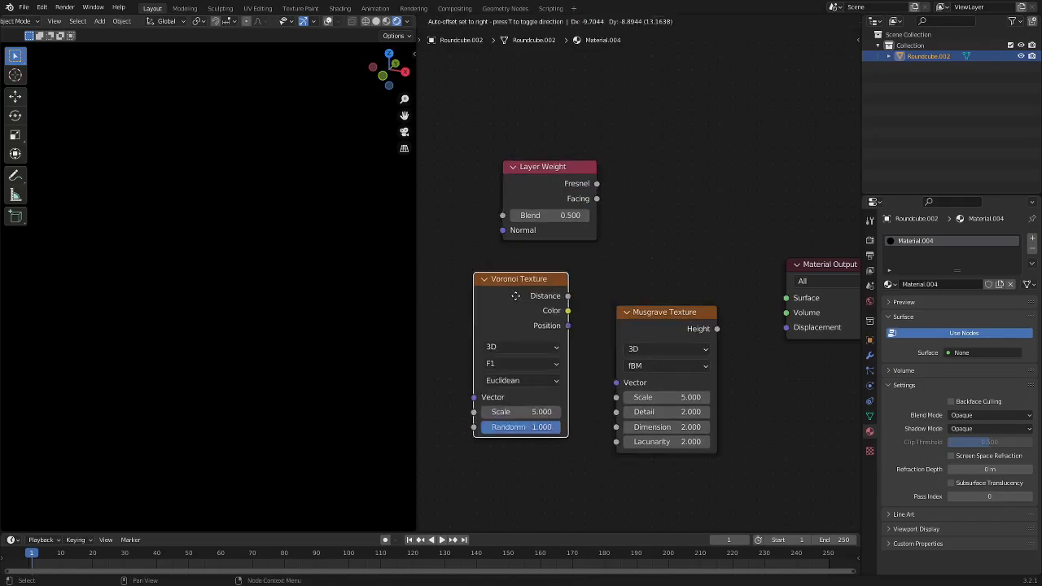
left_click_drag(541, 419, 544, 412)
Set the Voronoi Texture to 4D and connect its Distance to the Musgrave Texture's Vector.
middle_click_drag(556, 440, 579, 341)
left_click(505, 381)
left_click(507, 372)
left_click(515, 430)
left_click_drag(561, 320, 478, 255)
Try a link from the Musgrave Texture's Height and move both texture nodes farther from the Material Output.
left_click_drag(739, 229, 816, 183)
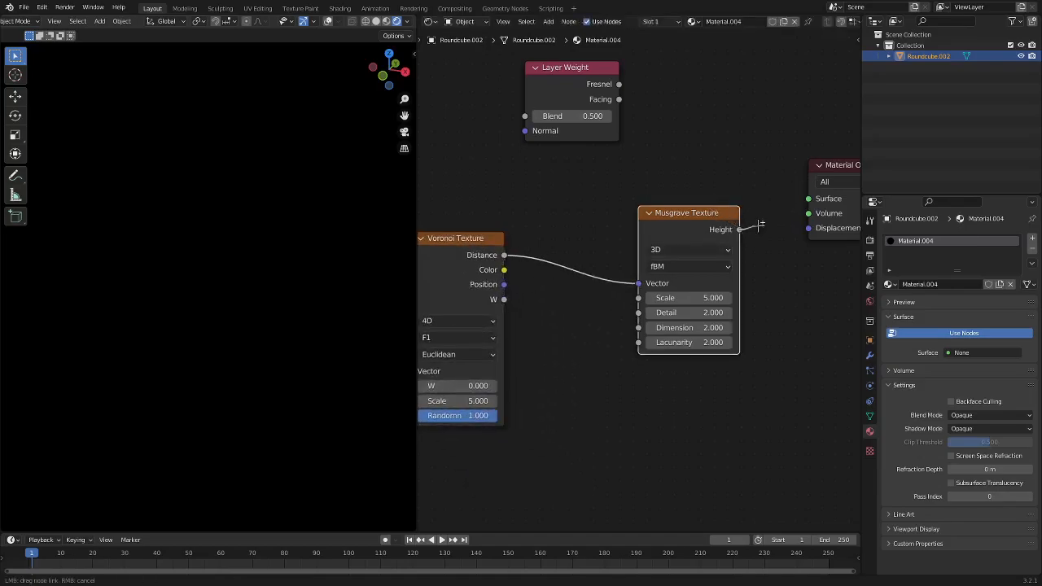
left_click_drag(761, 225, 765, 226)
left_click_drag(673, 228, 586, 231)
left_click_drag(462, 259, 431, 170)
Add a Mix colour node with its Fac connected to the Musgrave Texture's Height.
left_click_drag(628, 241, 690, 293)
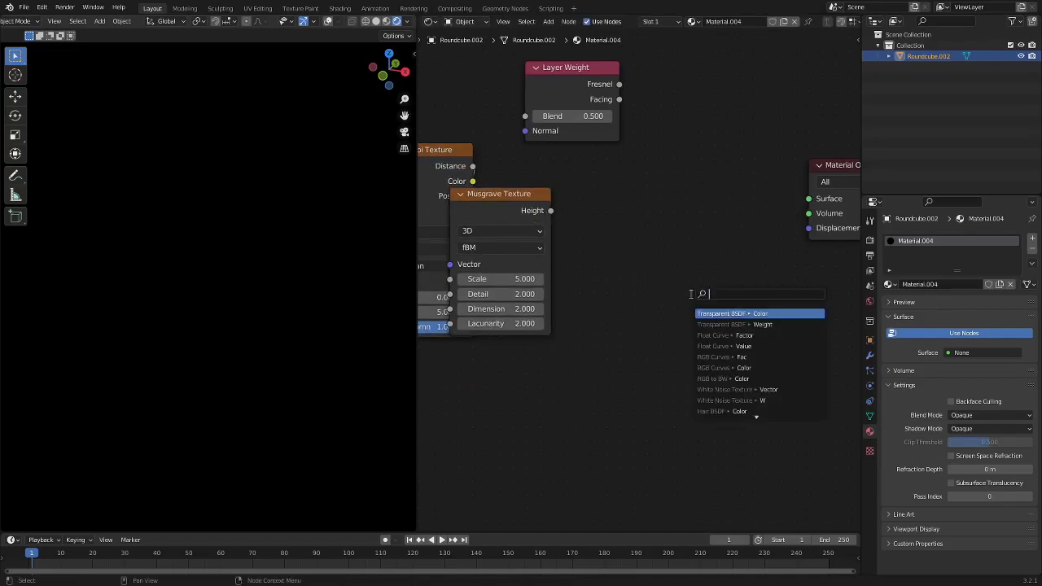
type("mix")
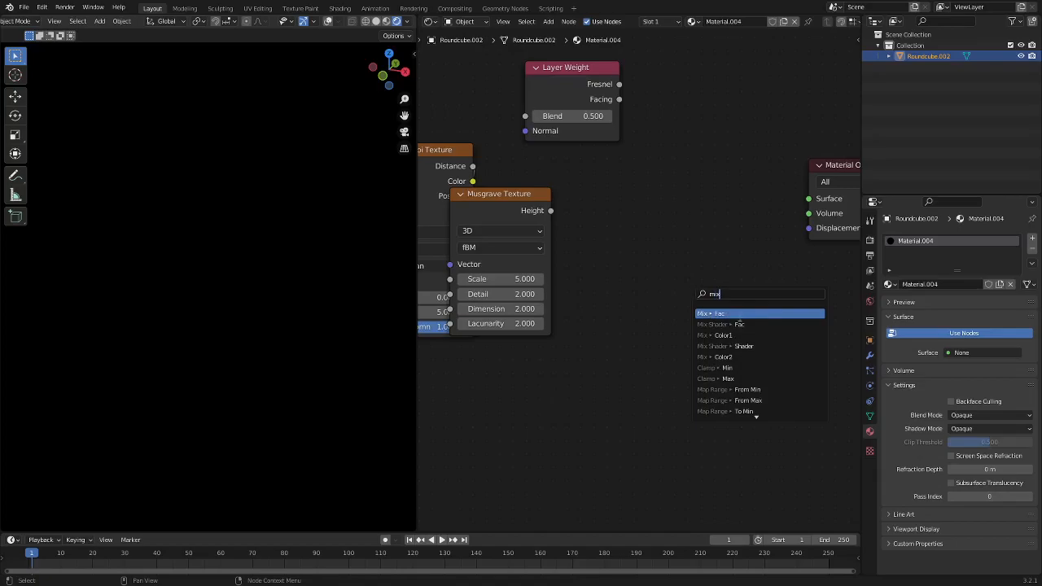
key("Return")
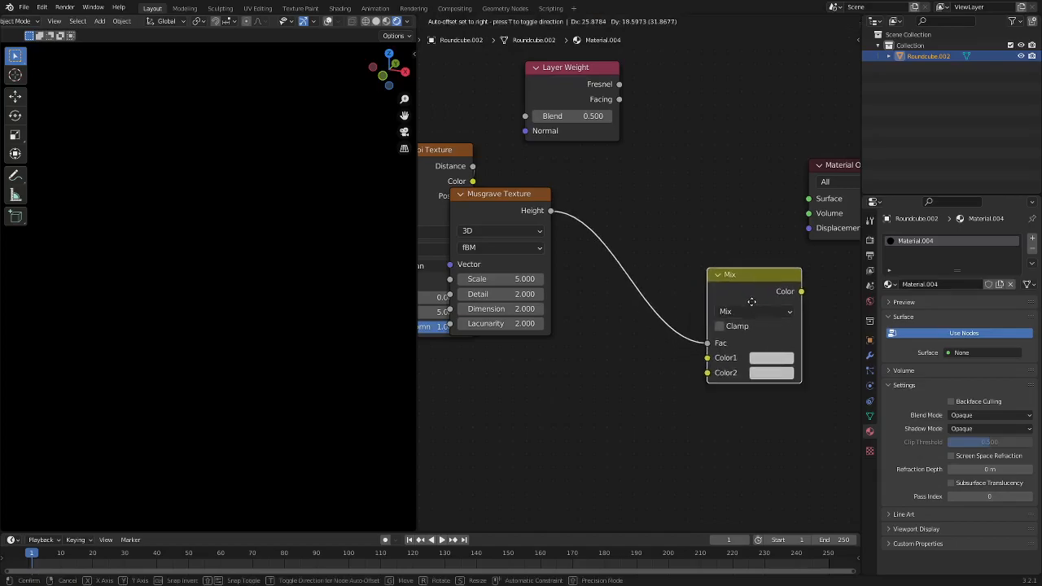
right_click(747, 302)
left_click_drag(747, 302, 701, 281)
Add a Mix Shader with the Musgrave Texture's Height connected to its Fac.
left_click_drag(551, 210, 690, 232)
type("mix")
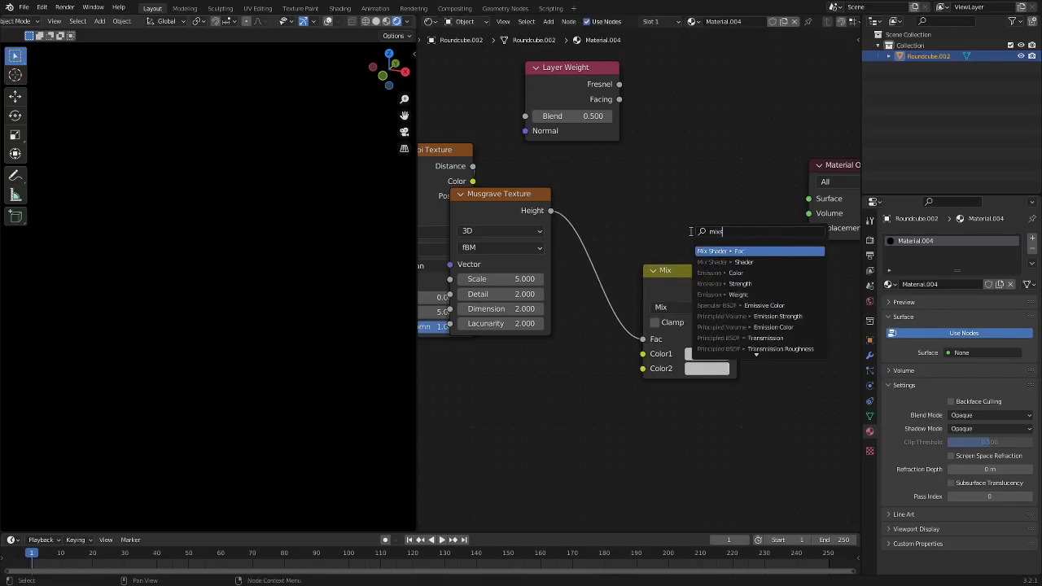
key("Return")
left_click(720, 239)
Move the Mix colour node out of the way and delete it.
left_click_drag(665, 272, 200, 320)
middle_click_drag(528, 395, 821, 320)
key("x")
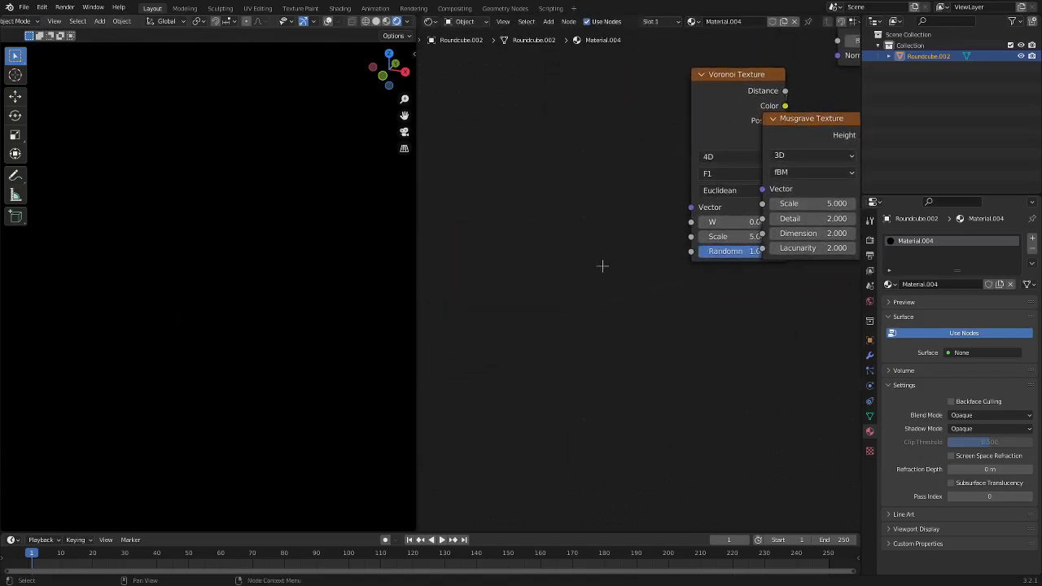
middle_click_drag(759, 359, 439, 427)
Add an Emission node and a Diffuse BSDF linked to the Mix Shader's first and second Shader inputs.
middle_click_drag(683, 385, 677, 410)
left_click_drag(675, 284, 513, 483)
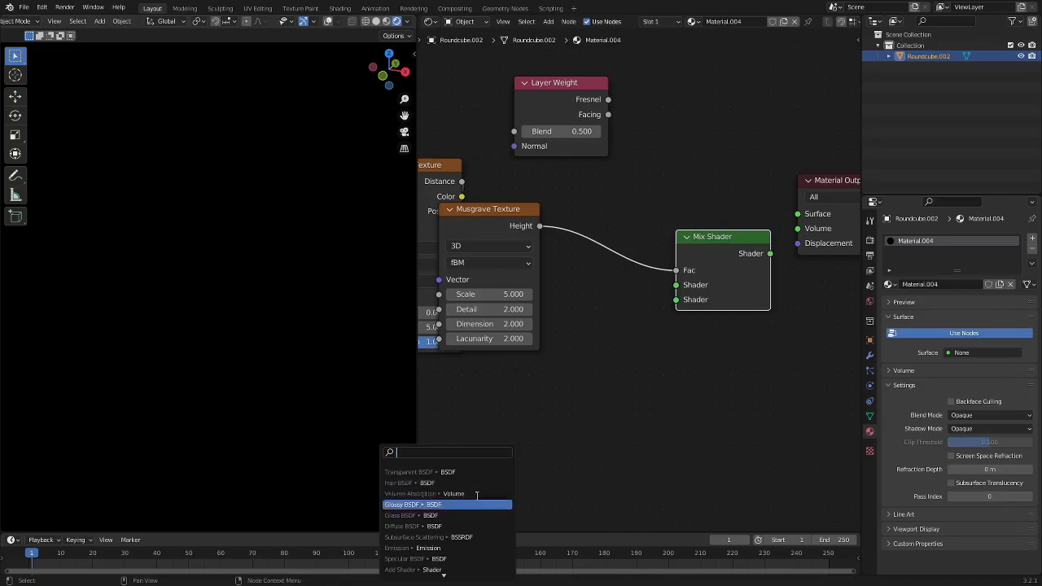
left_click(434, 510)
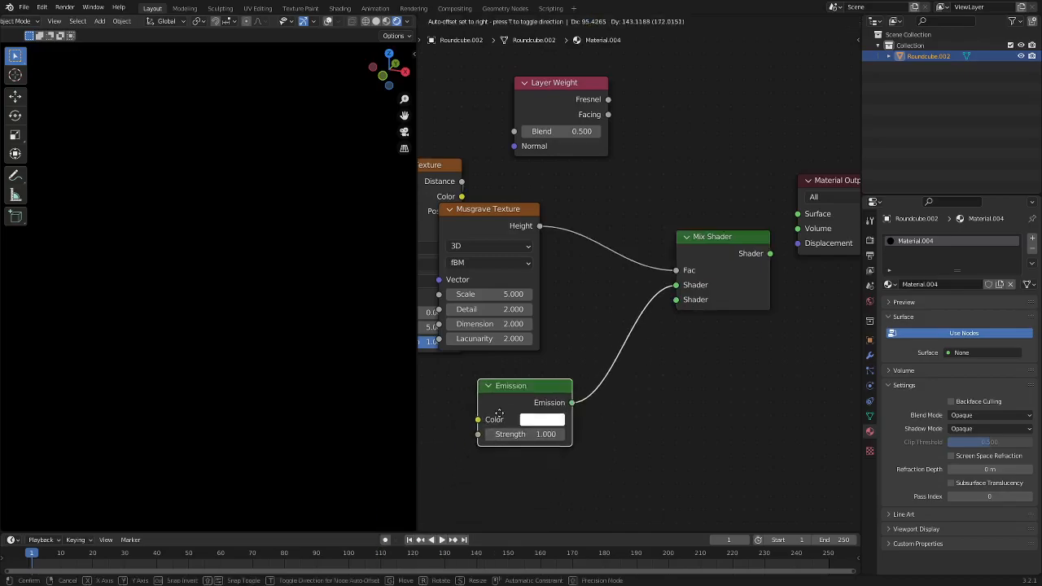
left_click_drag(676, 299, 621, 466)
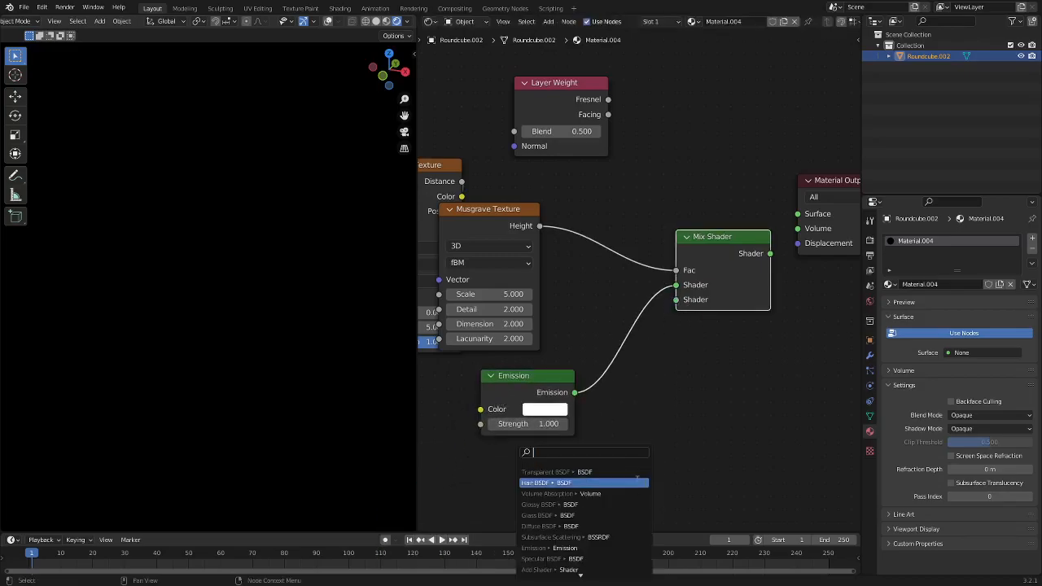
left_click(594, 471)
left_click(577, 465)
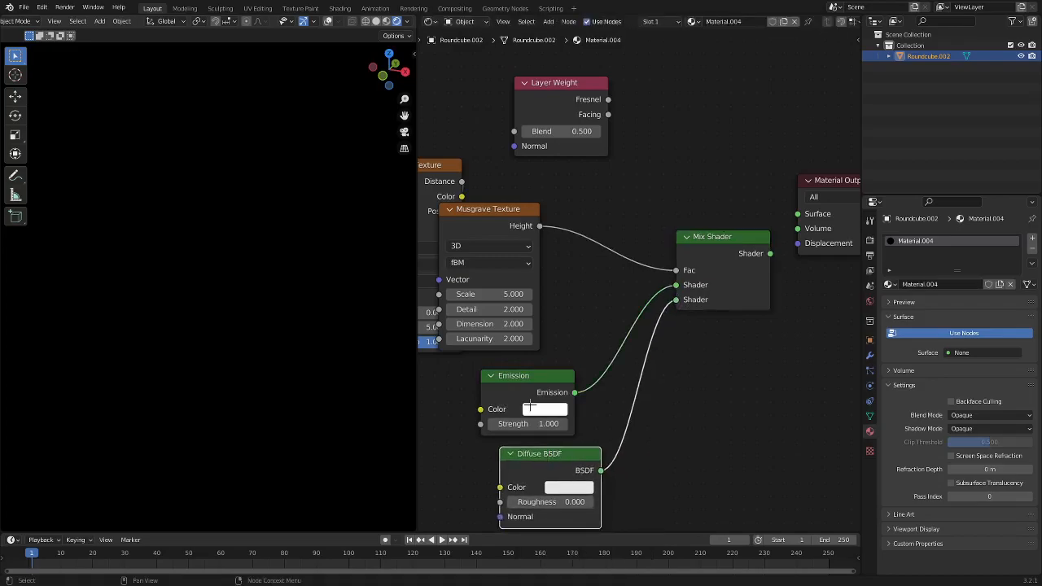
Make the Emission pure green with a Strength of 5 and set the Diffuse BSDF's colour to black.
left_click(530, 407)
mouse_move(578, 239)
left_mouse_down()
mouse_move(531, 254)
mouse_move(577, 263)
mouse_move(600, 292)
mouse_move(620, 267)
mouse_move(623, 240)
mouse_move(536, 240)
left_mouse_up()
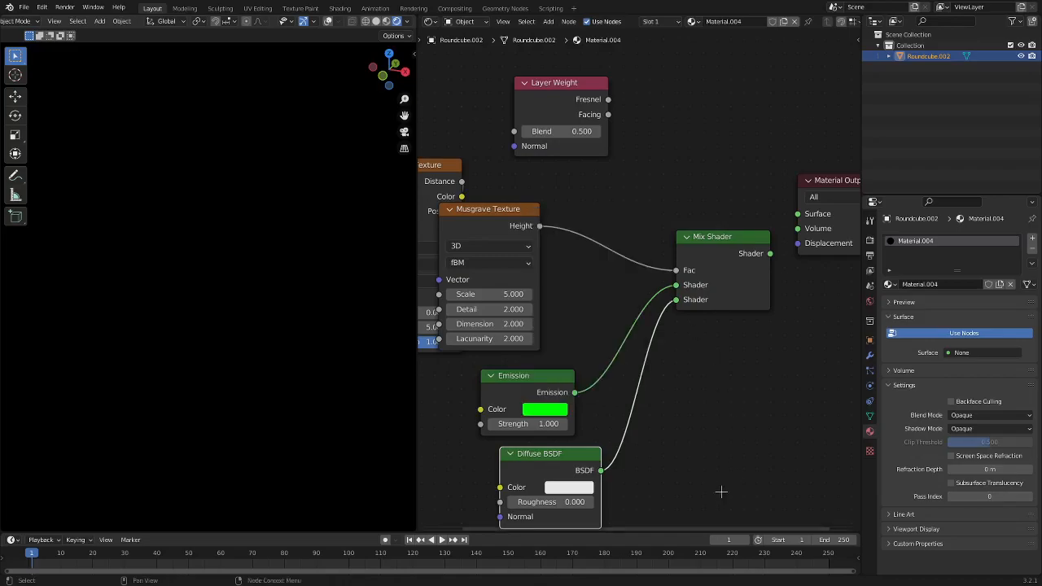
middle_click_drag(698, 483, 738, 372)
left_click(579, 315)
type("5")
key("Return")
left_click(606, 377)
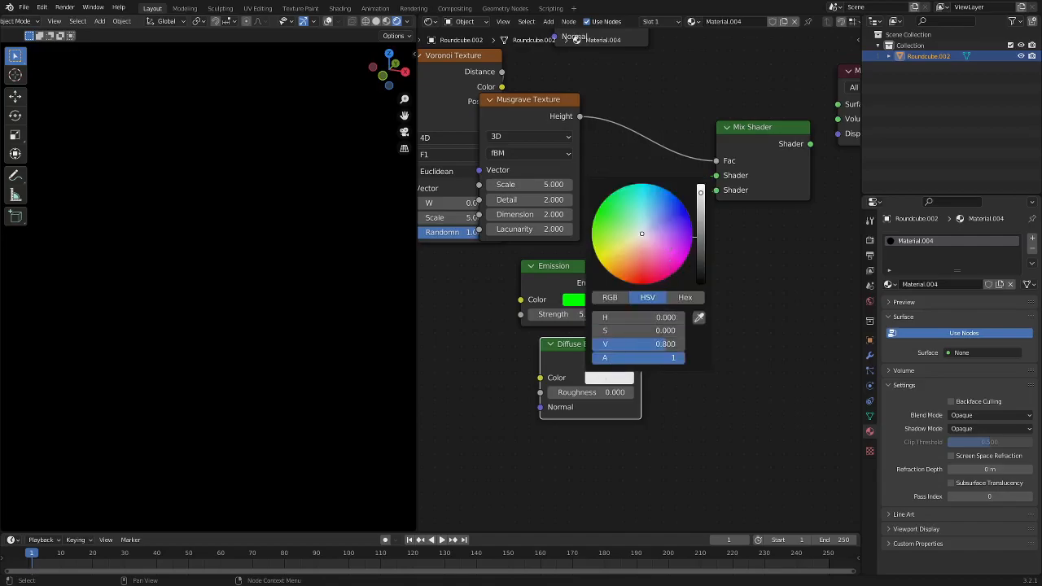
left_click_drag(666, 344, 607, 344)
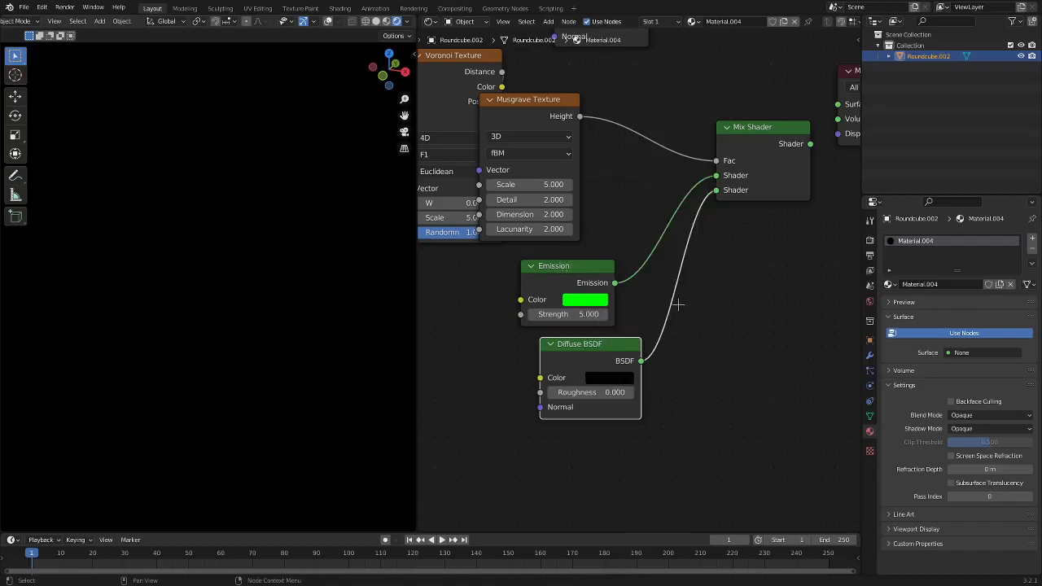
Connect the Voronoi Distance to the Musgrave Texture's Vector and the Mix Shader to the Material Output's Surface.
middle_click_drag(676, 304, 741, 438)
left_click_drag(538, 186, 442, 199)
middle_click_drag(681, 211, 539, 242)
left_click_drag(768, 299, 779, 261)
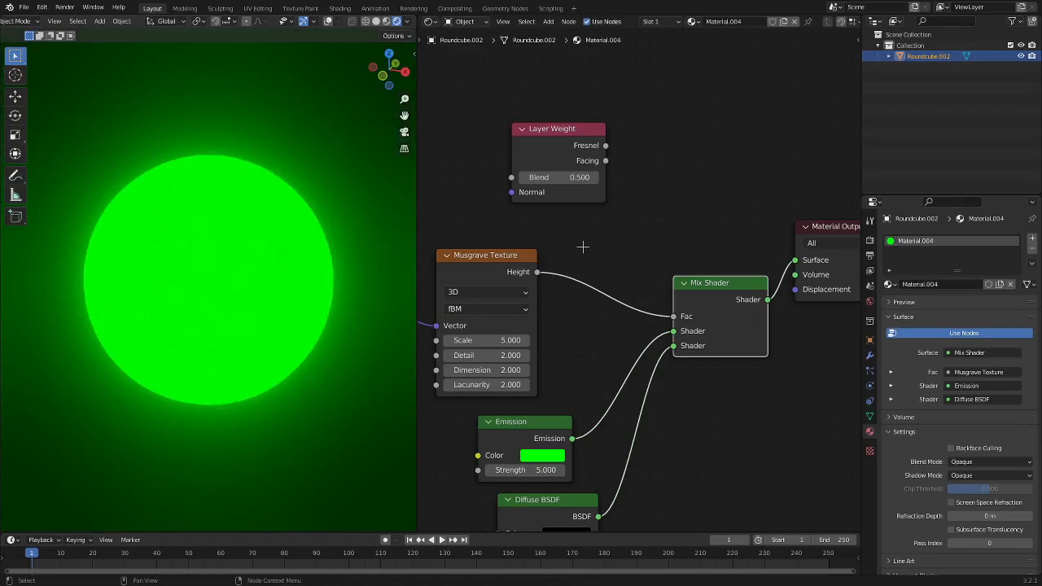
Insert a ColorRamp on the link between the Musgrave Texture's Height and the Mix Shader's Fac.
middle_click_drag(583, 247, 680, 243)
left_click_drag(578, 259, 519, 249)
left_click(648, 224)
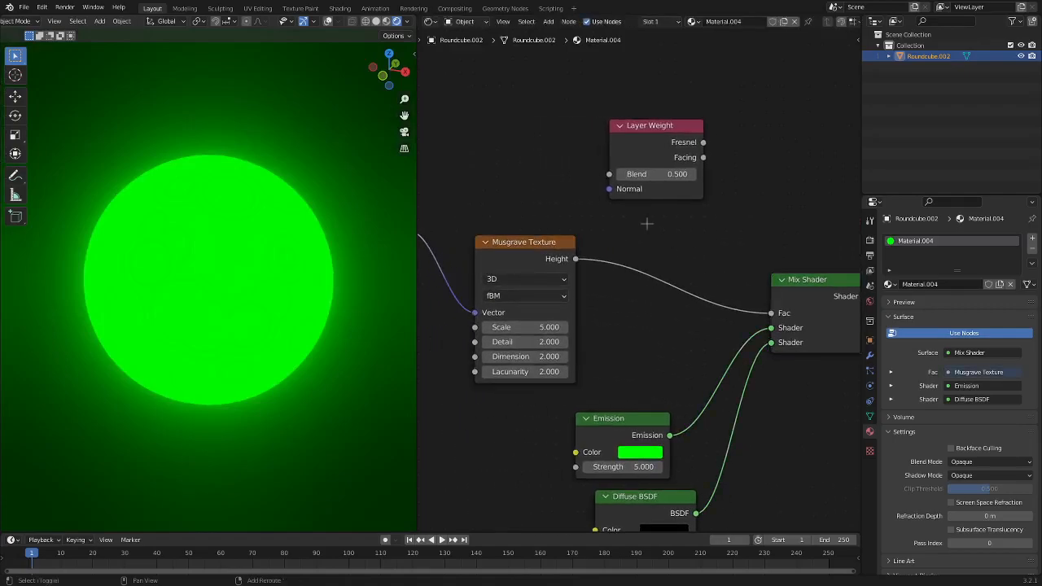
key("shift+a")
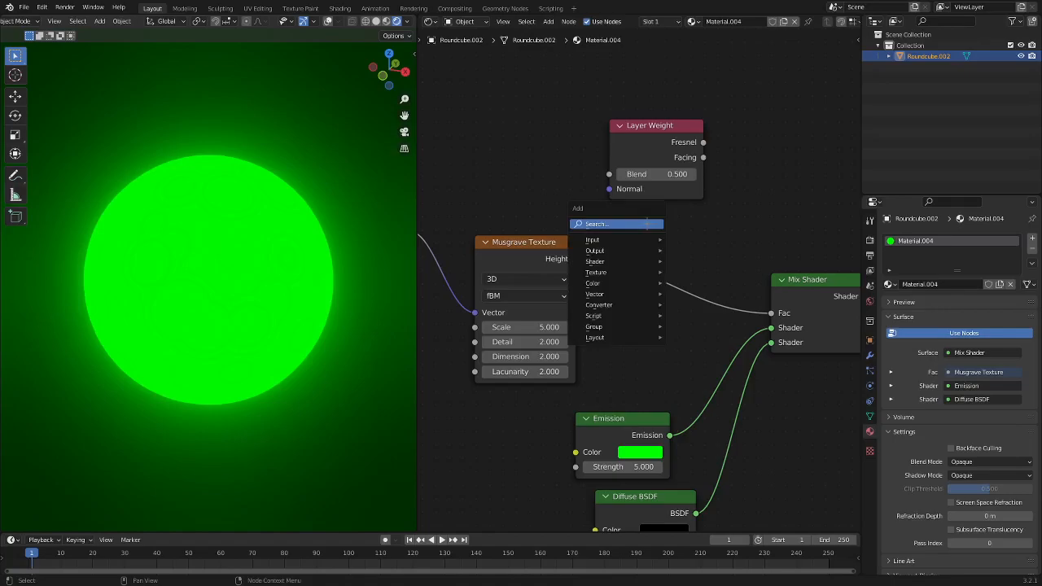
left_click(647, 224)
type("c")
left_click(683, 253)
left_click(664, 253)
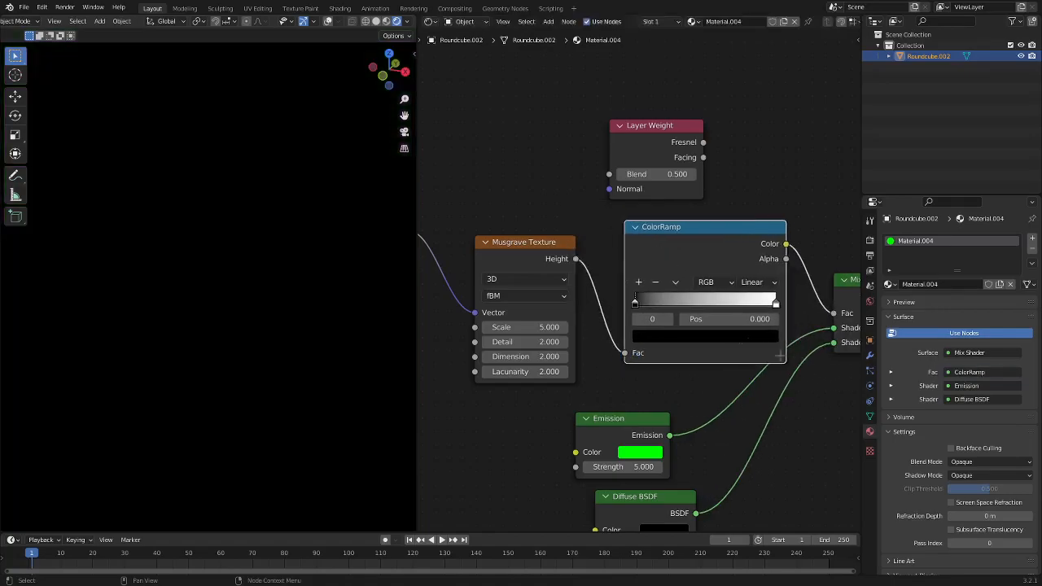
Spread out the Emission and Diffuse BSDF nodes below the ColorRamp.
scroll(764, 351, "down", 3)
left_click_drag(583, 380, 600, 379)
left_click_drag(592, 429, 661, 454)
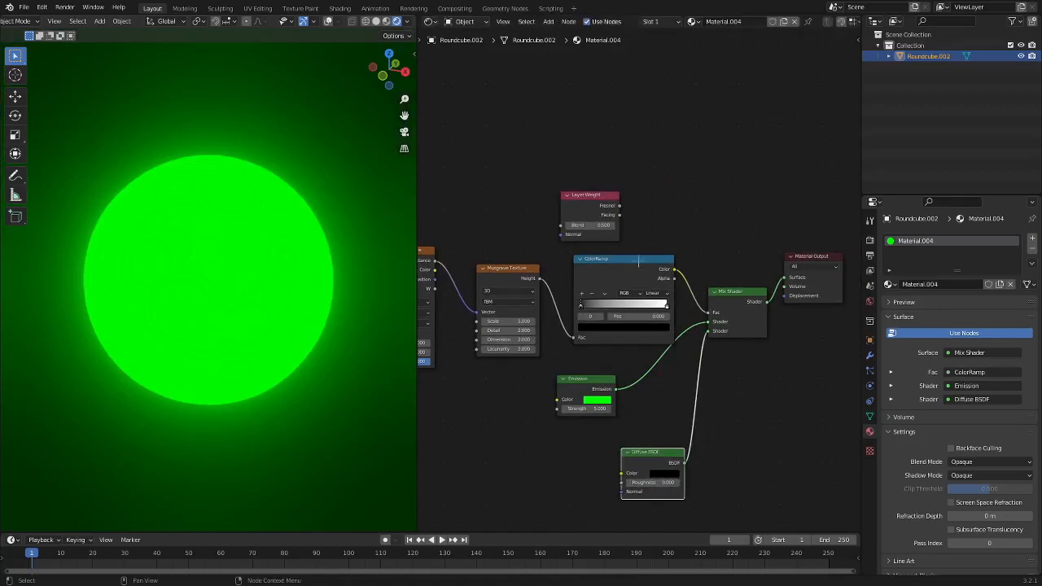
left_click(640, 263)
Try the Musgrave Texture with a Scale of 3.8 and a Lacunarity of 0.2.
scroll(639, 262, "up", 2)
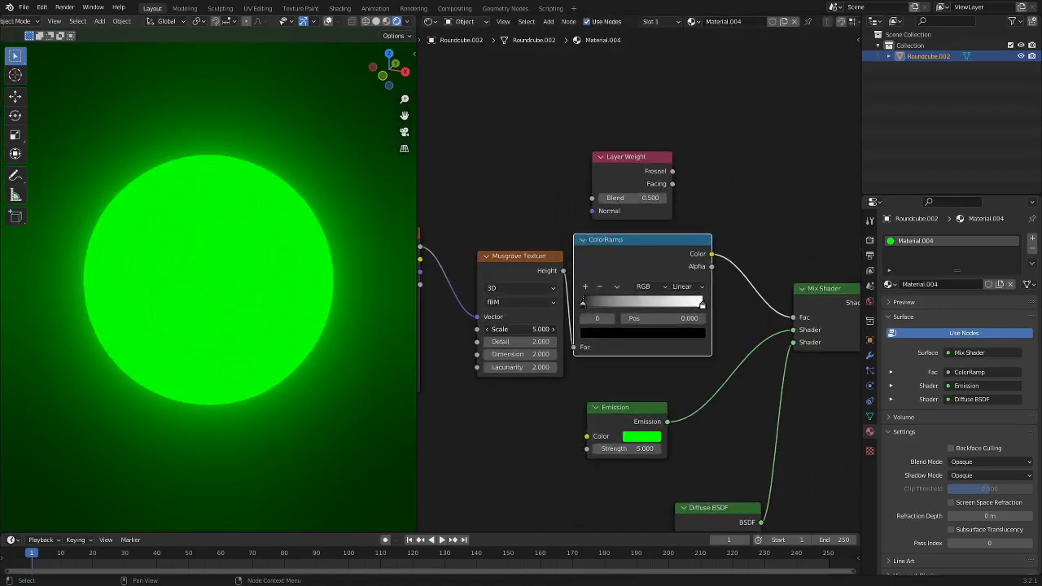
left_click_drag(519, 329, 497, 329)
left_click(518, 369)
left_click(511, 398)
left_click_drag(511, 369, 489, 369)
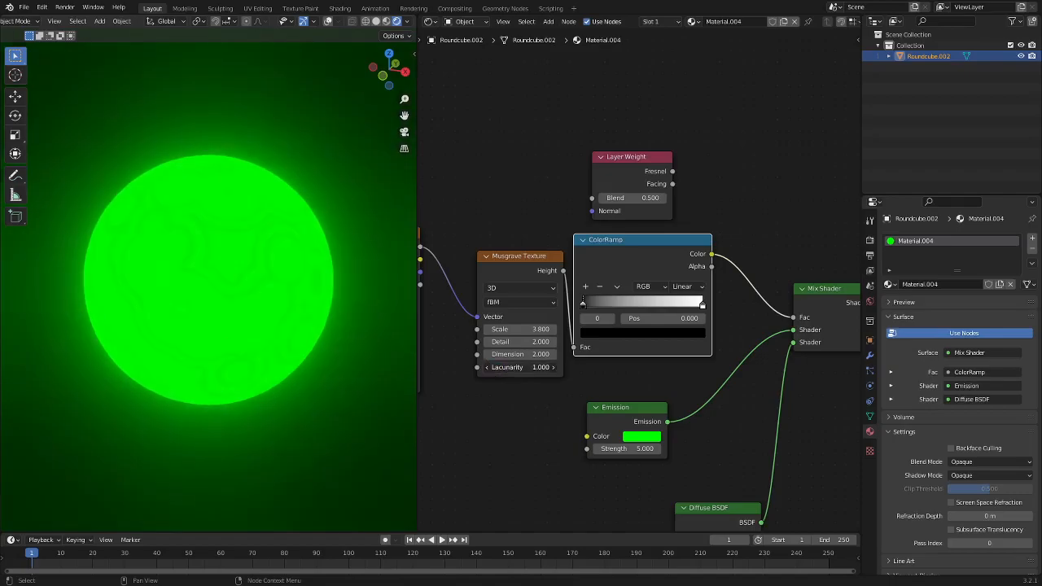
left_click_drag(512, 367, 496, 367)
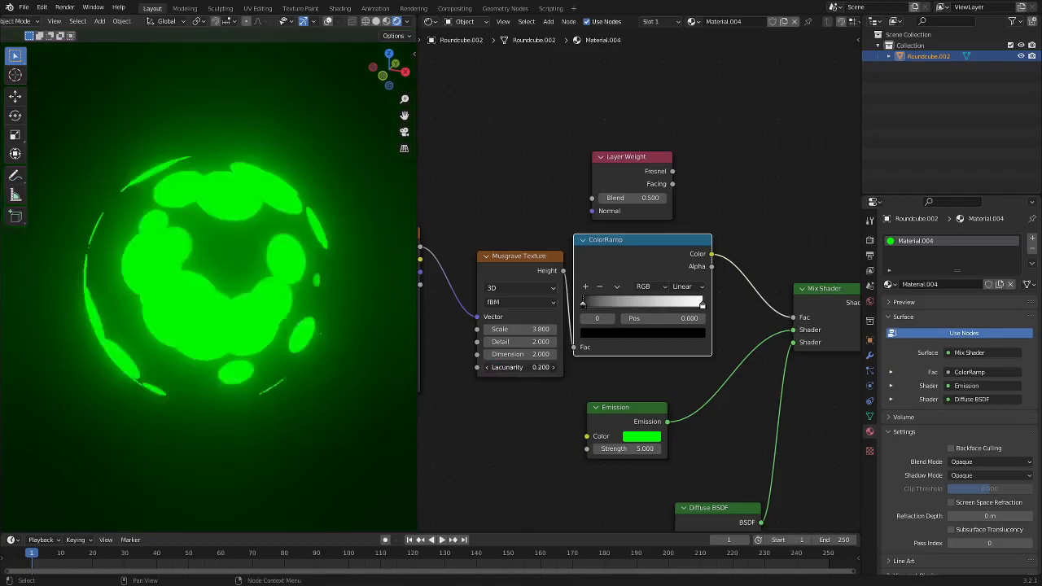
Delete the Musgrave Texture and add a Noise Texture ahead of the Voronoi Texture.
key("x")
key("shift+a")
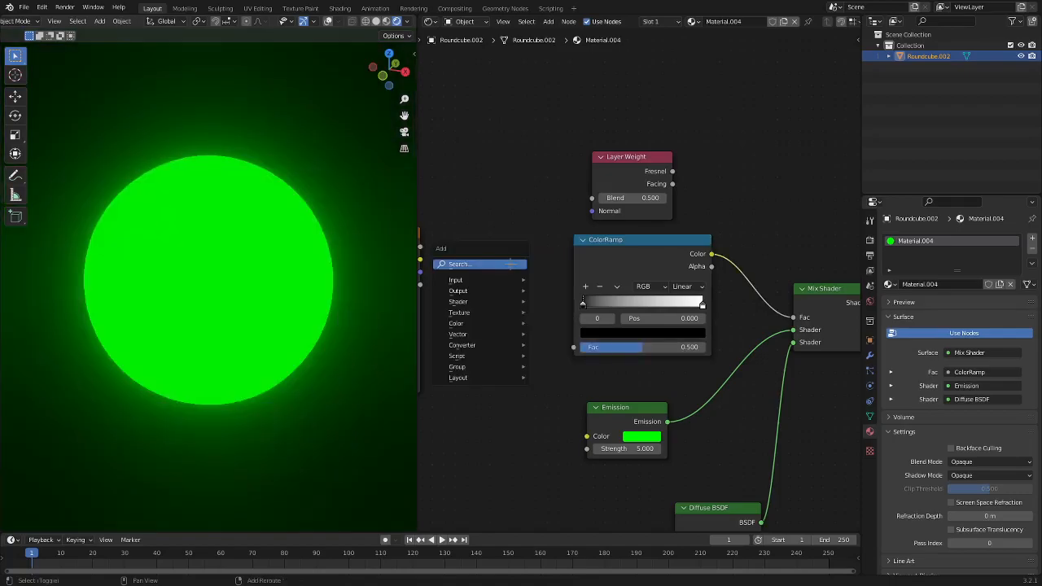
mouse_move(491, 312)
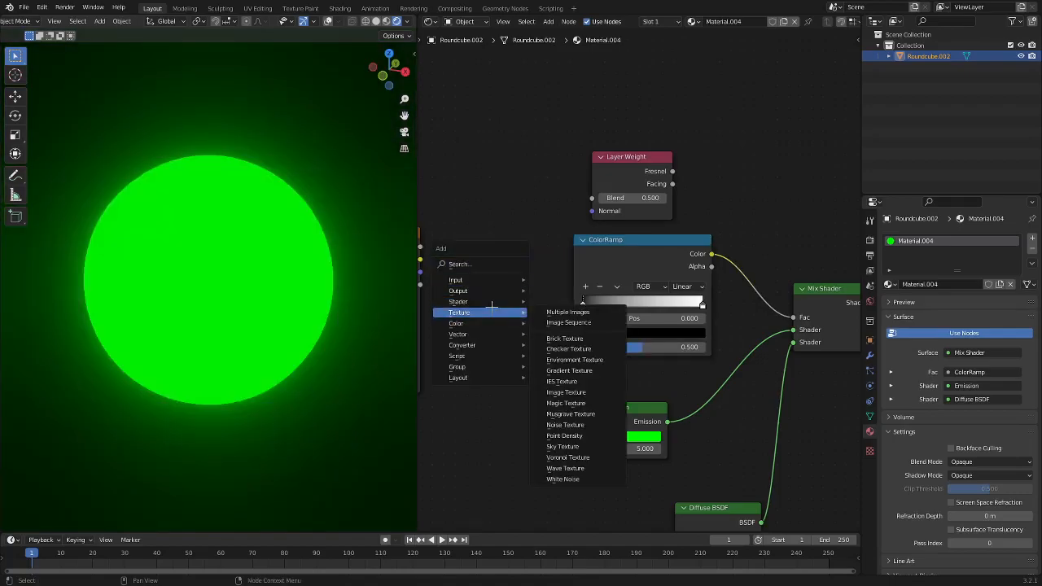
left_click(615, 422)
left_click(488, 278)
scroll(511, 287, "up", 1)
middle_click_drag(511, 288, 697, 251)
left_click_drag(694, 252, 438, 242)
Connect the Voronoi Distance to the ColorRamp's Fac and the Noise Texture's Fac to the Voronoi Vector.
left_click_drag(602, 221, 765, 315)
left_click_drag(499, 258, 610, 323)
left_click_drag(498, 271, 554, 279)
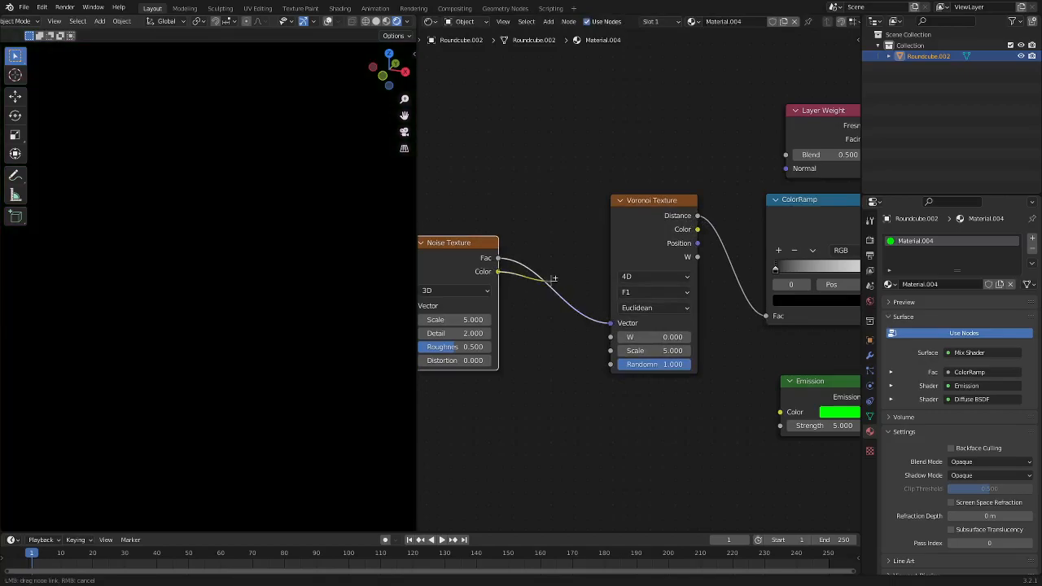
left_click_drag(486, 267, 489, 277)
left_click_drag(447, 250, 505, 249)
Set the Voronoi Texture's Scale to 9.1, and the Noise Texture's Scale to 4.5 and Detail to 0.
scroll(574, 435, "up", 1)
middle_click_drag(561, 435, 475, 455)
scroll(505, 415, "up", 2)
middle_click_drag(544, 458, 650, 438)
left_click_drag(659, 378, 729, 378)
left_click_drag(497, 339, 456, 356)
mouse_move(668, 378)
left_mouse_down()
mouse_move(688, 377)
mouse_move(635, 377)
mouse_move(668, 378)
left_mouse_up()
Switch the Noise Texture's dimensions to 4D.
left_click(643, 284)
left_click(488, 302)
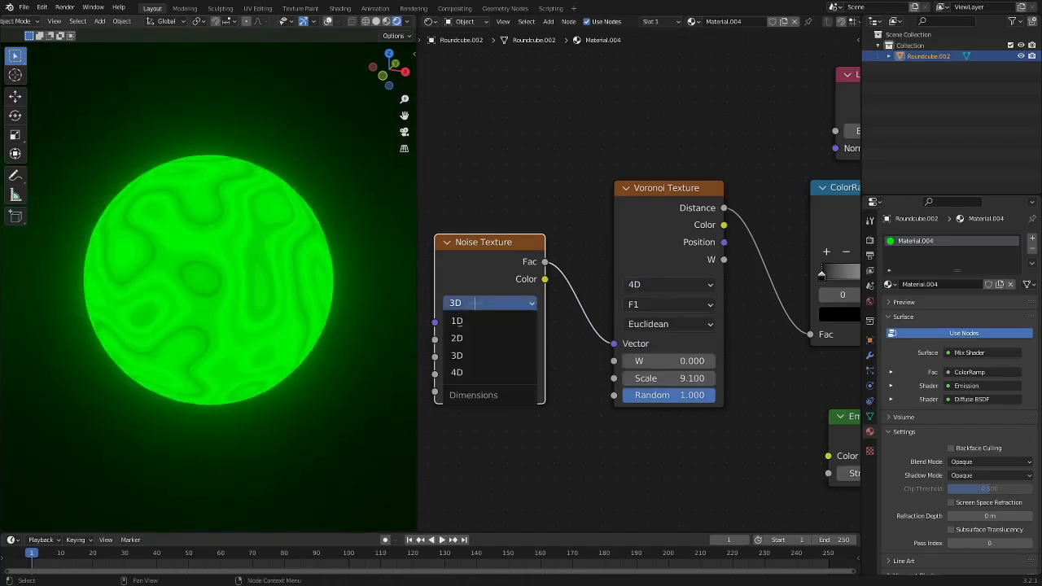
left_click(488, 371)
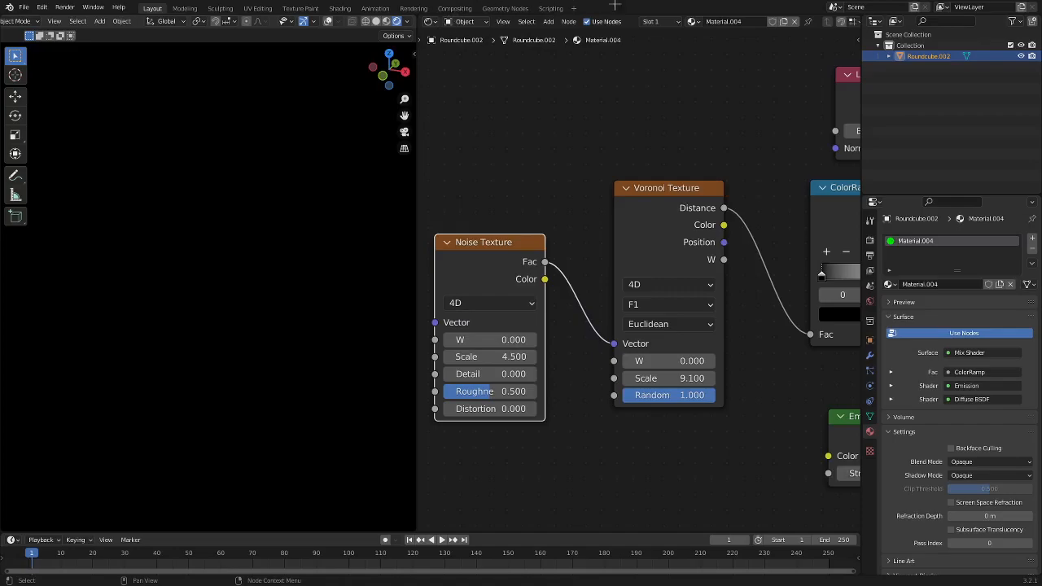
Move the ColorRamp's white stop well toward the black stop to narrow the green areas.
scroll(612, 213, "up", 1)
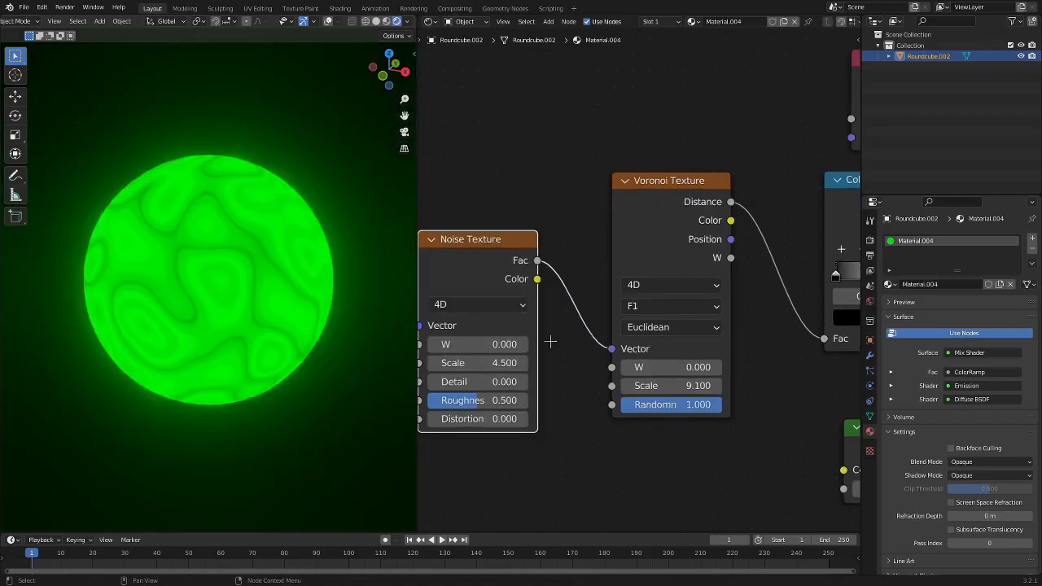
scroll(552, 348, "up", 1)
middle_click_drag(532, 374, 584, 332)
mouse_move(515, 348)
left_mouse_down()
mouse_move(657, 347)
mouse_move(514, 347)
mouse_move(516, 327)
mouse_move(554, 327)
mouse_move(480, 328)
mouse_move(514, 327)
left_mouse_up()
middle_click_drag(591, 365, 407, 350)
middle_click_drag(671, 401, 534, 392)
middle_click_drag(668, 331, 607, 332)
left_click(712, 210)
left_click_drag(712, 210, 592, 212)
Set the Noise Texture's Scale to 4.4.
middle_click_drag(481, 394, 852, 348)
middle_click_drag(575, 376, 646, 381)
mouse_move(532, 297)
left_mouse_down()
mouse_move(574, 297)
mouse_move(533, 297)
left_mouse_up()
middle_click_drag(609, 385, 656, 484)
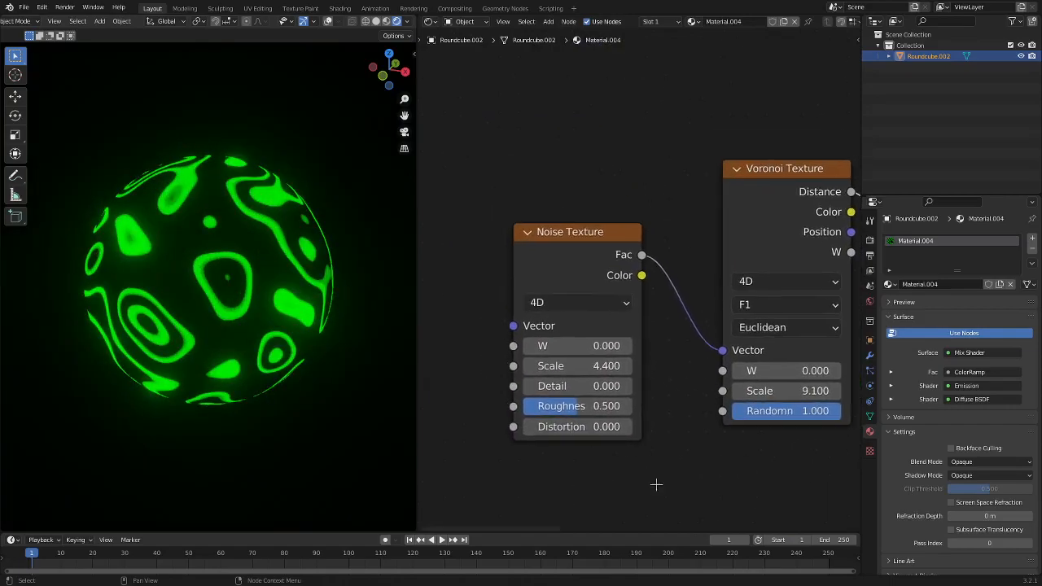
Move the Layer Weight node ahead of the Noise Texture and connect its Facing output to the Detail input.
scroll(658, 308, "down", 5)
left_click_drag(784, 188, 609, 326)
scroll(562, 295, "up", 5)
scroll(564, 288, "down", 1)
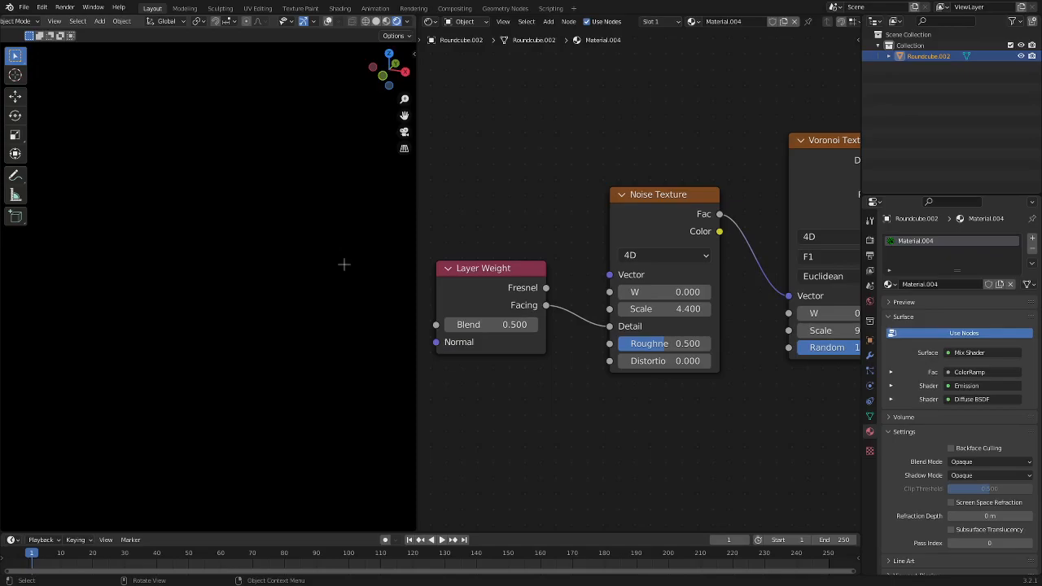
Try Layer Weight Blend values of 0.3 and 0.7 on the sphere and restore 0.5.
mouse_move(343, 264)
middle_mouse_down()
mouse_move(271, 259)
mouse_move(353, 264)
middle_mouse_up()
scroll(353, 264, "up", 1)
left_click_drag(465, 314, 512, 326)
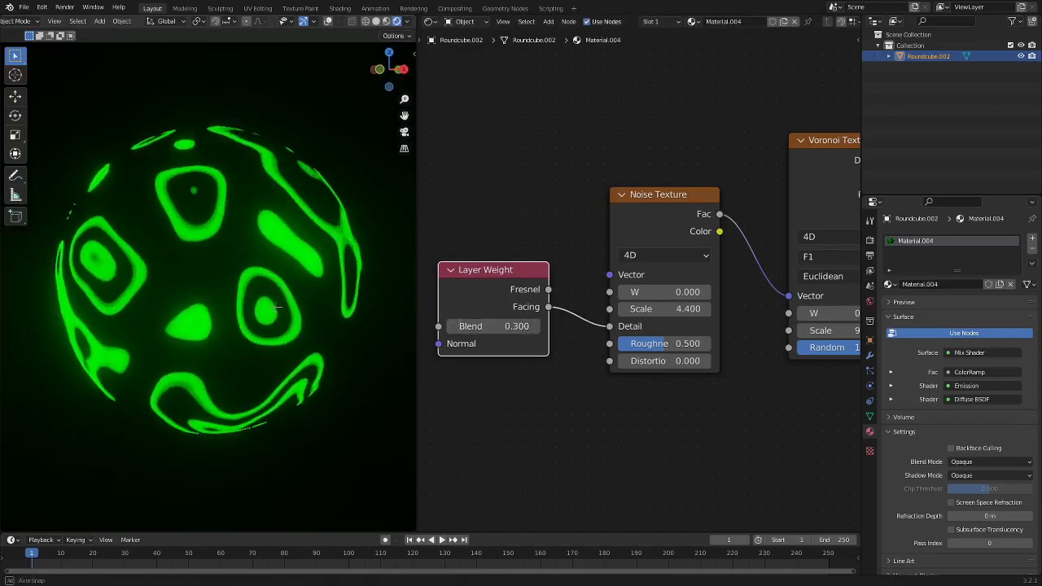
middle_click_drag(333, 302, 340, 279)
left_click_drag(511, 326, 472, 325)
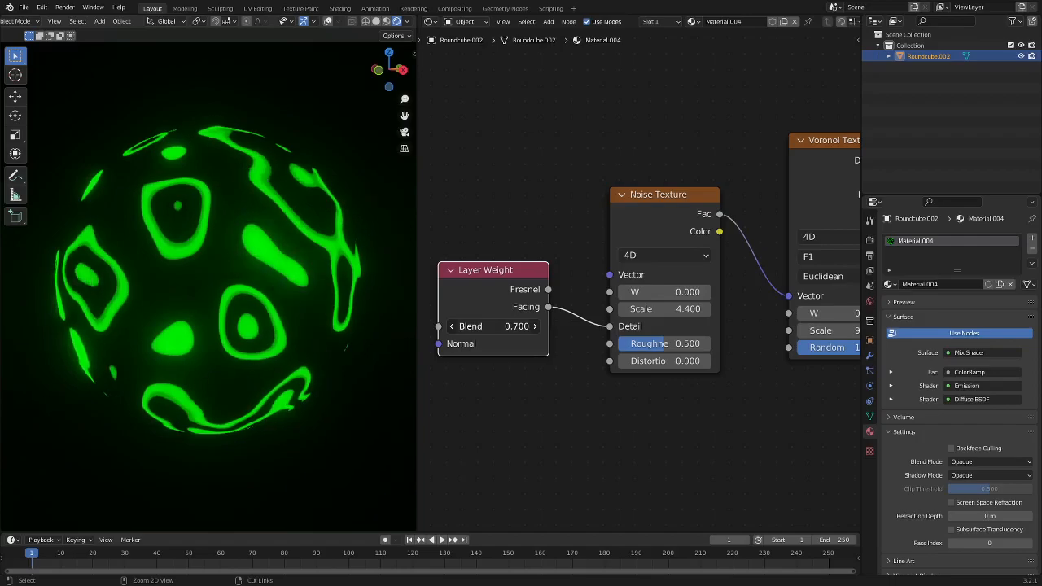
left_click_drag(472, 325, 505, 326)
left_click(504, 326)
key("Return")
Try the Layer Weight's Facing output on the Noise Texture's Scale and examine the sphere from another angle.
mouse_move(326, 323)
middle_mouse_down()
mouse_move(284, 407)
mouse_move(324, 272)
mouse_move(328, 320)
middle_mouse_up()
left_click_drag(550, 307, 586, 342)
left_click(556, 400)
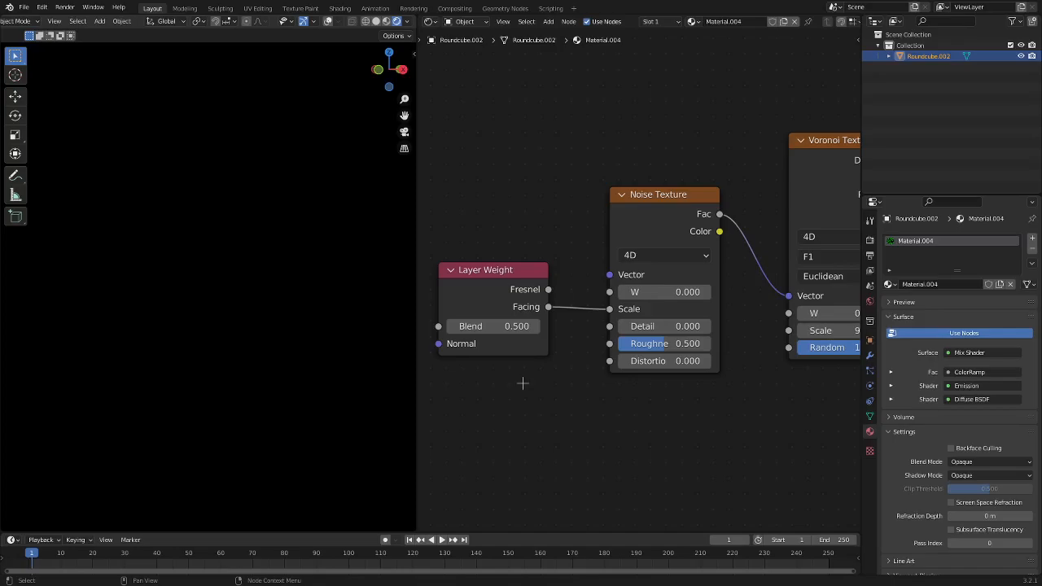
right_click(523, 383)
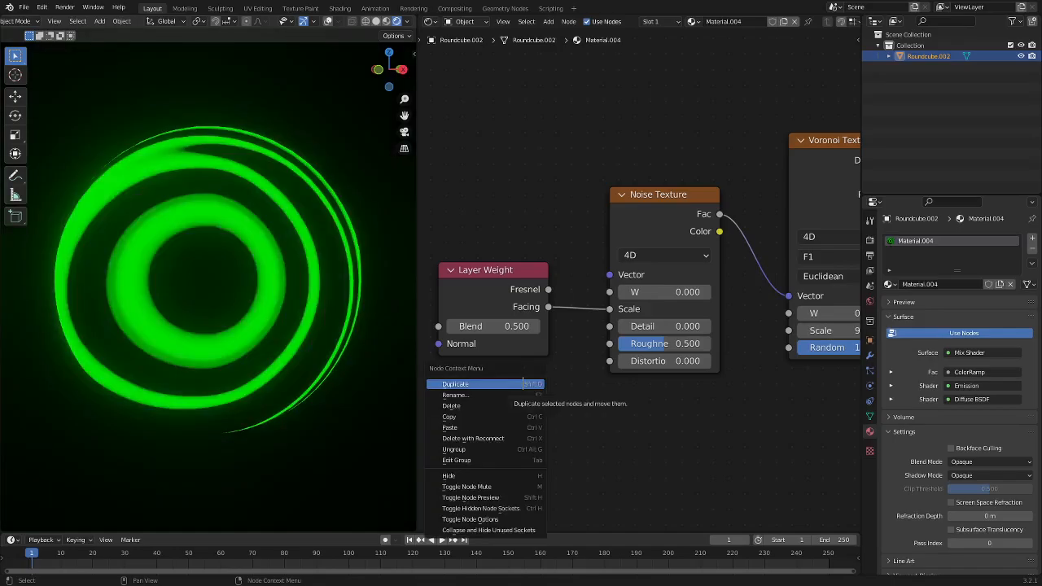
middle_click_drag(388, 390, 246, 296)
left_click(329, 22)
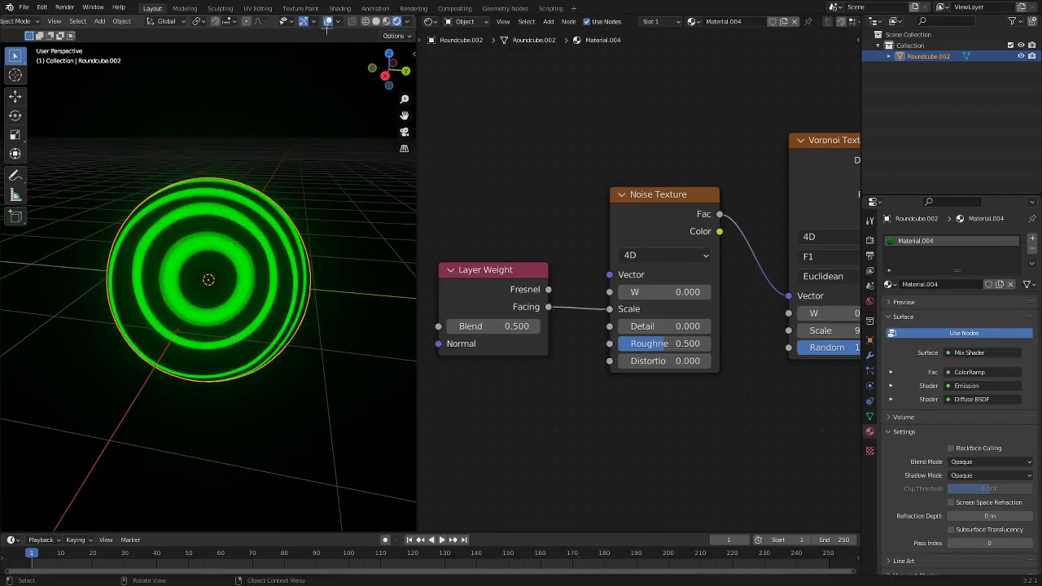
left_click(328, 22)
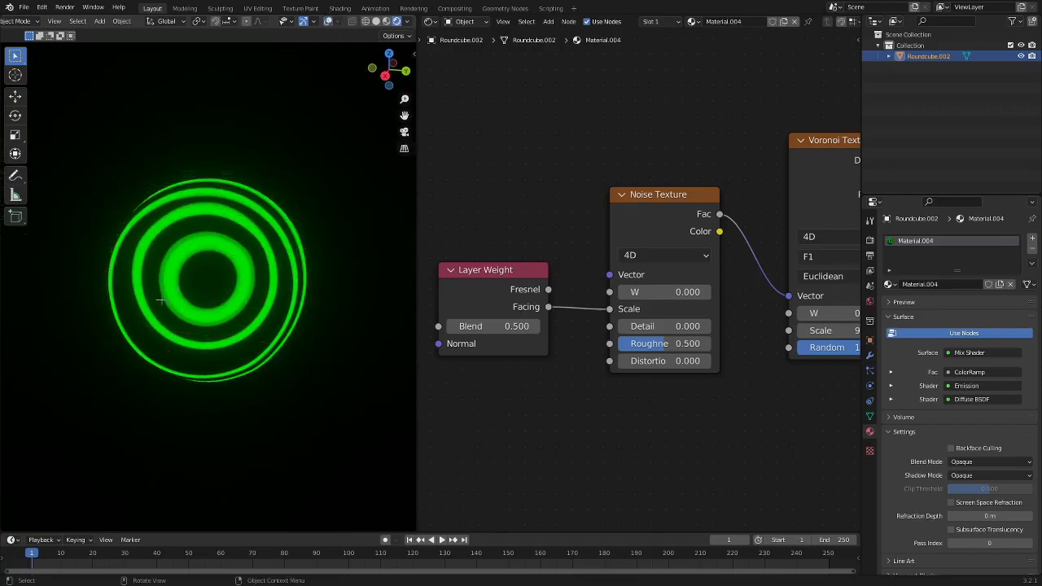
Try moving the Layer Weight's Facing link to the Noise Texture's W input and examine the sphere up close.
left_click_drag(488, 271, 435, 284)
left_click_drag(609, 309, 610, 291)
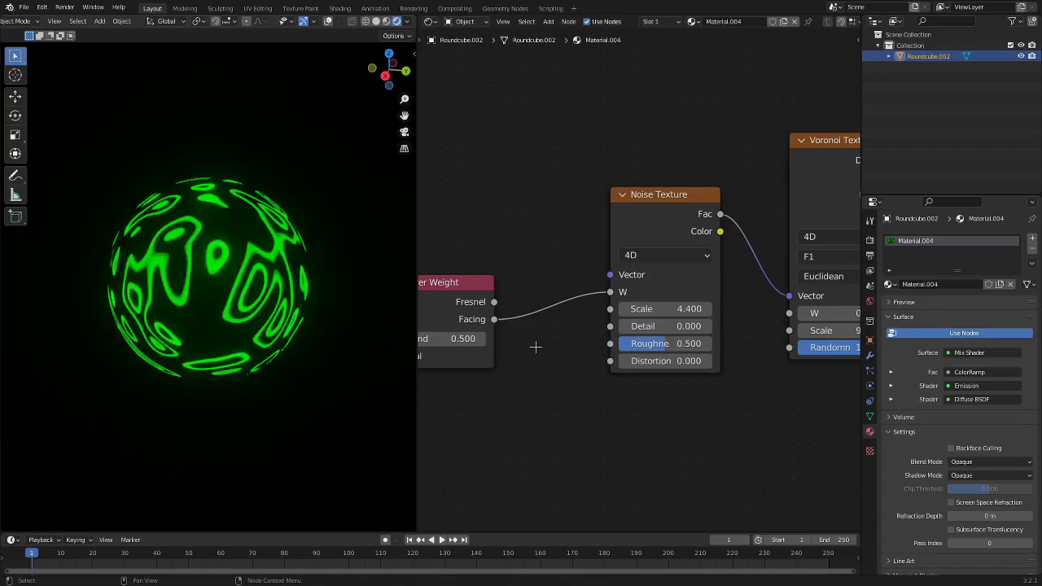
scroll(253, 320, "up", 7)
scroll(253, 321, "down", 5)
middle_click_drag(253, 321, 213, 281)
Disconnect the Layer Weight from the Noise Texture and move it farther away to make room between them.
left_click_drag(609, 291, 597, 336)
left_click_drag(540, 320, 516, 321)
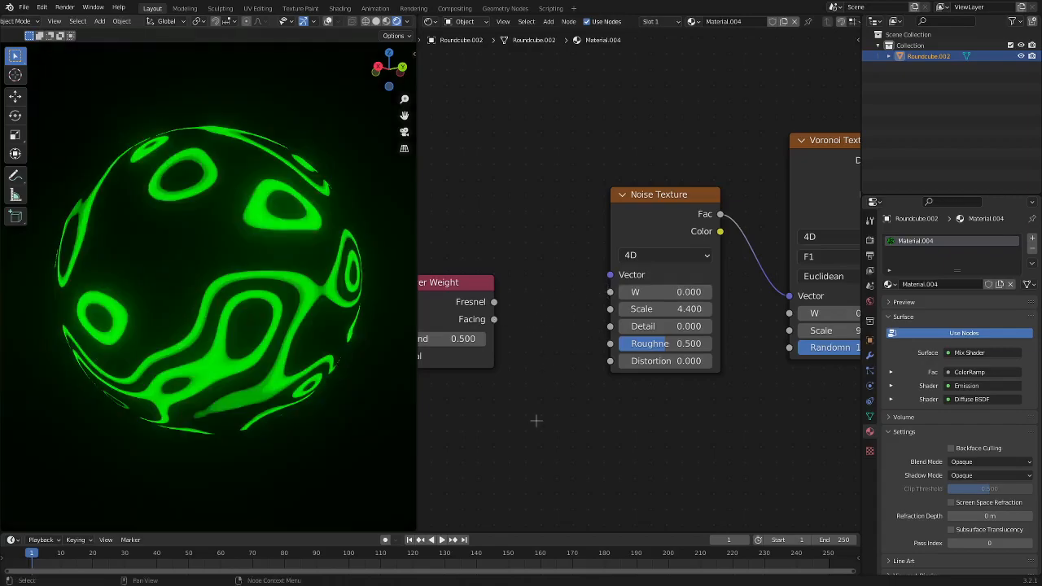
left_click_drag(649, 325, 579, 321)
middle_click_drag(495, 310, 536, 294)
left_click(535, 287)
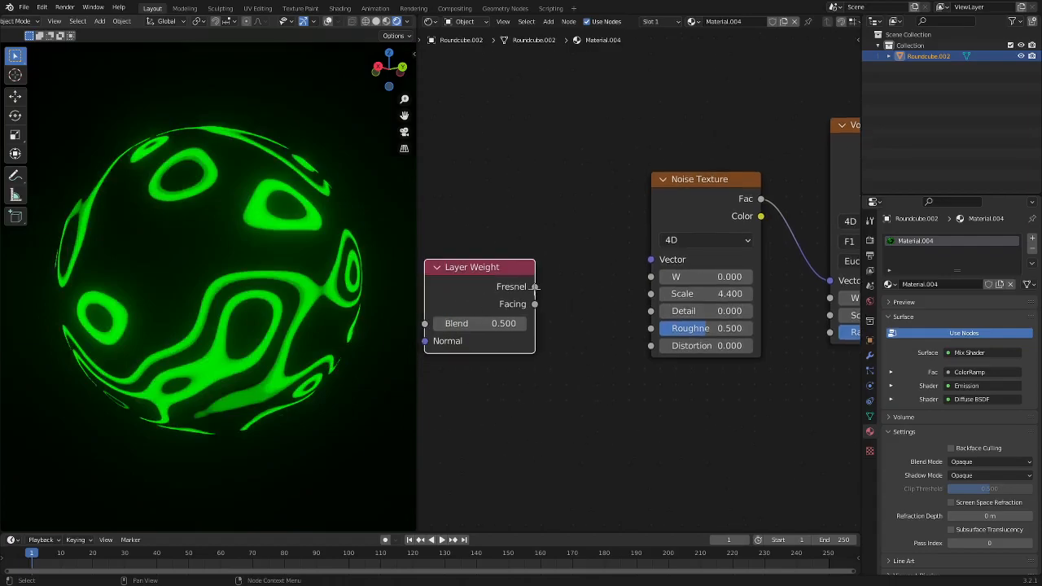
left_click_drag(509, 281, 426, 282)
Add a Math node between the Layer Weight and Noise Texture nodes.
left_click(551, 251)
key("shift+a")
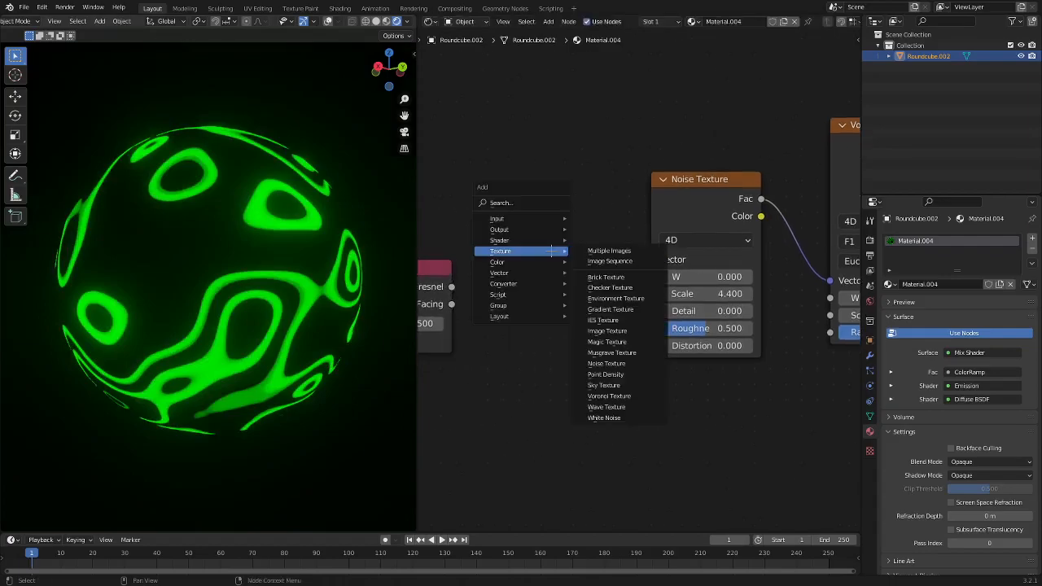
left_click(534, 200)
type("mult")
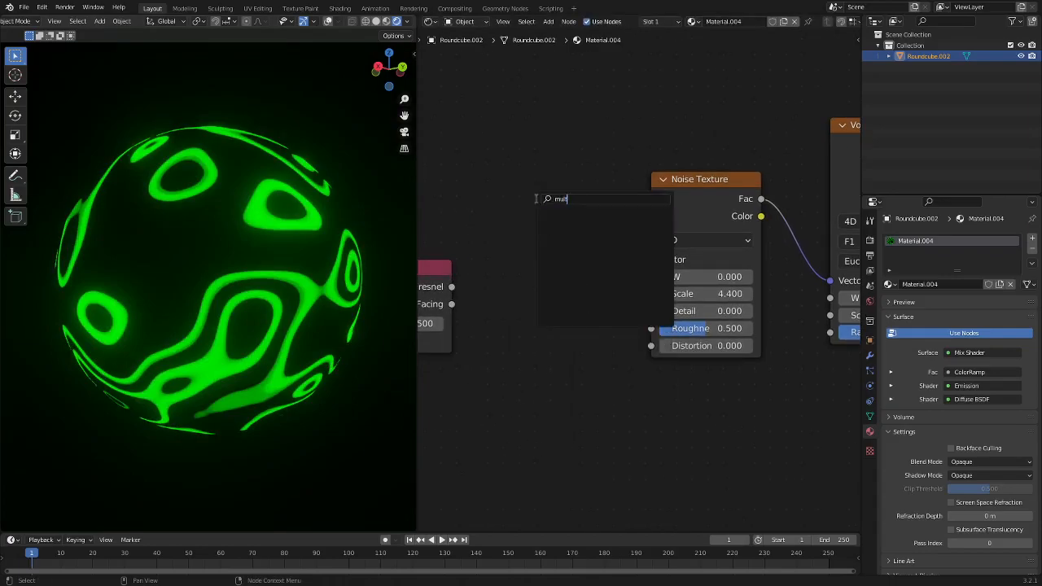
key("BackSpace")
key("BackSpace")
key("BackSpace")
key("BackSpace")
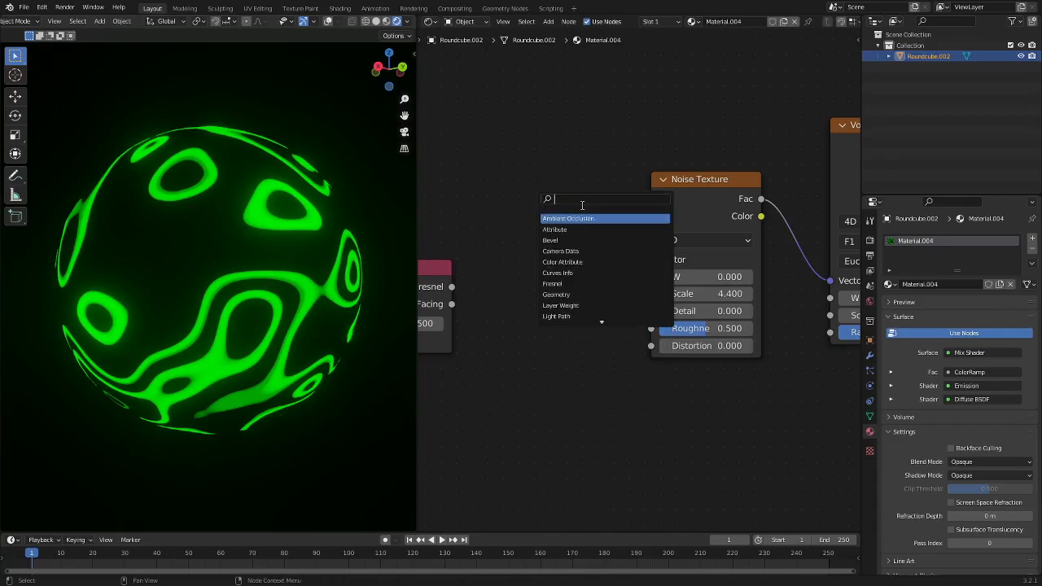
type("math")
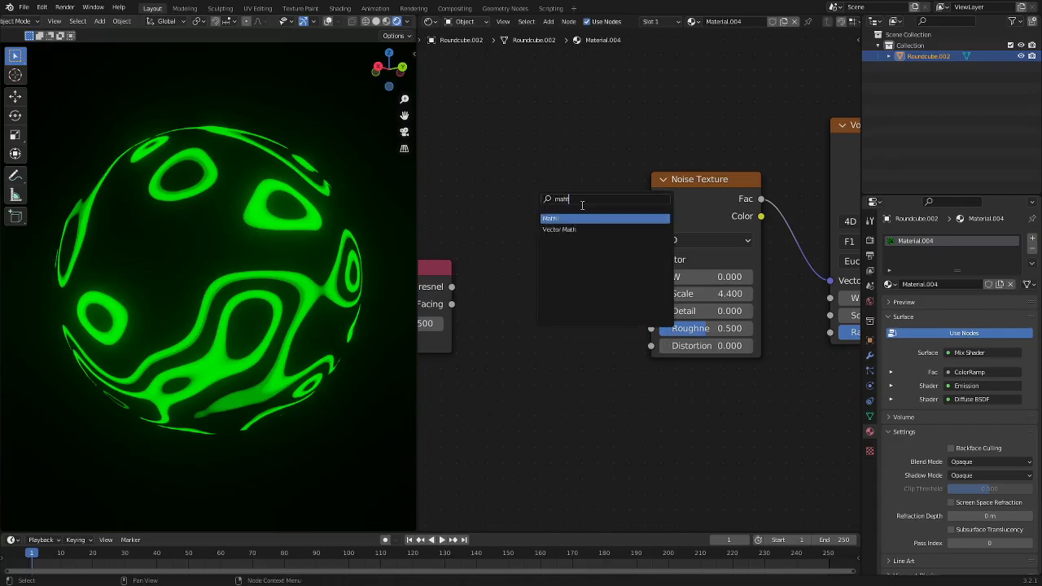
key("Return")
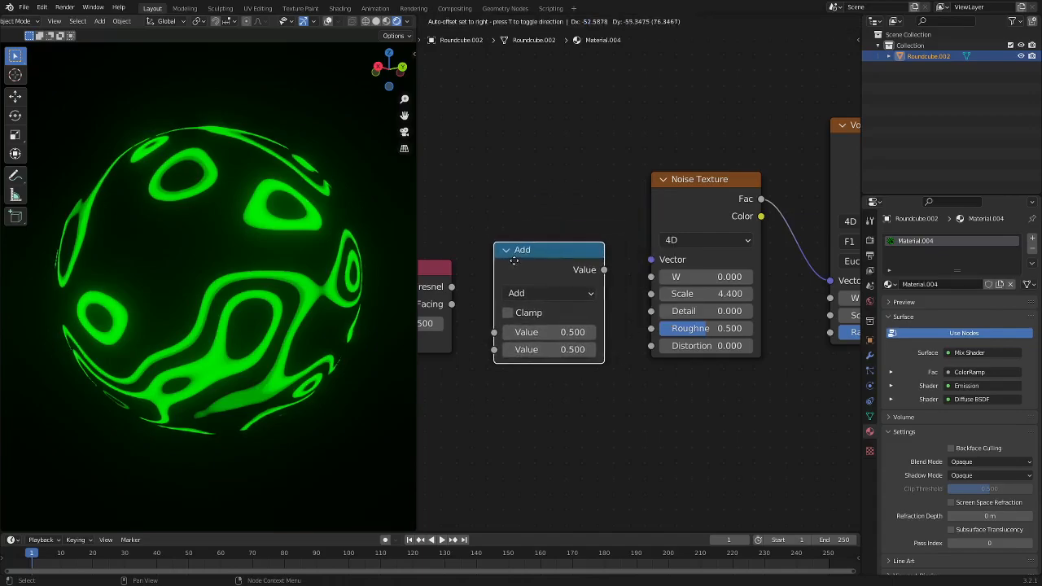
left_click(534, 293)
Set the Math node's operation to Multiply and its second value to 2.
left_click(534, 293)
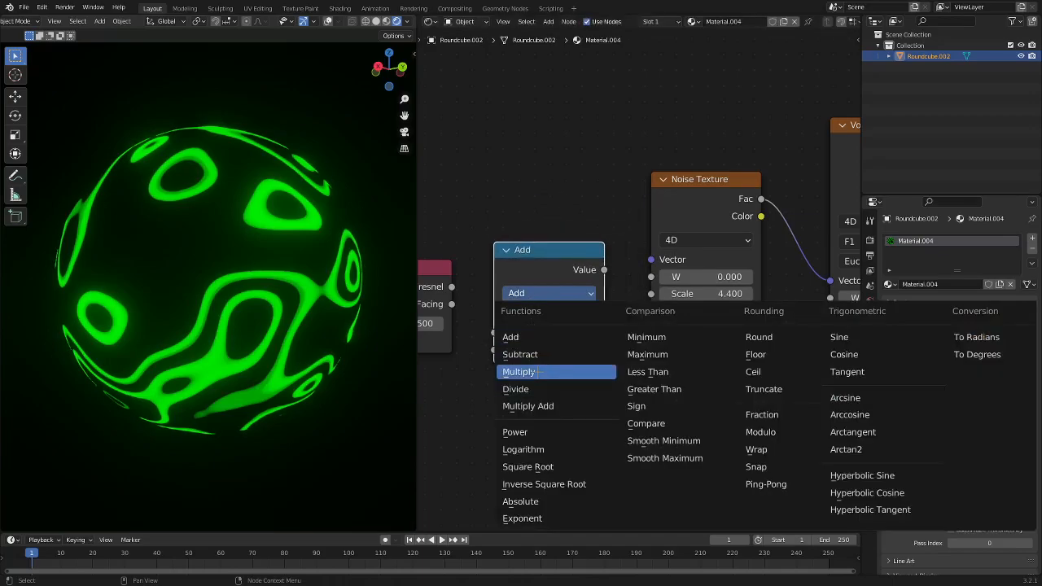
left_click(536, 366)
left_click(534, 331)
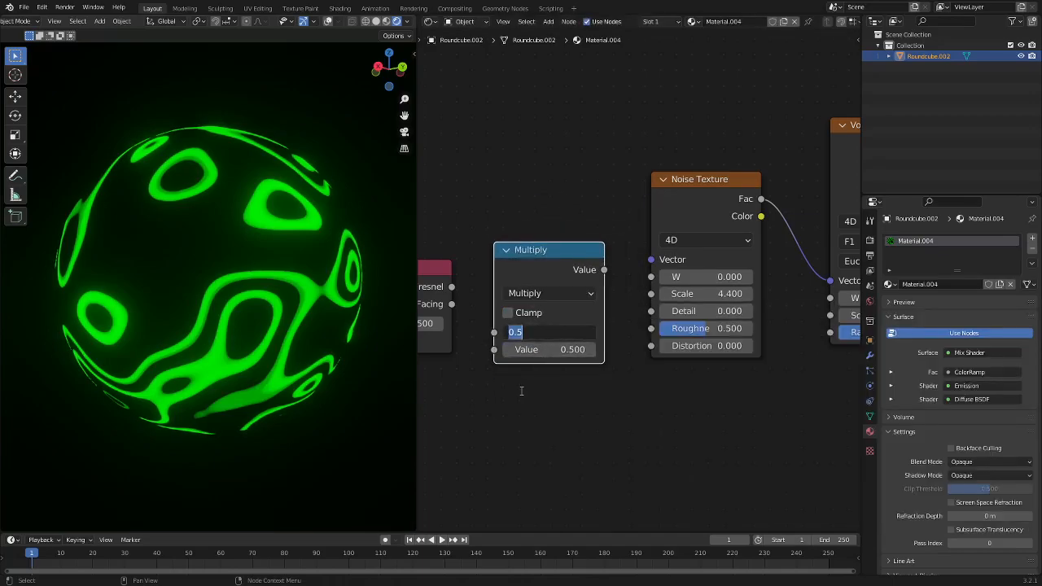
left_click(544, 349)
left_click(544, 349)
type("2")
key("Return")
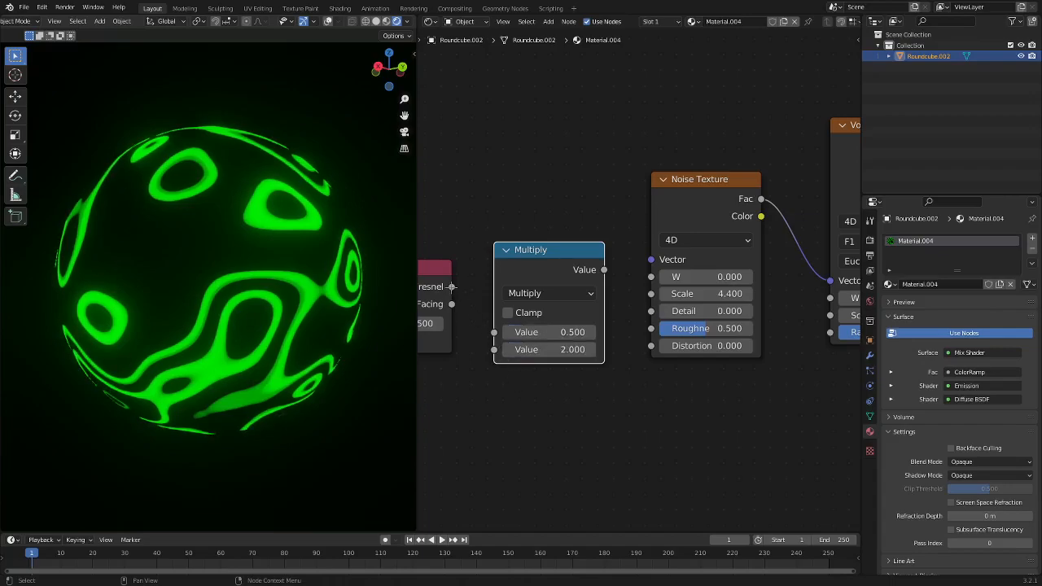
Connect the Layer Weight's Facing output through Multiply to the Noise Texture's Detail input and examine the sphere from another angle.
left_click_drag(450, 304, 493, 332)
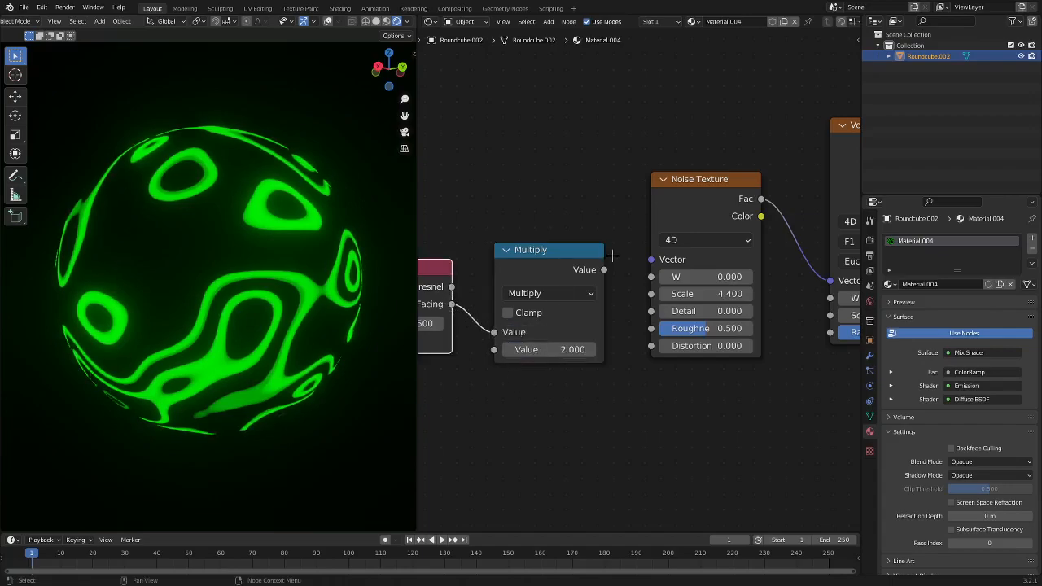
left_click_drag(603, 270, 650, 311)
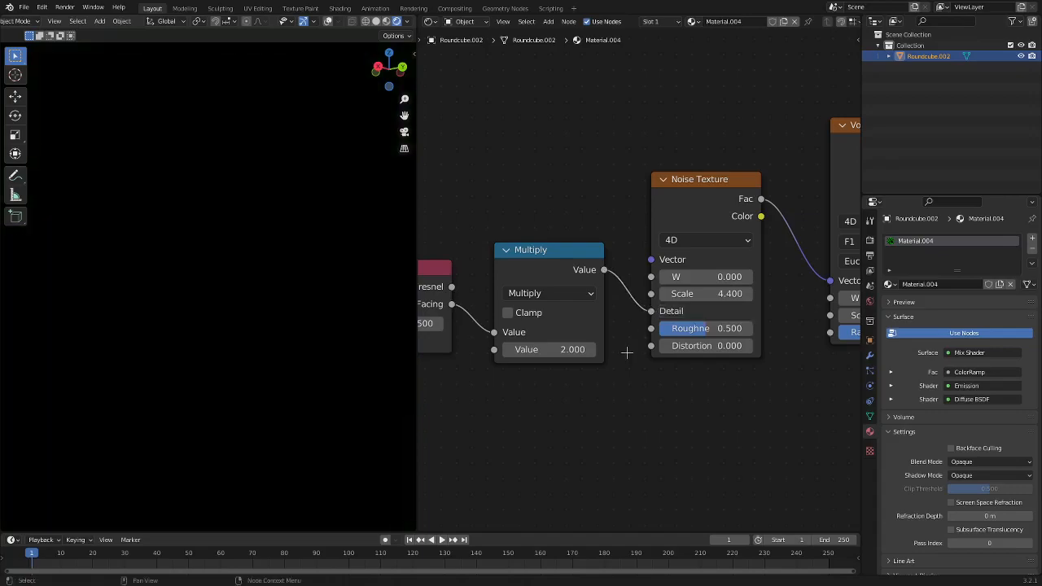
middle_click_drag(491, 364, 616, 368)
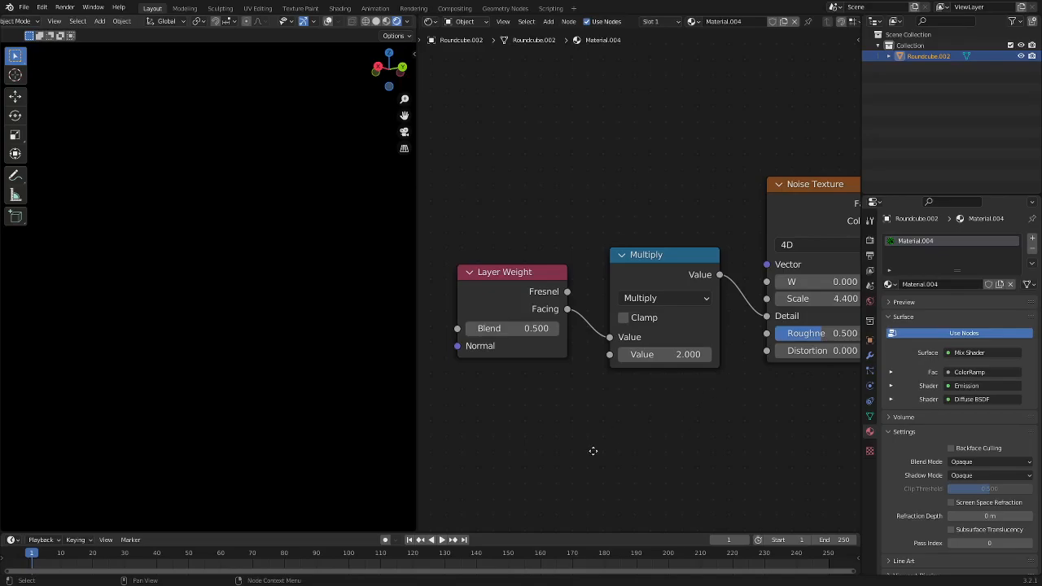
middle_click_drag(332, 327, 204, 320)
left_click_drag(555, 293, 414, 300)
left_click(493, 279)
middle_click_drag(477, 301, 587, 275)
left_click_drag(465, 285, 588, 253)
middle_click_drag(655, 253, 363, 301)
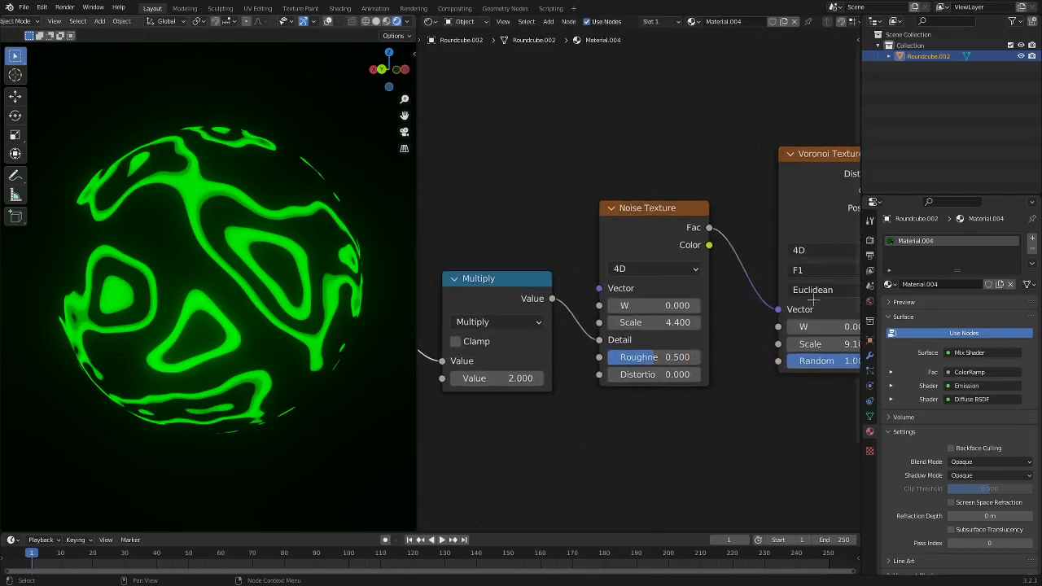
Try Multiply values of 8.1 and -6.
left_click(494, 377)
type("8.1")
key("Return")
mouse_move(505, 378)
left_mouse_down()
mouse_move(568, 378)
mouse_move(470, 378)
mouse_move(619, 379)
mouse_move(513, 378)
left_mouse_up()
Insert a ColorRamp node on the link between the Layer Weight and Multiply nodes.
middle_click_drag(464, 197, 722, 194)
key("shift+a")
type("color")
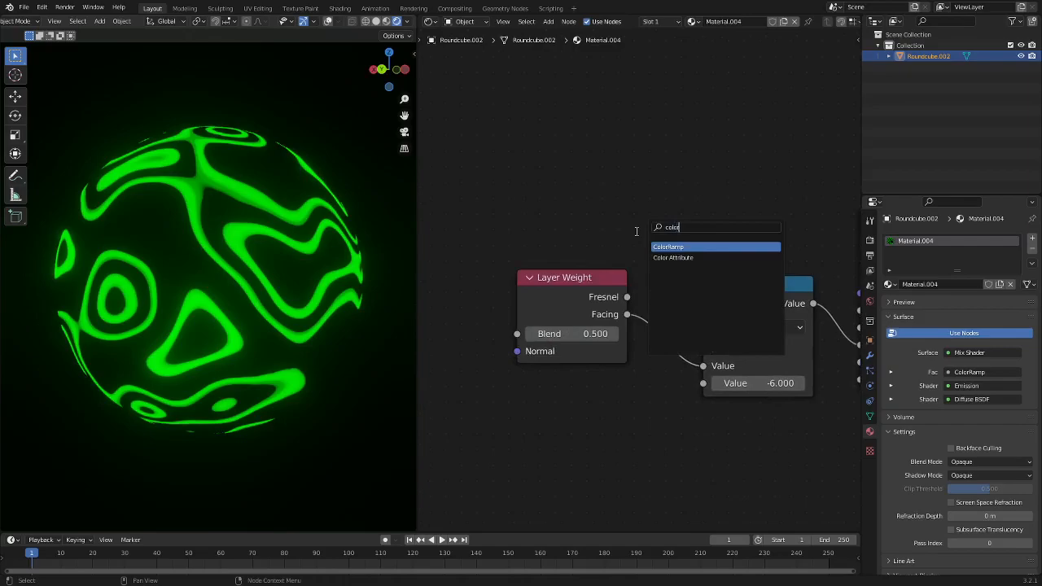
left_click(670, 246)
left_click(645, 274)
Try Multiply values of -0.5 and 14.7 with the ColorRamp in the chain.
middle_click_drag(752, 191, 483, 170)
middle_click_drag(589, 185, 688, 175)
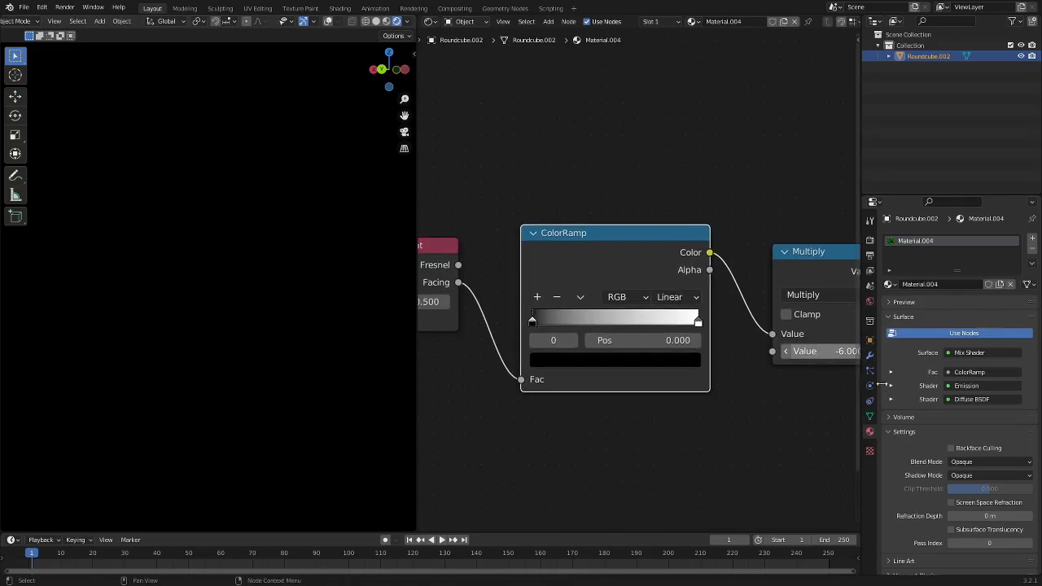
left_click(816, 429)
middle_click_drag(817, 429, 704, 428)
left_click_drag(714, 351, 759, 352)
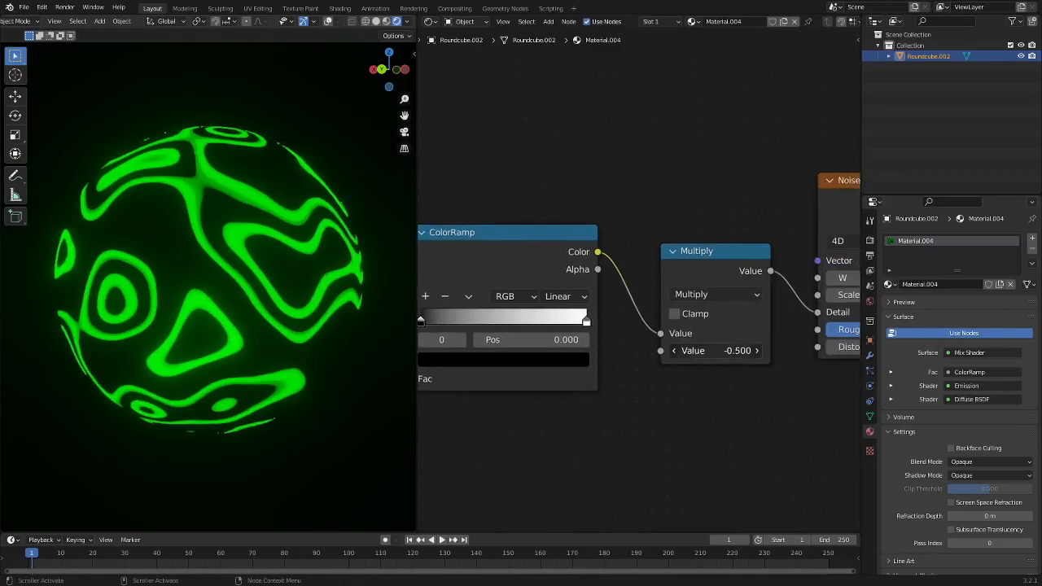
left_click_drag(675, 351, 902, 351)
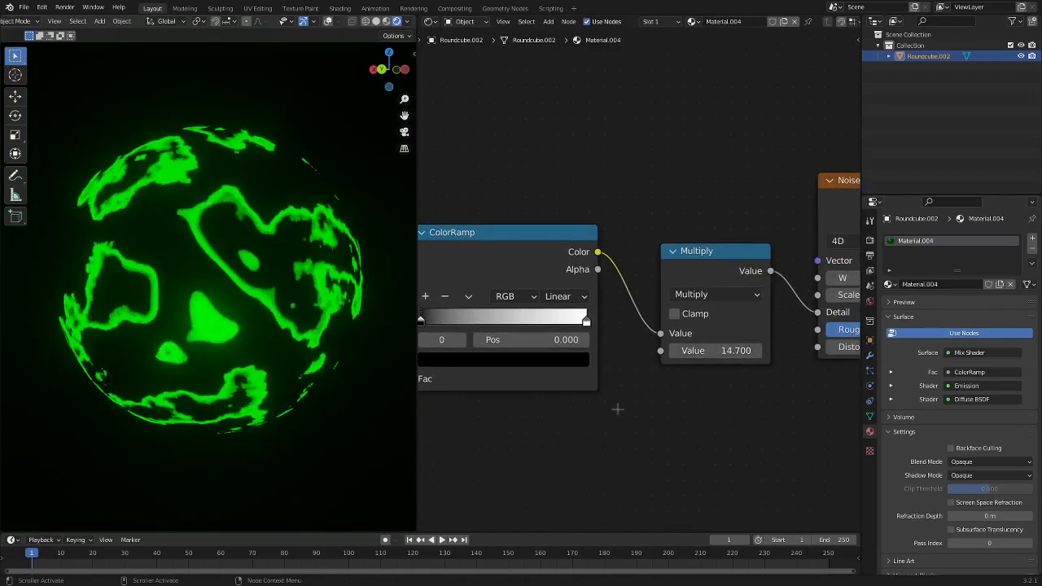
Flip the ColorRamp's gradient and move its white stop to position 0.868.
middle_click_drag(616, 407, 692, 389)
left_click_drag(663, 302, 705, 307)
left_click(544, 278)
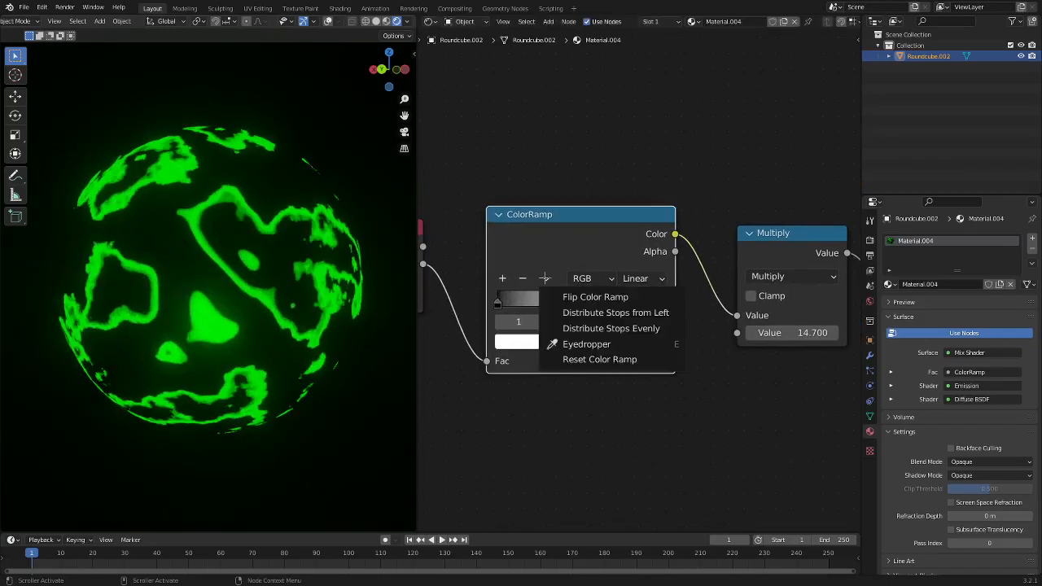
left_click(586, 295)
left_click_drag(502, 302, 684, 299)
Try a Multiply value of -2.69, then set it to 0.
middle_click_drag(711, 385, 626, 373)
left_click_drag(698, 321, 565, 321)
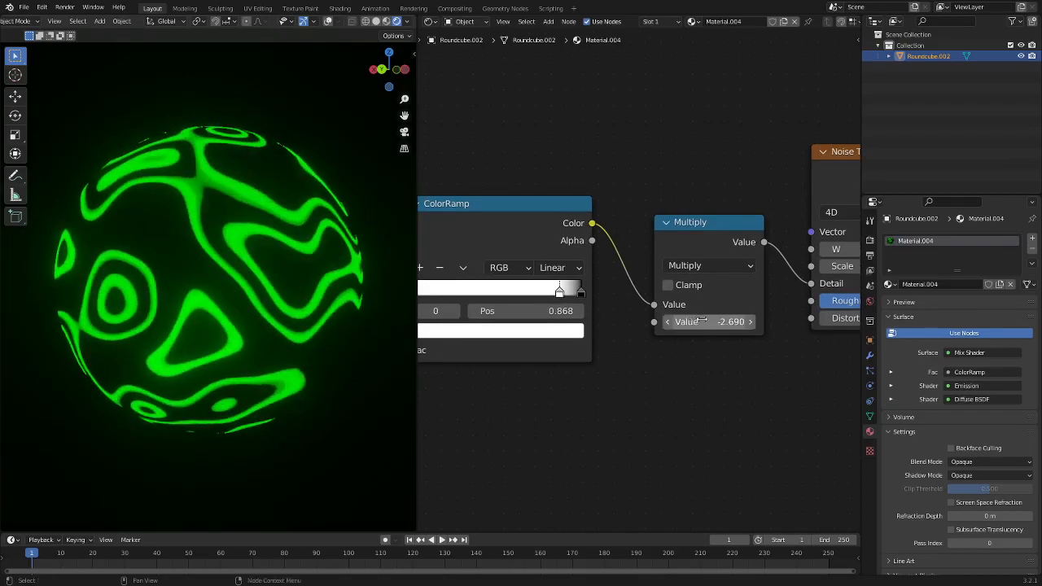
left_click(709, 321)
type("0")
key("Return")
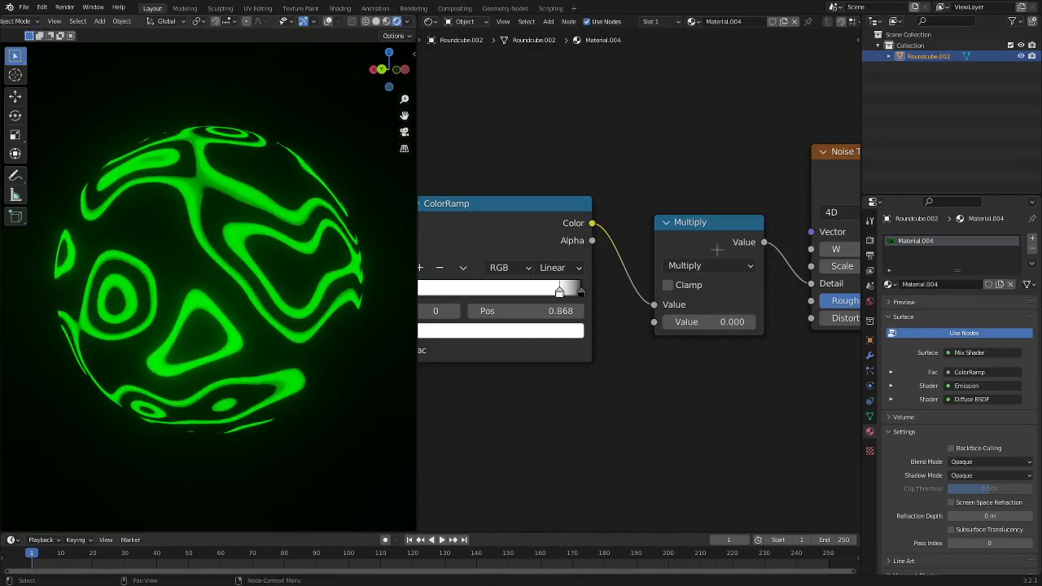
Delete the Multiply node and connect the ColorRamp's Color output directly to the Noise Texture's Detail input.
left_click_drag(716, 239, 691, 279)
key("x")
left_click_drag(592, 223, 812, 283)
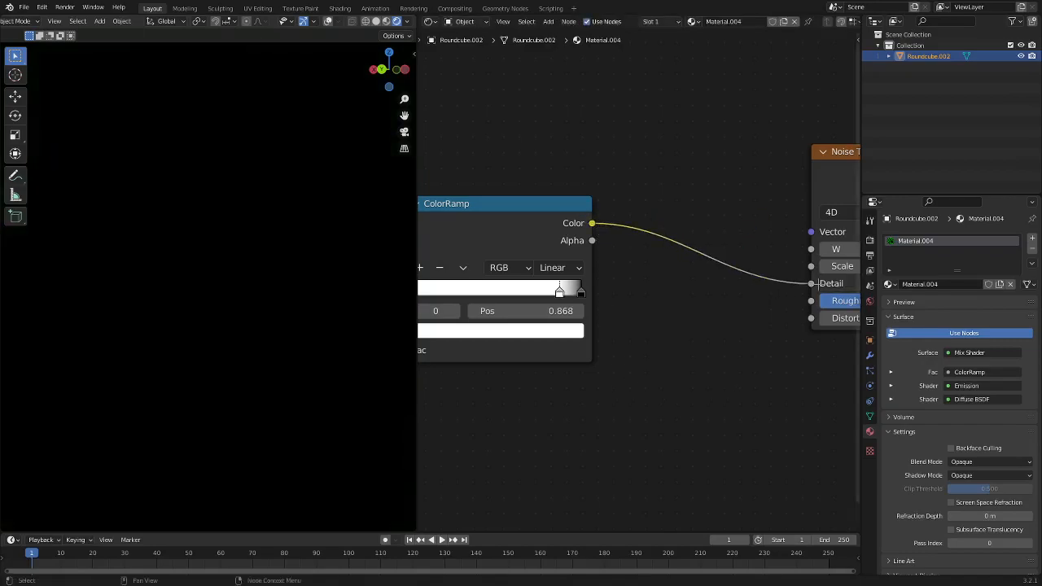
middle_click_drag(665, 340, 738, 337)
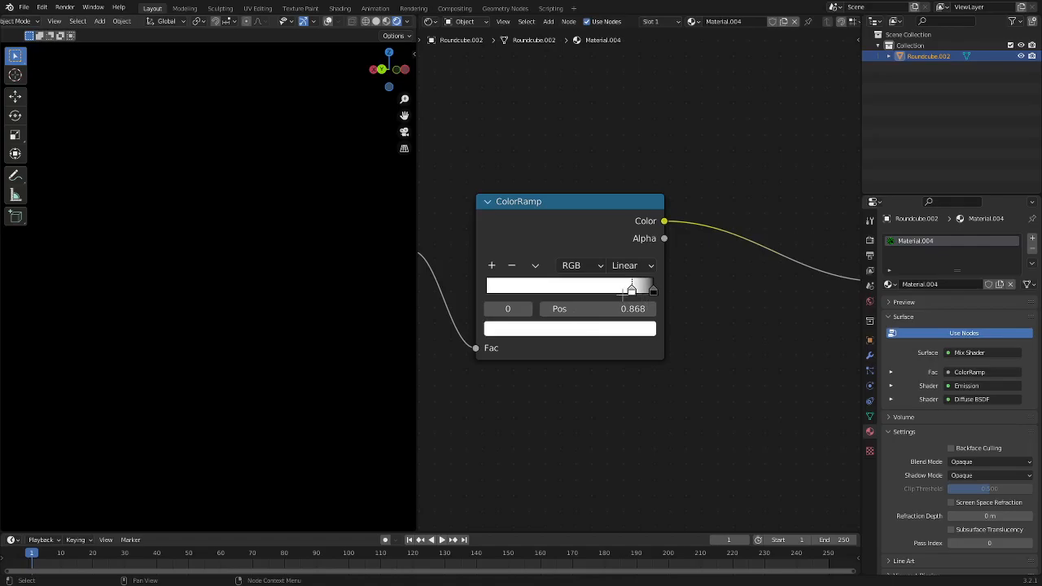
Try shifting the ColorRamp's stops, flip the gradient back, and spread the black and white stops to positions 0 and 1.
left_click_drag(630, 286, 530, 286)
left_click_drag(651, 288, 533, 289)
left_click(535, 266)
left_click(542, 283)
left_click_drag(602, 292, 693, 288)
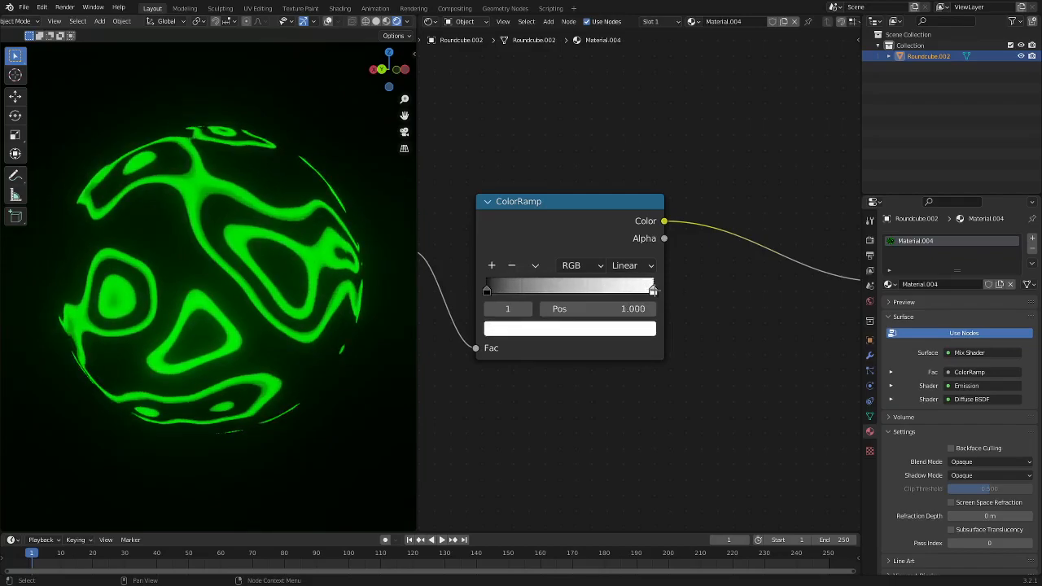
left_click_drag(652, 286, 692, 295)
scroll(606, 311, "down", 8)
mouse_move(701, 295)
middle_mouse_down()
mouse_move(606, 312)
mouse_move(684, 286)
middle_mouse_up()
scroll(619, 293, "up", 8)
Try different brightness values on the ColorRamp's white and black stops, restoring pure white and pure black.
left_click(572, 335)
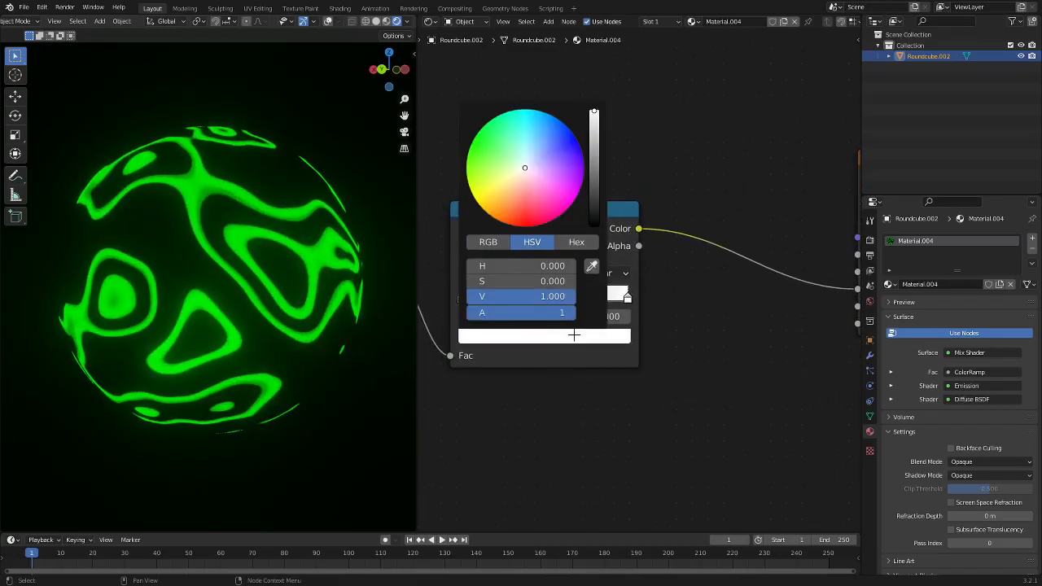
left_click_drag(594, 142, 593, 112)
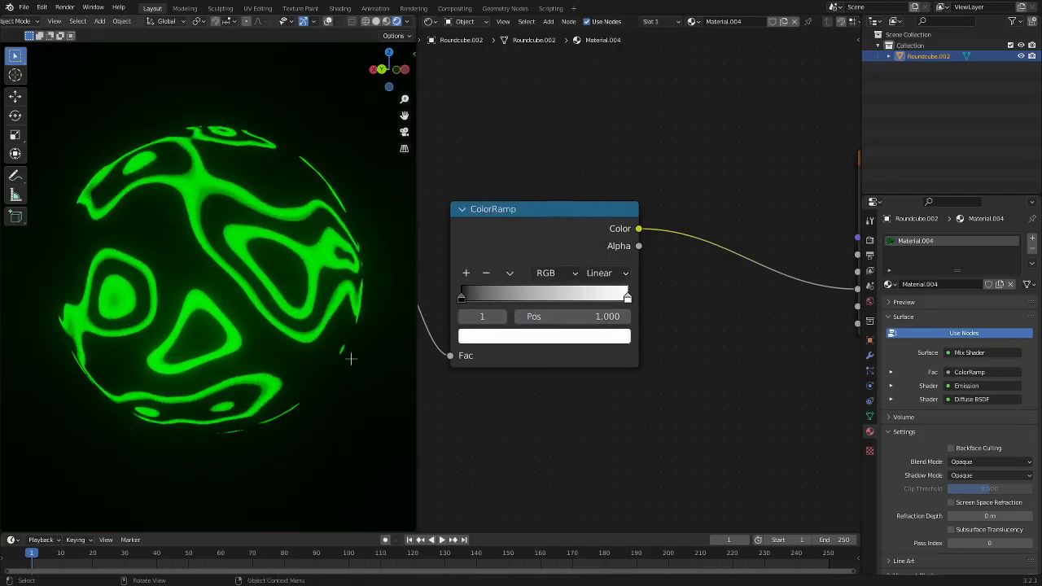
left_click(460, 301)
left_click(535, 339)
left_click_drag(594, 209, 594, 112)
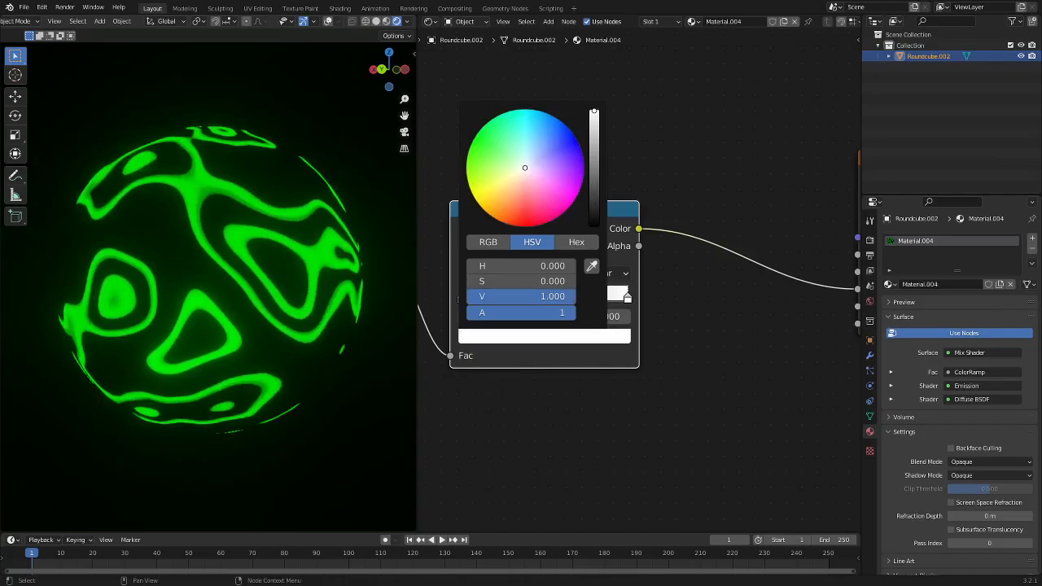
left_click(461, 298)
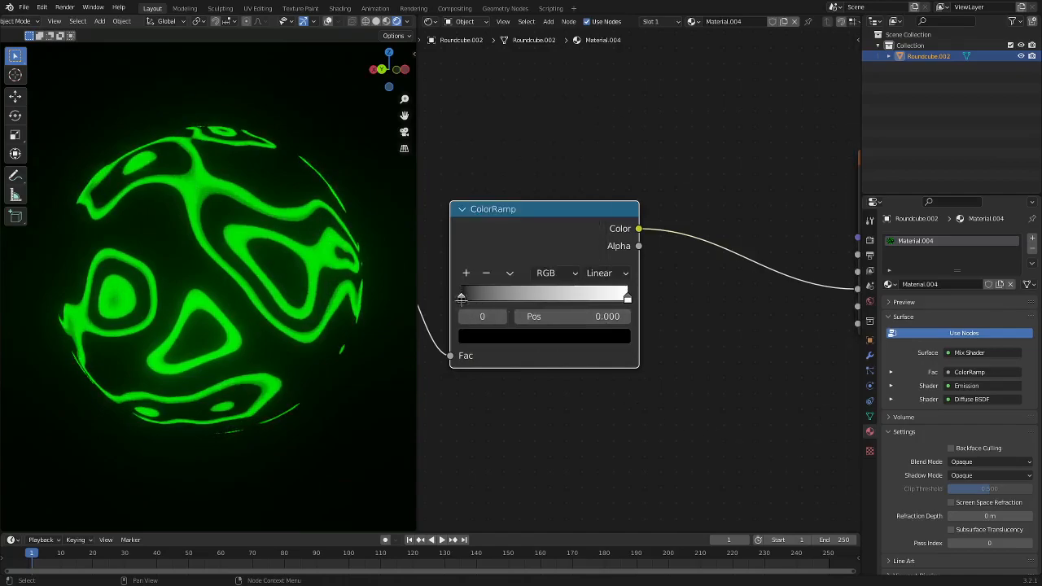
left_click(513, 334)
mouse_move(594, 225)
left_mouse_down()
mouse_move(593, 112)
mouse_move(593, 226)
left_mouse_up()
left_click(627, 297)
left_click(529, 334)
mouse_move(593, 112)
left_mouse_down()
mouse_move(593, 226)
mouse_move(593, 109)
left_mouse_up()
left_click(717, 324)
Insert a new Math node on the link between the ColorRamp and the Noise Texture's Detail input.
middle_click_drag(726, 338, 511, 360)
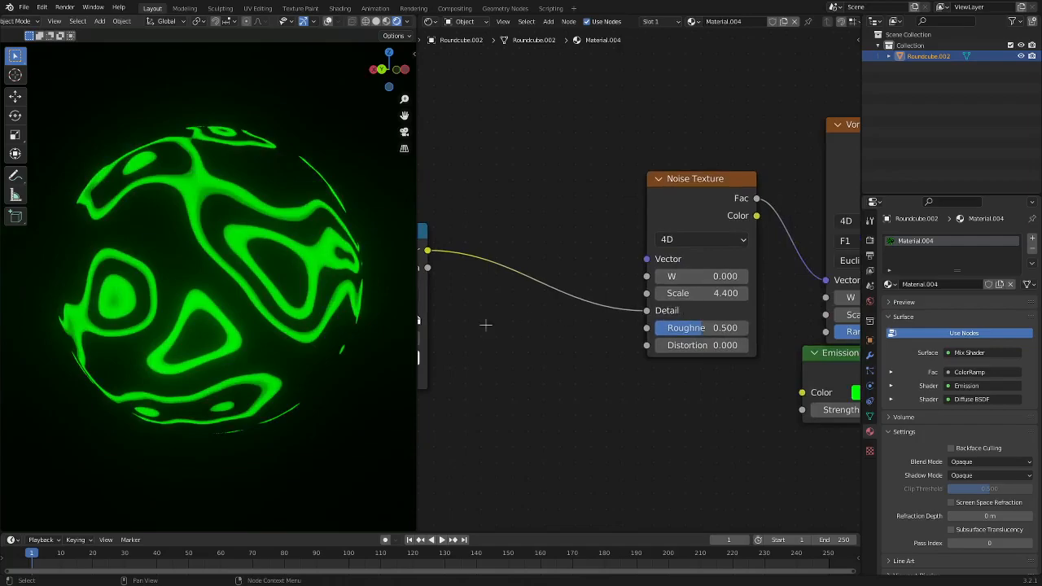
middle_click_drag(490, 324, 710, 299)
key("shift+a")
left_click(687, 276)
type("math")
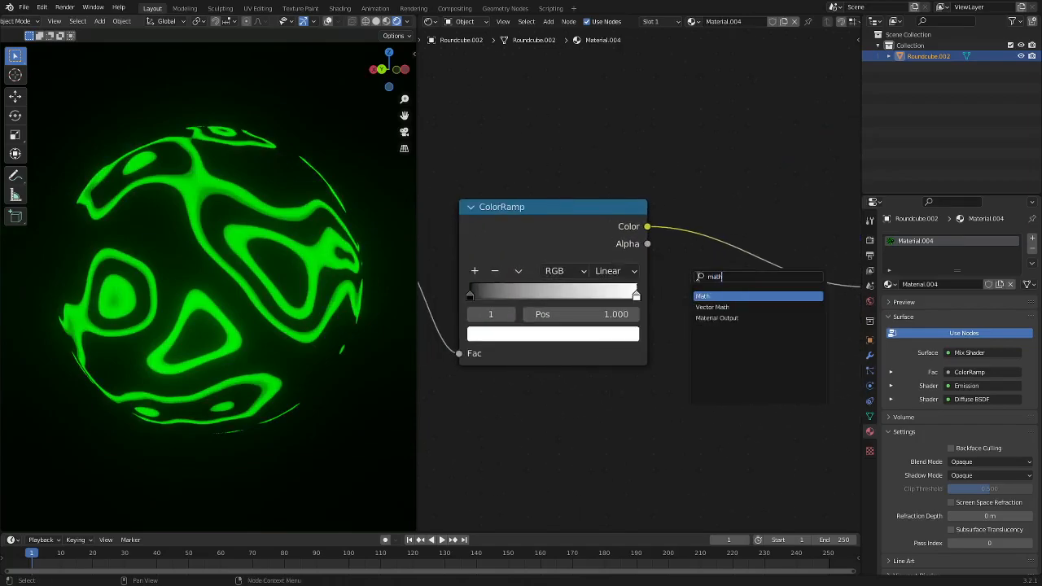
left_click(720, 296)
left_click(740, 282)
Switch the Math node's operation to Multiply and raise its value to 195.9.
middle_click_drag(719, 400, 523, 410)
left_click(562, 295)
left_click(560, 341)
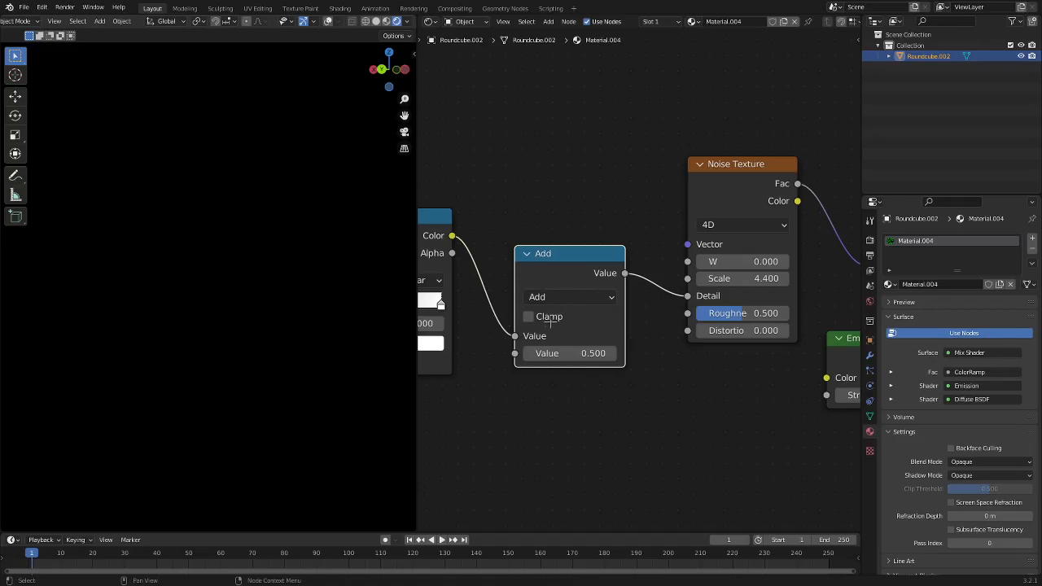
left_click(576, 298)
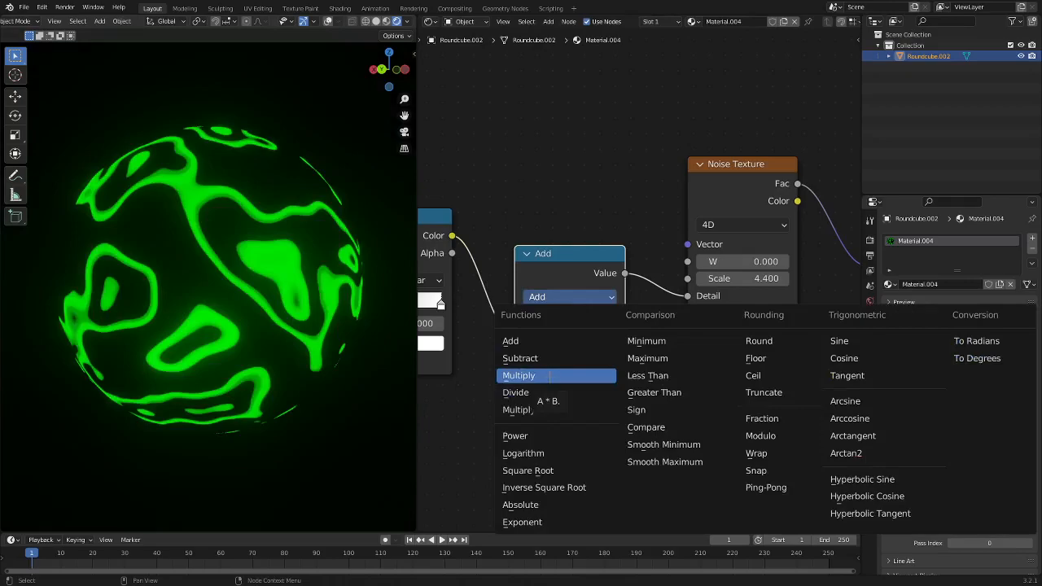
left_click(549, 375)
left_click_drag(561, 350, 863, 350)
left_click_drag(570, 352, 640, 353)
middle_click_drag(501, 389, 697, 412)
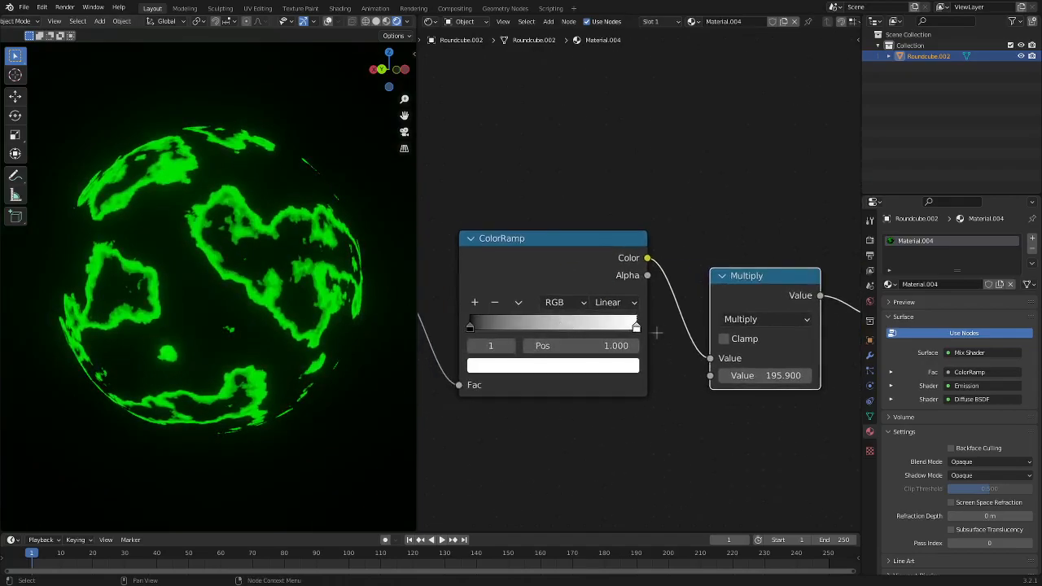
Set the ramp to run from a white stop at about 0.1 to black at 0.3, with Multiply at 4.3, and inspect the sphere.
mouse_move(638, 327)
left_mouse_down()
mouse_move(511, 326)
mouse_move(651, 342)
left_mouse_up()
left_click_drag(470, 324, 521, 328)
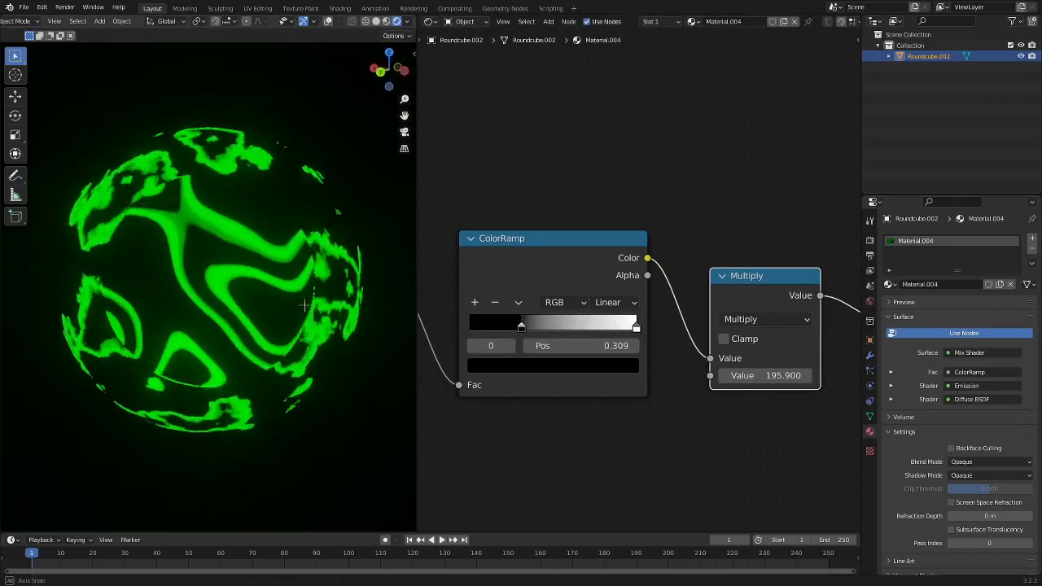
left_click_drag(521, 328, 528, 328)
left_click_drag(635, 327, 519, 326)
mouse_move(777, 375)
left_mouse_down()
mouse_move(679, 375)
mouse_move(777, 375)
mouse_move(753, 375)
mouse_move(766, 376)
left_mouse_up()
middle_click_drag(248, 289, 243, 311)
scroll(236, 313, "down", 5)
scroll(243, 311, "up", 3)
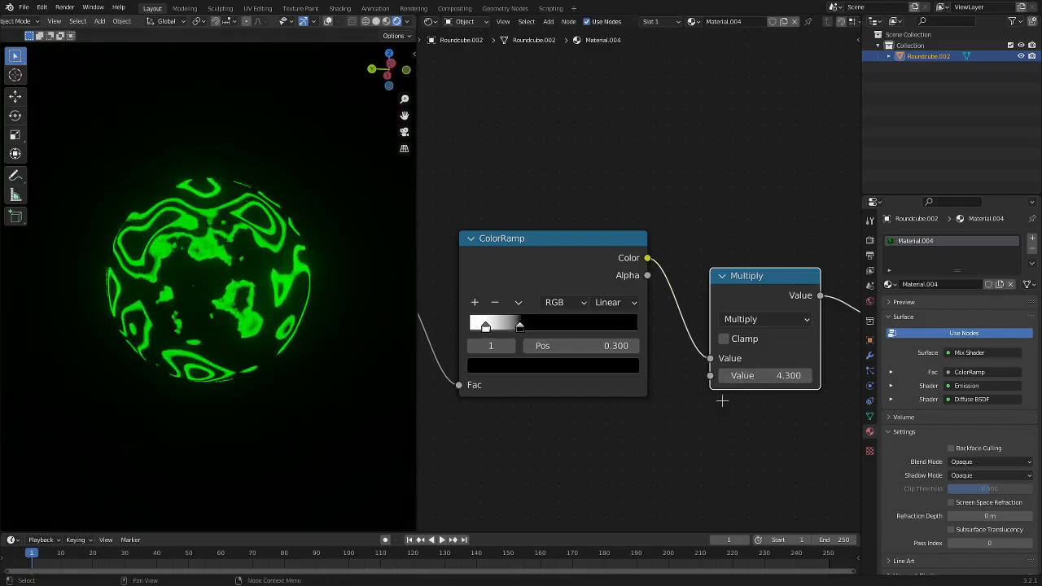
Set the Multiply value to 5.4 and move the ColorRamp's black stop to position 0.368.
left_click_drag(760, 381, 783, 381)
left_click_drag(521, 327, 532, 366)
middle_click_drag(285, 308, 294, 310)
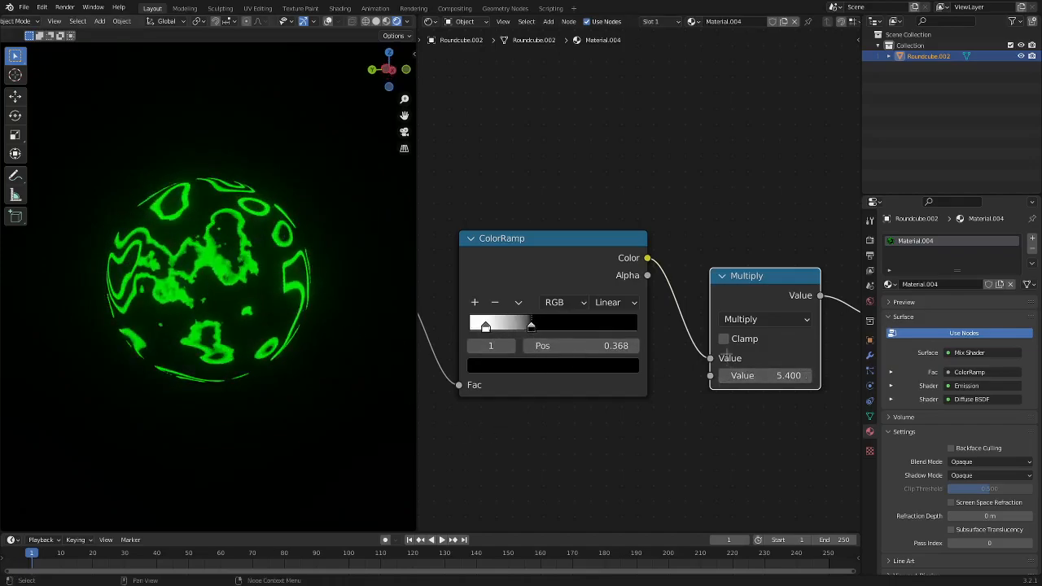
Connect the Multiply node's Value output to the Noise Texture's W input as well.
middle_click_drag(774, 424, 586, 422)
middle_click_drag(681, 391, 563, 400)
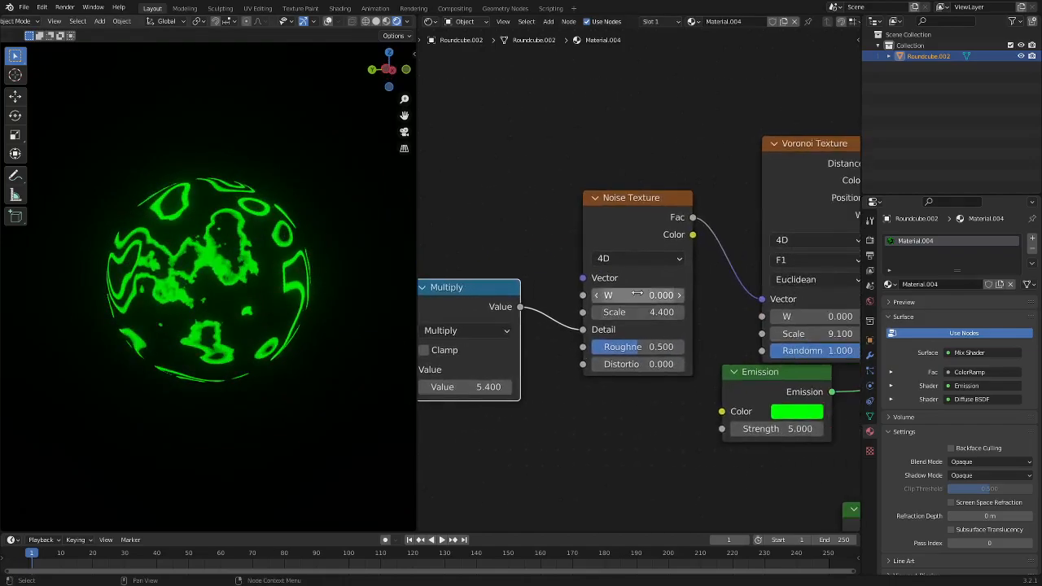
left_click_drag(520, 306, 582, 294)
middle_click_drag(543, 337, 670, 290)
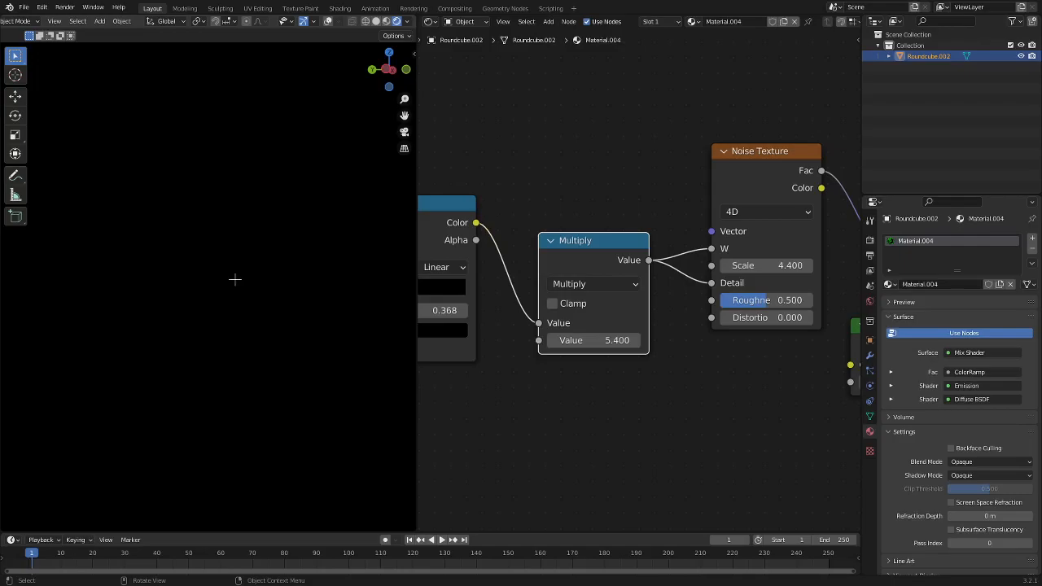
Examine the sphere's pattern from several angles and distances, and view the complete node tree.
scroll(272, 287, "up", 4)
scroll(272, 286, "down", 5)
middle_click_drag(271, 286, 202, 444)
scroll(247, 361, "up", 4)
scroll(202, 434, "down", 4)
middle_click_drag(306, 355, 278, 179)
scroll(278, 179, "down", 3)
scroll(751, 318, "down", 10)
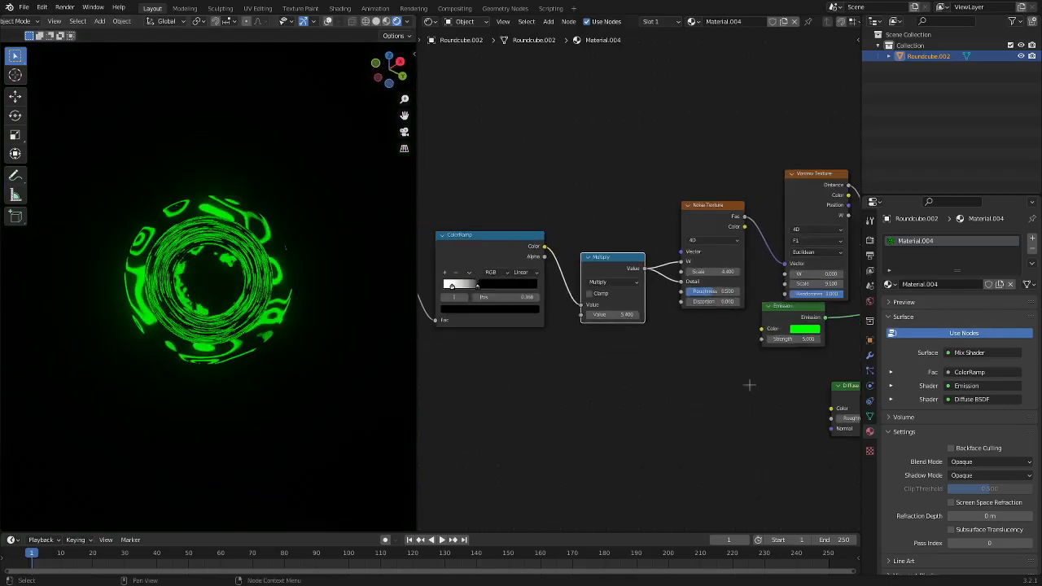
scroll(740, 335, "up", 6)
middle_click_drag(741, 335, 665, 372)
scroll(665, 372, "down", 2)
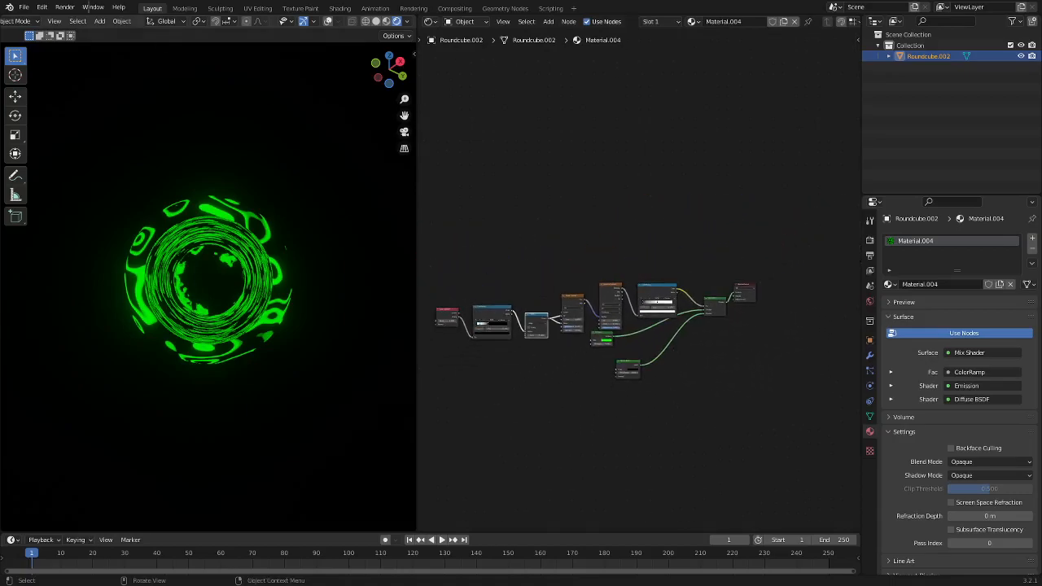